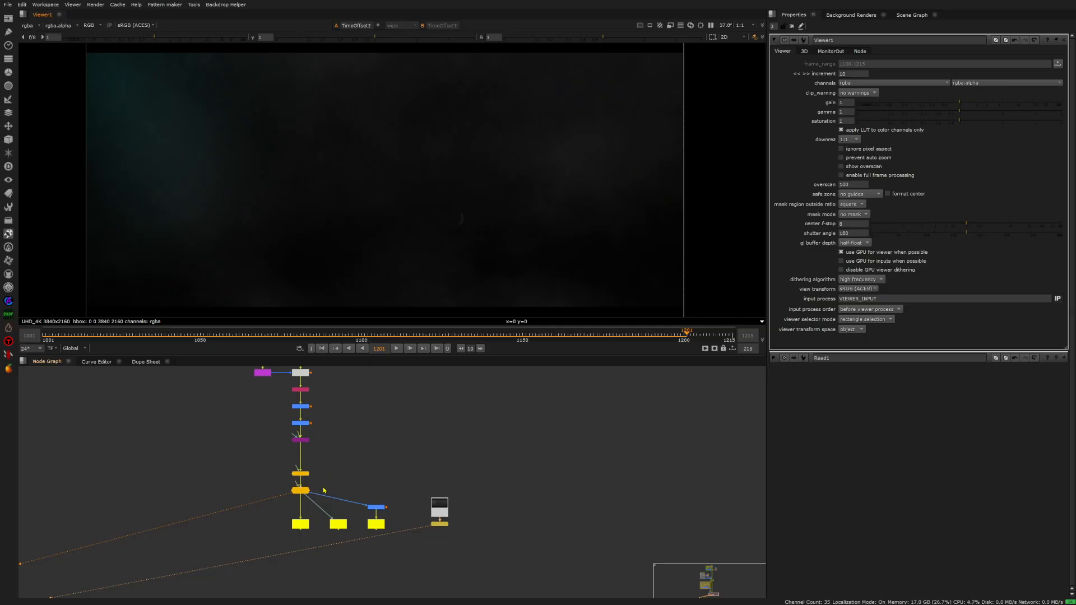
- Find the Trail setup in the node graph and view its ScanlineRender1 output in the 3D viewer
scroll(324, 490, "down", 8)
middle_click_drag(356, 483, 347, 513)
scroll(392, 439, "up", 6)
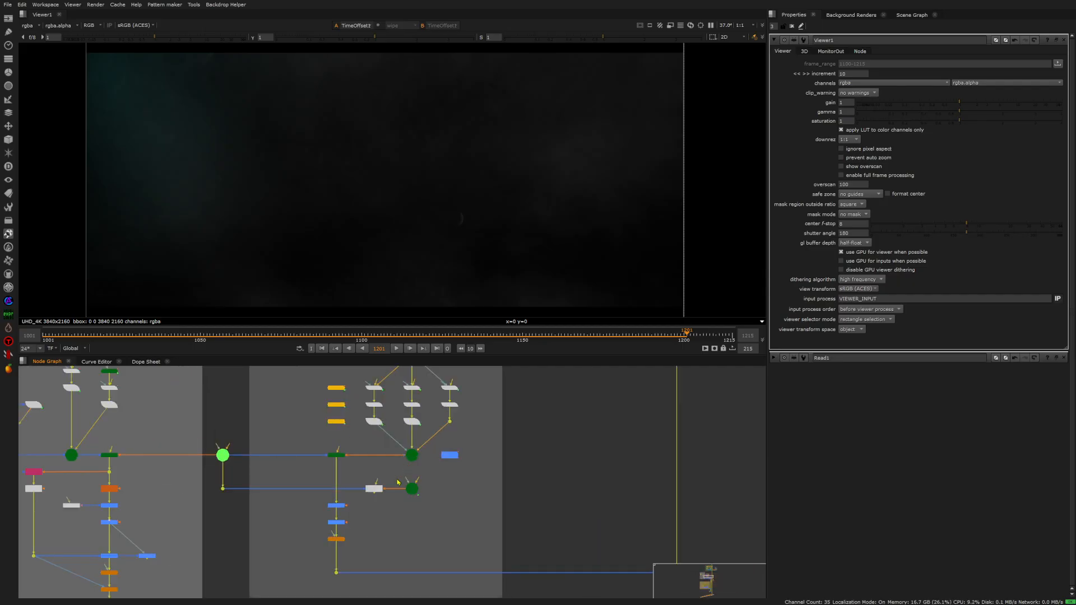
scroll(386, 488, "up", 3)
left_click(267, 411)
key("1")
key("Tab")
left_click(357, 180)
- Open the Trail emitter Sphere1's properties and scrub back along the timeline to inspect its animated position in 3D
scroll(351, 177, "down", 4)
scroll(381, 512, "down", 6)
scroll(404, 421, "up", 5)
double_click(397, 437)
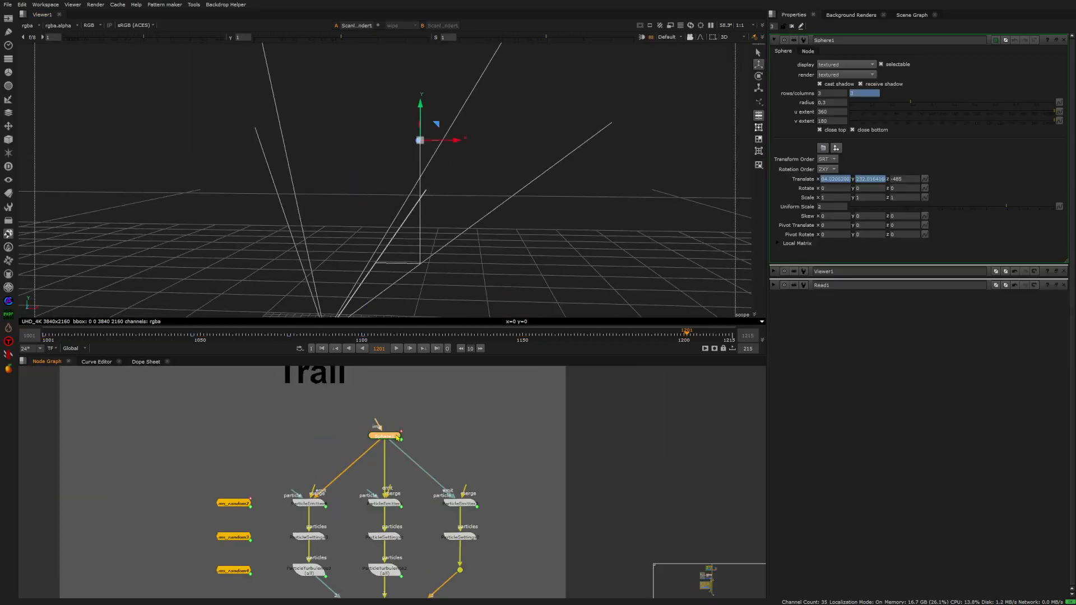
scroll(403, 216, "down", 2)
scroll(387, 232, "down", 2)
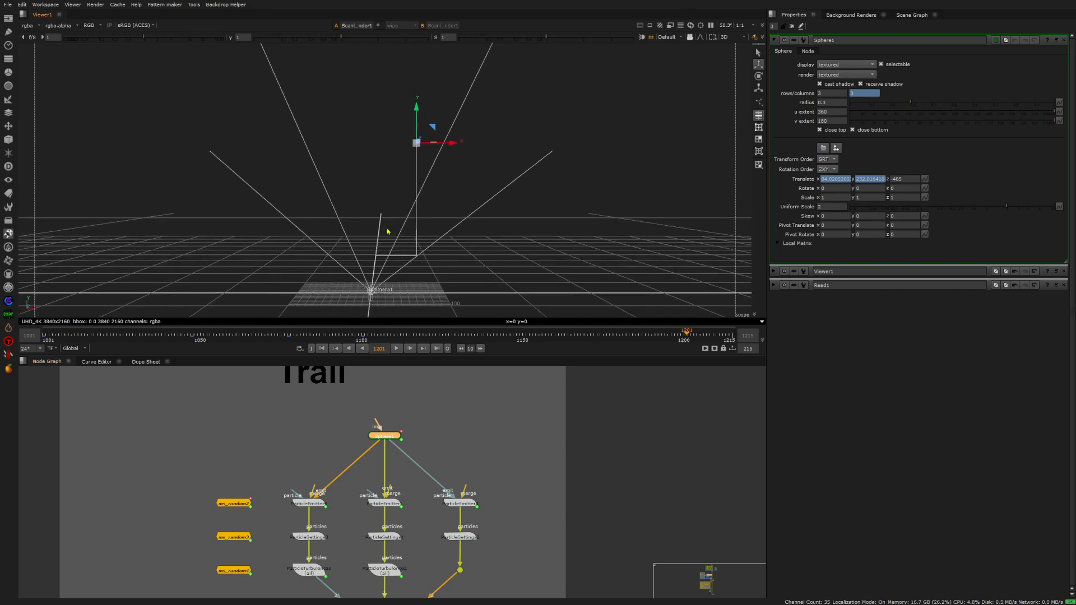
left_click_drag(365, 340, 261, 337)
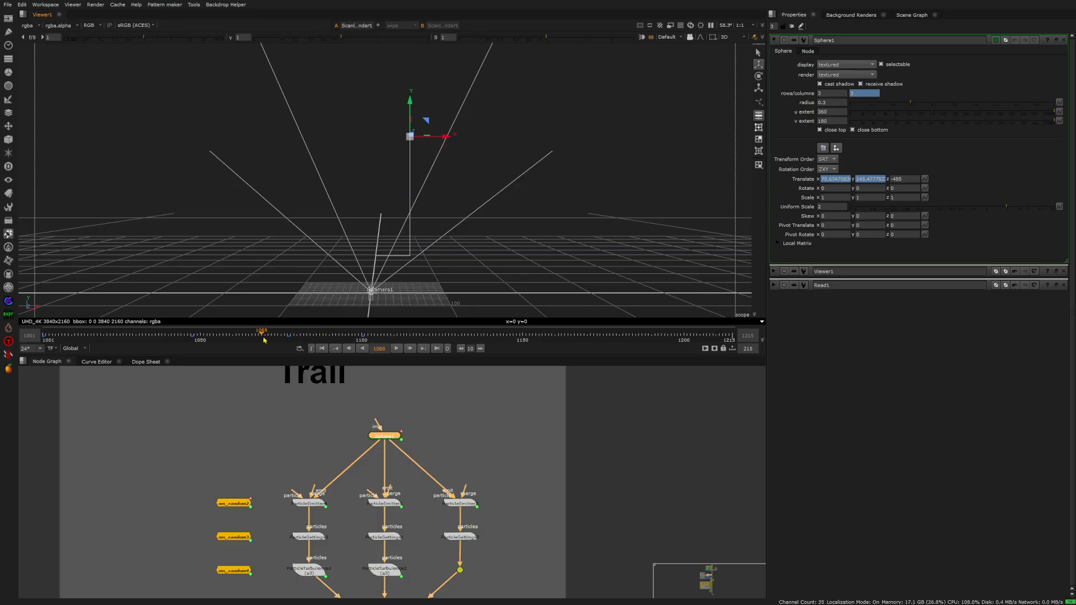
scroll(375, 452, "down", 3)
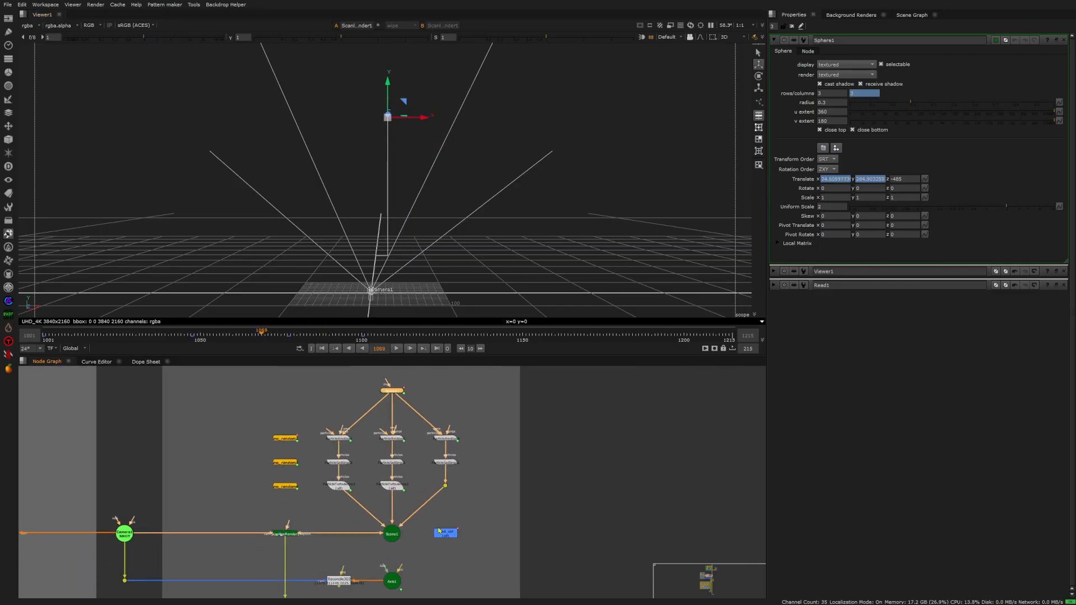
- Open the Axis1 node below Scene1 and play its motion path from the first frame
scroll(400, 564, "up", 3)
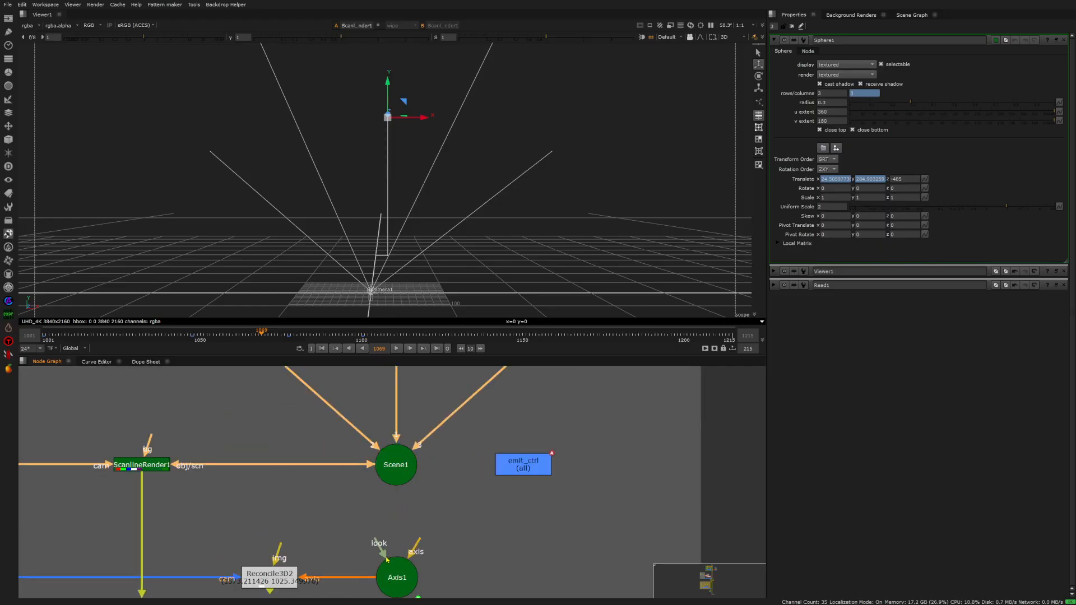
double_click(393, 568)
scroll(364, 142, "up", 2)
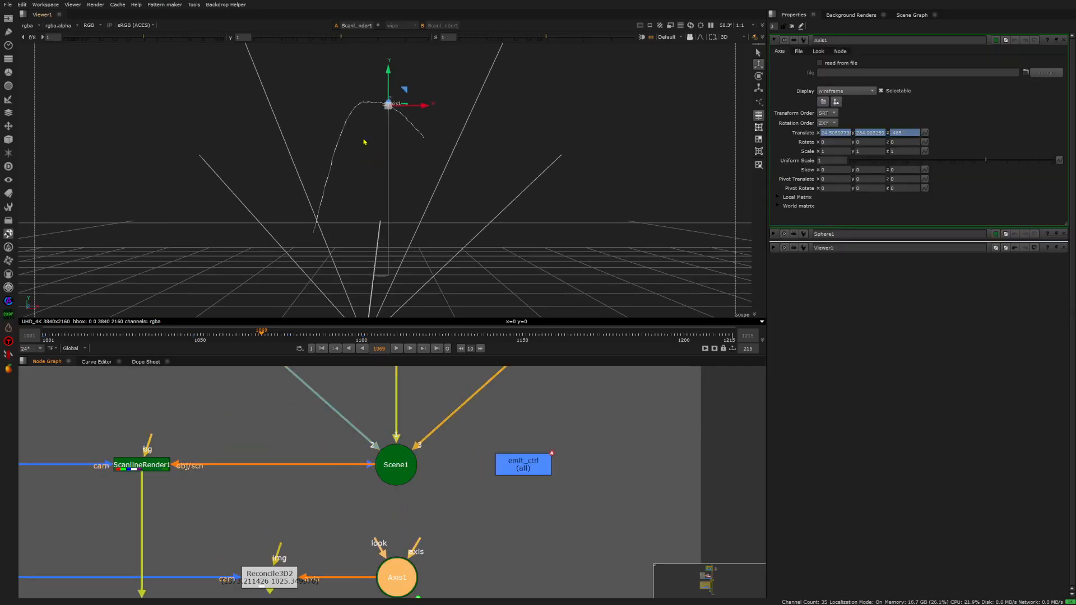
left_click(322, 348)
left_click(399, 349)
left_click(399, 348)
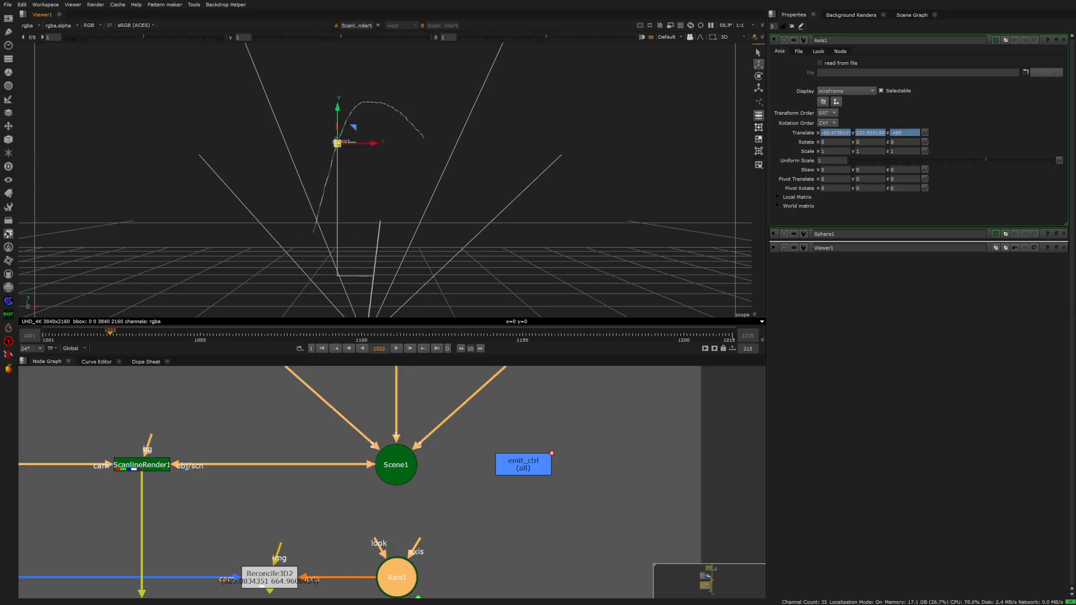
scroll(406, 123, "up", 10)
- Open the ms_random2 node to examine its random curve settings and its expression links in the graph
scroll(392, 134, "down", 5)
scroll(361, 517, "down", 6)
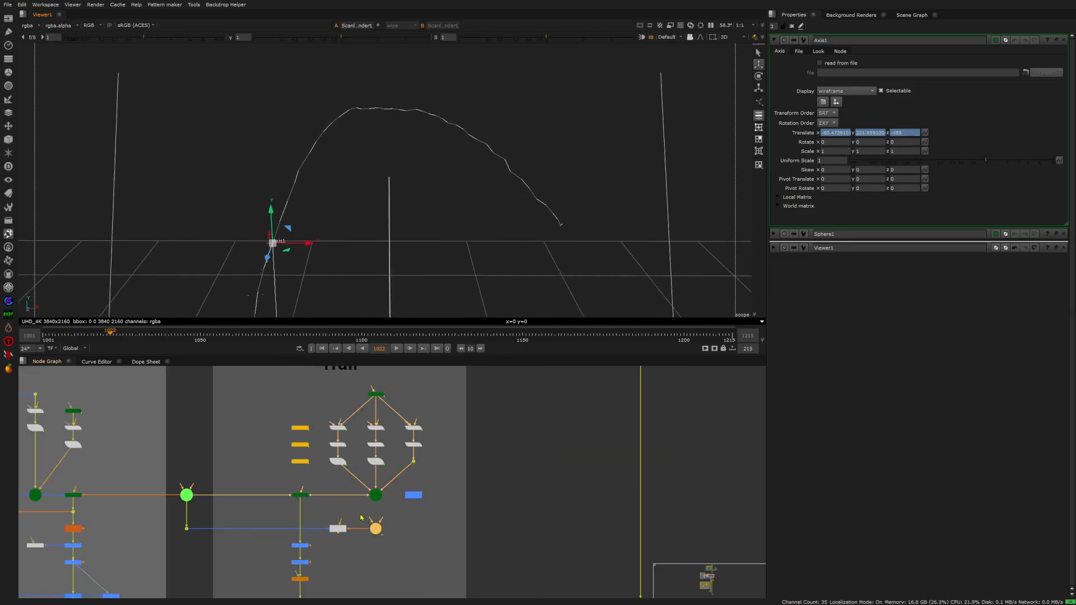
scroll(310, 447, "up", 5)
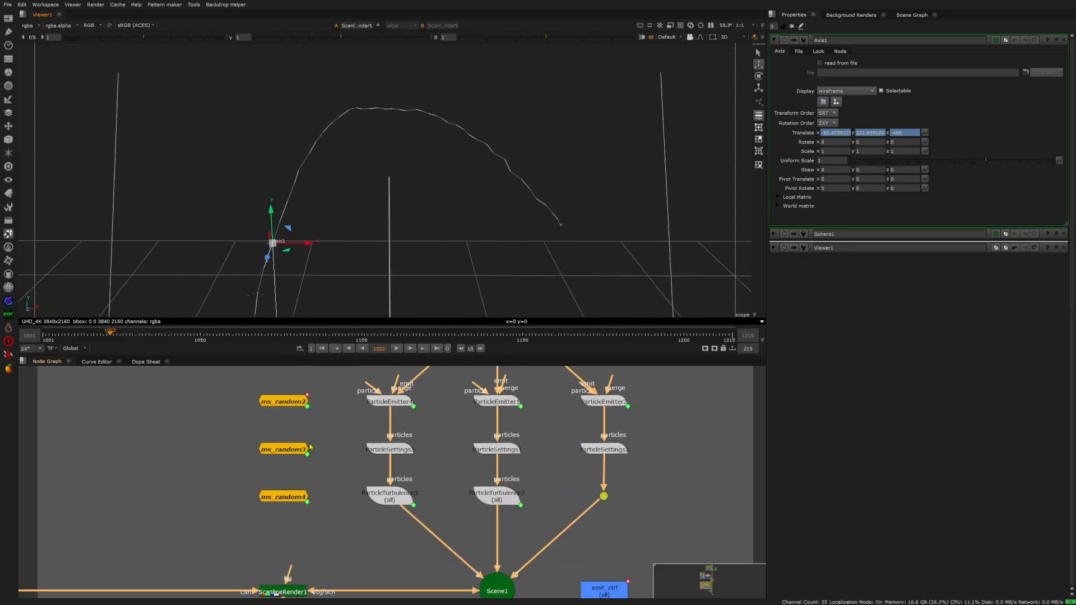
double_click(297, 403)
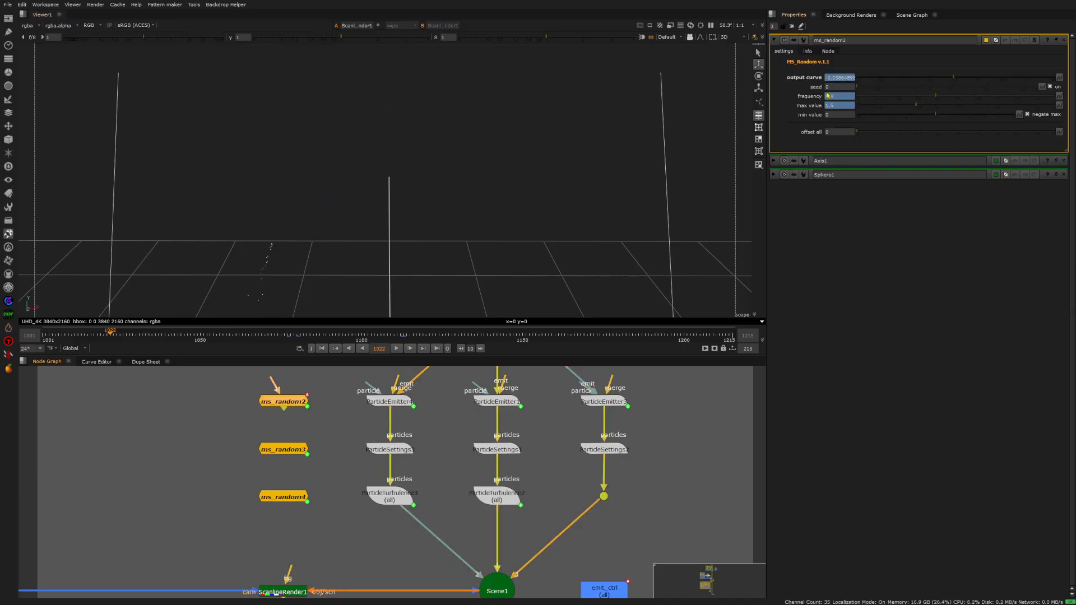
scroll(501, 447, "down", 4)
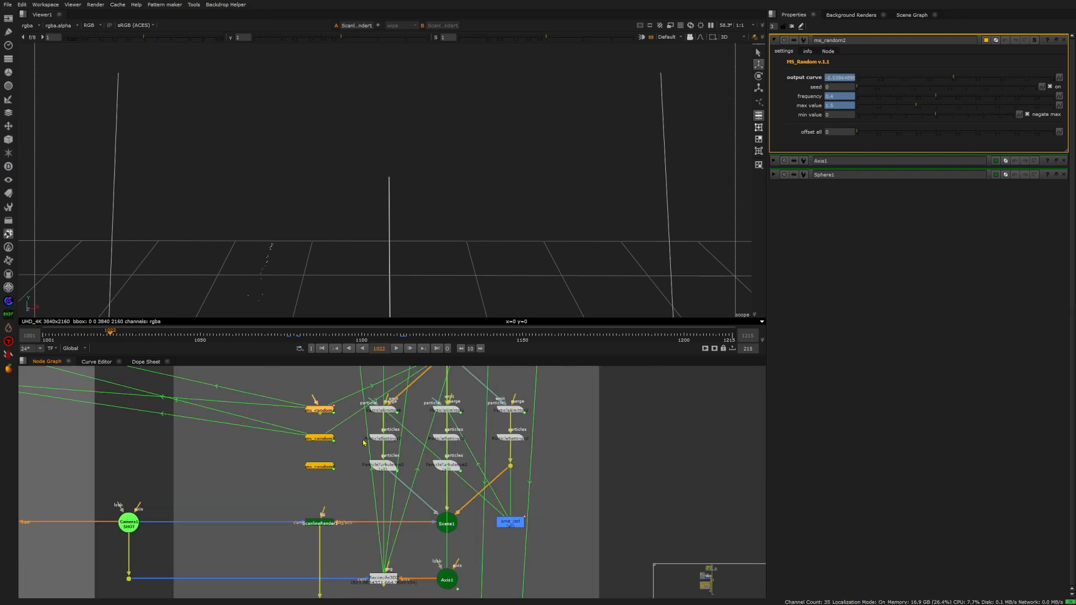
left_click(348, 455)
- Inspect the expression that adds the ms_random2 output curve to Sphere1's X translation, and close it without changes
middle_click_drag(372, 384, 360, 436)
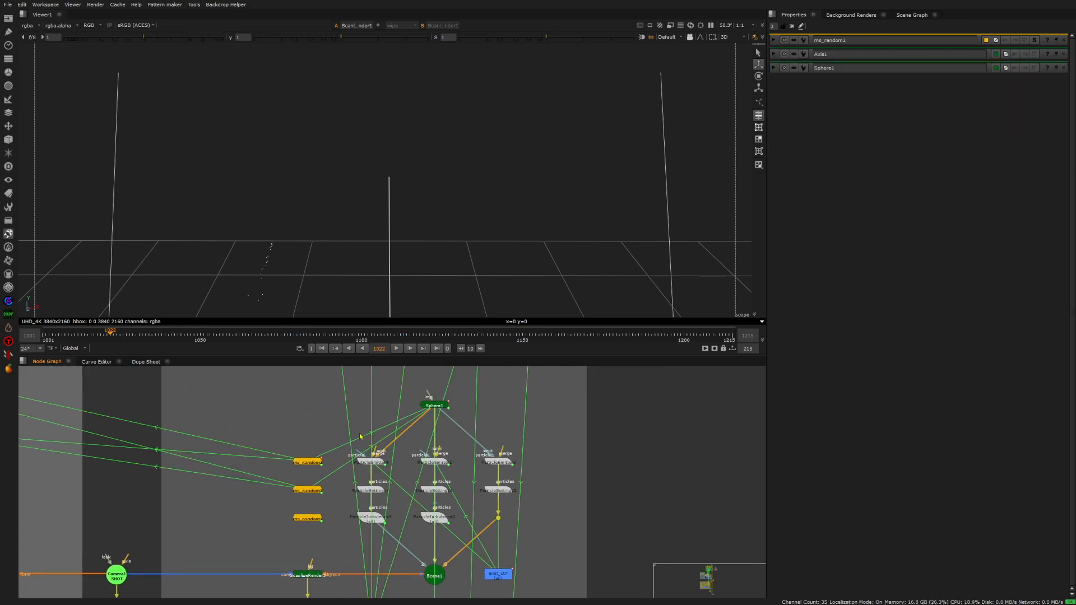
double_click(434, 406)
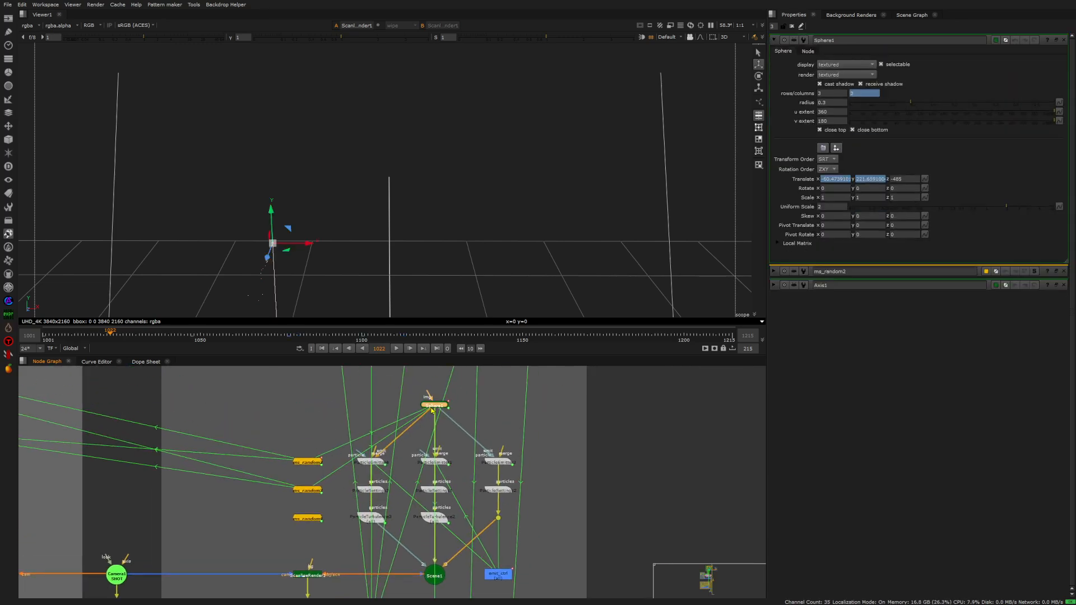
right_click(834, 179)
left_click(866, 236)
left_click_drag(898, 185, 835, 199)
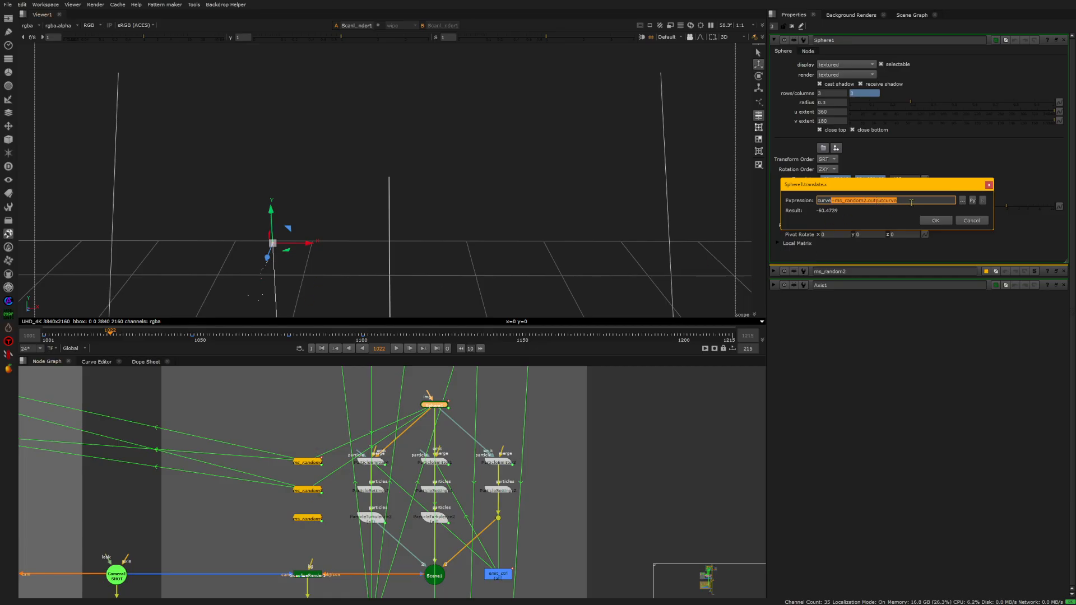
left_click(990, 186)
left_click(373, 413)
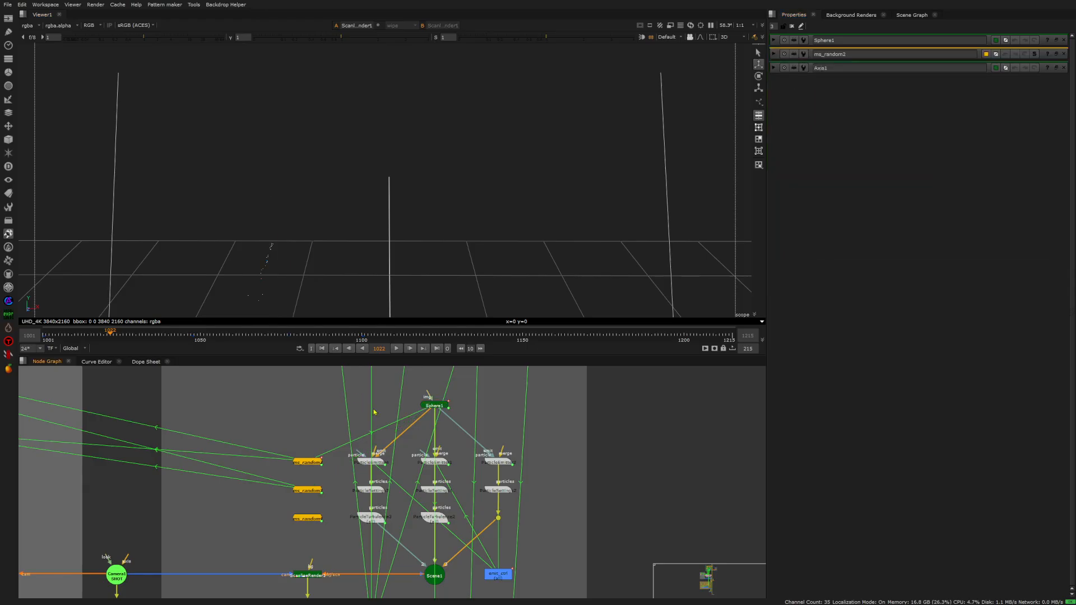
- Reopen Axis1 and examine its motion path in 3D from several angles relative to the camera
scroll(399, 410, "down", 3)
scroll(394, 544, "up", 5)
double_click(458, 539)
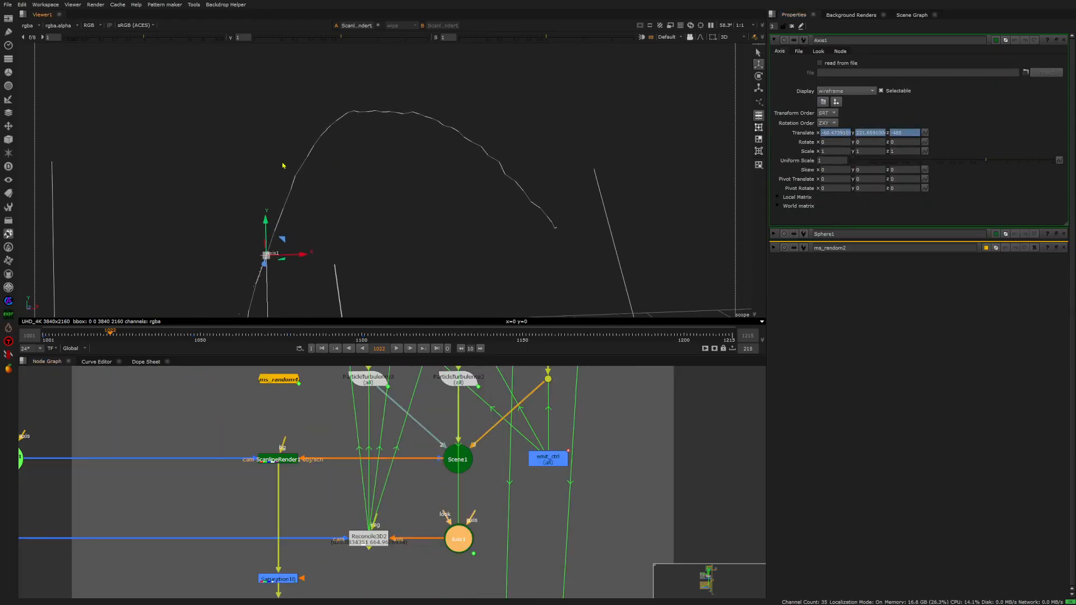
left_click_drag(555, 229, 397, 216, "ctrl")
scroll(365, 235, "down", 4)
middle_click_drag(362, 238, 408, 173)
scroll(404, 170, "down", 1)
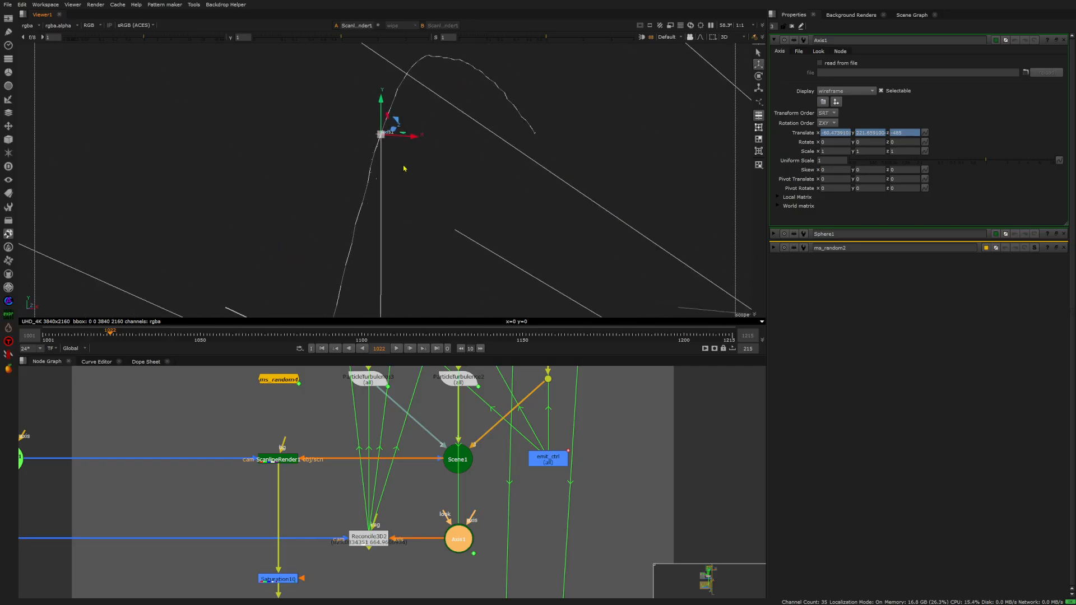
scroll(405, 172, "down", 4)
middle_click_drag(396, 212, 395, 196)
left_click_drag(395, 197, 406, 175, "ctrl")
- Check Axis1's properties and open Reconcile3D2, which it feeds, to examine the XY output settings
left_click(401, 515)
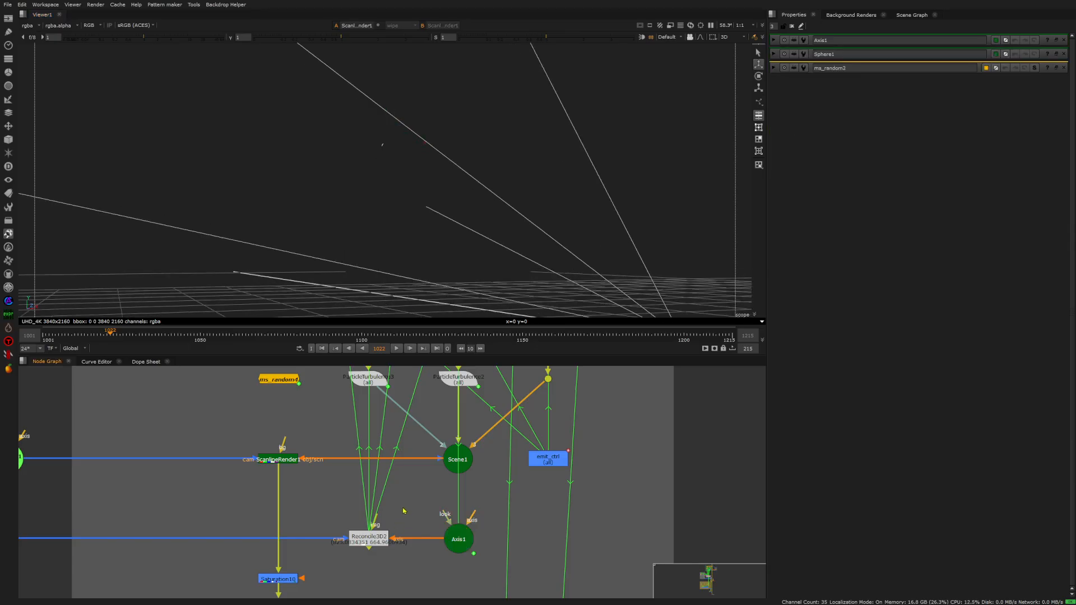
scroll(429, 530, "up", 3)
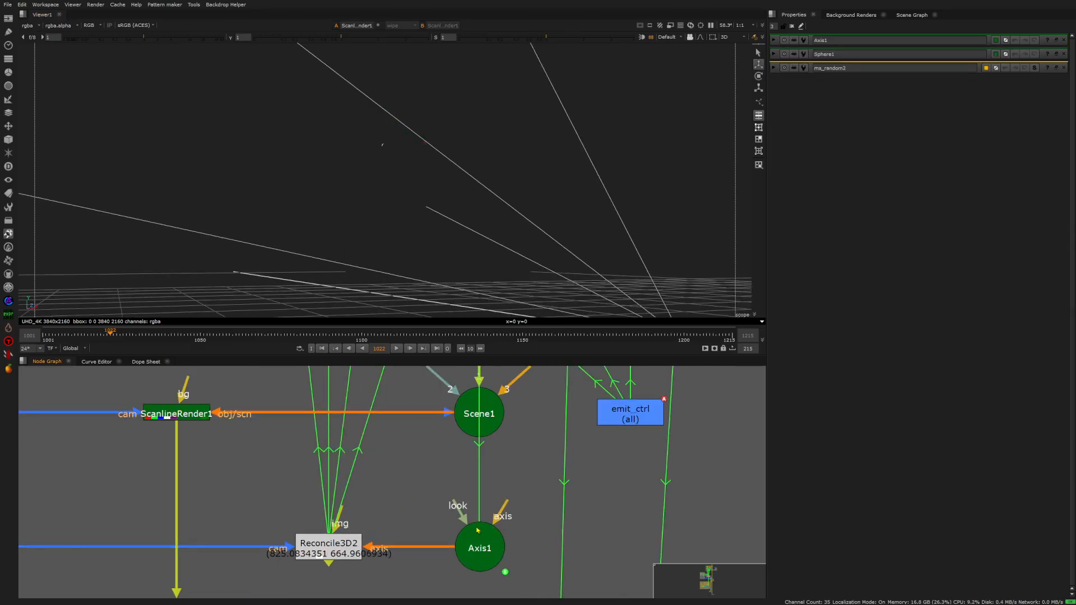
left_click(477, 544)
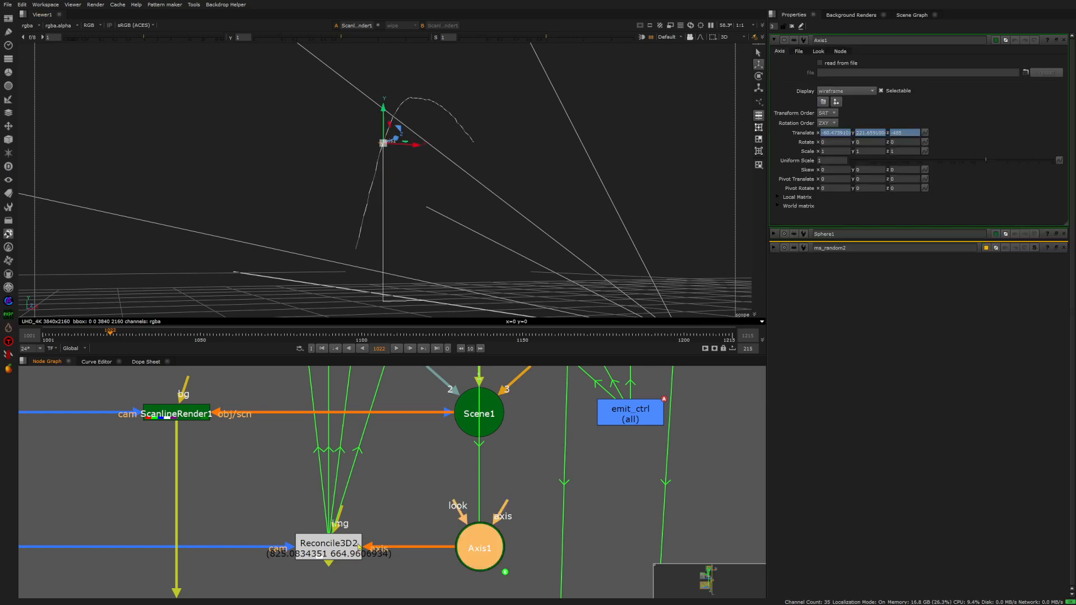
scroll(332, 548, "down", 5)
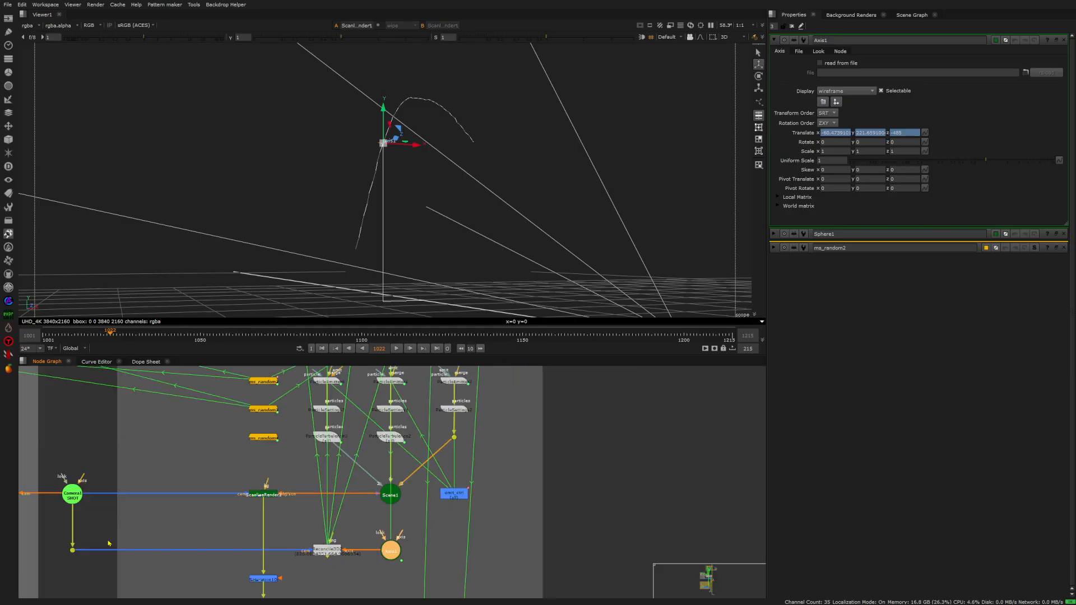
left_click(325, 551)
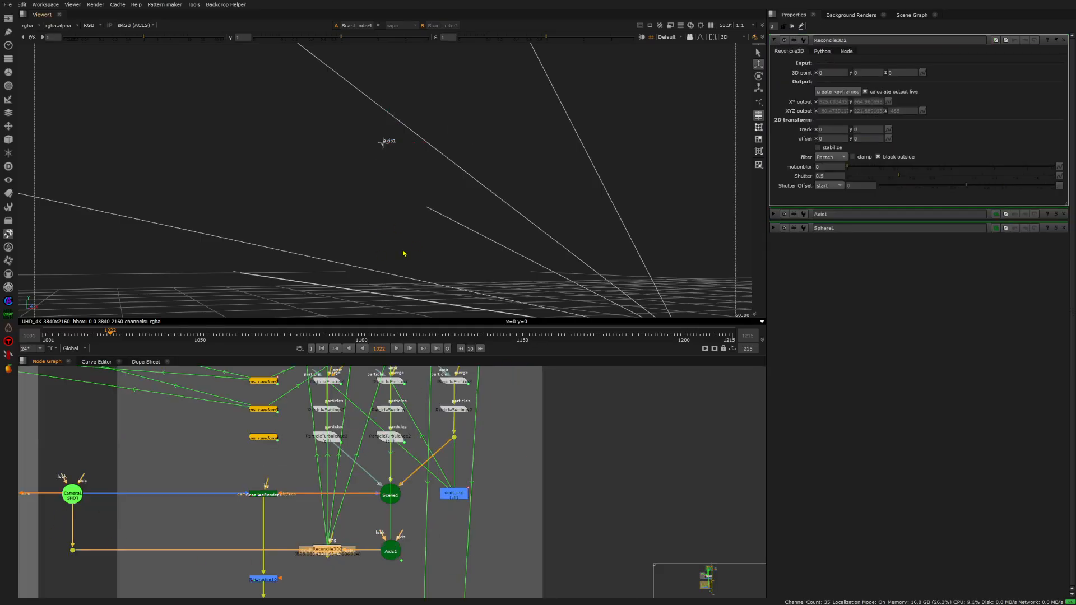
- View the Shuffle6 cloud image feeding the rocket backdrop, fit it in the viewer, and play a short stretch
scroll(329, 521, "down", 9)
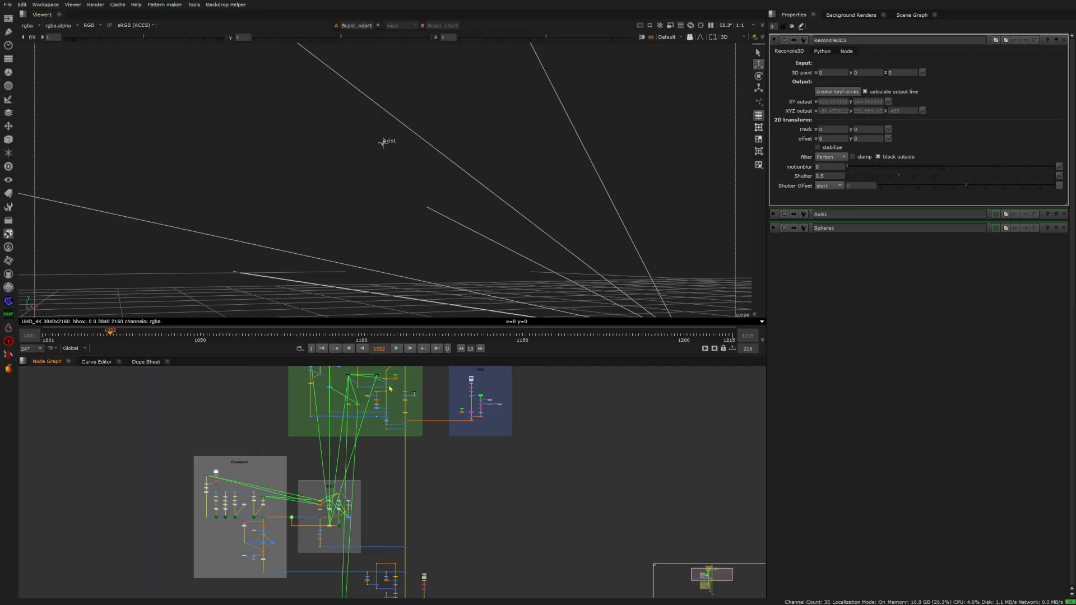
middle_click_drag(335, 371, 342, 463)
scroll(341, 462, "up", 5)
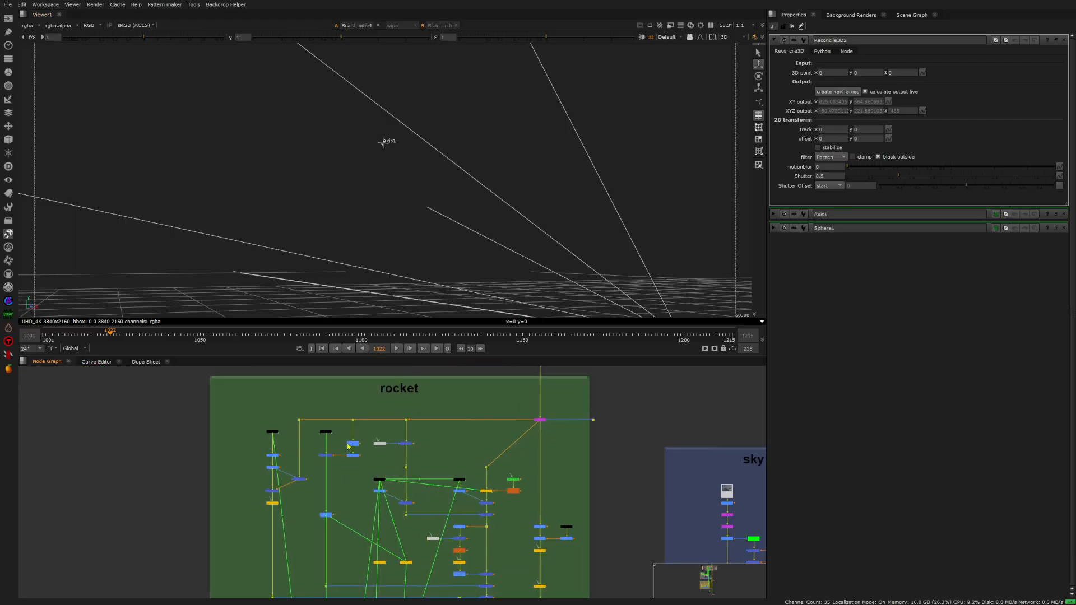
scroll(353, 437, "down", 4)
scroll(513, 380, "up", 7)
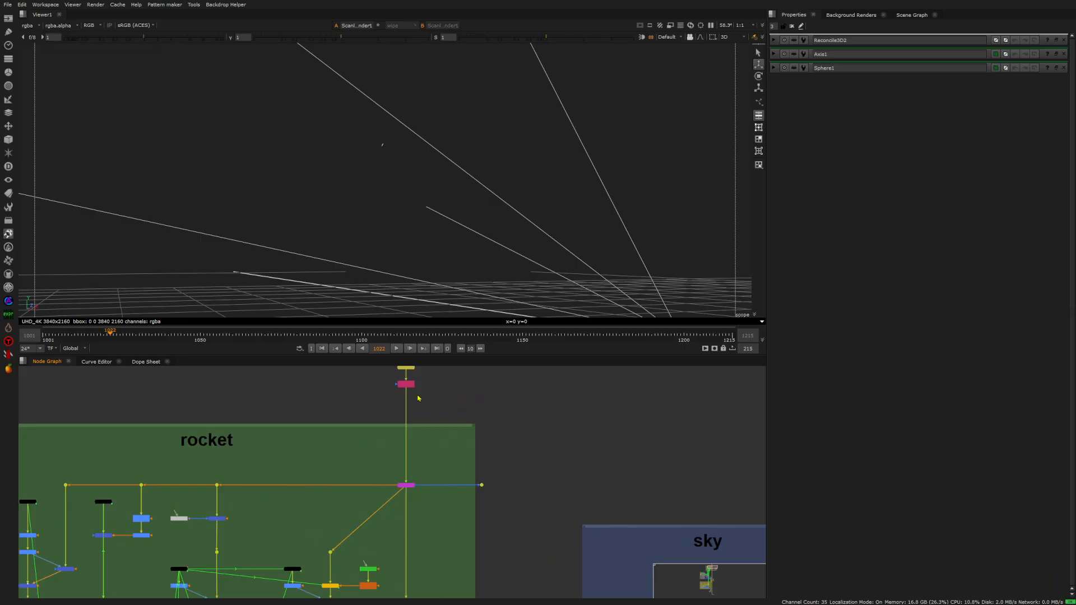
key("2")
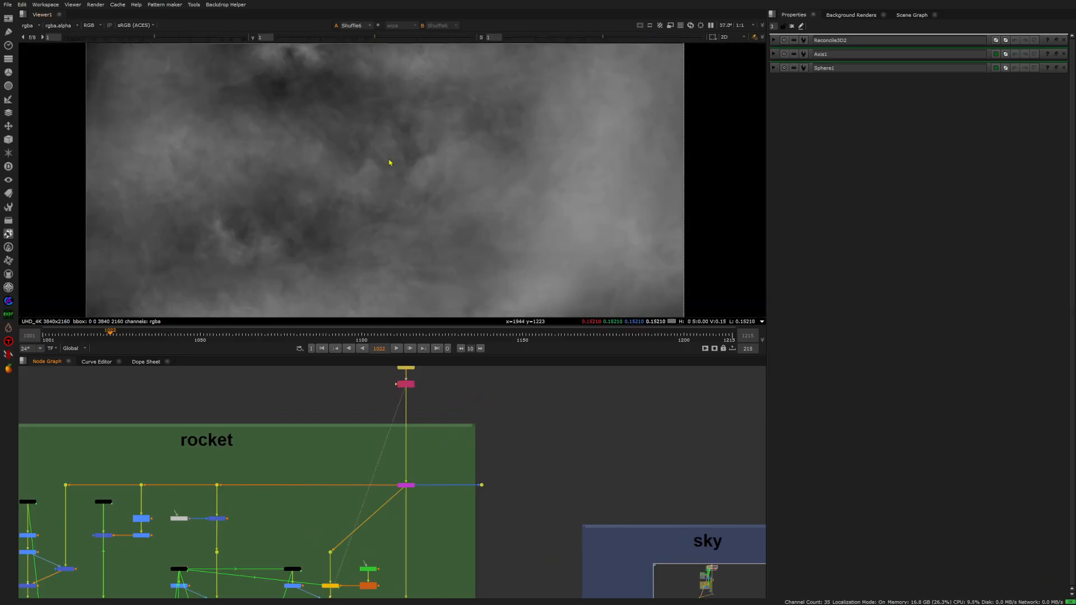
key("f")
left_click(396, 348)
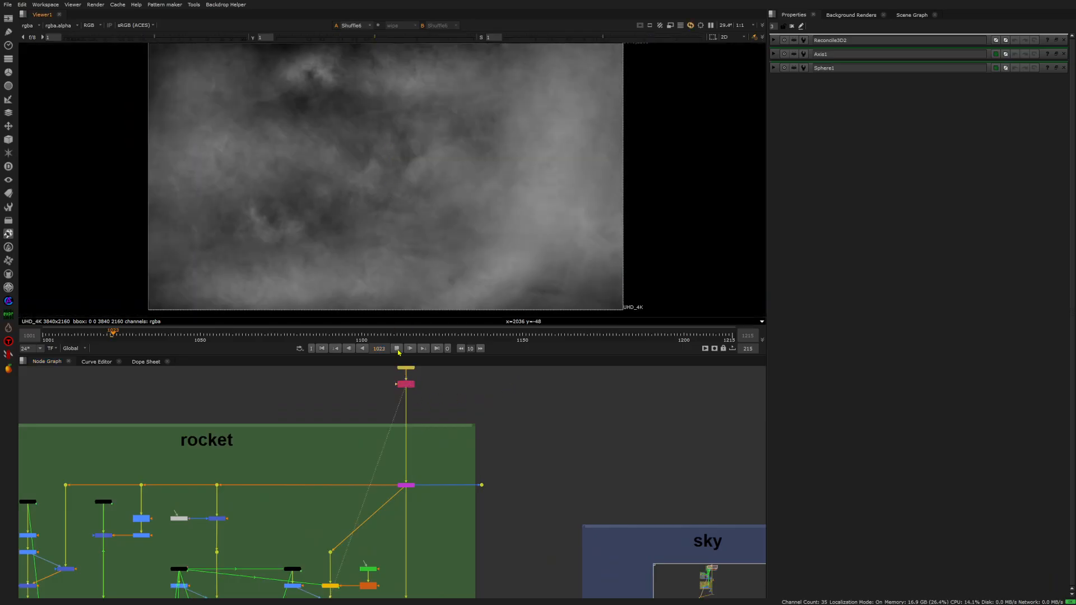
left_click(397, 348)
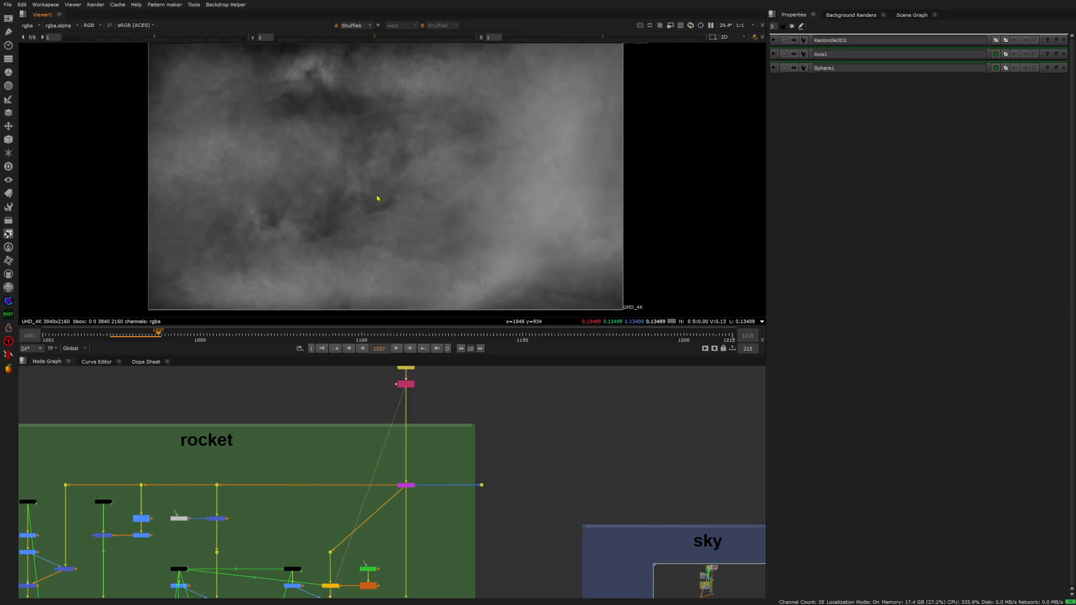
- Find the FakeSun node in the rocket backdrop, view its output and open its properties
middle_click_drag(371, 482, 413, 445)
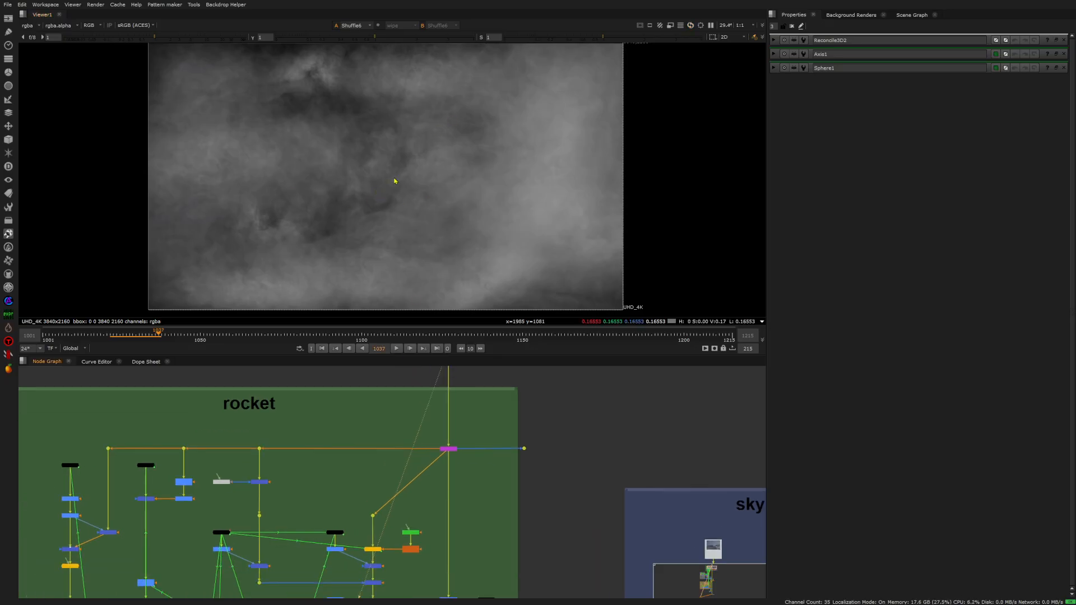
scroll(464, 405, "down", 2)
middle_click_drag(267, 411, 393, 367)
mouse_move(375, 474)
middle_mouse_down()
mouse_move(377, 415)
mouse_move(381, 458)
middle_mouse_up()
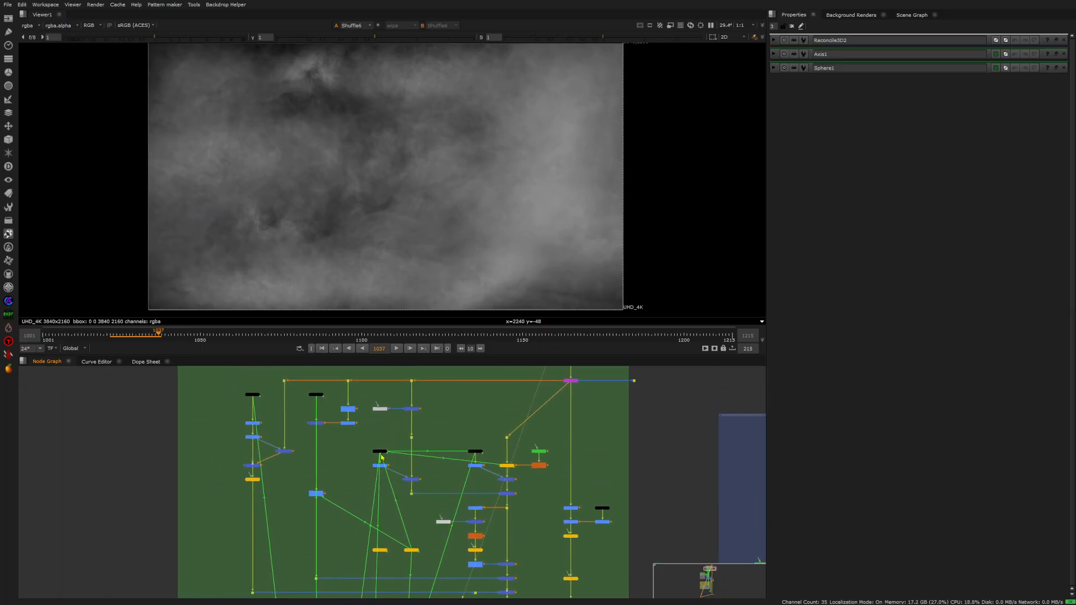
scroll(381, 455, "up", 5)
left_click(385, 448)
key("1")
double_click(385, 448)
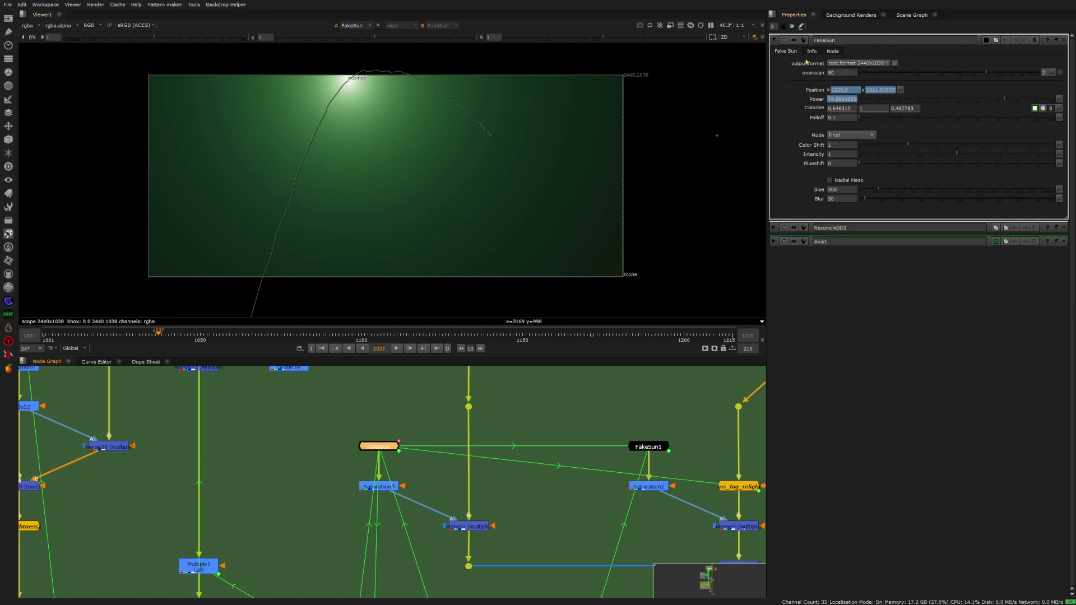
- Read FakeSun's info page, return to its main settings, and go to frame 1001 to check its animated position
left_click(812, 51)
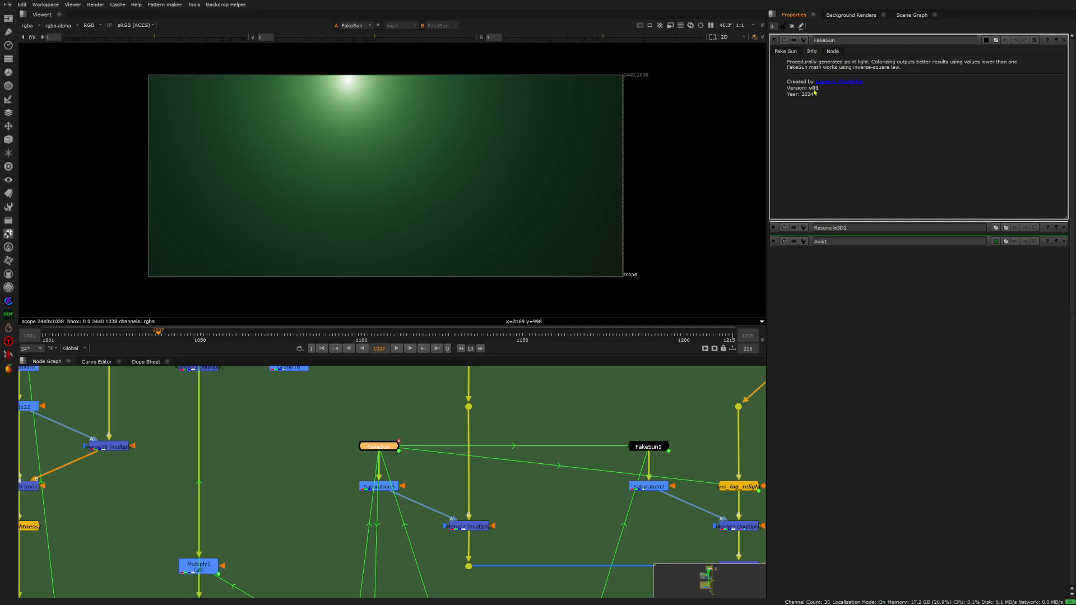
left_click(786, 51)
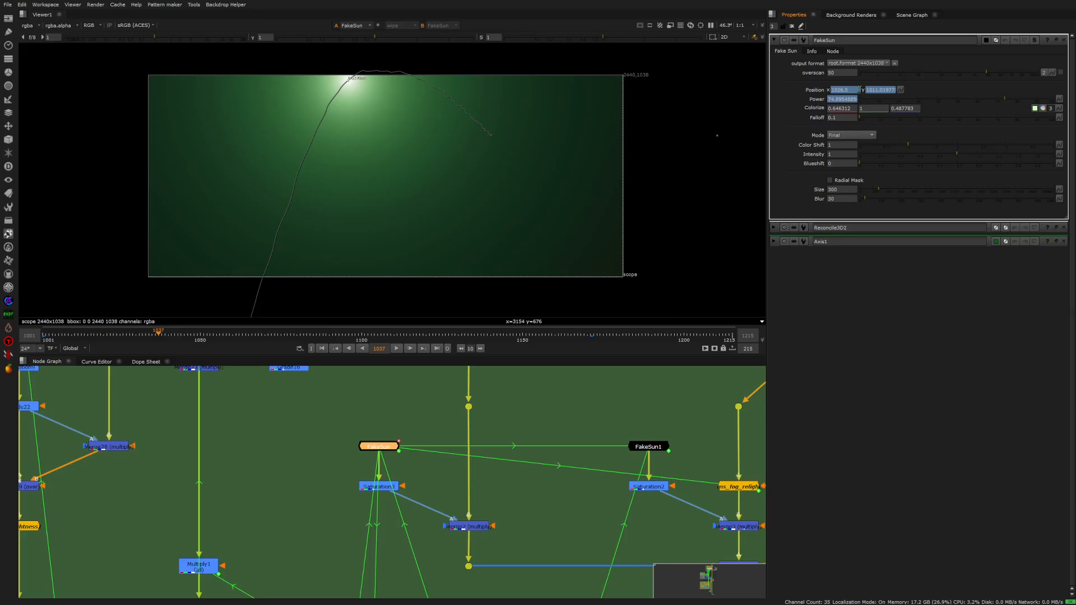
left_click(321, 348)
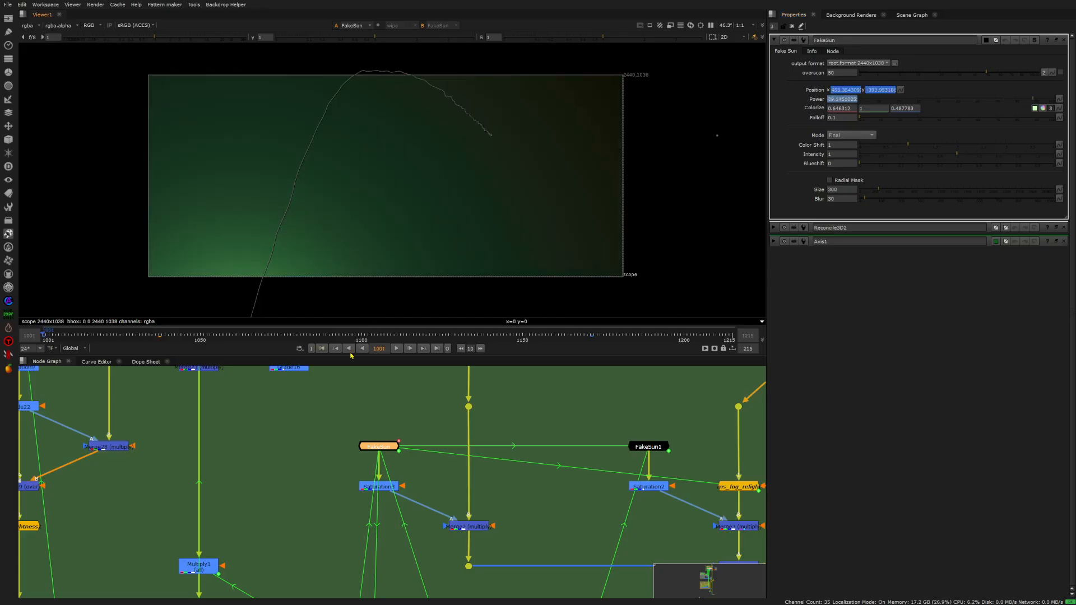
- Play the FakeSun output from frame 1001 and stop at frame 1097 to check how the light follows its path
left_click(396, 349)
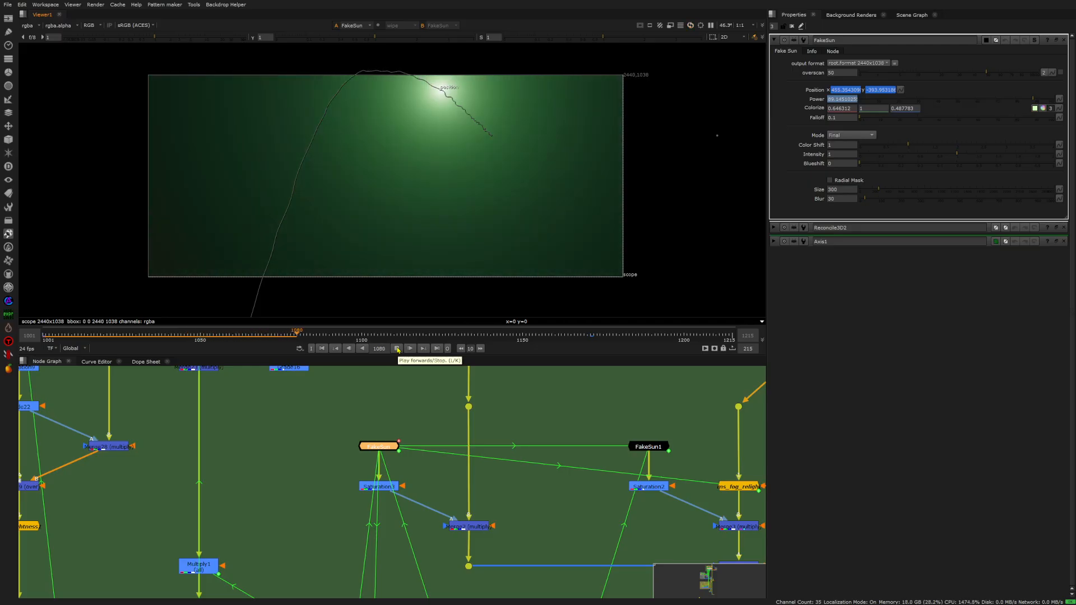
left_click(397, 348)
scroll(401, 401, "down", 3)
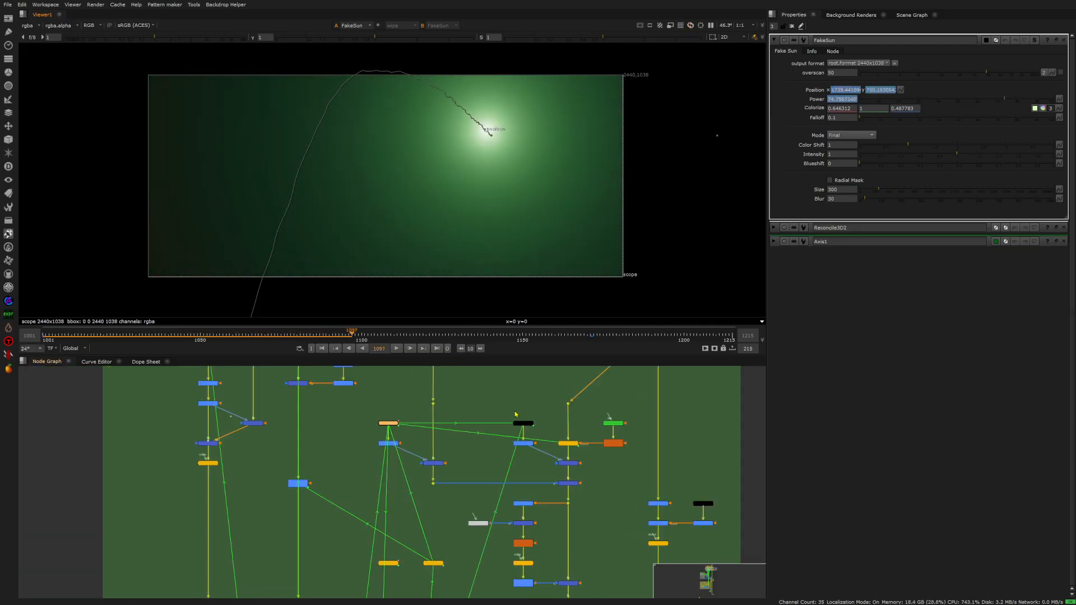
- Examine the ms_random nodes linked to FakeSun and trace their connections, then close in on the FakeSun node again
scroll(392, 563, "up", 5)
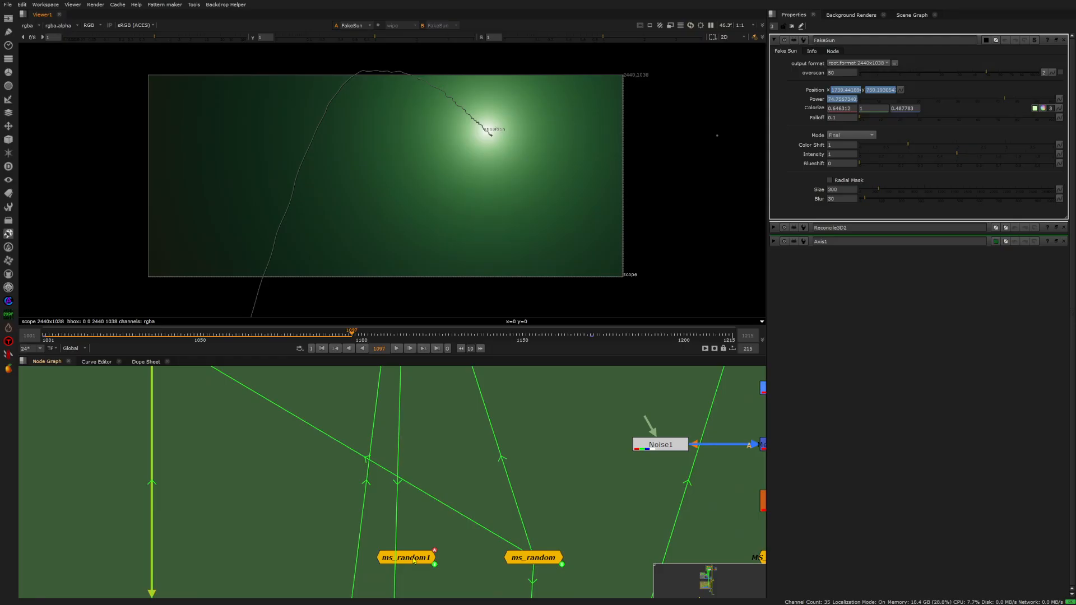
scroll(433, 548, "down", 4)
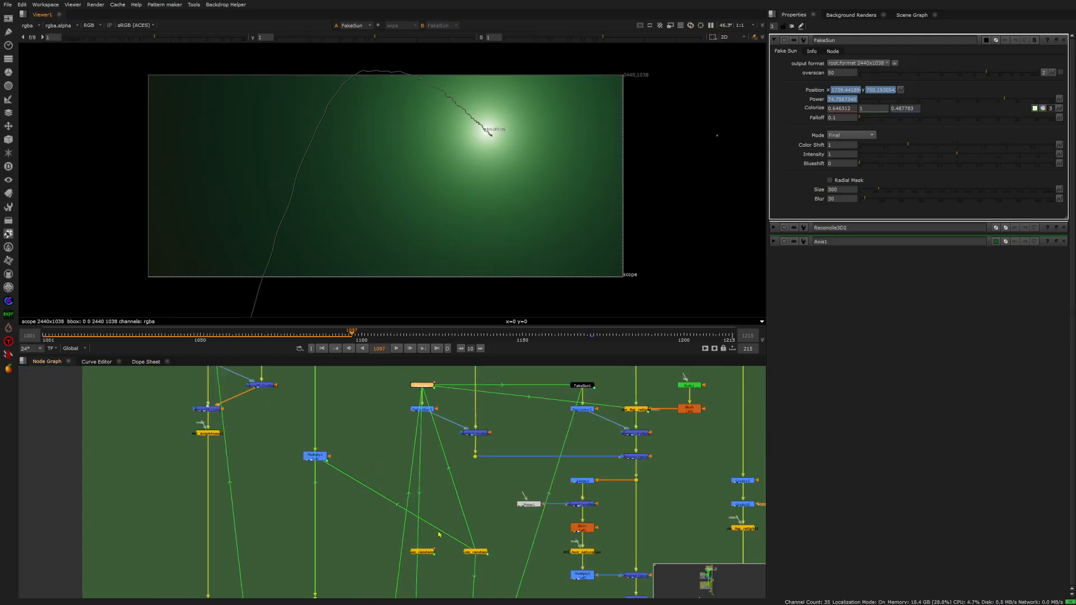
scroll(447, 389, "down", 2)
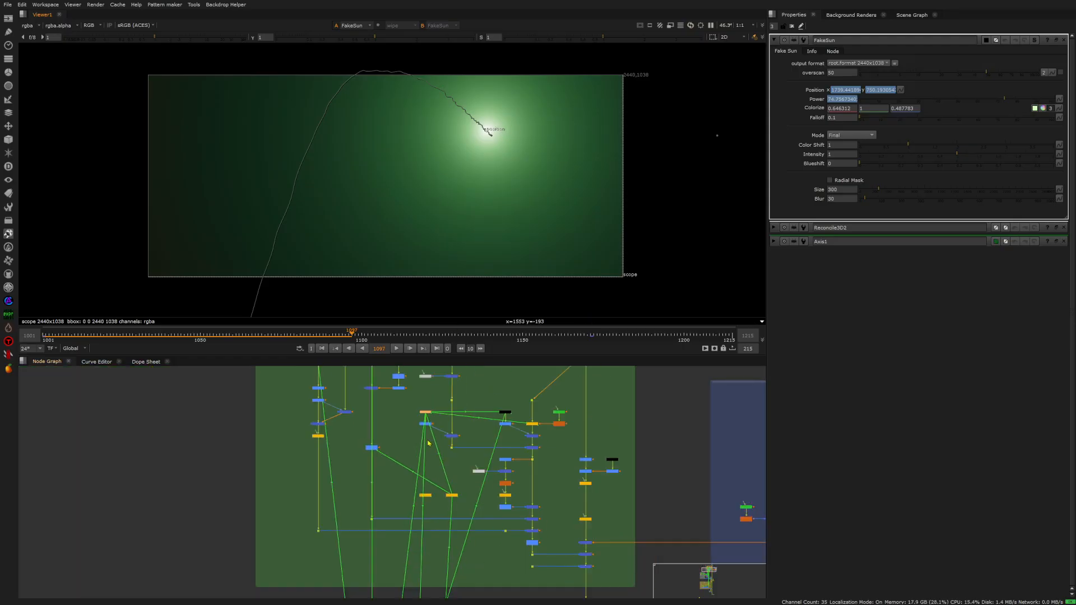
scroll(454, 411, "up", 5)
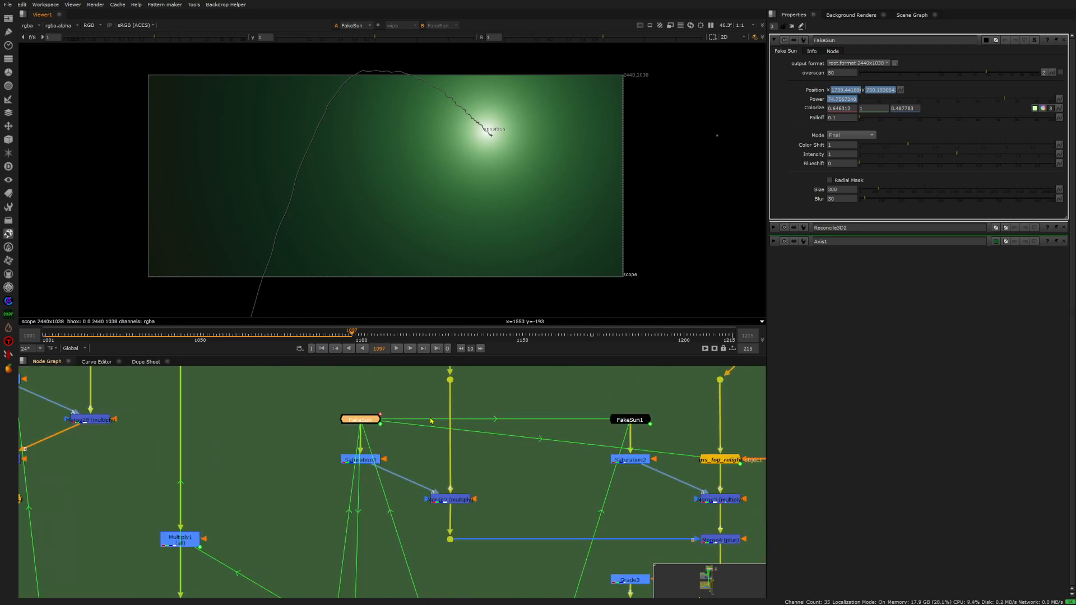
middle_click_drag(432, 422, 373, 433)
left_click(371, 432)
- Find the Merge1 node in the branch above FakeSun and view its masked cloud output
scroll(380, 442, "down", 3)
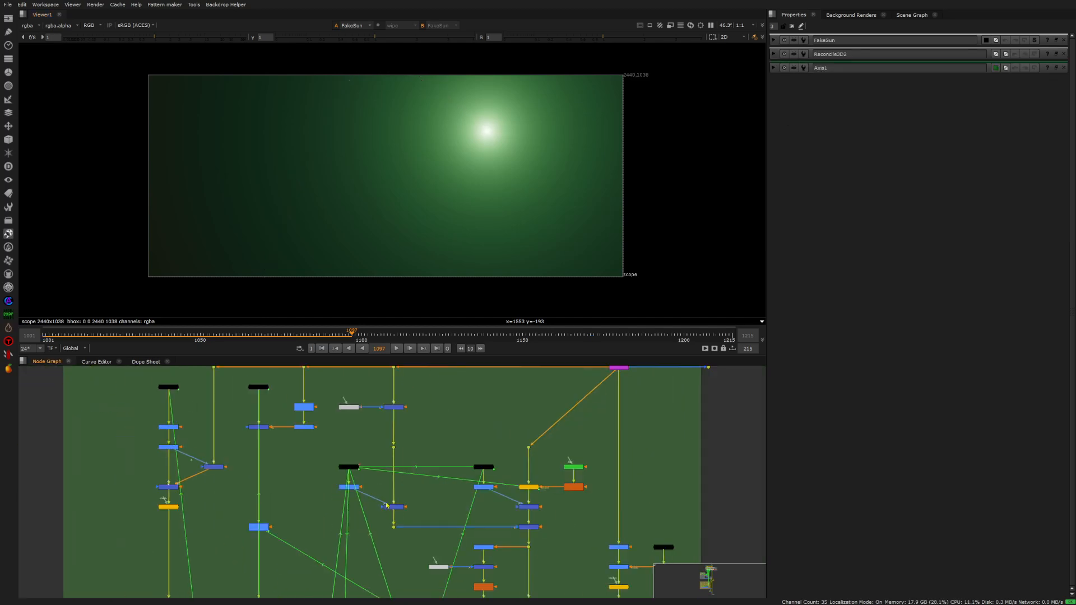
scroll(391, 410, "up", 5)
scroll(401, 424, "down", 3)
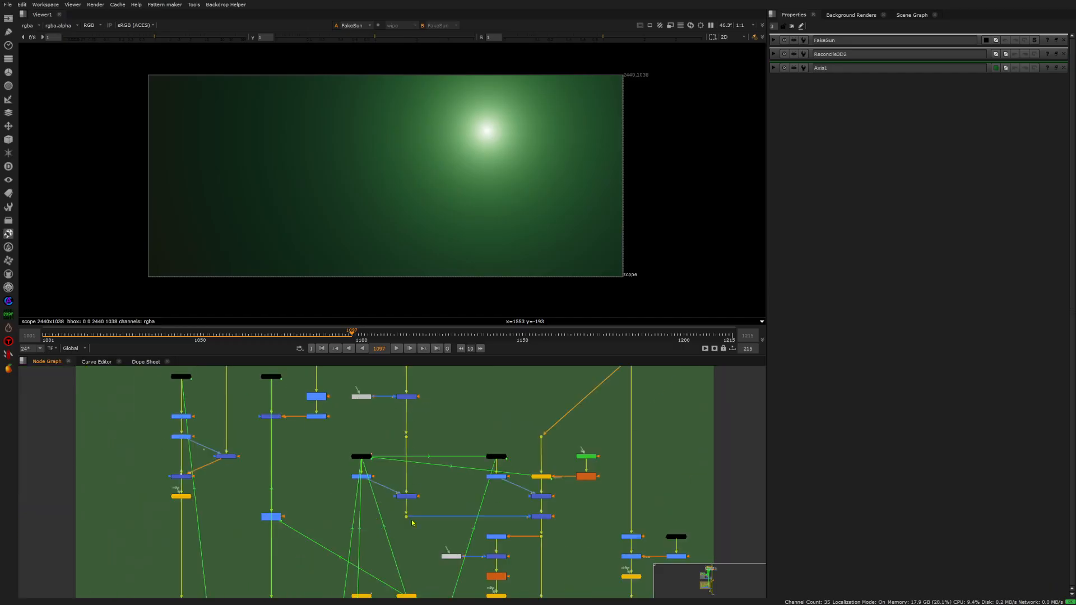
scroll(397, 498, "up", 3)
scroll(431, 387, "down", 3)
left_click(399, 421)
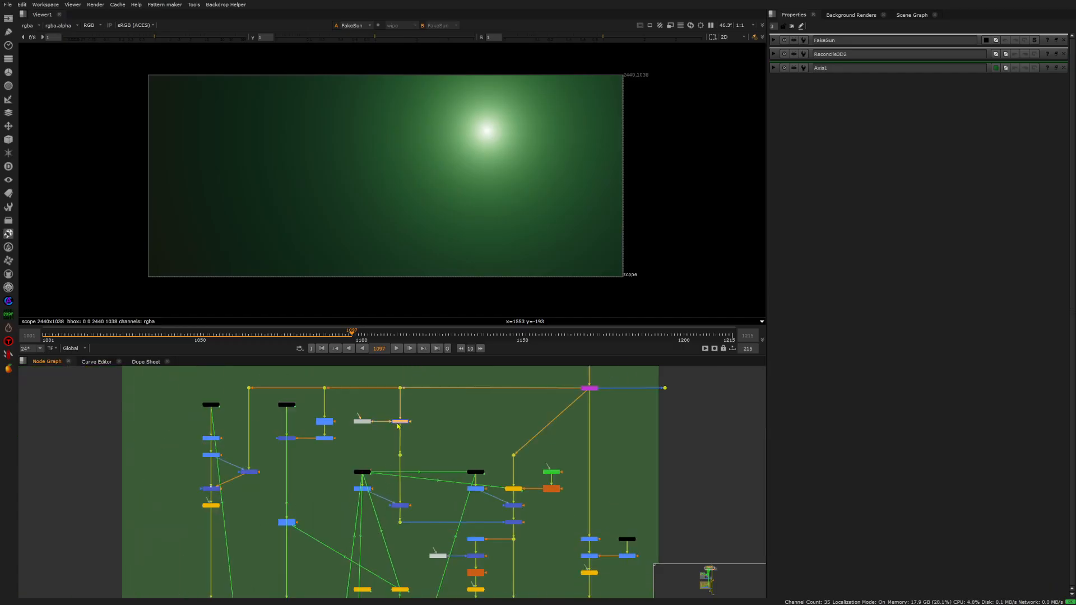
key("1")
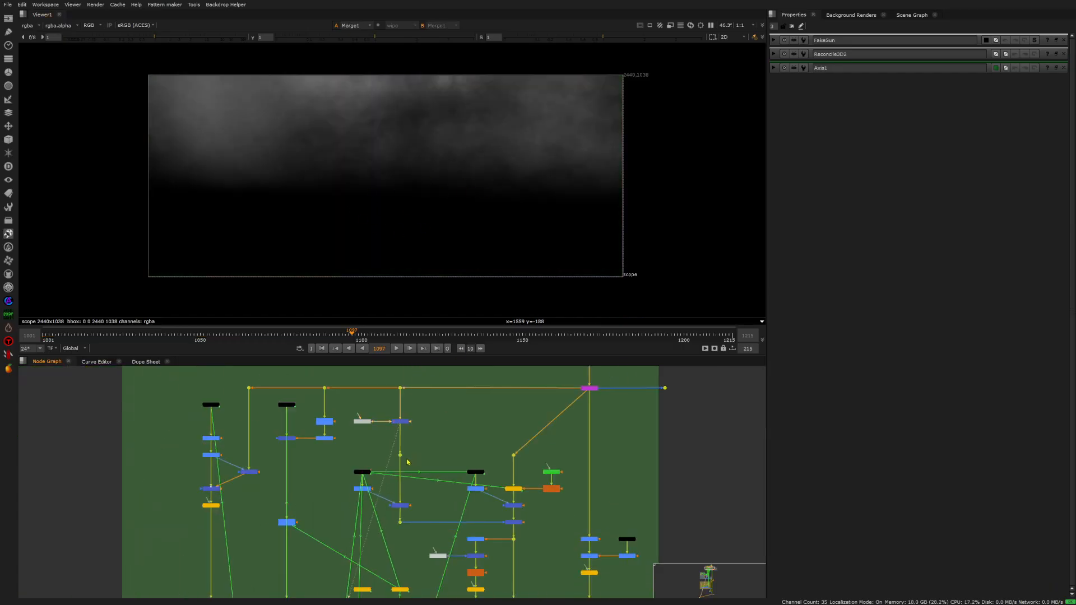
- View the output of the Saturation3 node below FakeSun
scroll(409, 482, "down", 2)
scroll(402, 485, "up", 5)
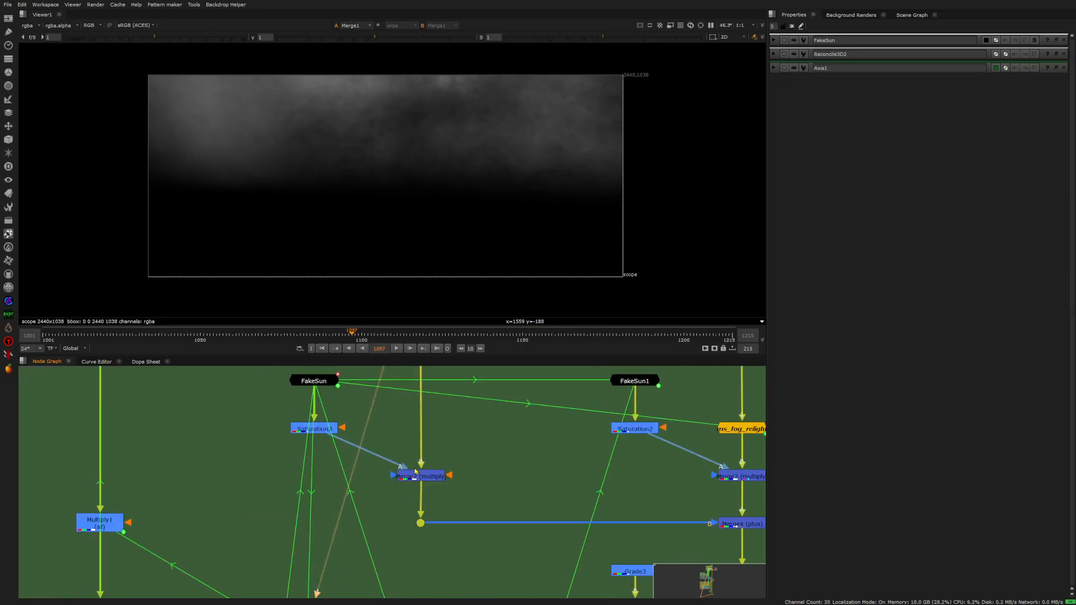
left_click(312, 429)
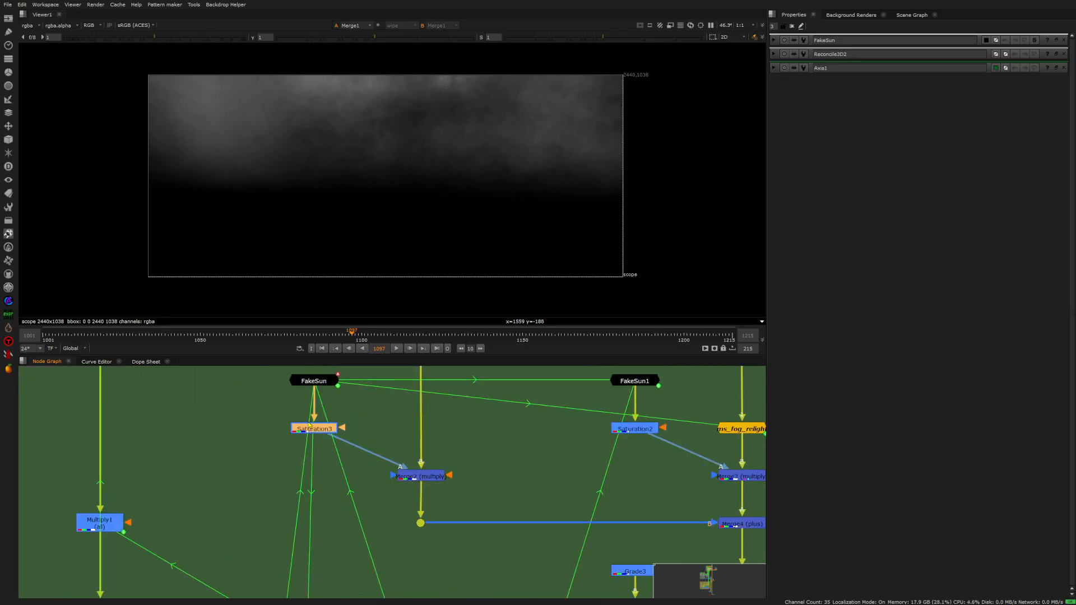
key("1")
- View the Merge2 multiply of the clouds and the saturated FakeSun, and scrub around frame 1097 to check the lighting
left_click(437, 493)
left_click(425, 476)
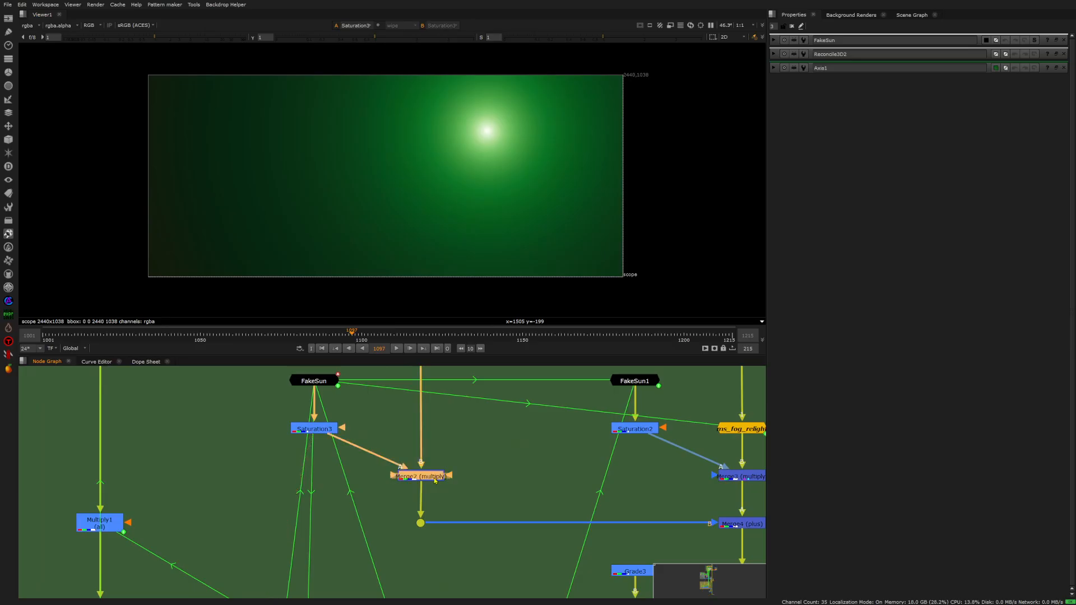
key("1")
left_click(435, 413)
scroll(488, 113, "up", 2)
scroll(488, 113, "down", 2)
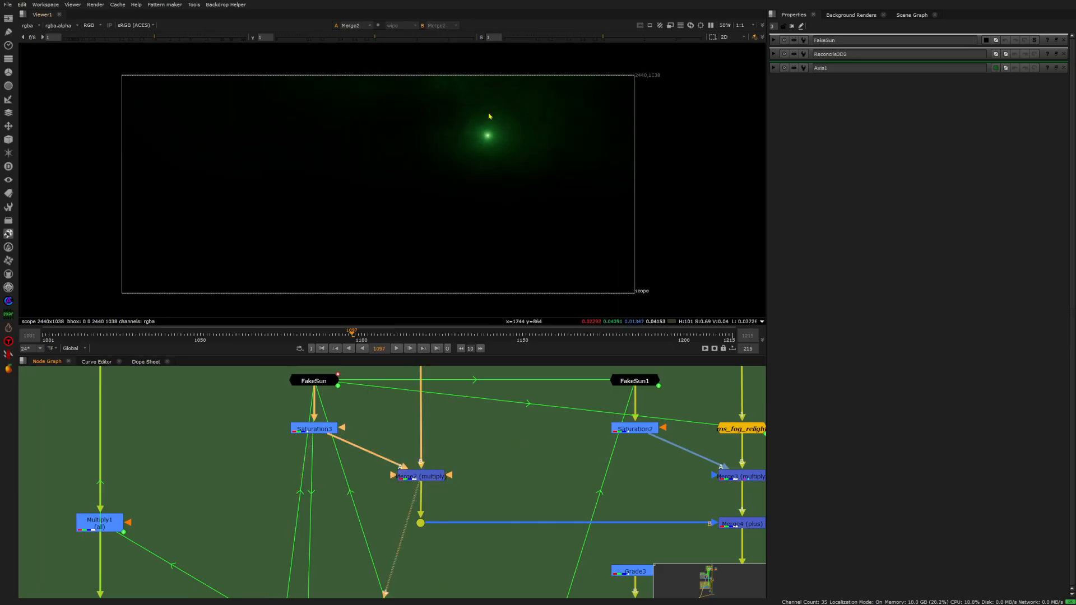
mouse_move(353, 334)
left_mouse_down()
mouse_move(225, 339)
mouse_move(353, 336)
left_mouse_up()
- View the Merge23 output in the neighbouring FakeSun branch and enlarge the glow in the viewer
scroll(393, 491, "down", 3)
middle_click_drag(486, 469, 372, 489)
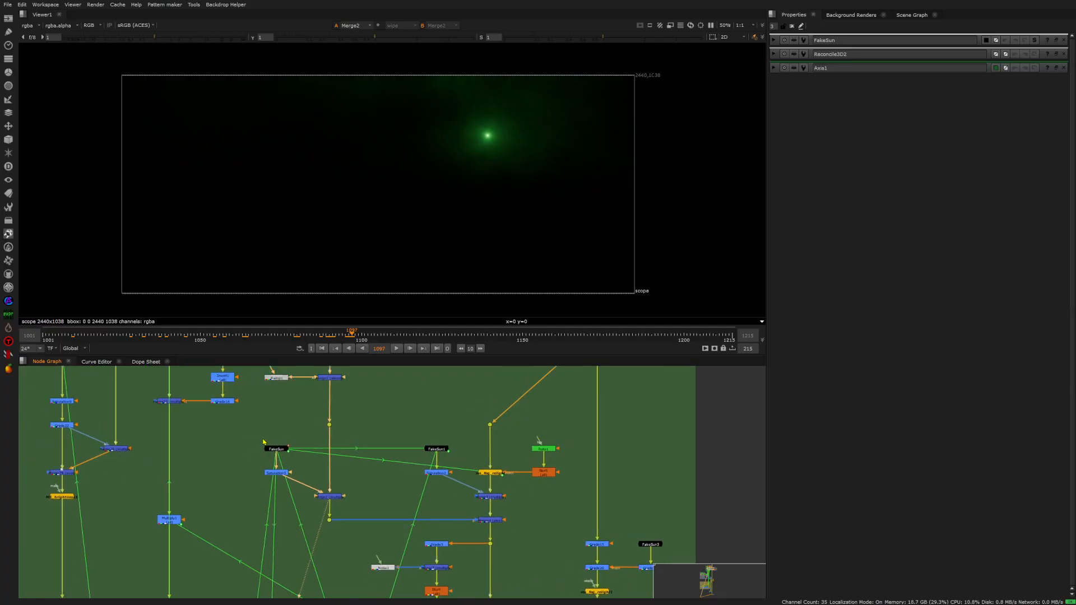
middle_click_drag(241, 435, 468, 510)
left_click(385, 471)
key("1")
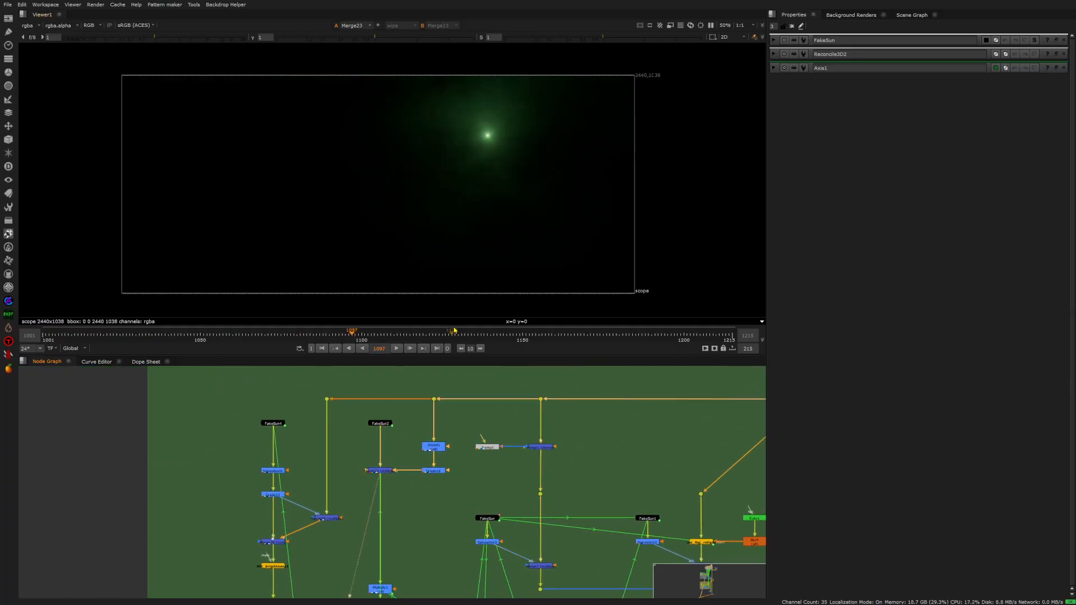
scroll(492, 137, "up", 2)
scroll(492, 138, "up", 2)
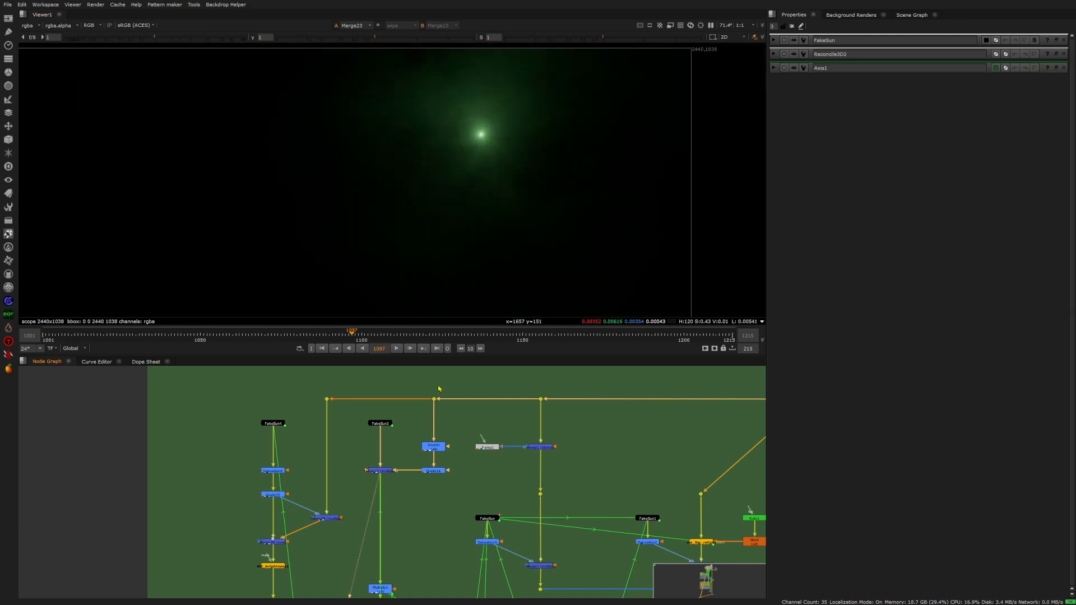
middle_click_drag(414, 472, 401, 434)
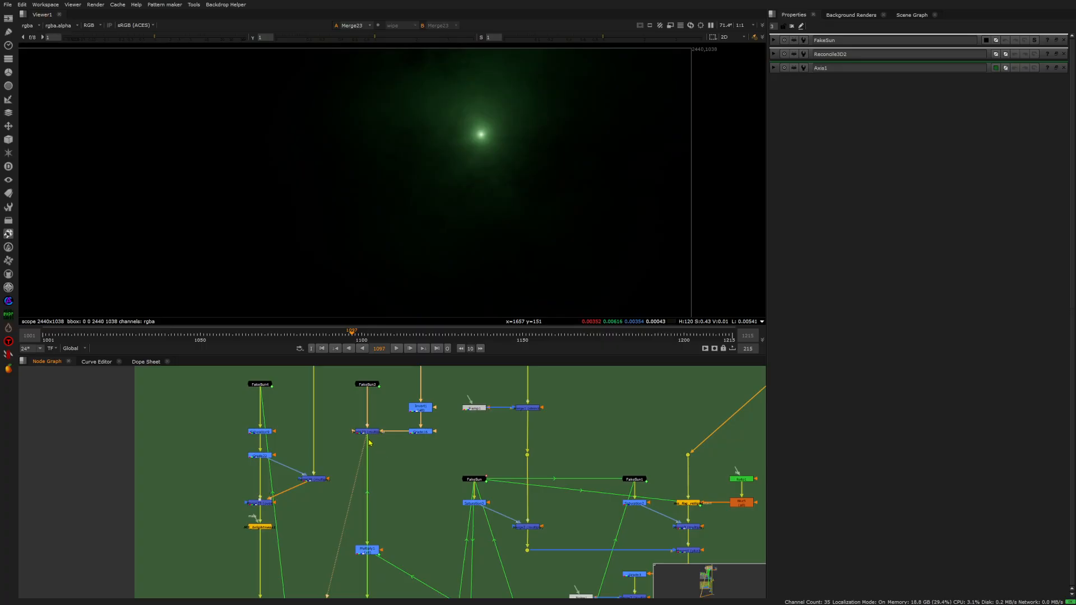
left_click(372, 435)
- Find the ms_fog_relight branch beside FakeSun1 and view the cloud image at the dot feeding it
scroll(392, 461, "down", 3)
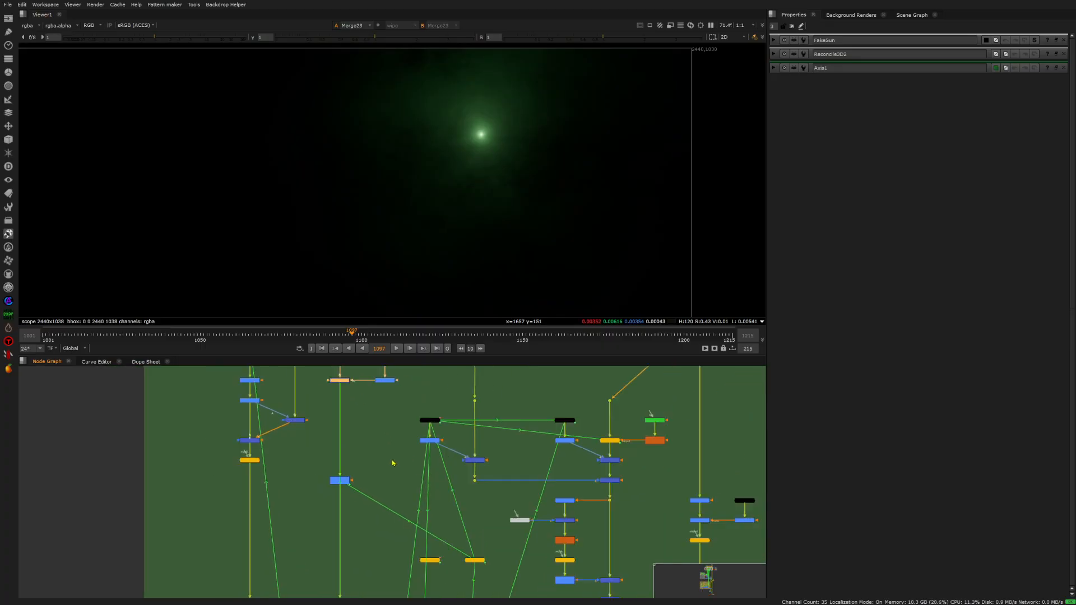
middle_click_drag(480, 502, 377, 532)
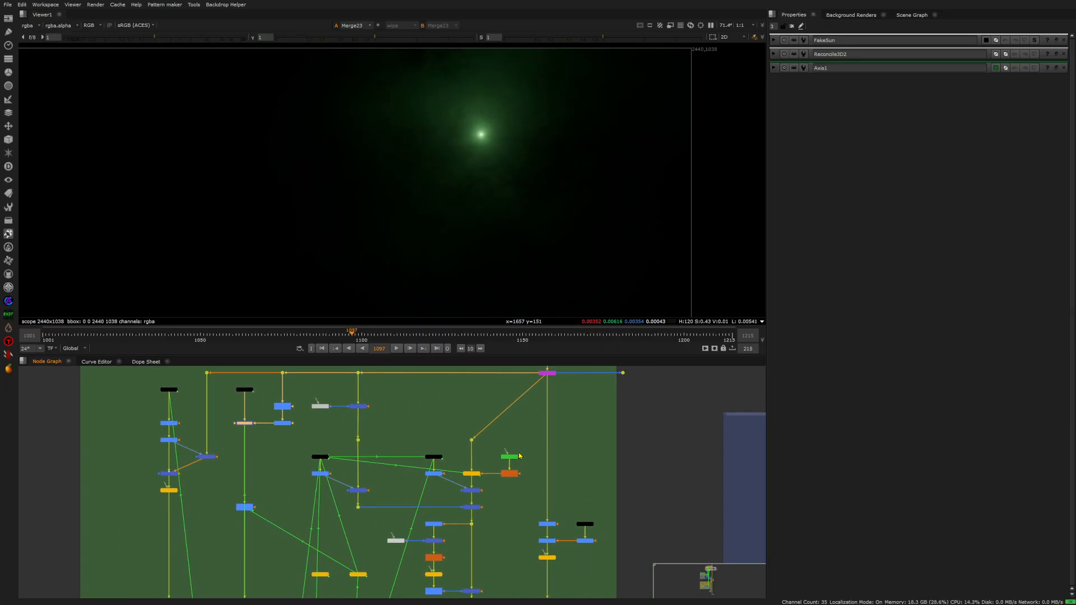
scroll(520, 456, "up", 4)
scroll(459, 487, "down", 5)
middle_click_drag(392, 505, 416, 468)
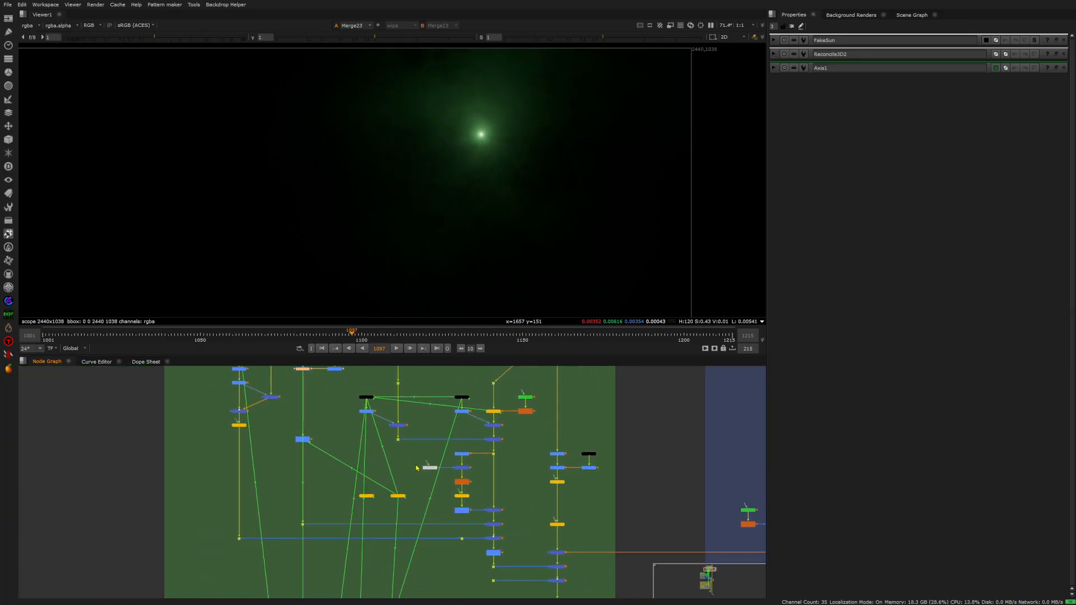
scroll(494, 501, "up", 5)
middle_click_drag(474, 411, 470, 544)
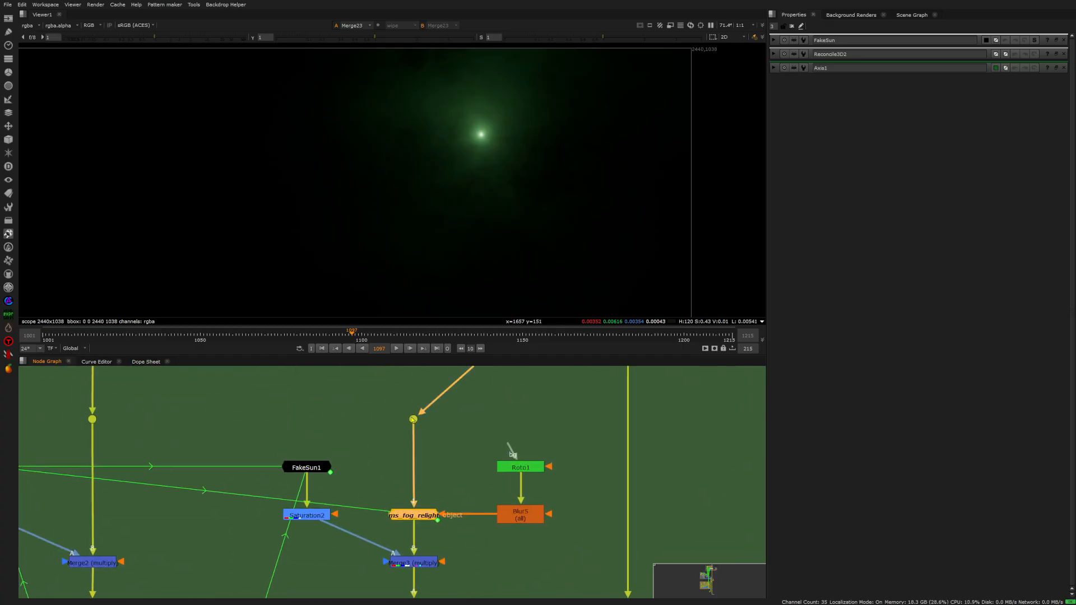
key("1")
- View the ms_fog_relight output and raise the viewer gain to about 12 to reveal the light mask
left_click(422, 515)
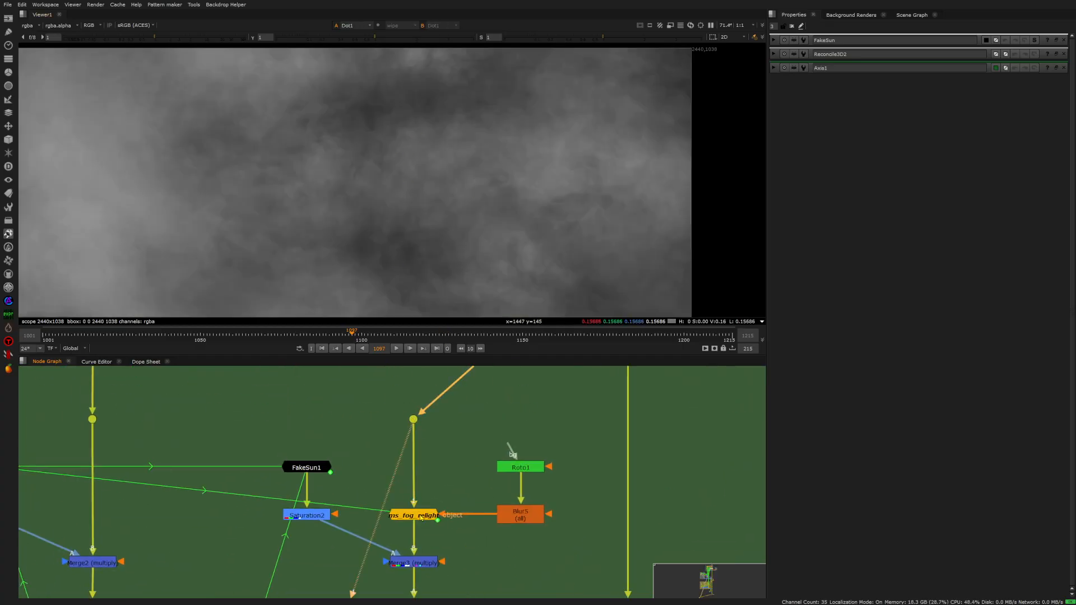
key("1")
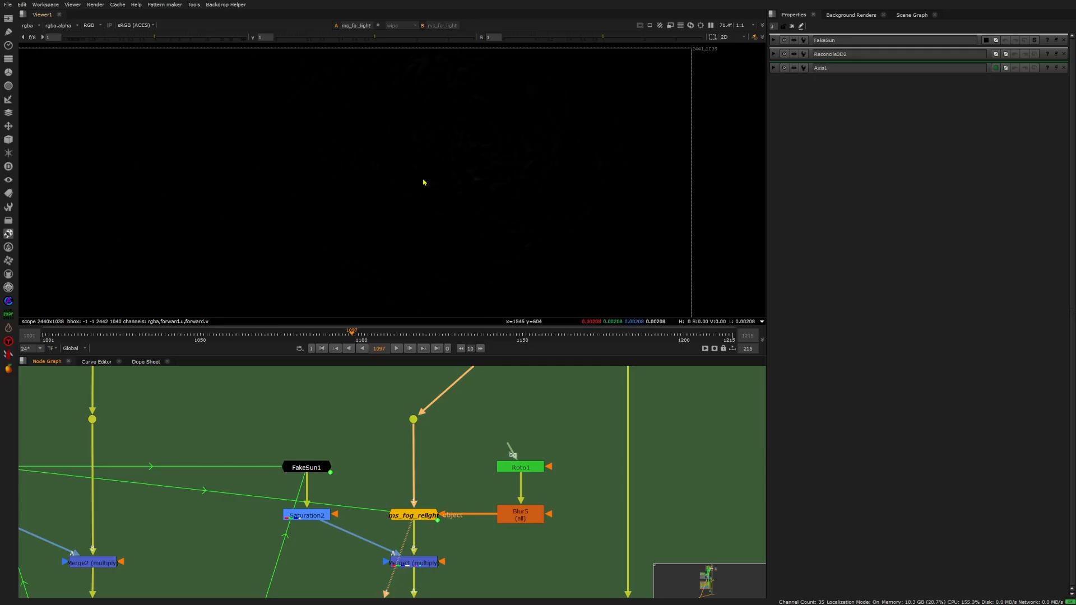
left_click(191, 37)
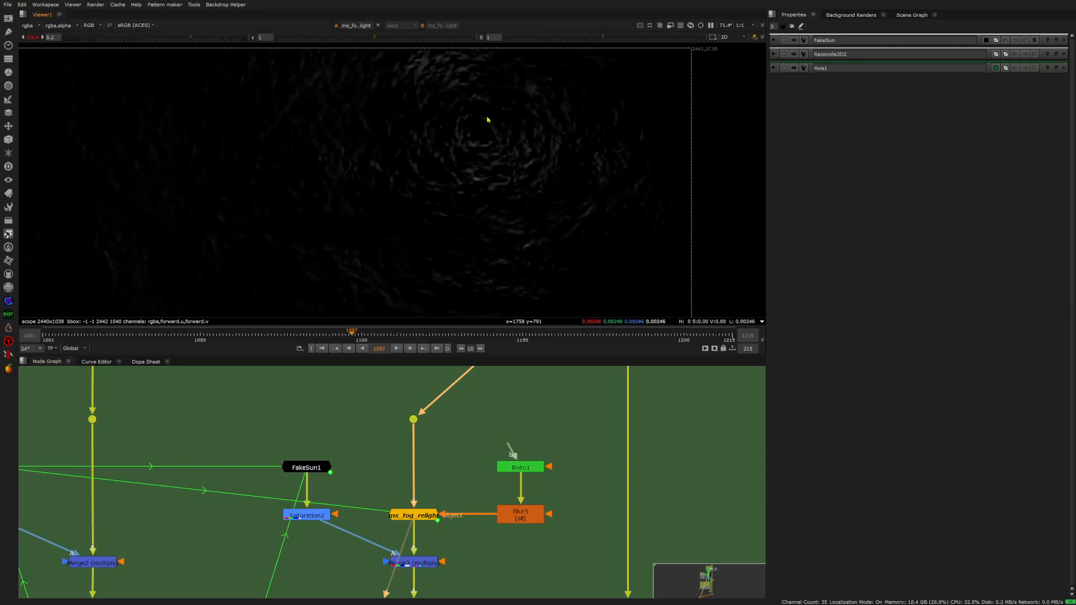
left_click_drag(201, 37, 210, 38)
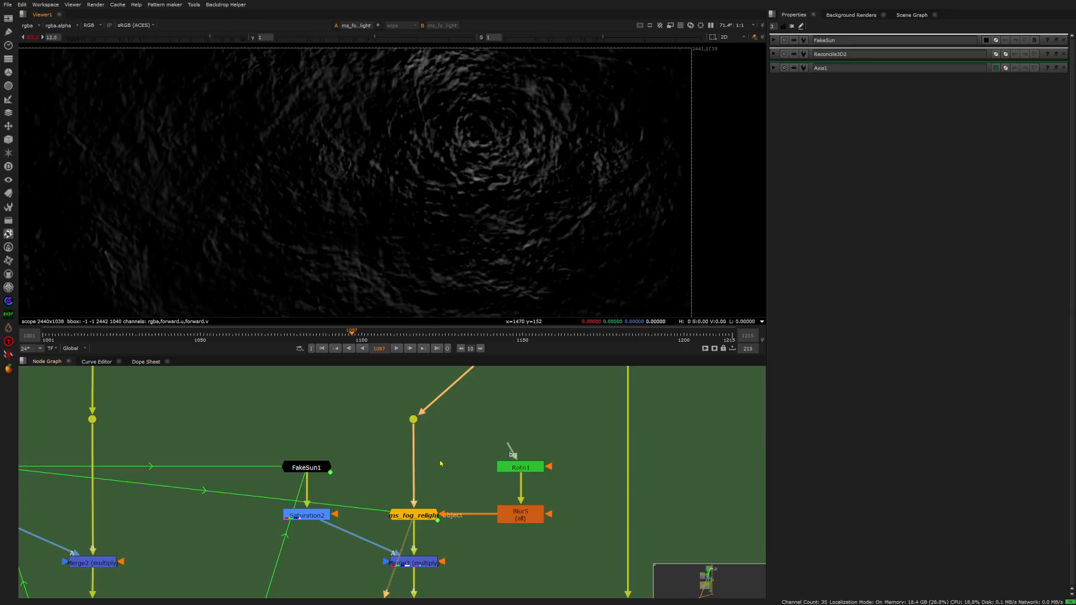
- Open the ms_fog_relight properties and scrub back to frame 1093 to check its animated light position
middle_click_drag(416, 514, 416, 470)
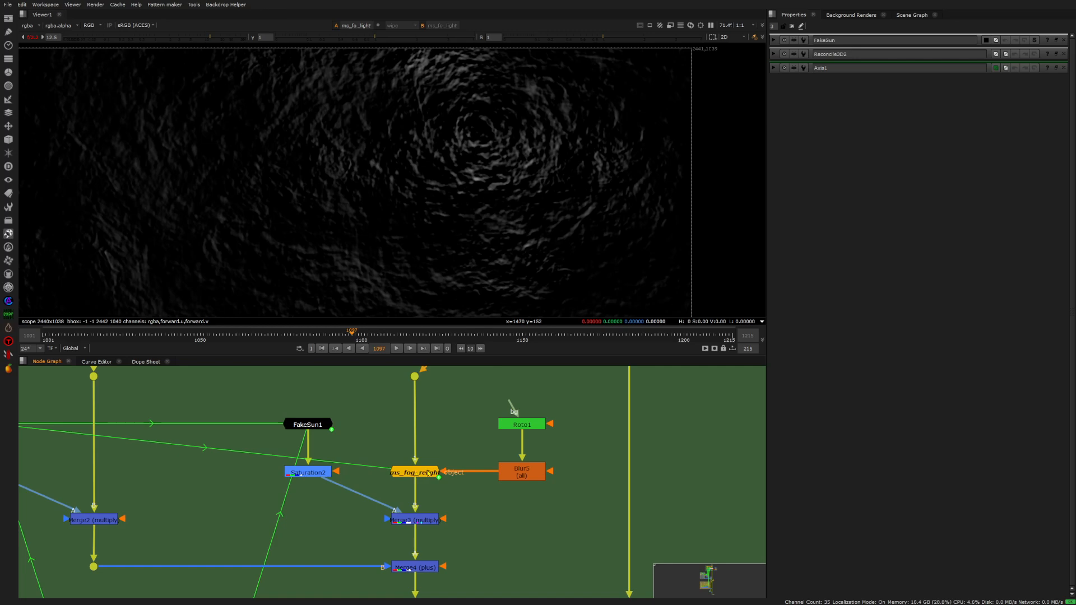
double_click(428, 474)
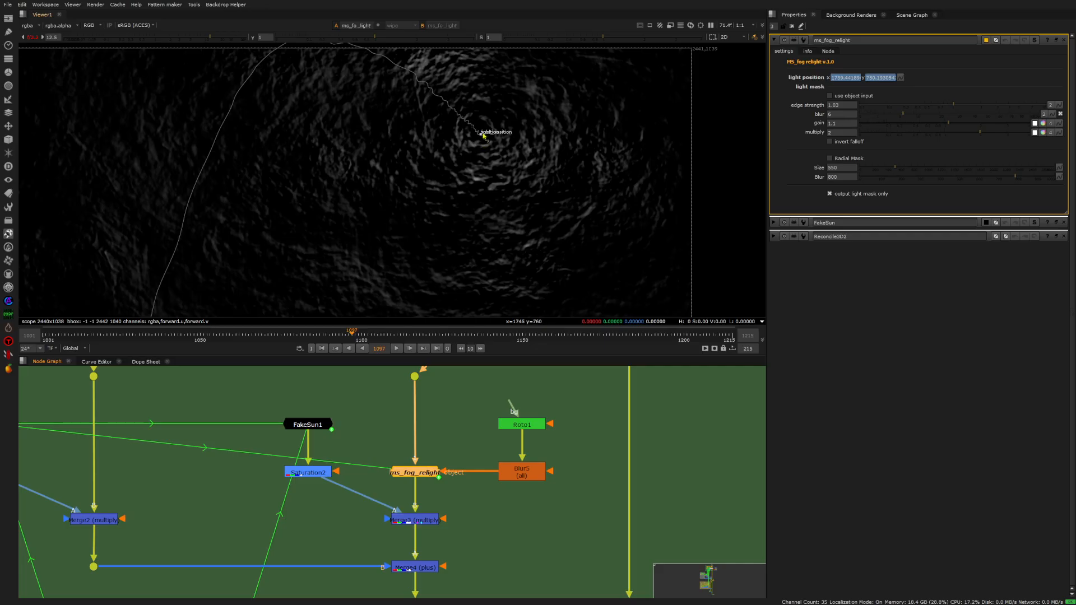
mouse_move(349, 336)
left_mouse_down()
mouse_move(301, 340)
mouse_move(339, 342)
left_mouse_up()
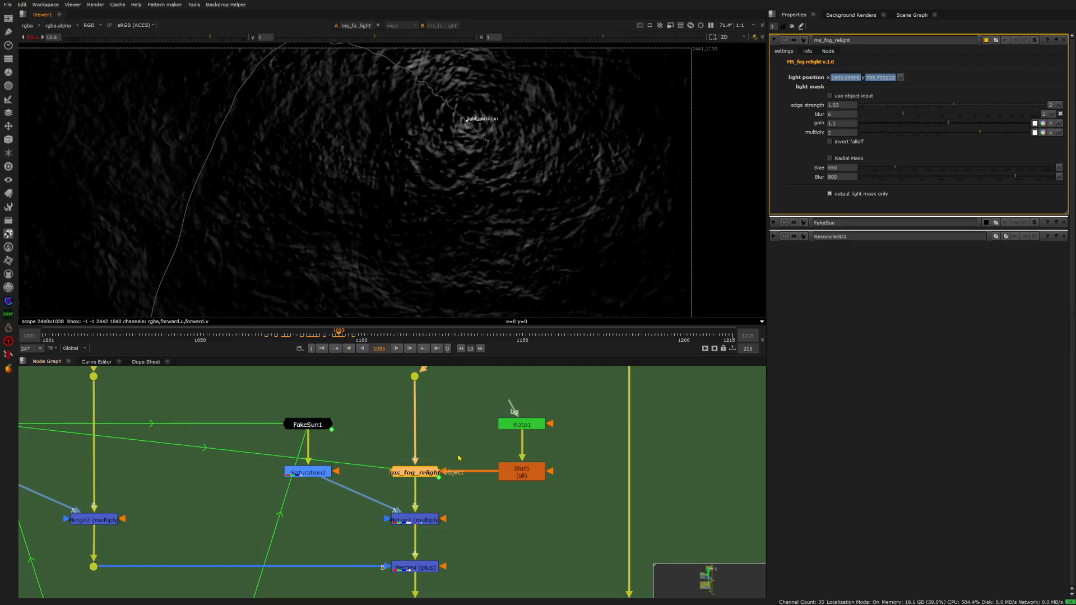
- View the Merge3 multiply below ms_fog_relight and scrub back to frame 1090
left_click(417, 520)
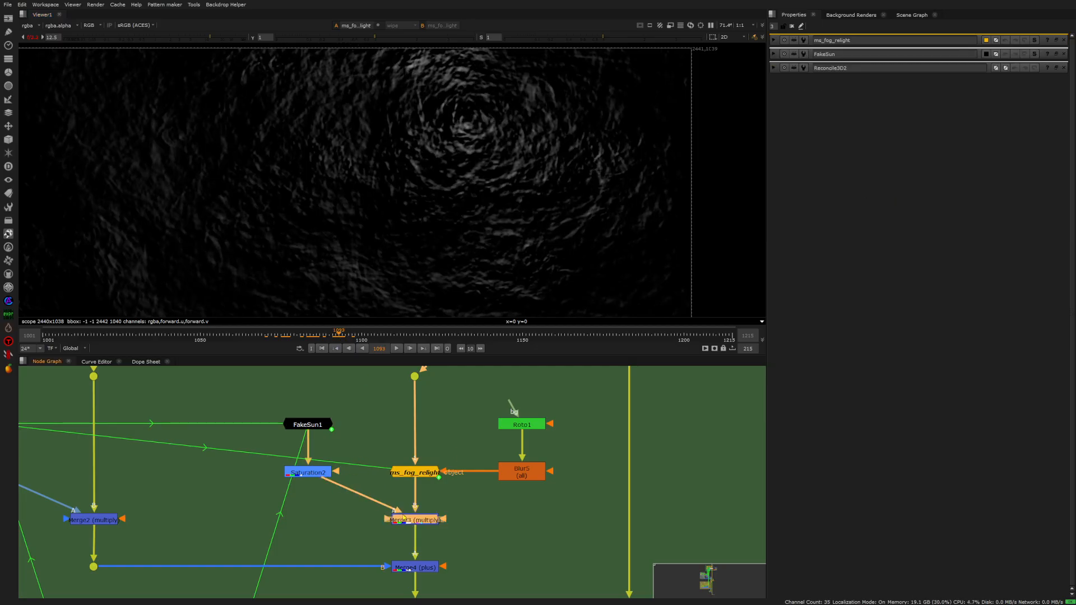
key("1")
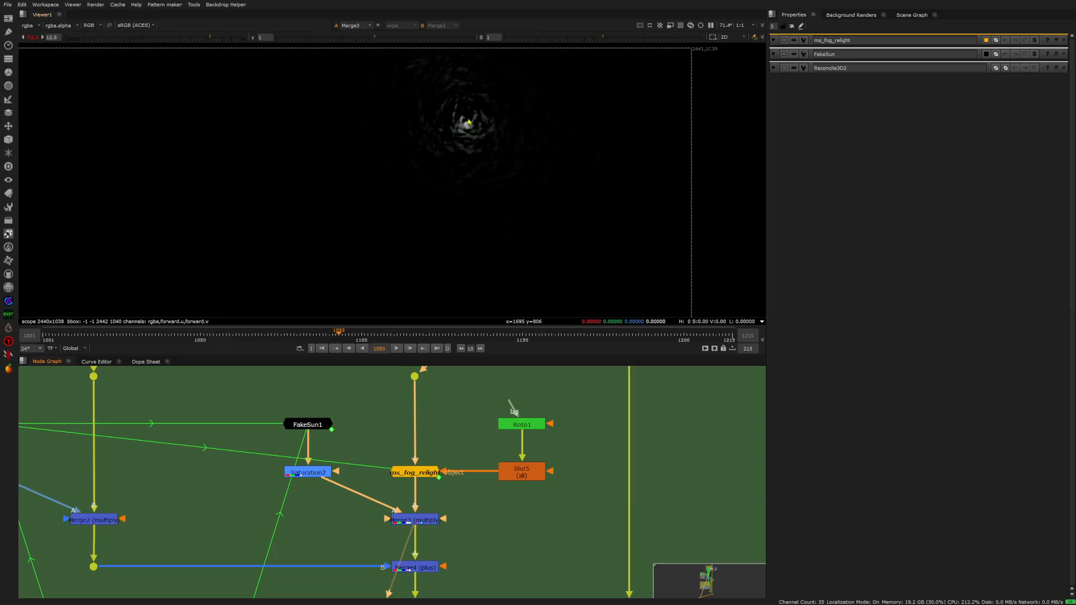
scroll(469, 121, "up", 1)
mouse_move(332, 338)
left_mouse_down()
mouse_move(282, 341)
mouse_move(340, 343)
mouse_move(302, 343)
mouse_move(330, 342)
left_mouse_up()
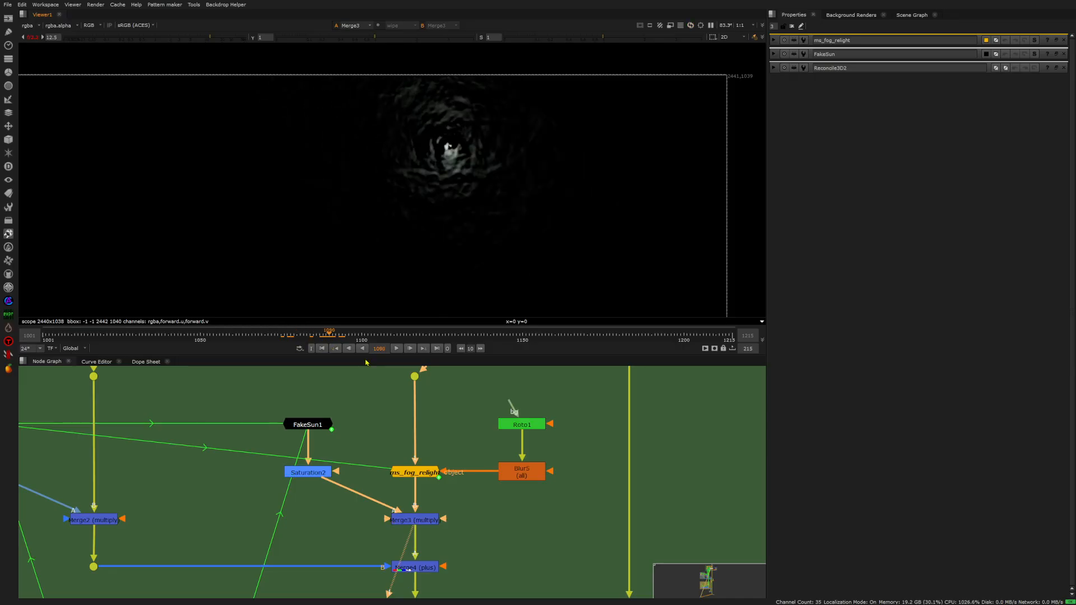
- View the Merge2 output again for comparison and fit the image in the viewer
scroll(425, 414, "down", 3)
scroll(277, 470, "up", 3)
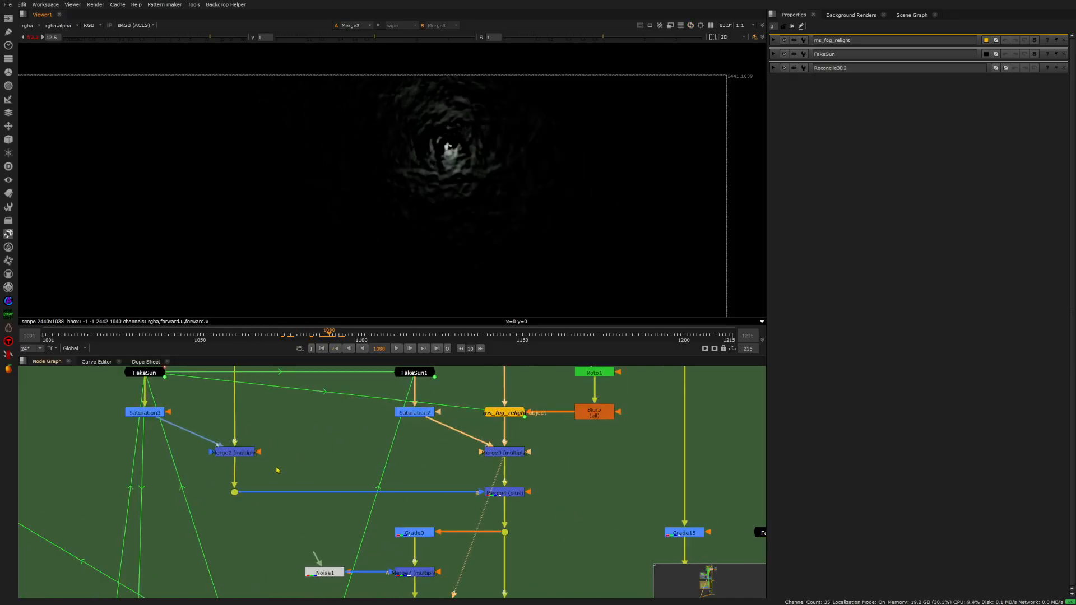
left_click(250, 453)
key("1")
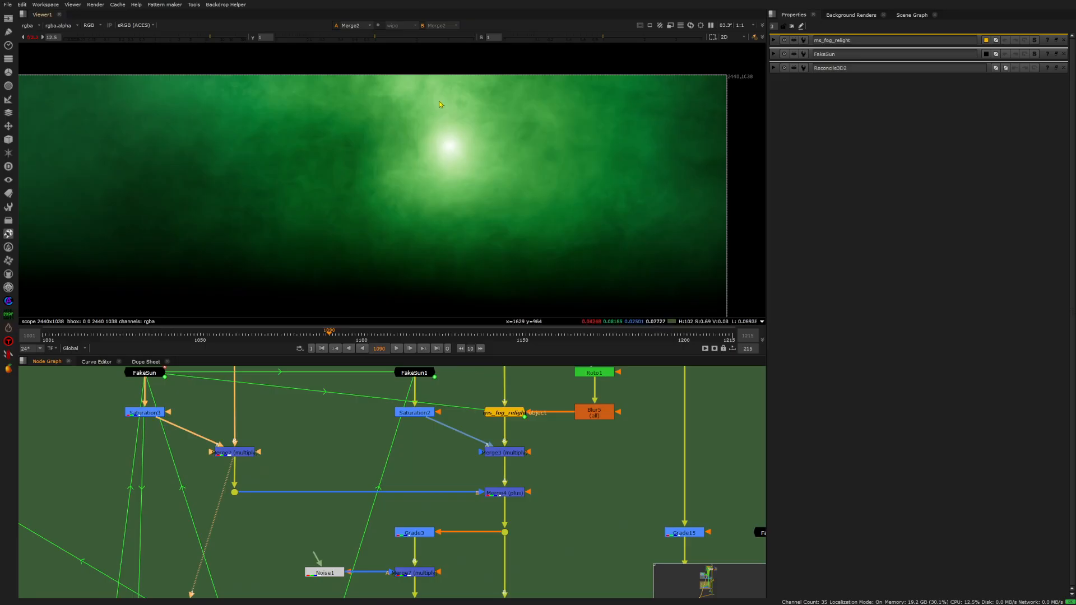
key("f")
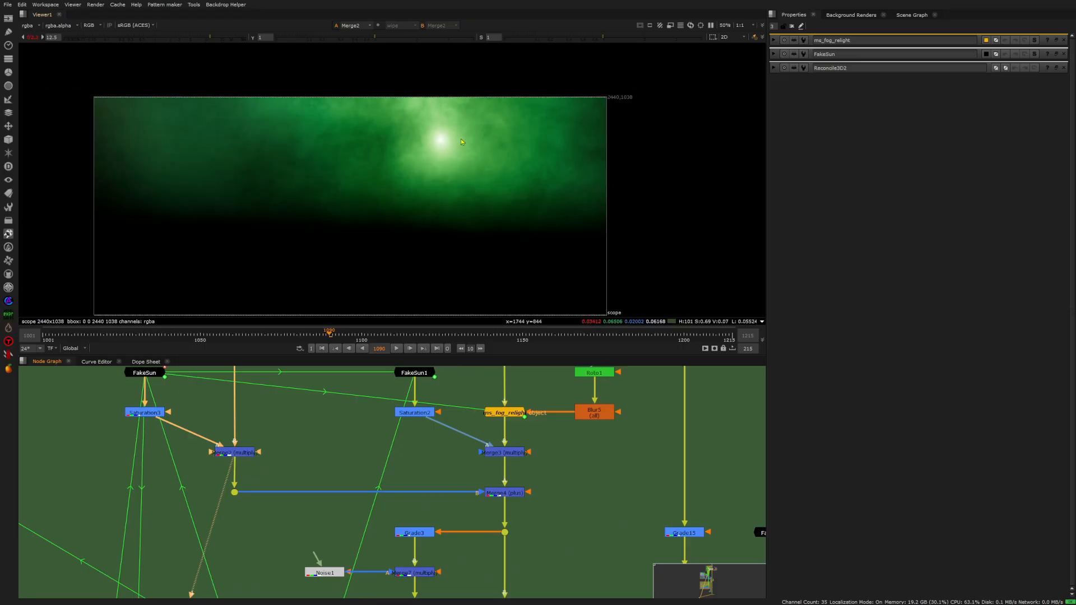
- Reset the viewer gain and view the output of the Merge3 multiply below ms_fog_relight
left_click(33, 38)
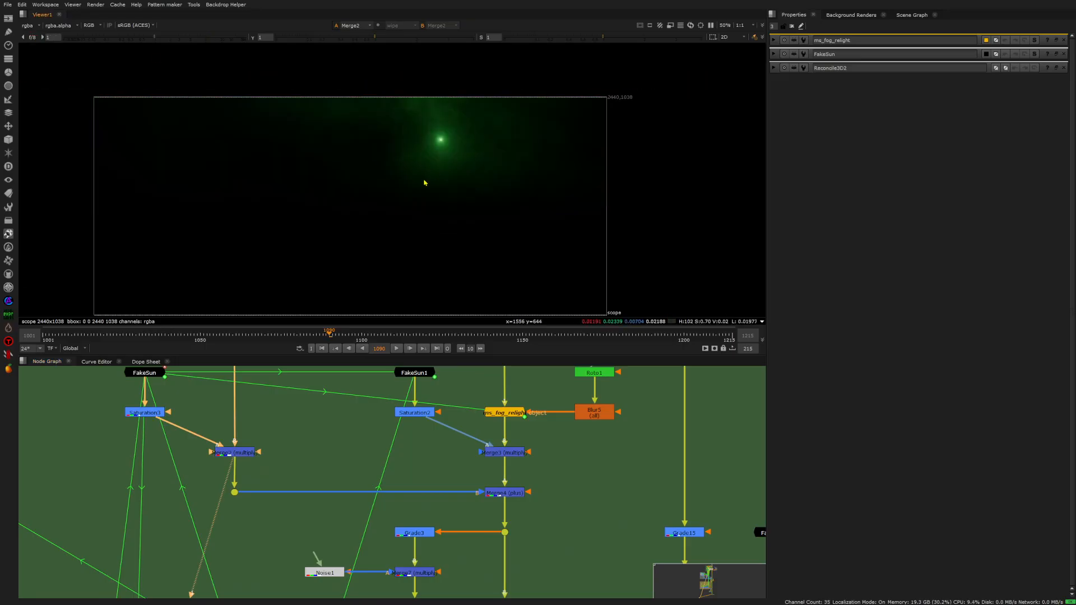
left_click(513, 453)
key("1")
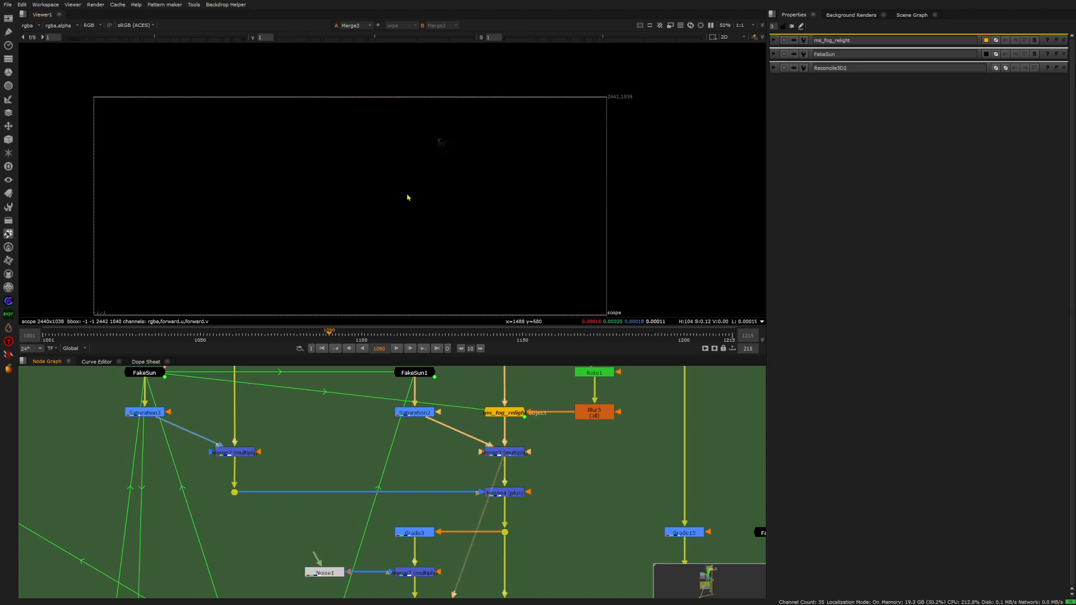
- View the Merge4 plus output and toggle ms_fog_relight off and on to compare its contribution to the glow
key("Down")
scroll(443, 148, "up", 2)
scroll(464, 118, "up", 3)
double_click(505, 413)
key("d")
scroll(395, 173, "down", 5)
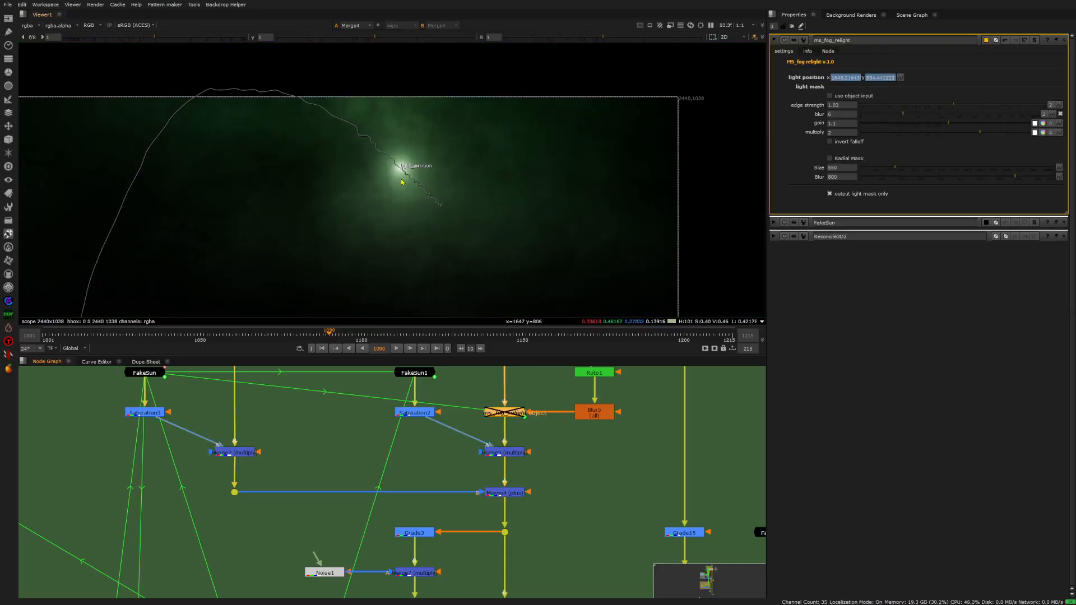
key("d")
scroll(401, 182, "up", 5)
- Select the Merge4 plus node and examine the combined light core in the viewer
left_click(516, 490)
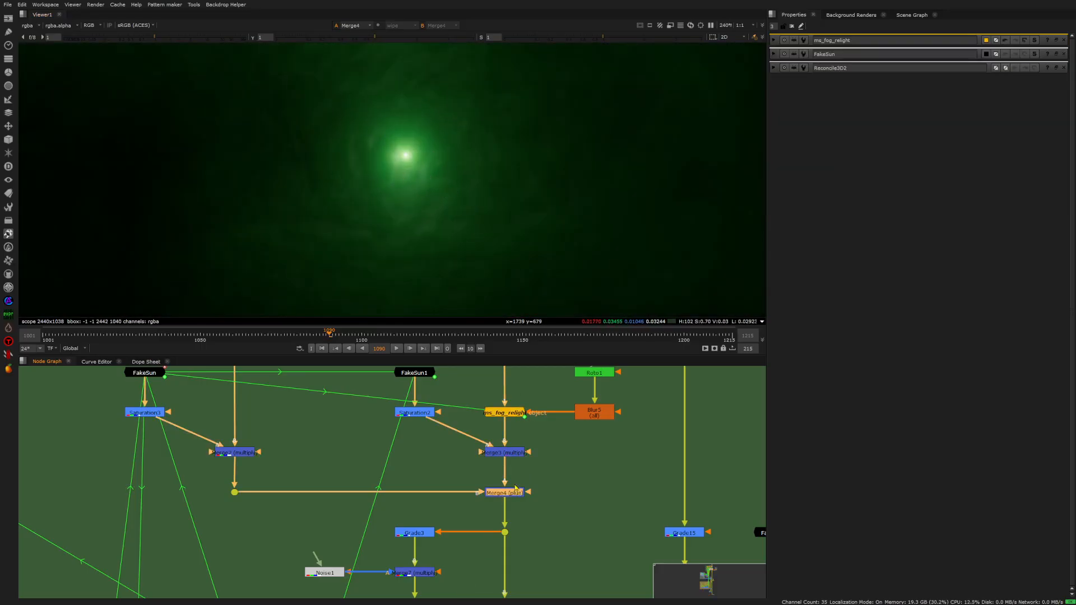
scroll(414, 163, "down", 3)
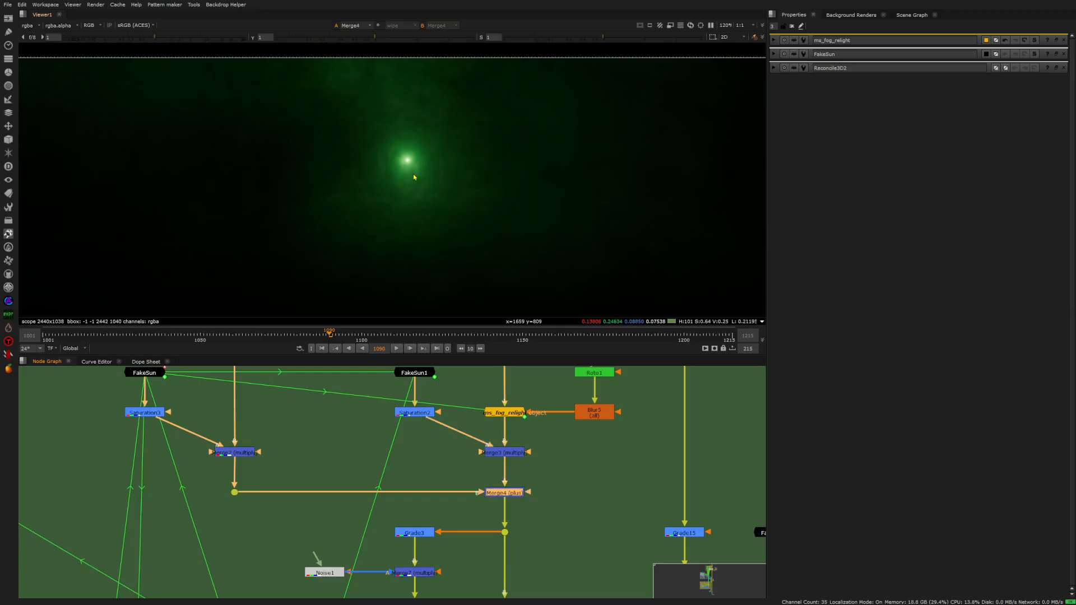
scroll(401, 147, "down", 3)
scroll(401, 159, "up", 3)
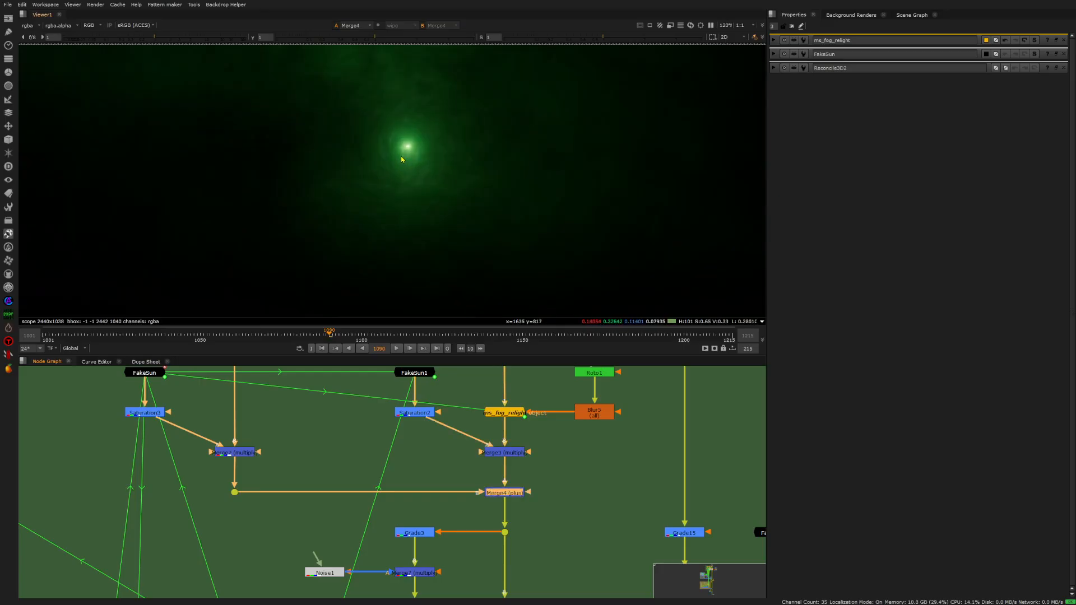
- View the Multiply5 output at the end of the Grade3 branch and raise the viewer gain to 42
scroll(457, 440, "down", 5)
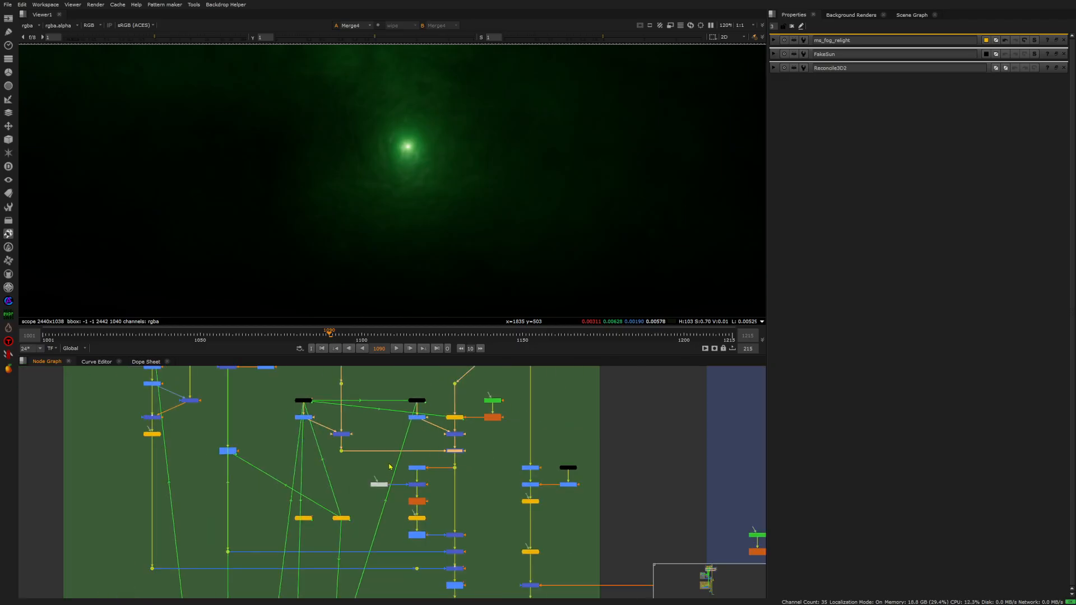
scroll(428, 504, "up", 5)
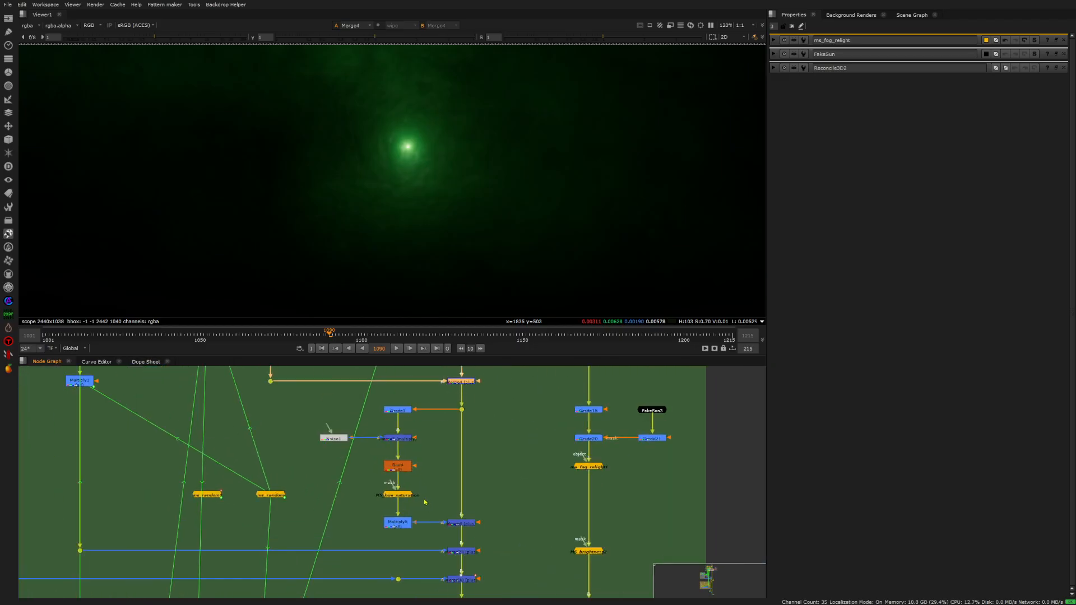
scroll(436, 485, "up", 1)
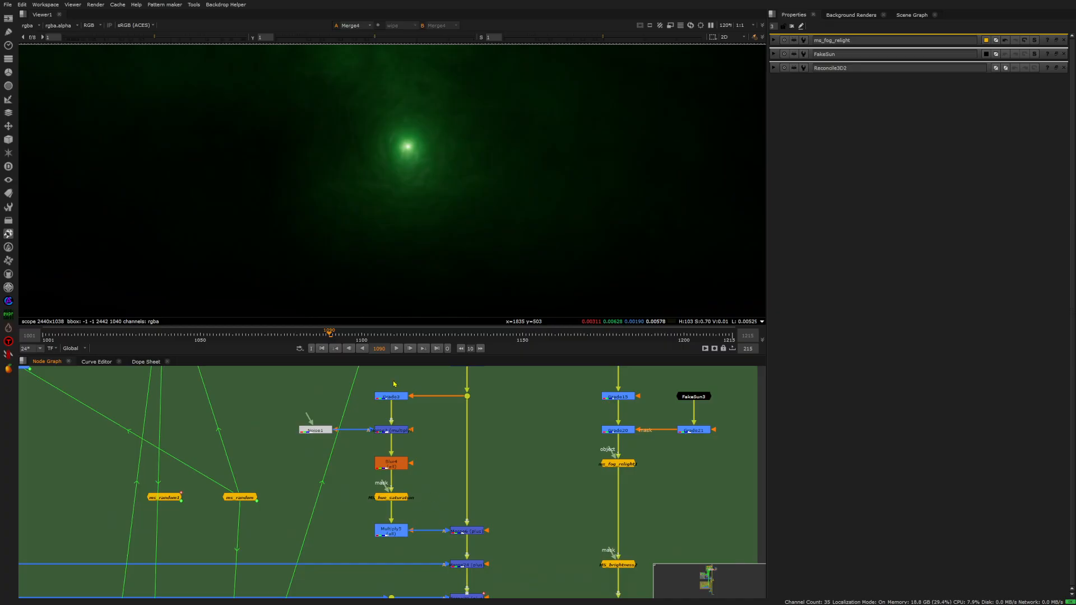
left_click(392, 531)
key("1")
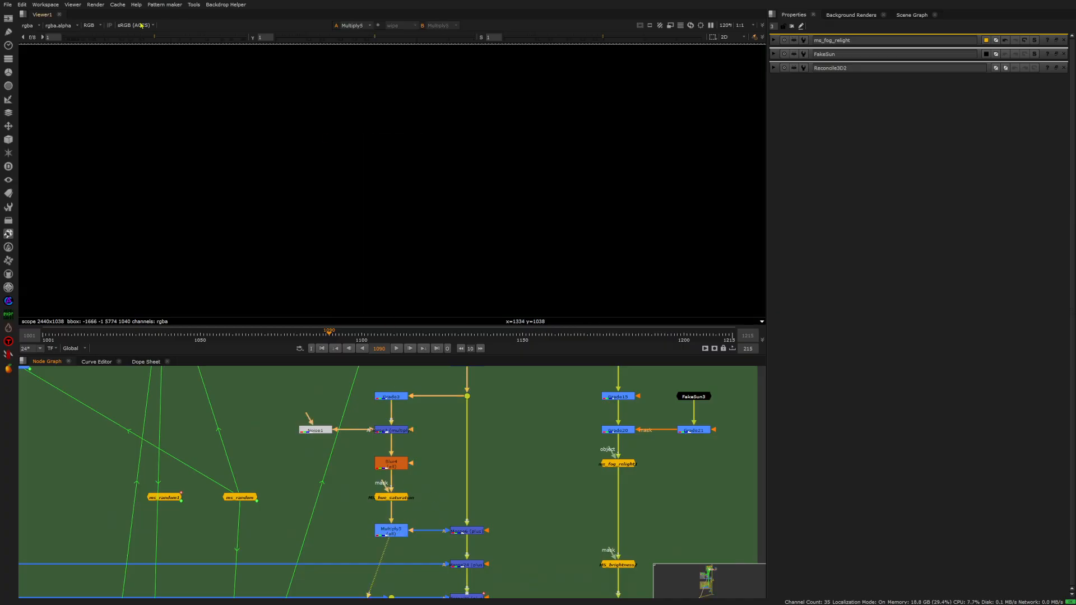
left_click_drag(198, 39, 236, 37)
scroll(372, 200, "down", 1)
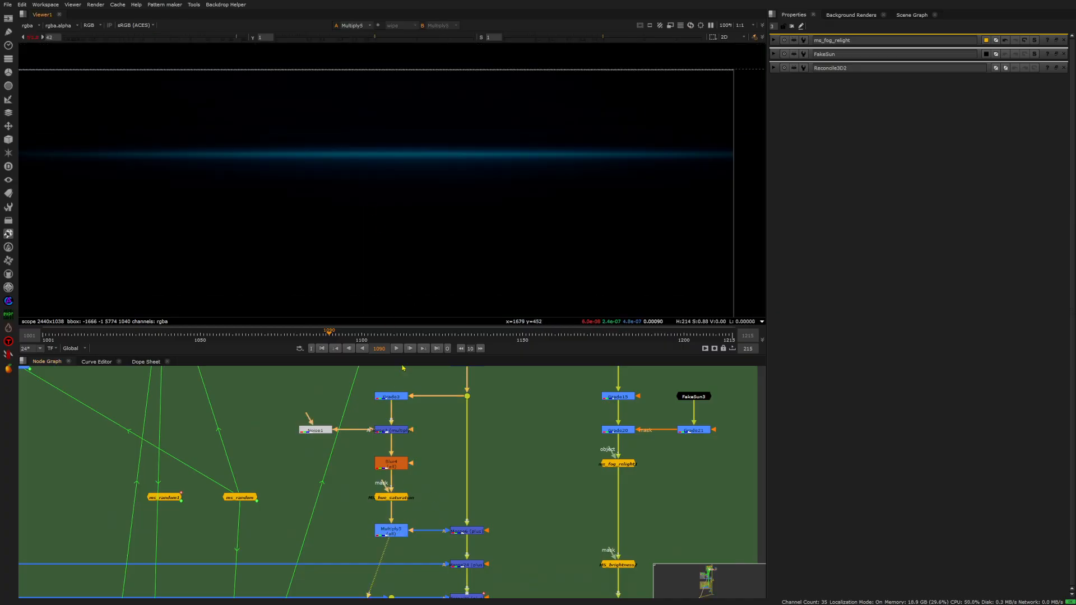
- View the dot feeding Grade3 and compare it with the Grade3 output that isolates the light core
left_click(467, 396)
key("1")
scroll(430, 181, "down", 3)
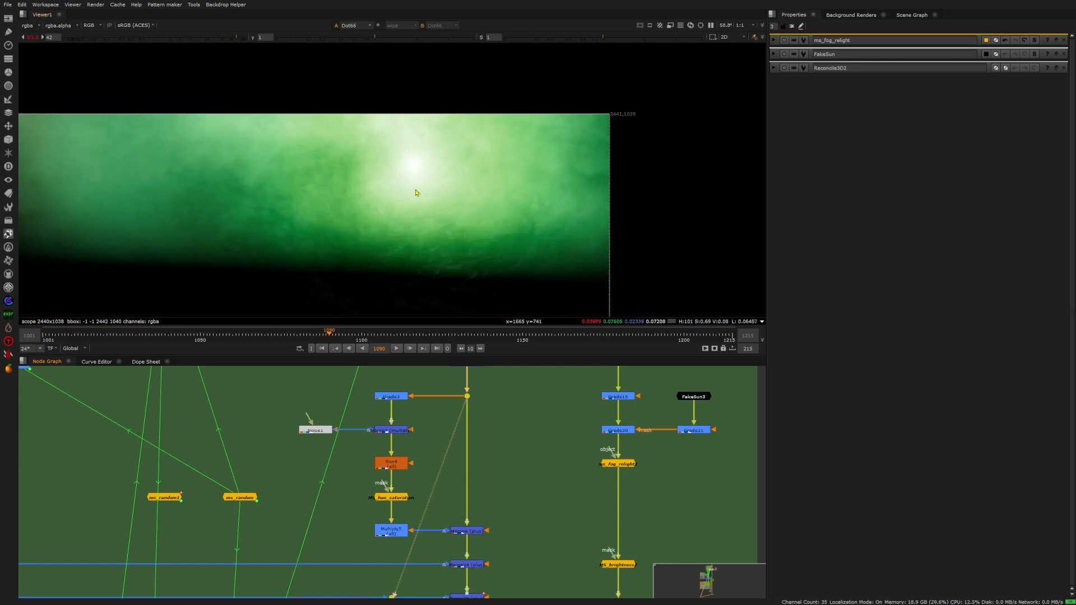
left_click(392, 396)
key("1")
scroll(408, 160, "up", 2)
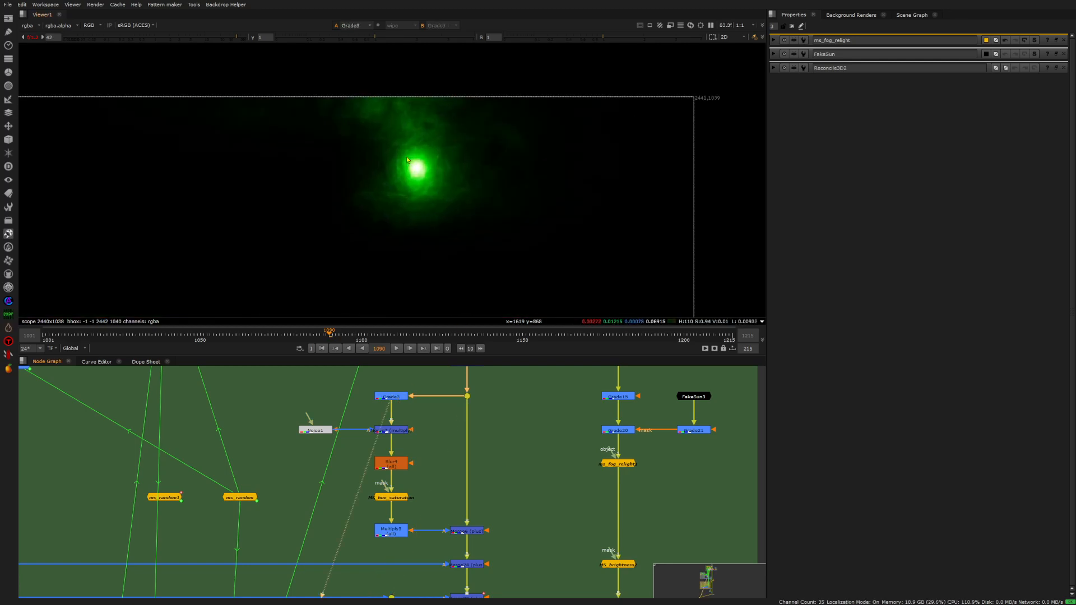
- View the Merge7 multiply that combines the core with Noise1, examine it up close and reset the viewer gain
left_click(395, 430)
key("1")
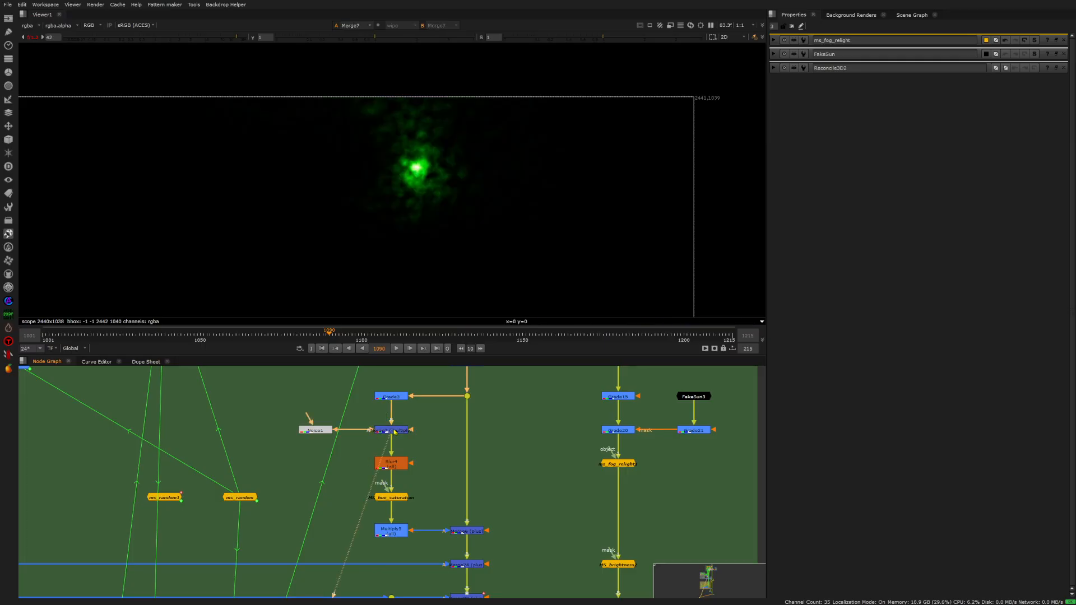
scroll(415, 165, "up", 6)
scroll(415, 166, "up", 1)
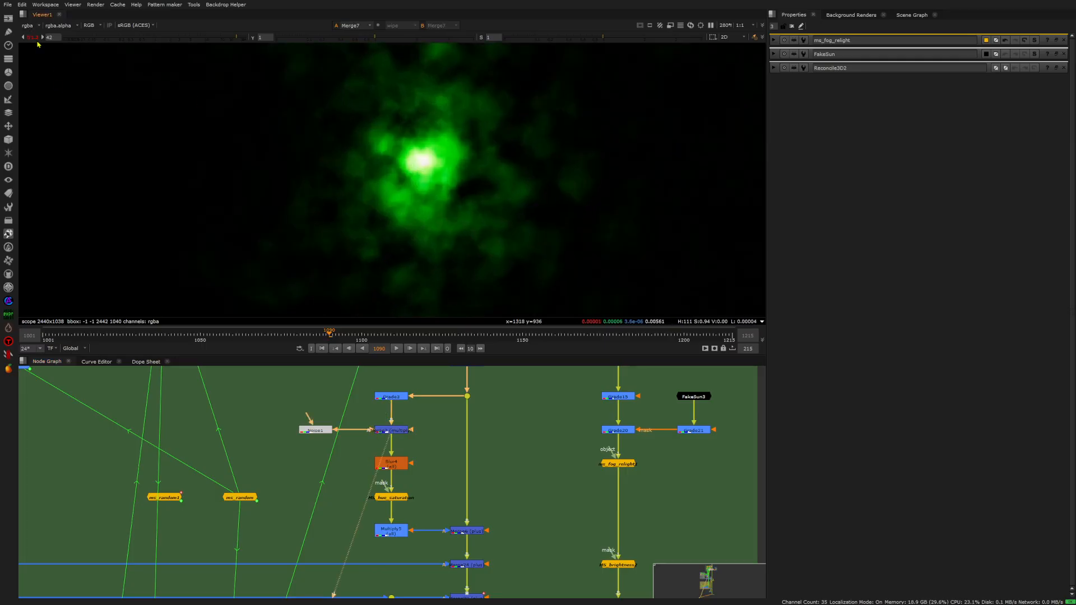
left_click(23, 37)
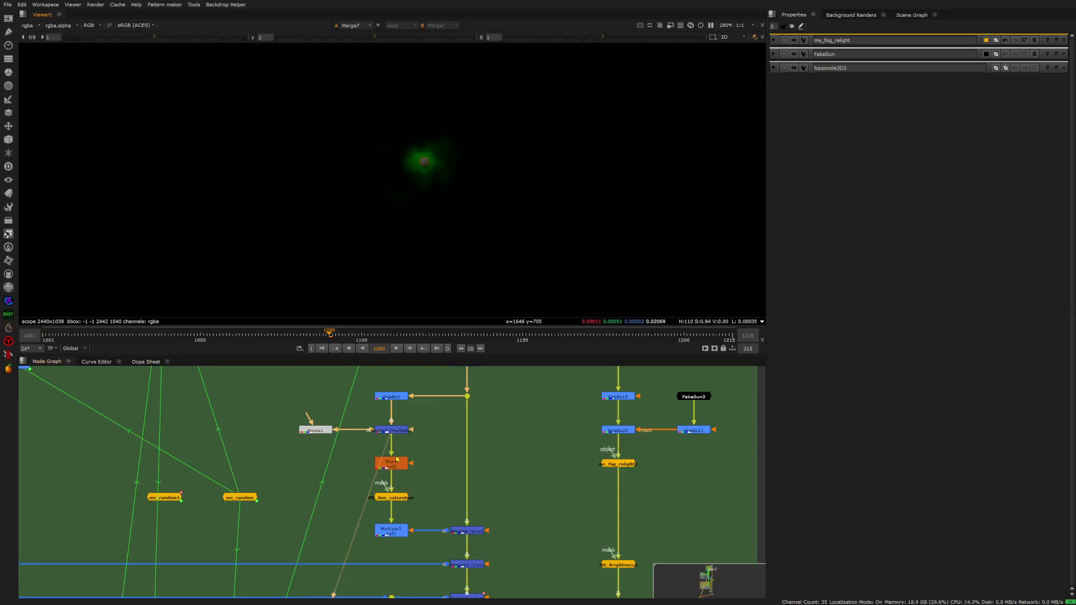
- View the Blur4 output and raise the viewer gain to about 18 to reveal the horizontal streak
key("1")
left_click(194, 38)
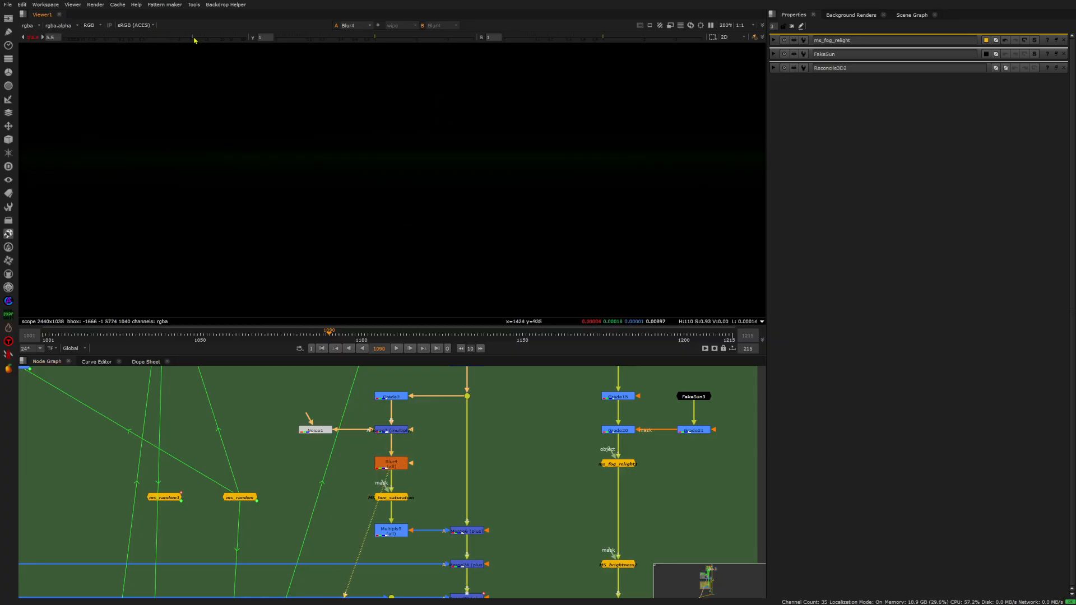
left_click_drag(194, 38, 218, 37)
scroll(419, 163, "down", 5)
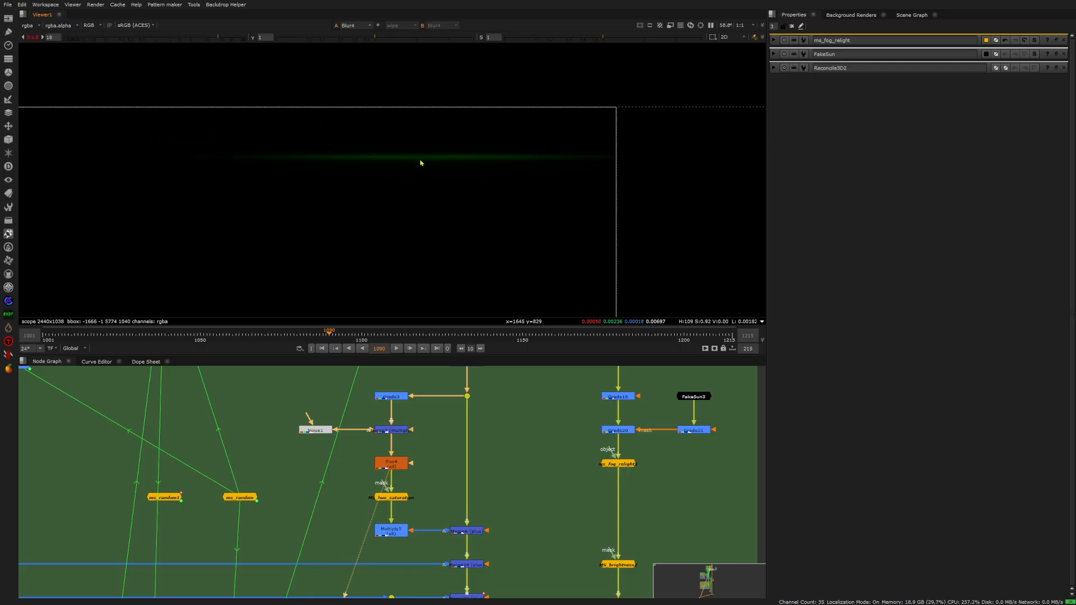
- Toggle the Merge7 noise multiply off and on while examining its effect on the Blur4 streak
scroll(426, 163, "up", 8)
left_click(397, 432)
key("d")
key("d")
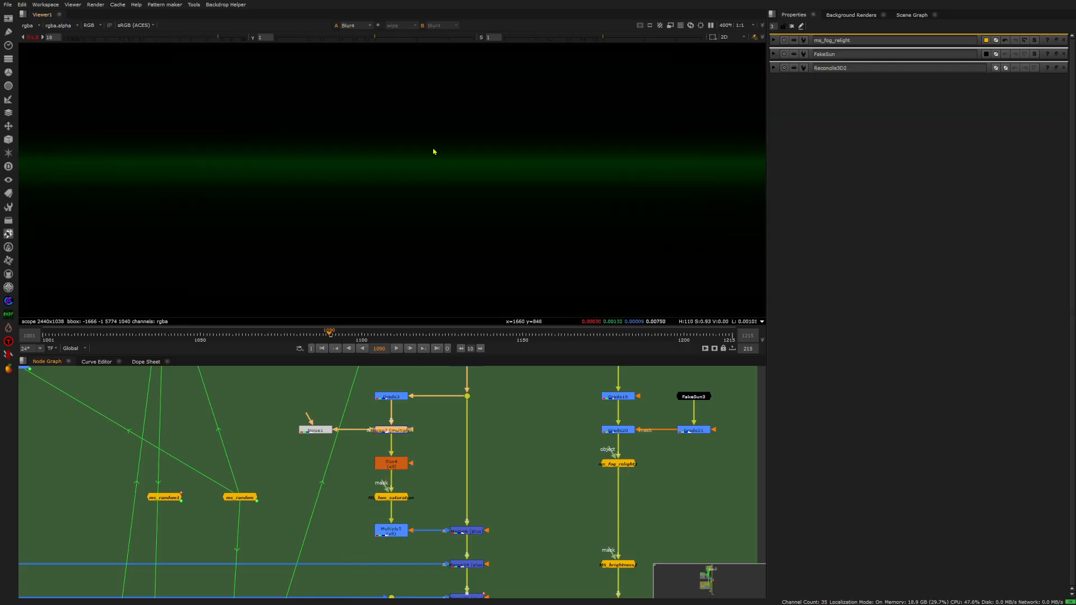
scroll(359, 177, "up", 3)
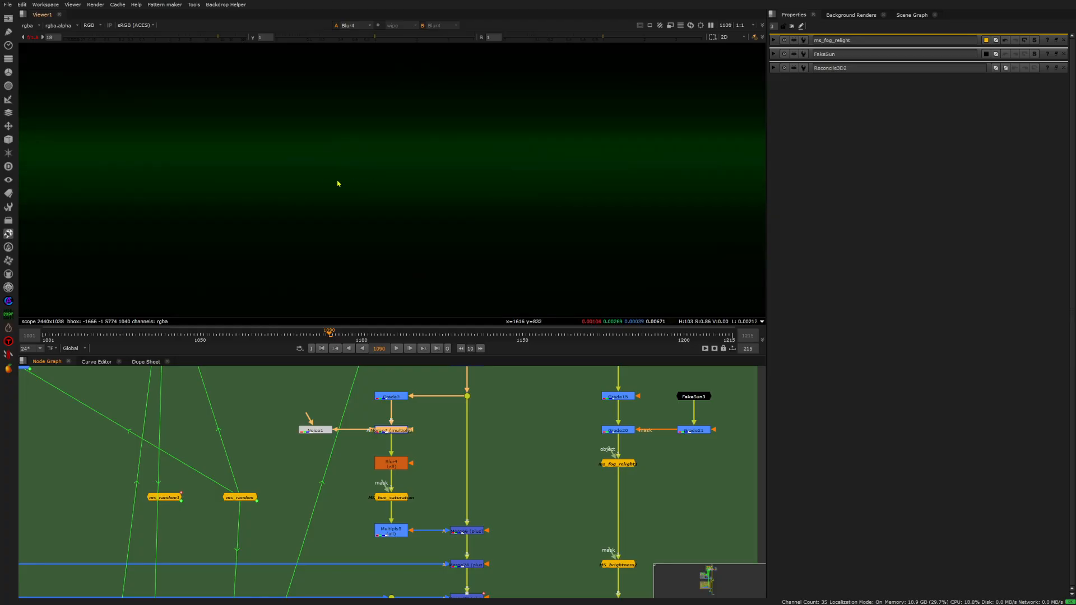
scroll(403, 186, "down", 4)
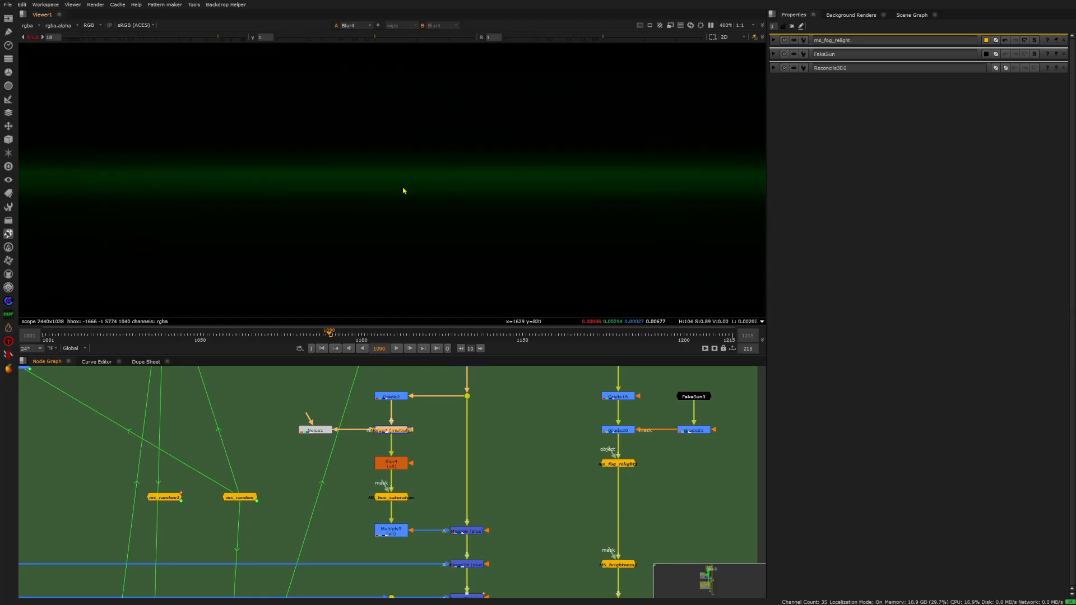
- View the Multiply5 output and examine the tinted blue streak across the frame
left_click(391, 529)
key("1")
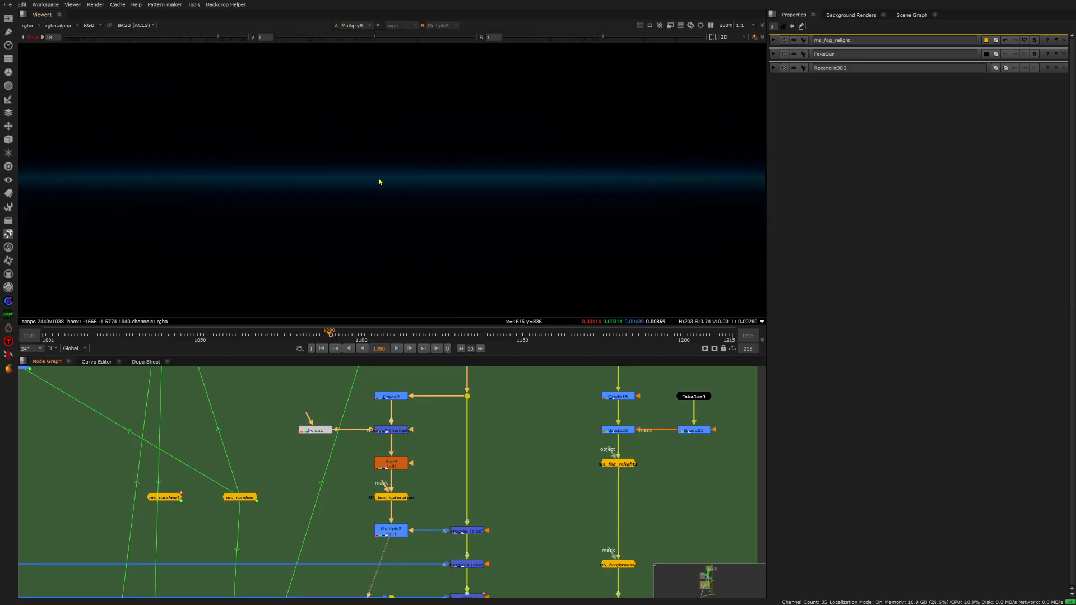
scroll(381, 181, "down", 2)
scroll(416, 178, "up", 2)
scroll(421, 176, "down", 5)
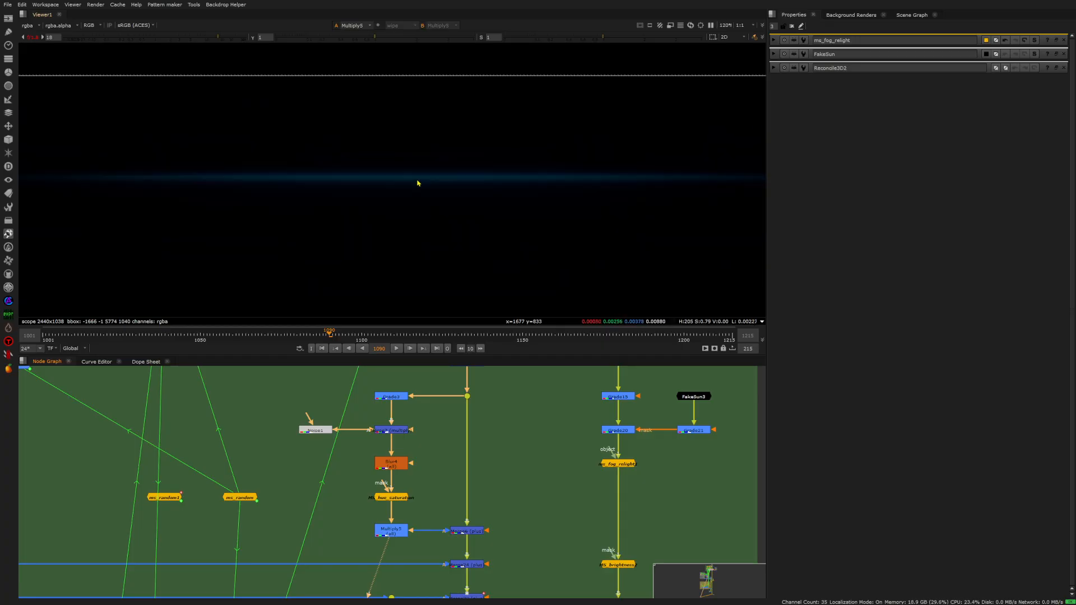
middle_click_drag(389, 203, 416, 180)
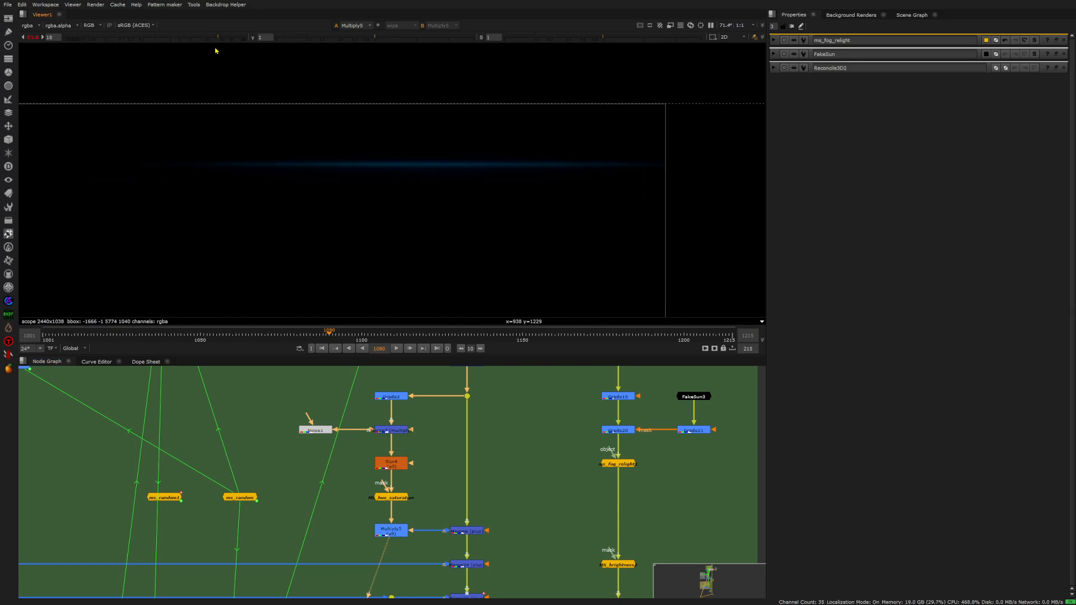
- View the Merge6 plus that adds the streak onto the cloud lighting and reset the viewer gain
left_click(465, 531)
key("1")
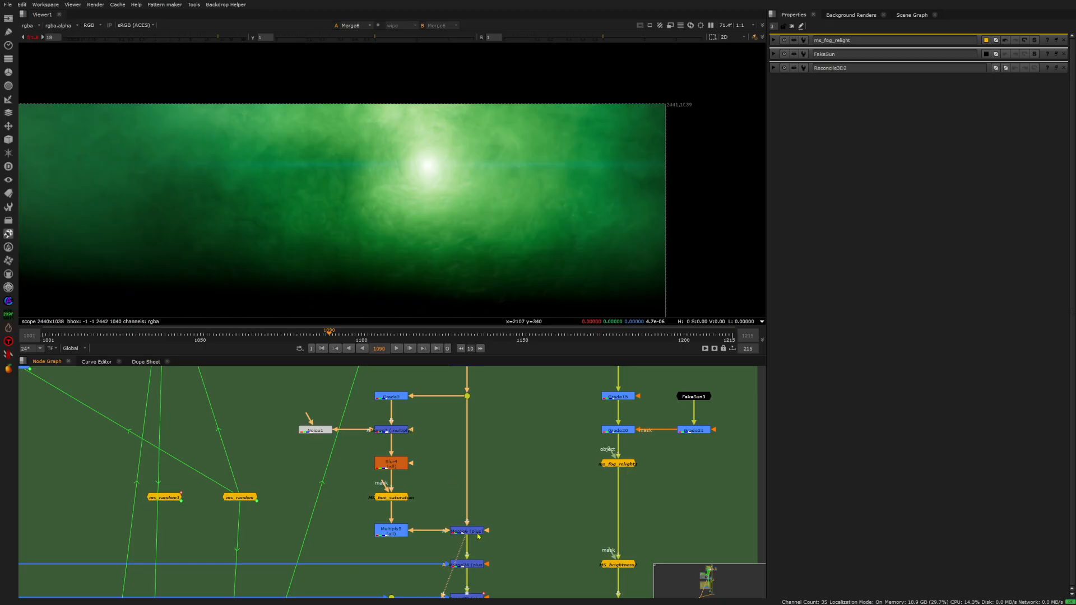
left_click(475, 533)
scroll(447, 438, "down", 3)
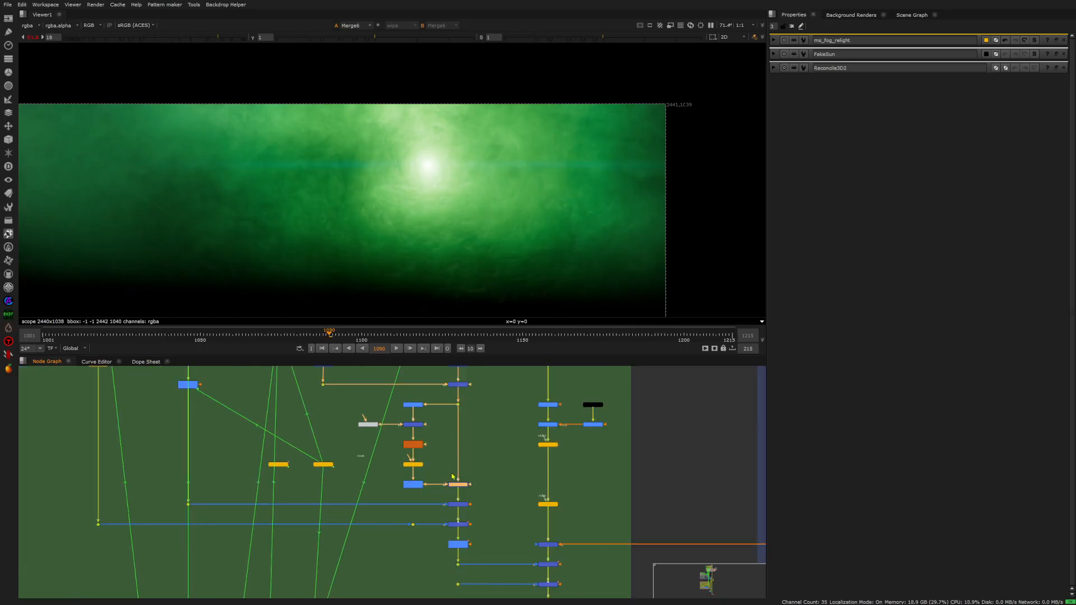
middle_click_drag(357, 449, 409, 481)
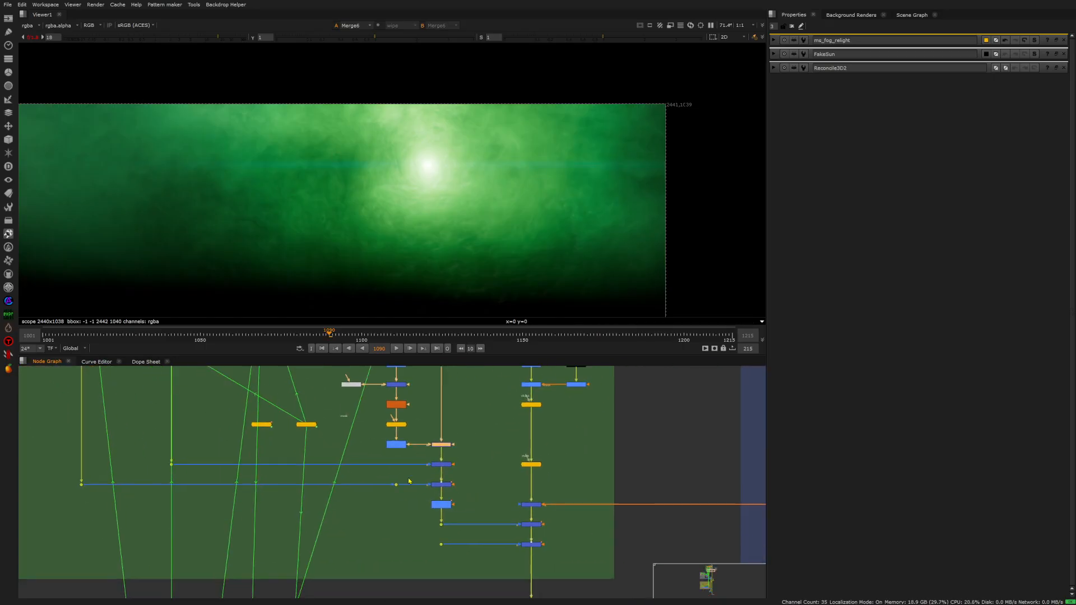
left_click(35, 38)
- View the Merge24 plus output and compare it with the Merge30 plus below it
scroll(440, 473, "up", 4)
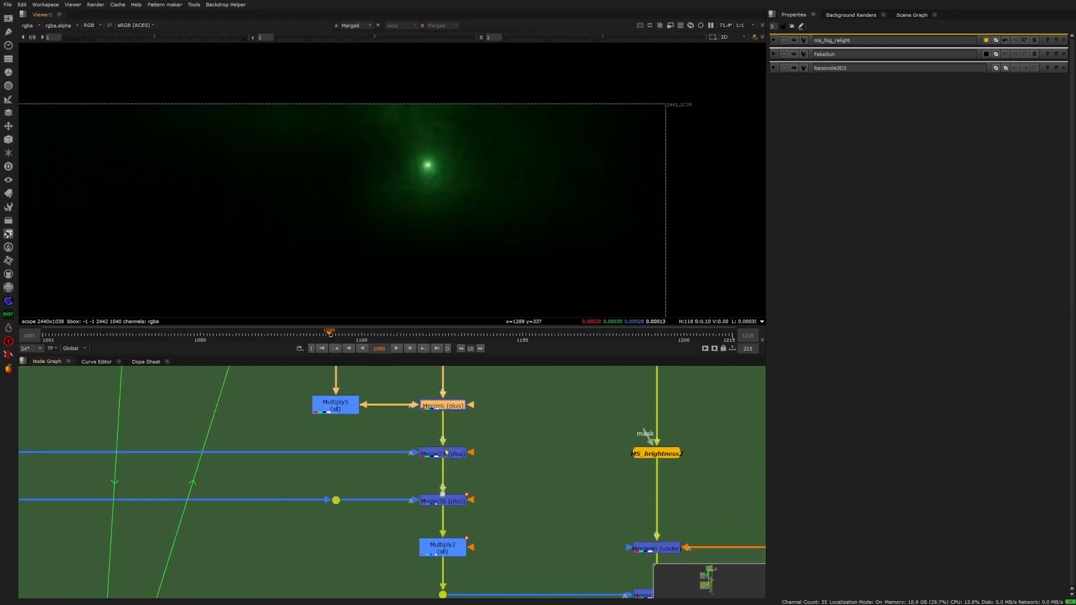
left_click(450, 457)
key("1")
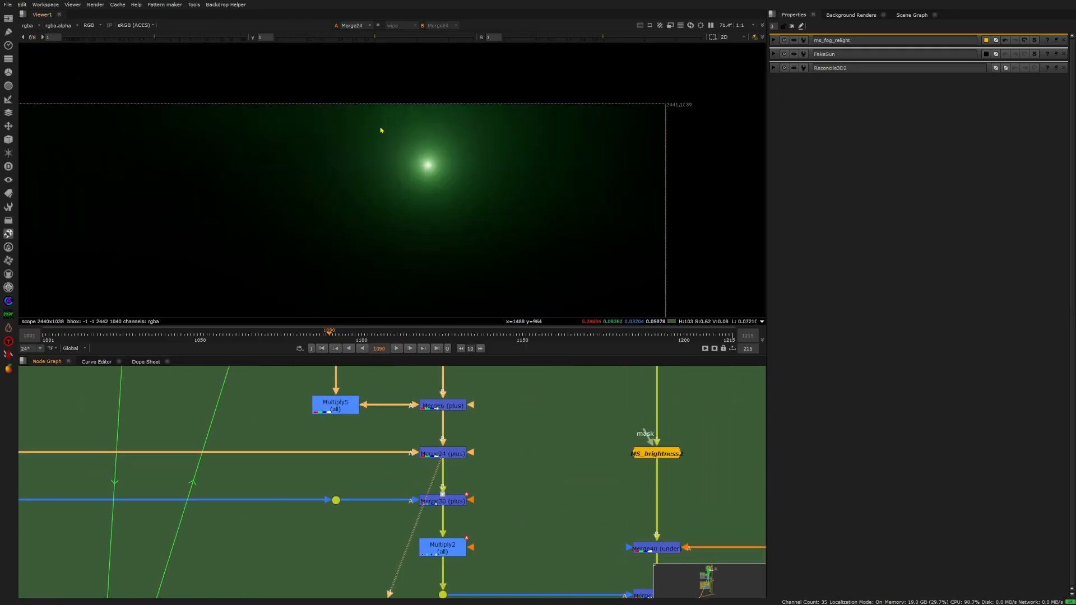
left_click(443, 500)
key("2")
- Bring the whole Merge30 image into view and scrub the timeline to frame 1096
scroll(457, 437, "down", 3)
scroll(516, 518, "down", 5)
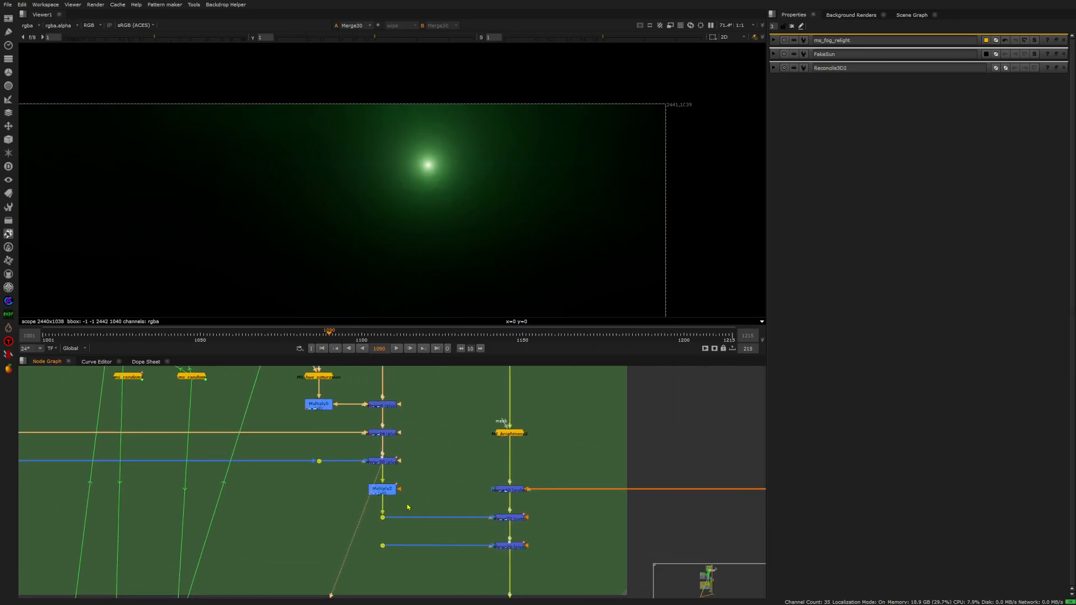
middle_click_drag(387, 195, 468, 158)
scroll(436, 152, "down", 2)
left_click_drag(248, 338, 348, 338)
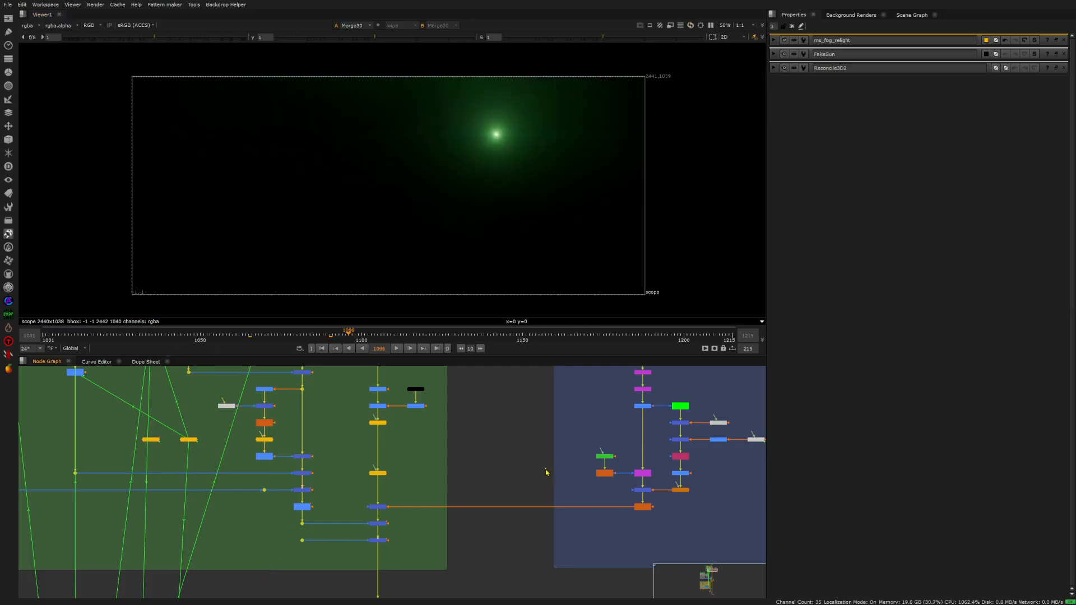
- View the Blur1 moon-sky background with the gain raised to about 16, reset the gain and view the Merge40 output
left_click(645, 507)
key("1")
left_click_drag(161, 42, 207, 41)
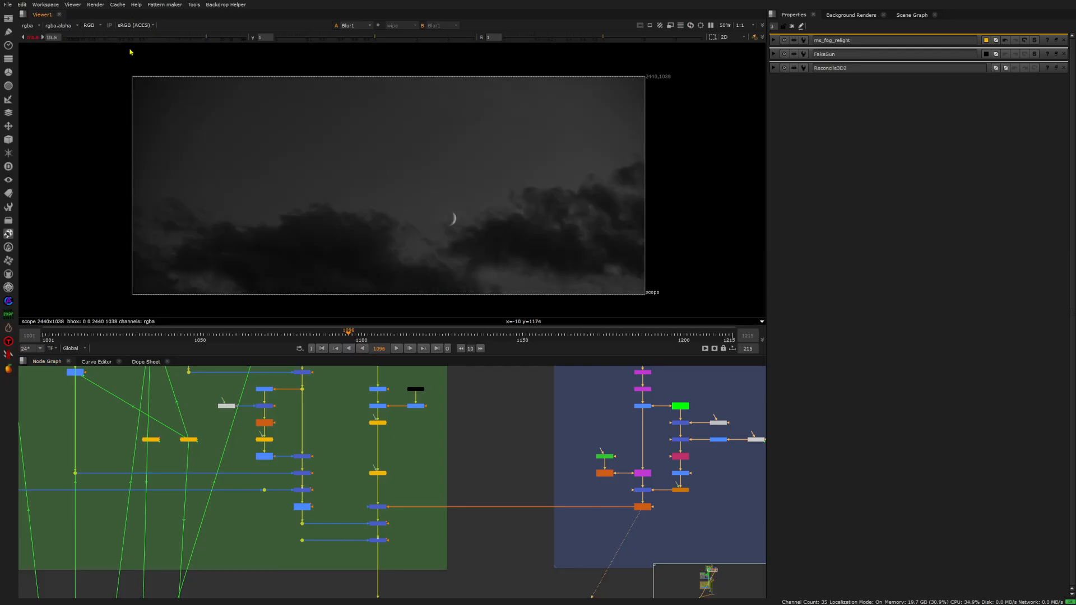
left_click(36, 38)
left_click(378, 523)
key("1")
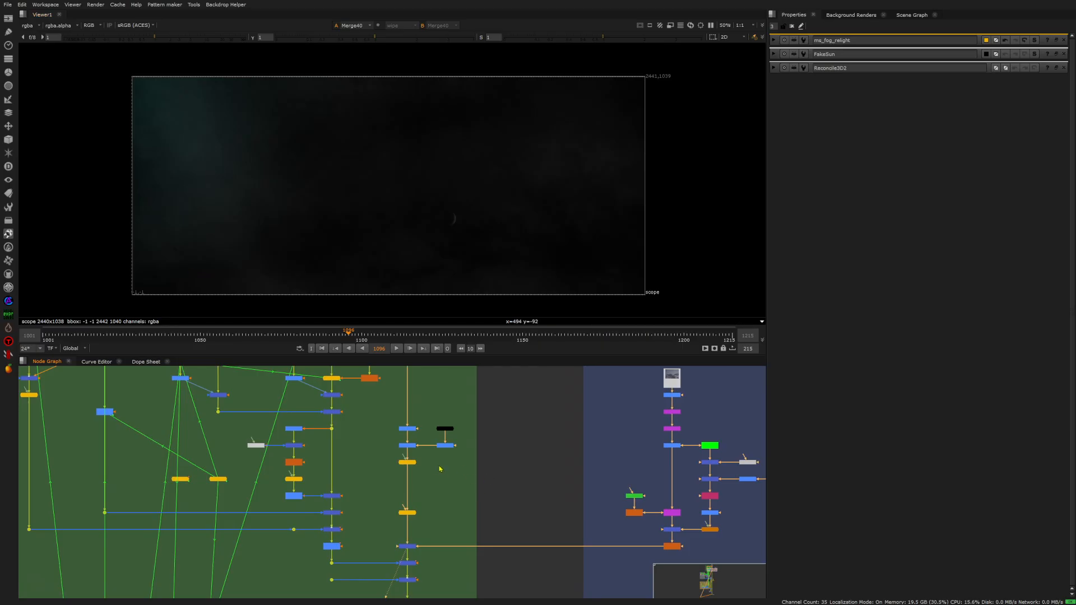
- View the ms_fog_relight1 output below Grade20 and raise the viewer gain to 2.6
scroll(407, 464, "up", 5)
key("1")
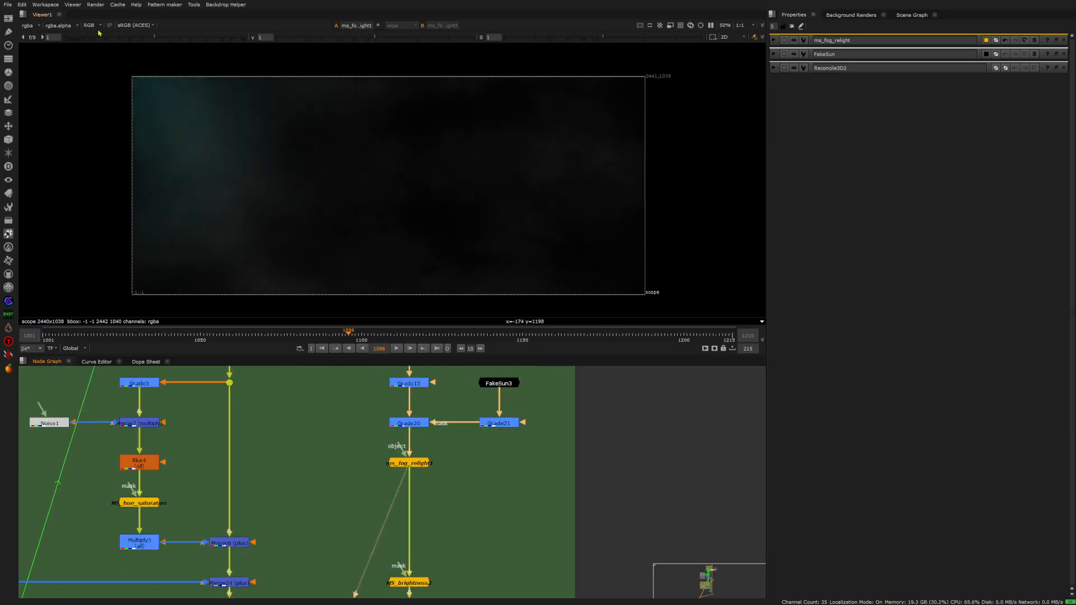
left_click(174, 37)
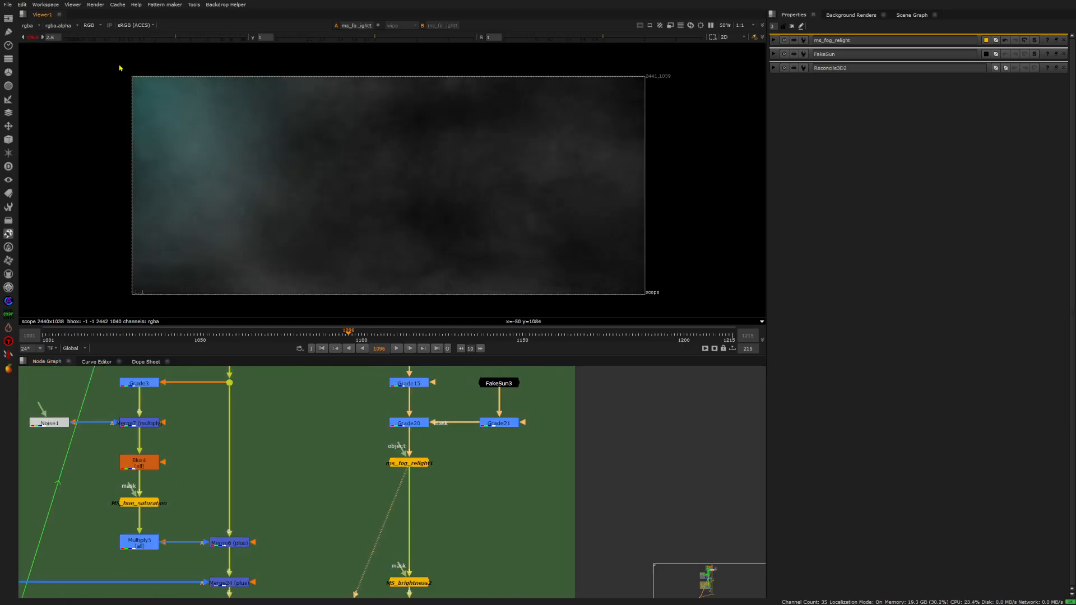
- Reset the viewer gain to 1, view the Merge22 over output and scrub the timeline to frame 1100
left_click(37, 38)
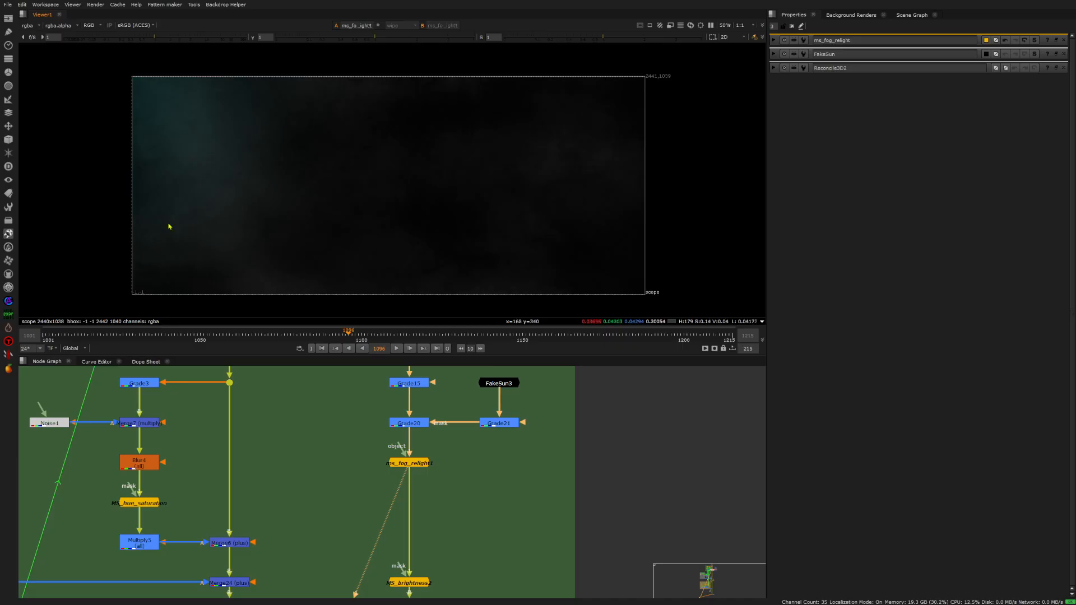
middle_click_drag(465, 552, 433, 503)
left_click(433, 501)
key("1")
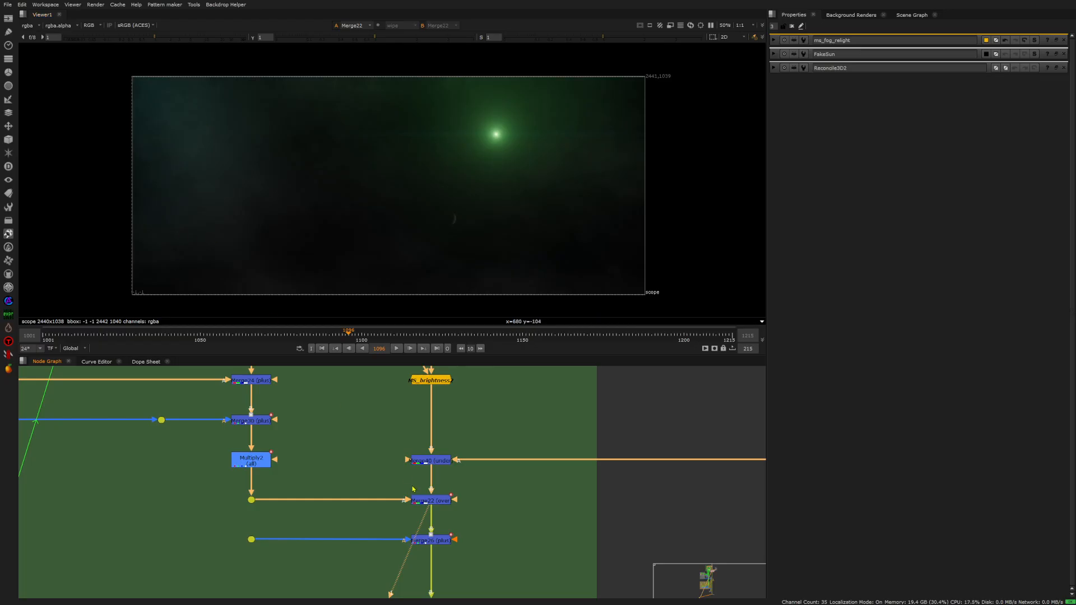
middle_click_drag(471, 540, 448, 469)
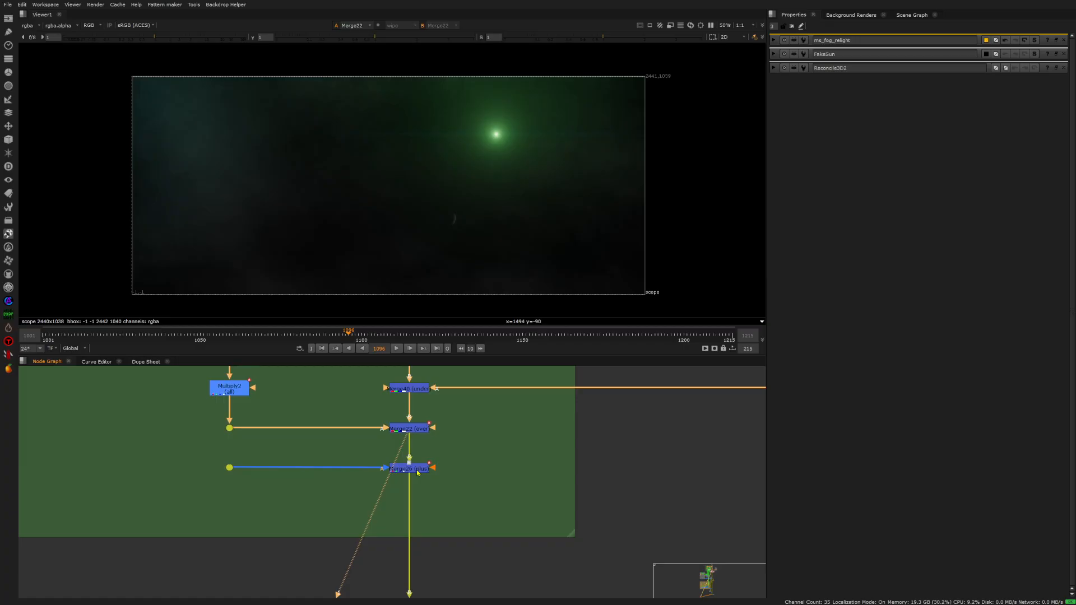
left_click_drag(353, 340, 362, 339)
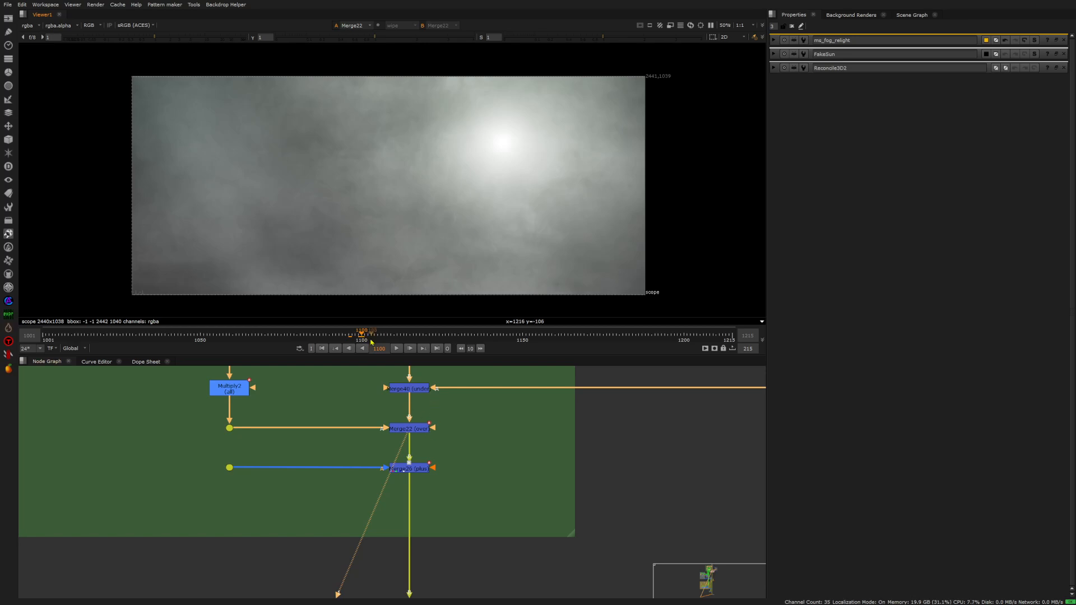
- View the dot feeding Merge26's A input and trace its connection back through the rocket backdrop
middle_click_drag(303, 425, 362, 456)
left_click(289, 500)
key("1")
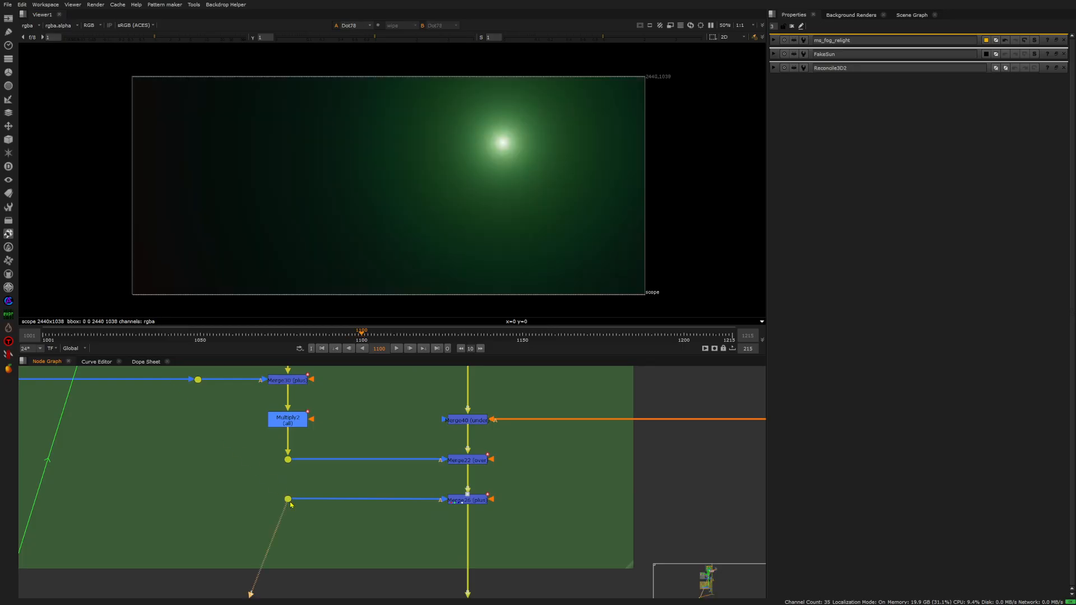
scroll(336, 463, "down", 8)
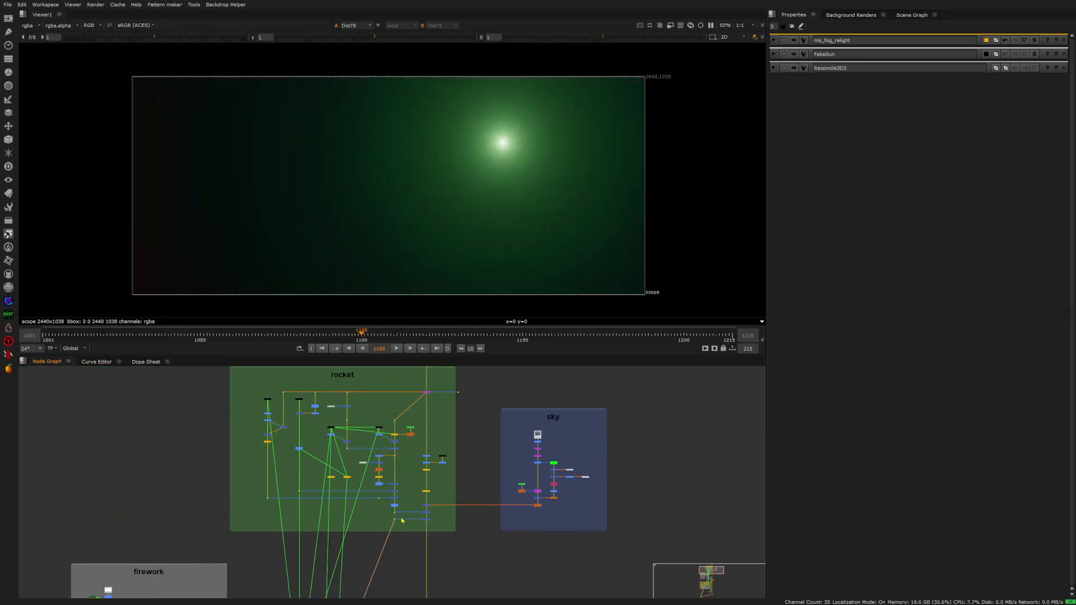
scroll(266, 400, "up", 6)
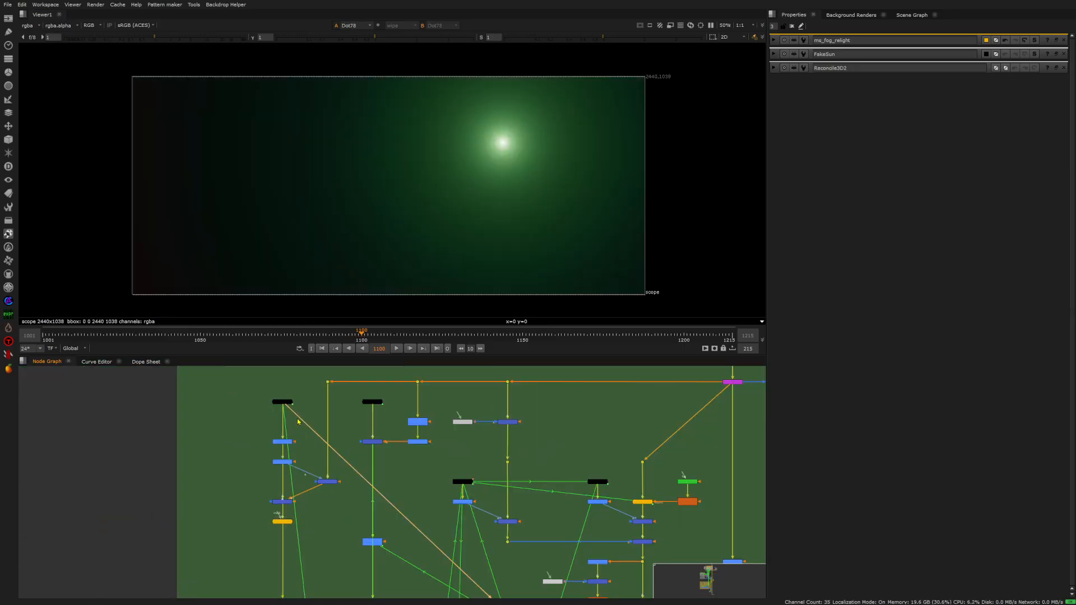
middle_click_drag(292, 481, 297, 460)
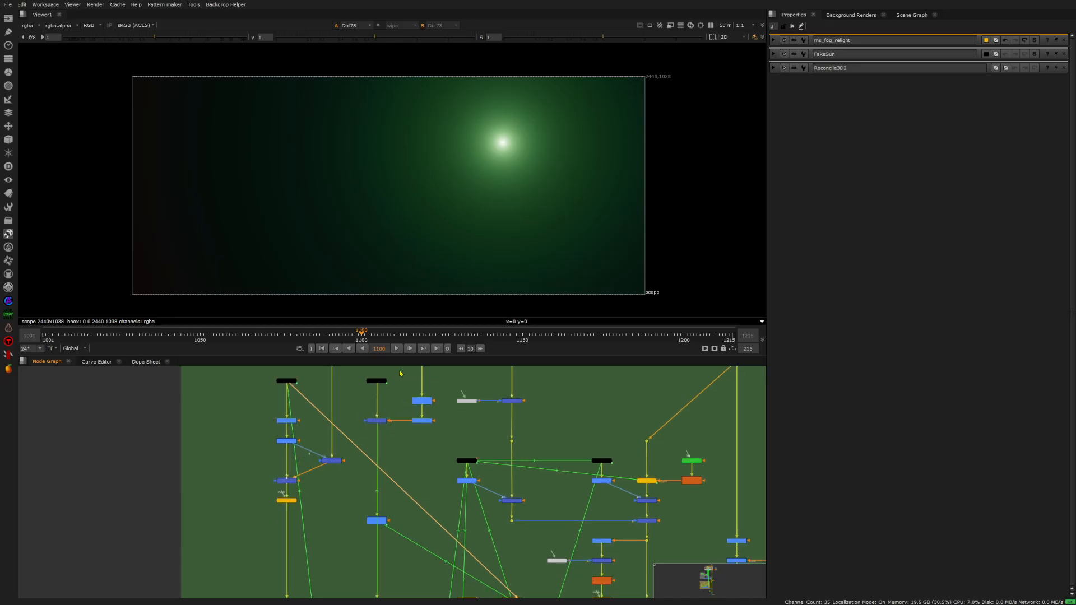
- View the output of the MS_brightness node directly below Merge29
left_click(314, 490)
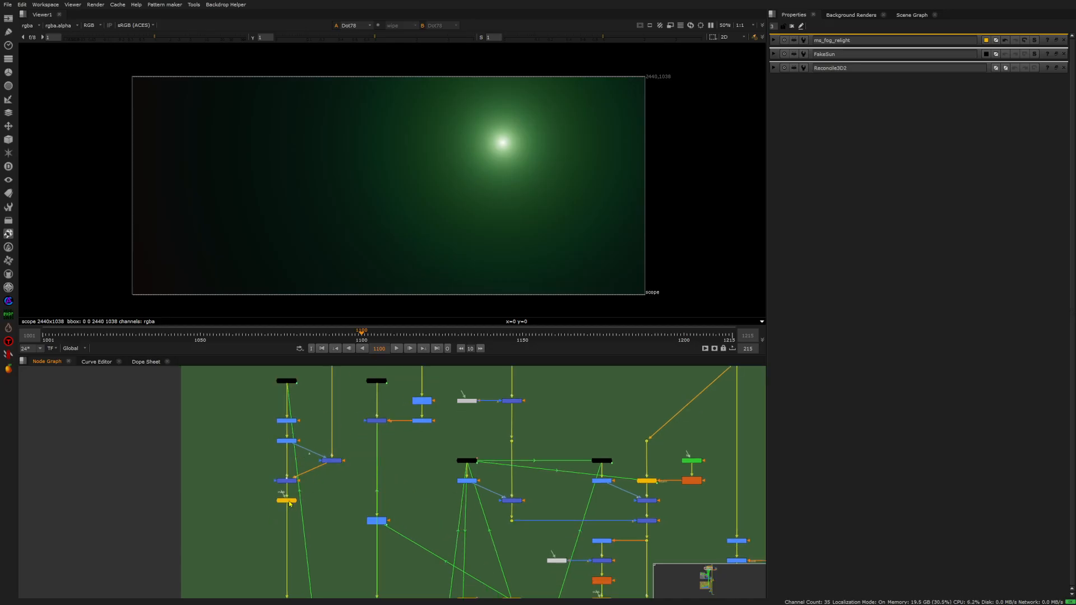
key("1")
scroll(293, 486, "up", 4)
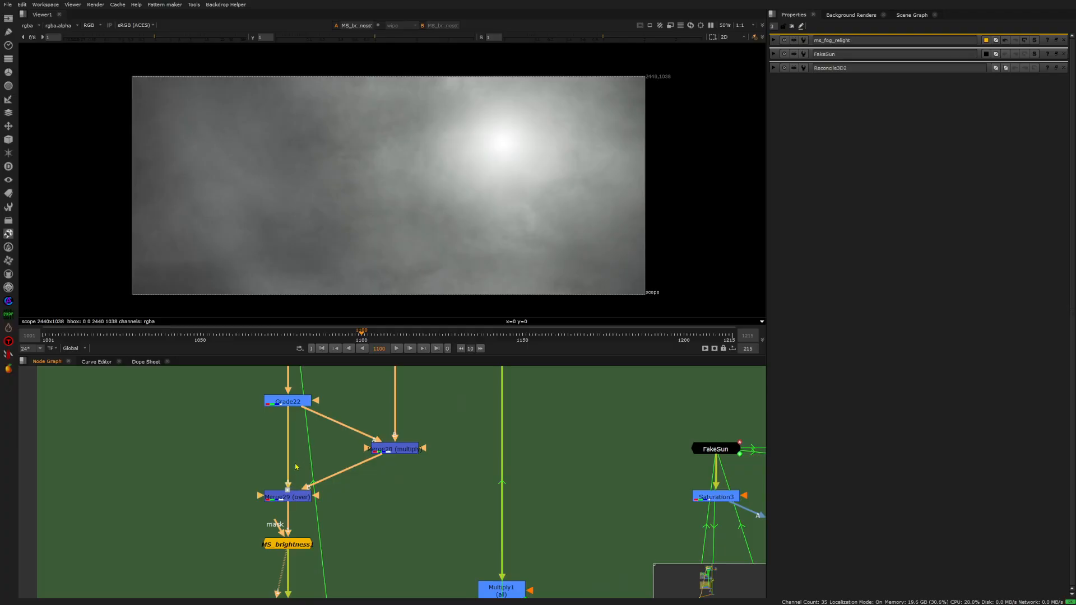
scroll(297, 465, "down", 2)
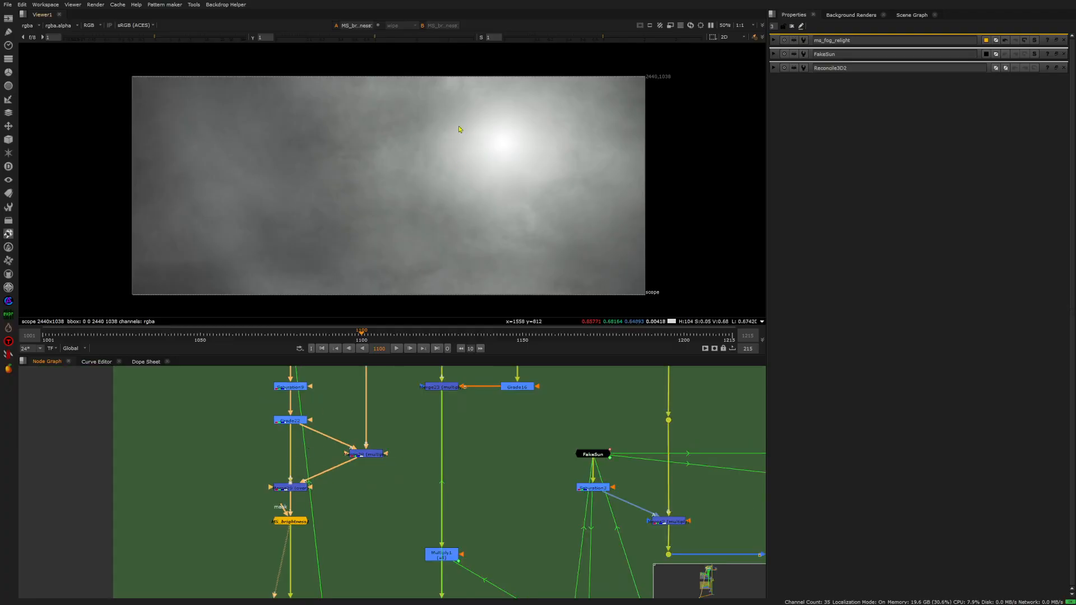
- View the Merge26 plus output with its settings open, and bring up the settings of Merge22 above it
scroll(259, 401, "down", 6)
scroll(486, 517, "up", 10)
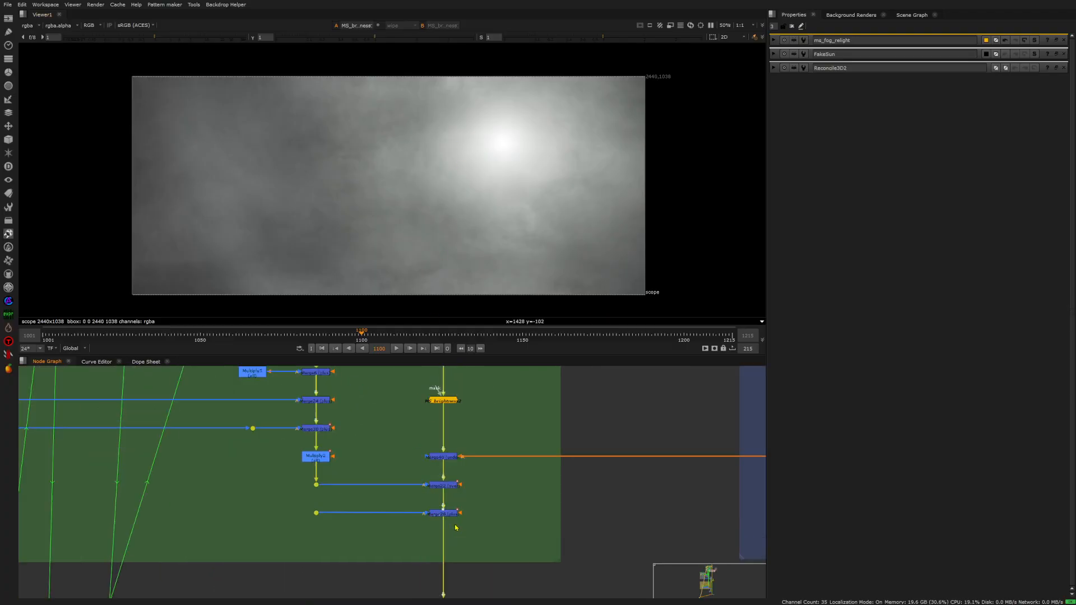
double_click(443, 504)
key("1")
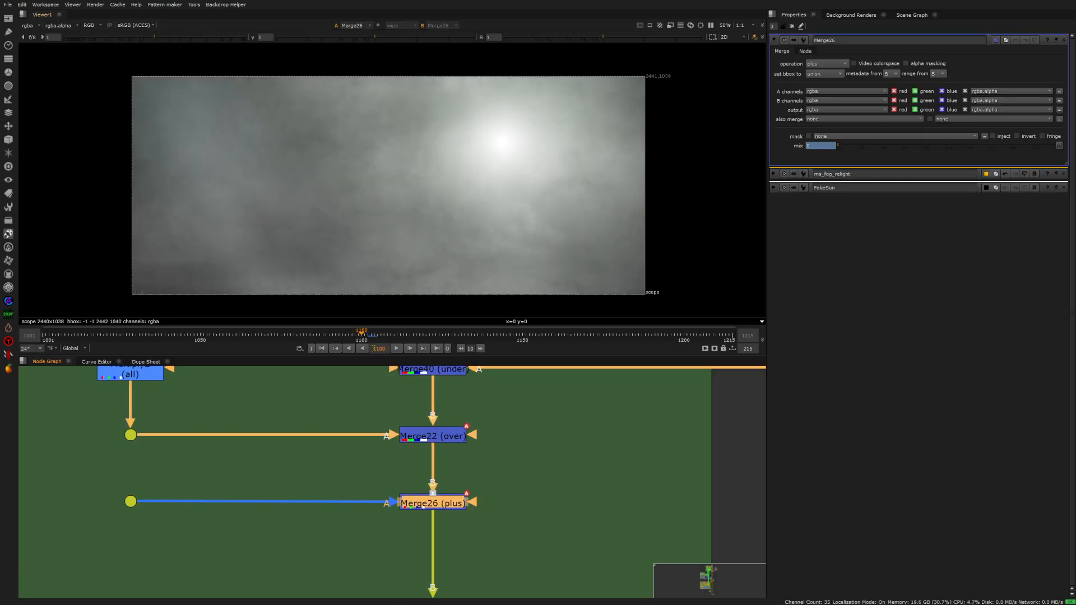
key("Up")
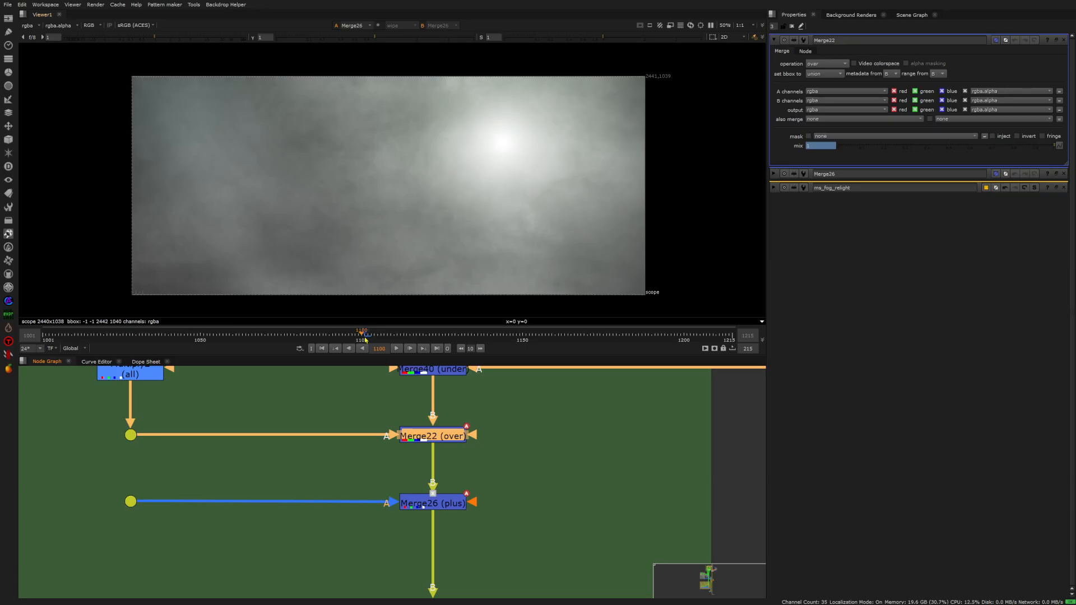
scroll(385, 436, "down", 5)
left_click(453, 448)
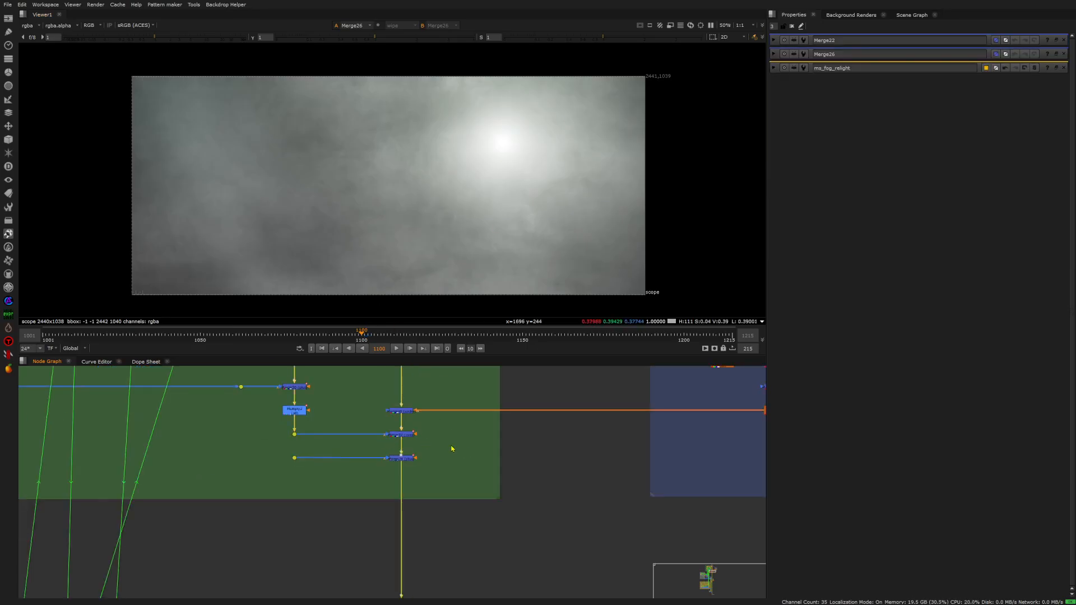
- Scrub back to frame 1007 and view the ScanlineRender output in the particle group beside the firework backdrop
scroll(395, 404, "down", 5)
middle_click_drag(422, 520, 430, 415)
scroll(430, 416, "down", 4)
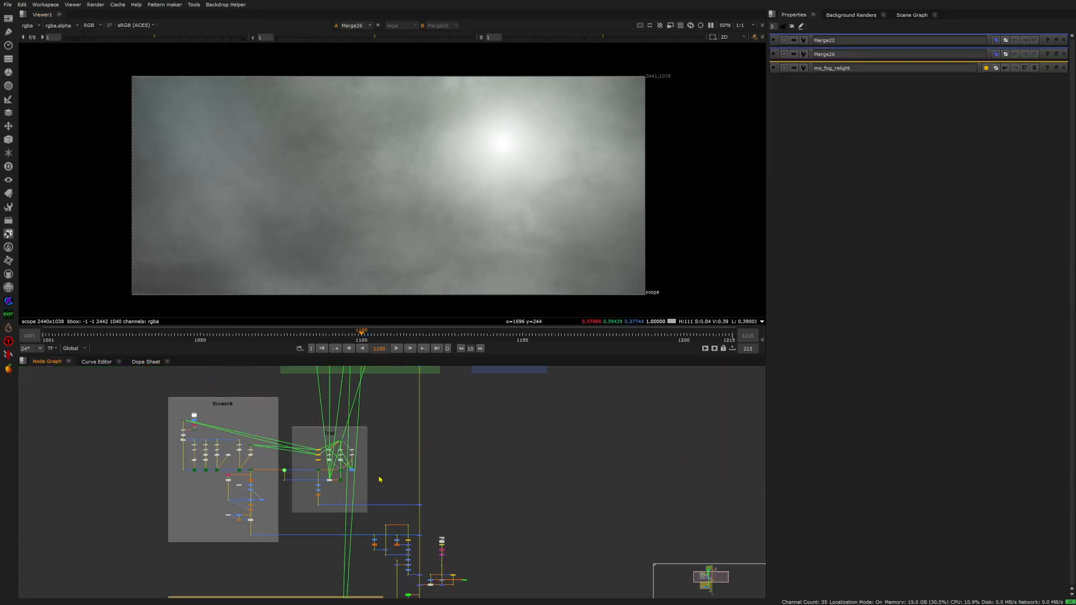
middle_click_drag(379, 480, 429, 459)
scroll(371, 461, "up", 5)
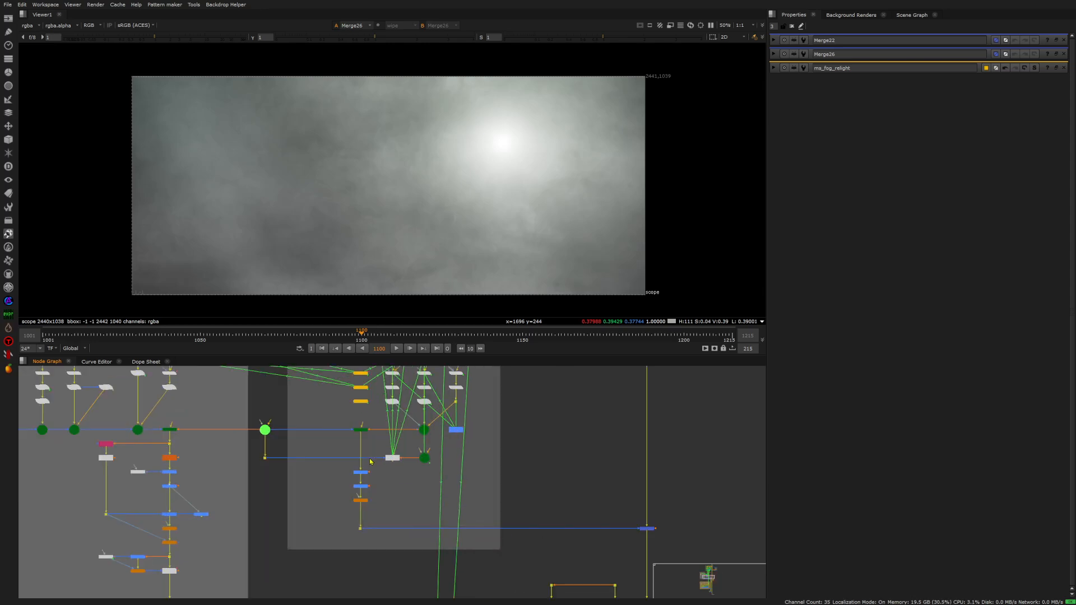
left_click_drag(264, 335, 66, 335)
left_click(361, 429)
key("1")
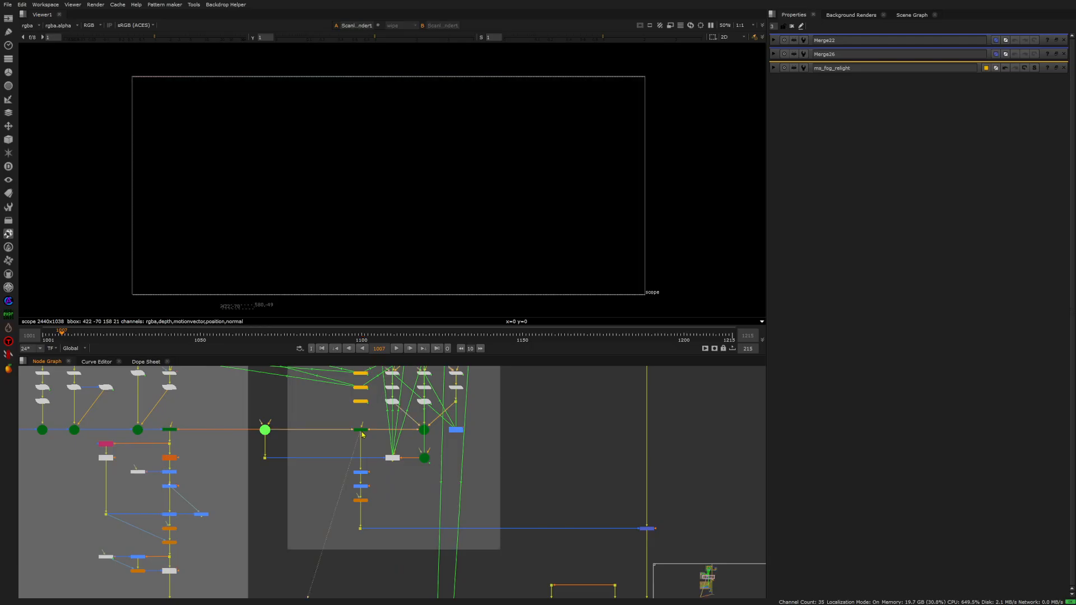
- Play the rendered particle trail, inspect it up close and scrub the timeline to frame 1017
left_click(397, 349)
scroll(283, 223, "up", 8)
scroll(310, 226, "down", 3)
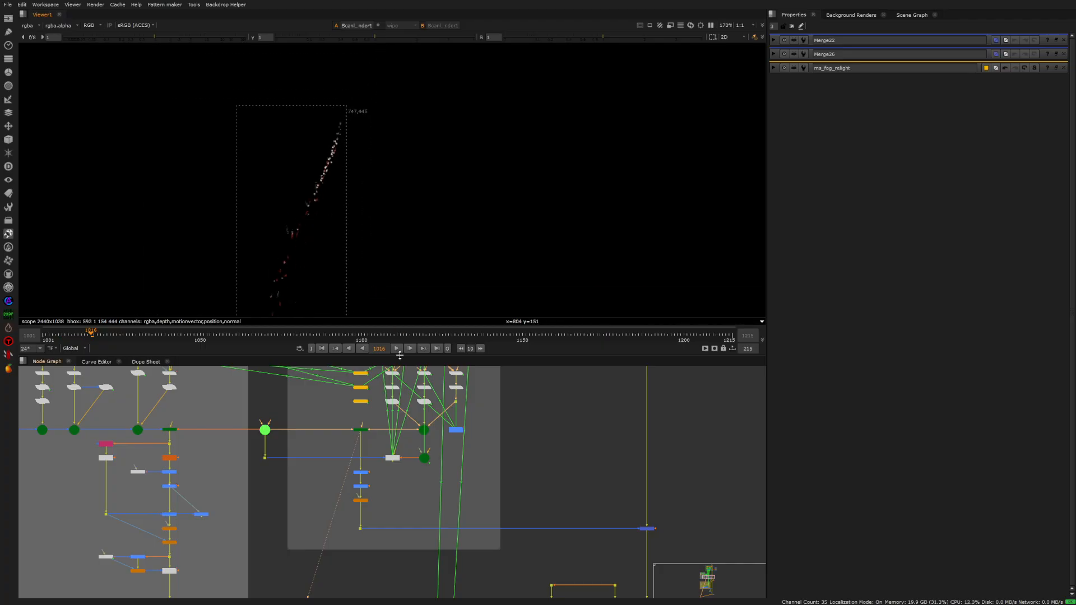
scroll(356, 287, "down", 5)
left_click_drag(126, 336, 96, 339)
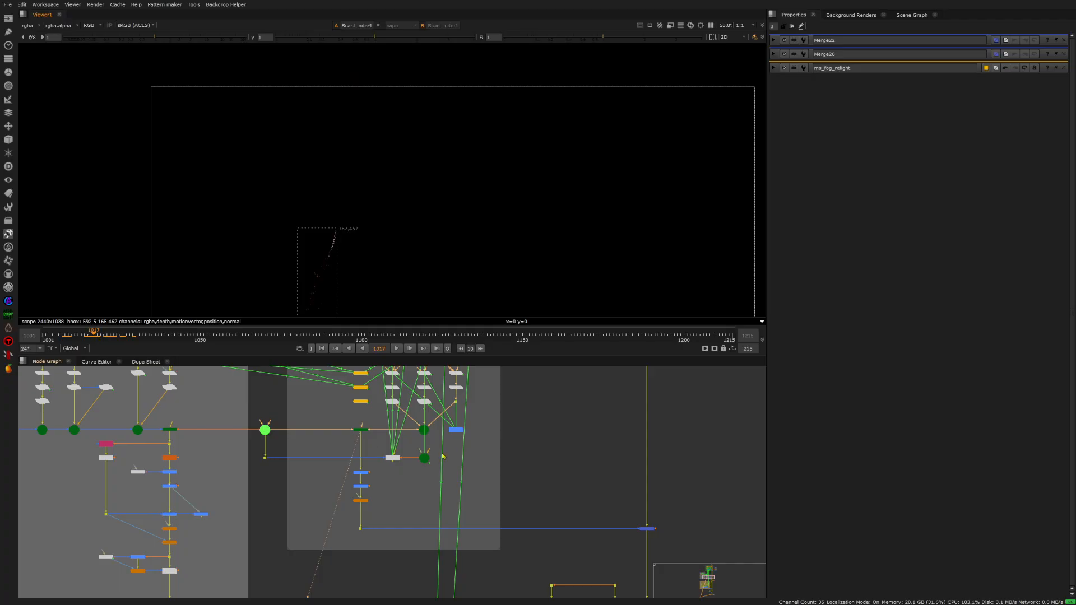
- Open the settings of Sphere1, the emitter geometry above the three particle emitters, to examine its animated translation
scroll(443, 456, "up", 5)
left_click(422, 391)
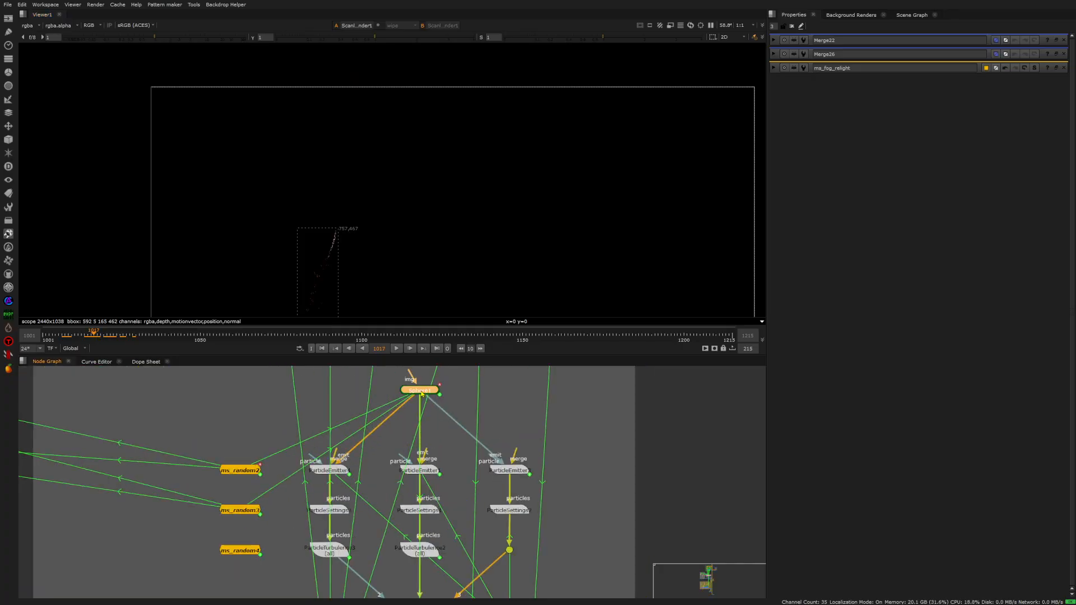
double_click(422, 393)
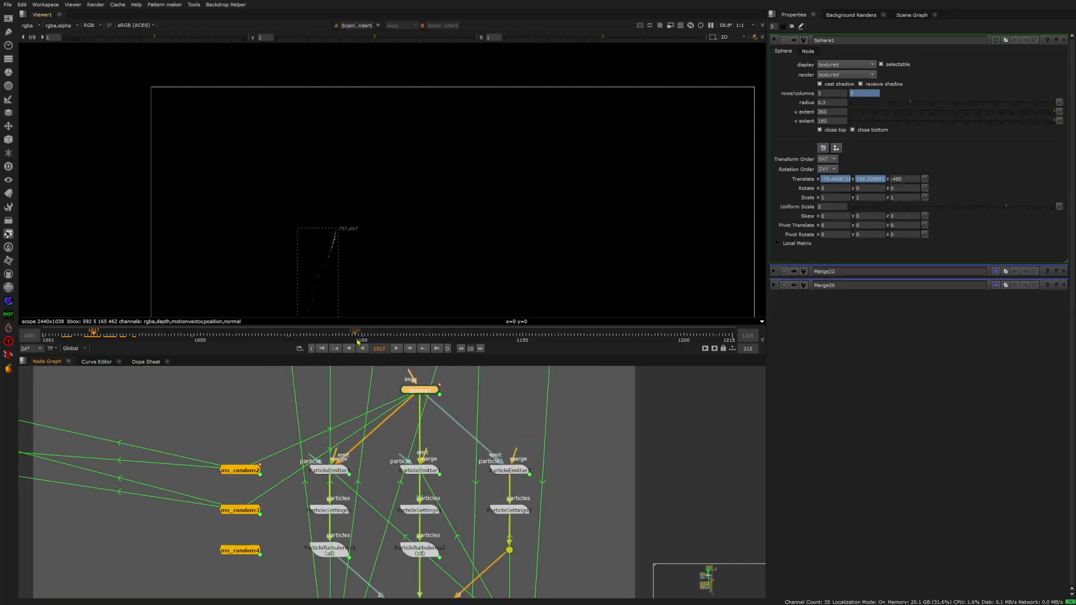
left_click(393, 419)
- Open the ParticleEmitter3 settings and view its output in the 3D viewer
scroll(449, 443, "up", 5)
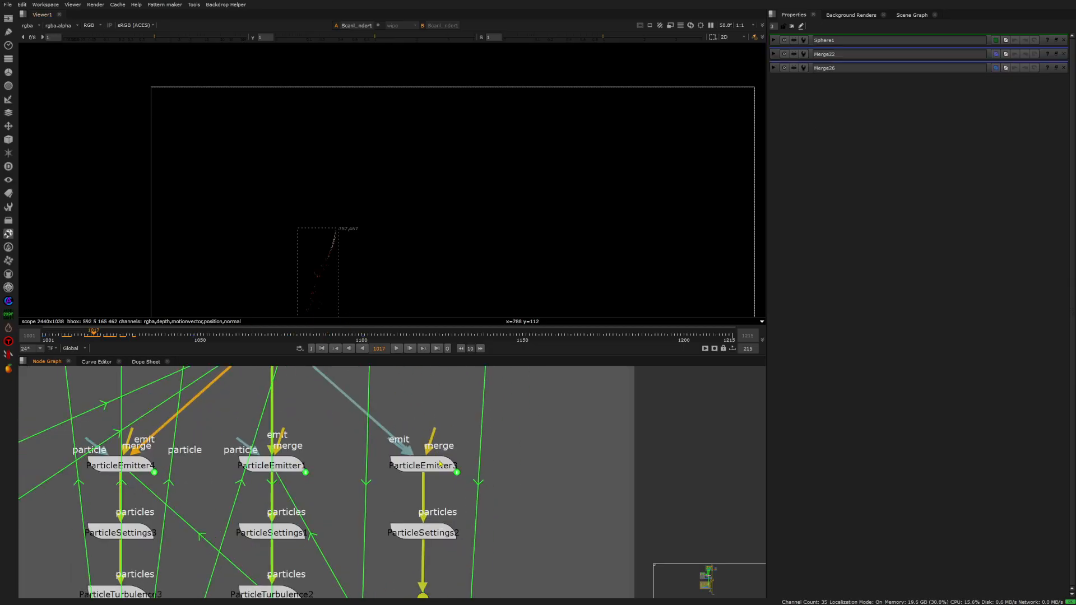
middle_click_drag(435, 465, 435, 471)
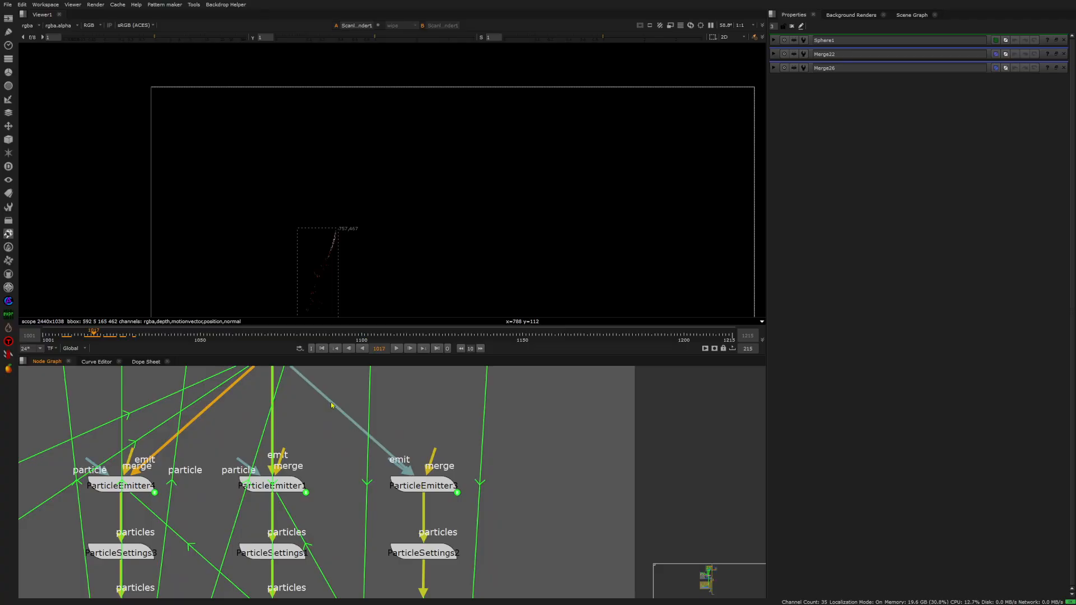
scroll(332, 405, "down", 2)
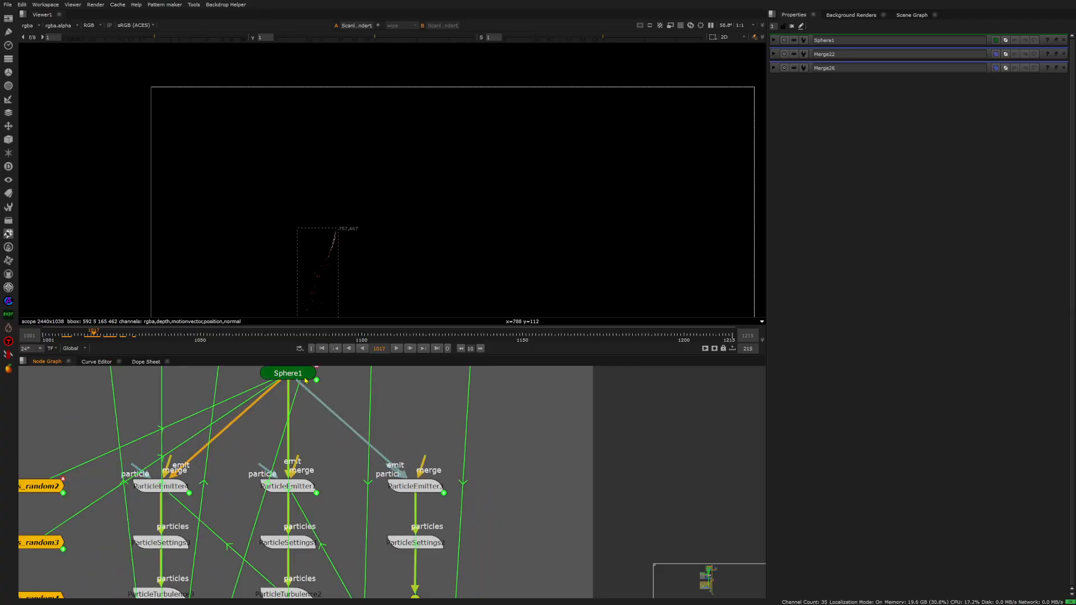
double_click(418, 486)
key("1")
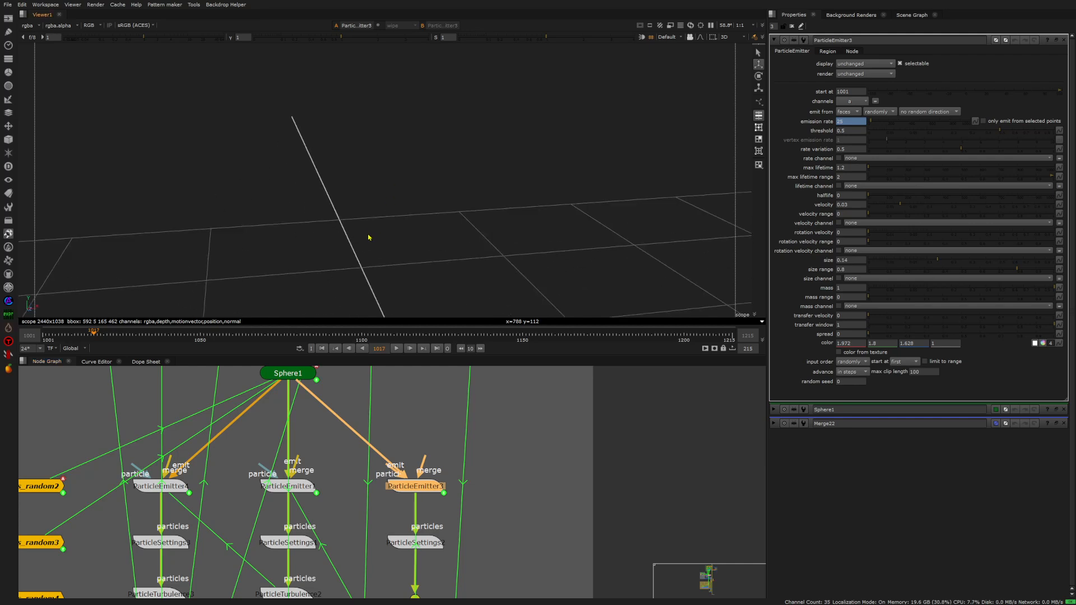
- Play the ParticleEmitter3 emission from the first frame to frame 1024 and examine the particle clusters up close
left_click_drag(386, 228, 406, 213, "ctrl")
left_click(322, 348)
left_click(396, 349)
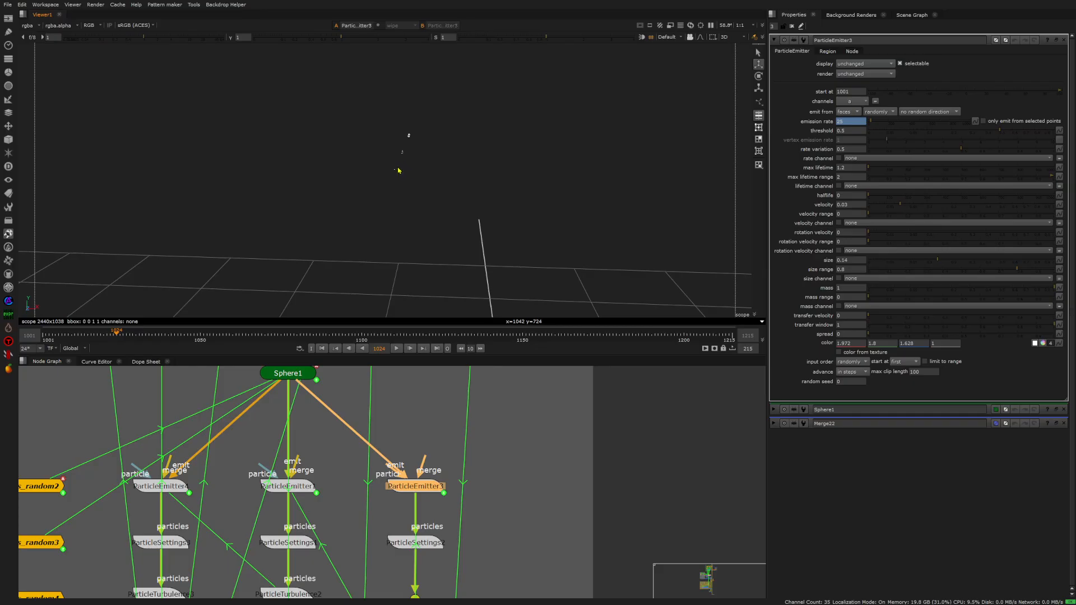
left_click_drag(399, 170, 408, 147, "ctrl")
scroll(413, 138, "up", 4)
middle_click_drag(413, 138, 403, 149)
scroll(416, 139, "up", 4)
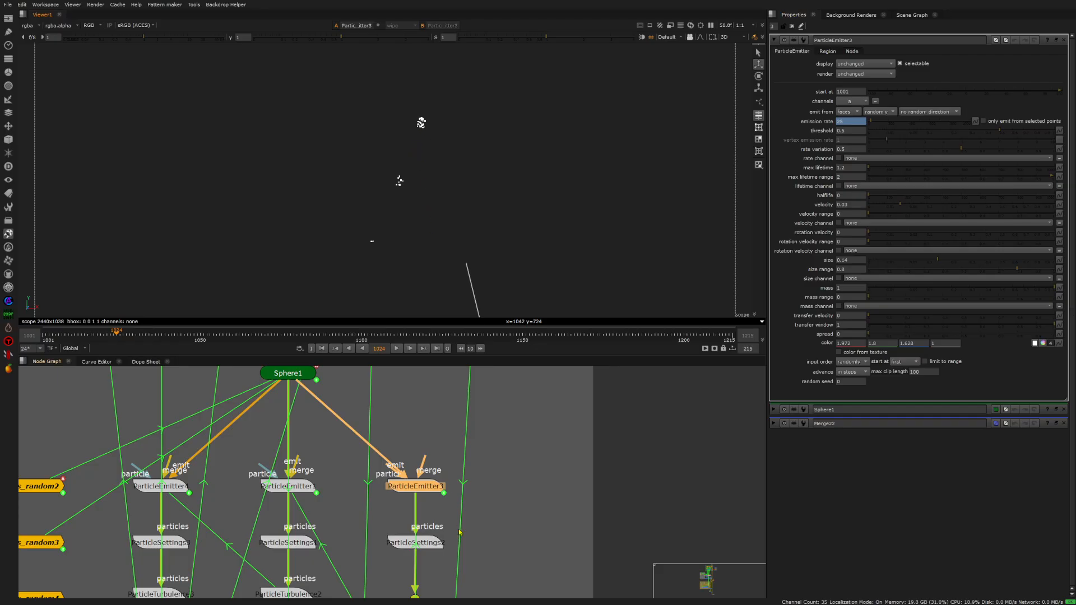
- View ParticleSettings2 with its steps-per-frame setting open and compare its output with ParticleEmitter3
middle_click_drag(428, 538, 423, 487)
double_click(424, 493)
key("1")
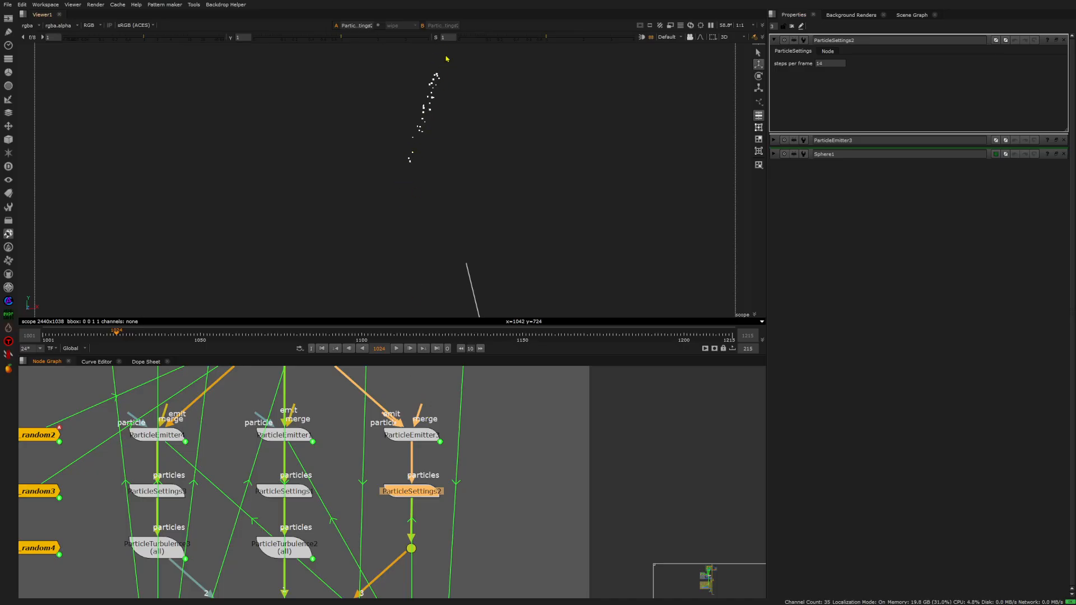
left_click(417, 438)
key("1")
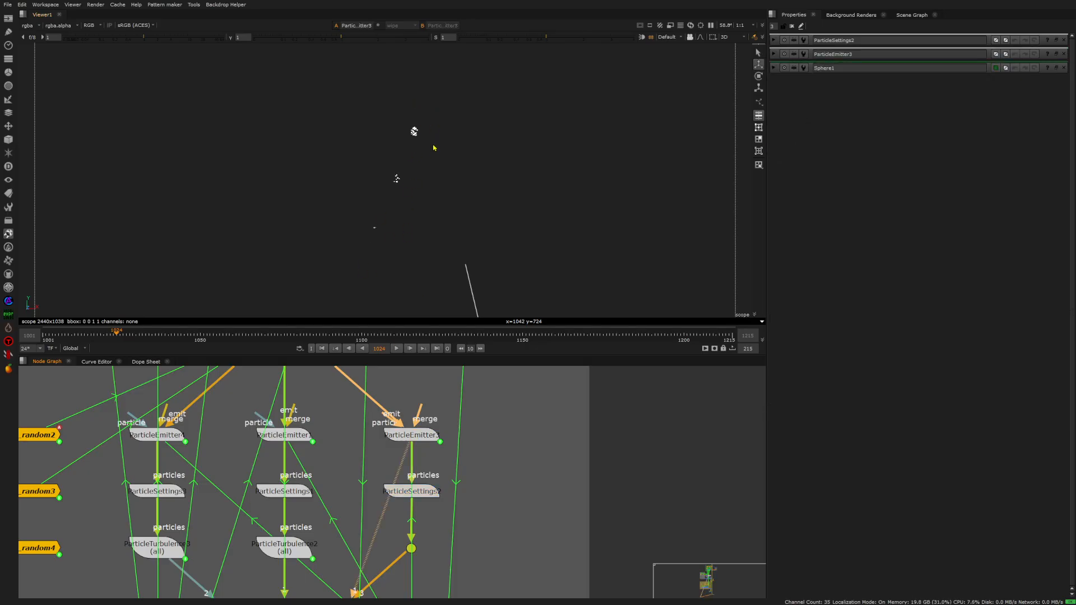
- View the ParticleSettings2 output again, followed by the ParticleTurbulence2 output in the middle particle branch
middle_click_drag(400, 522, 430, 443)
scroll(429, 444, "down", 3)
left_click(443, 429)
key("1")
left_click(363, 465)
key("1")
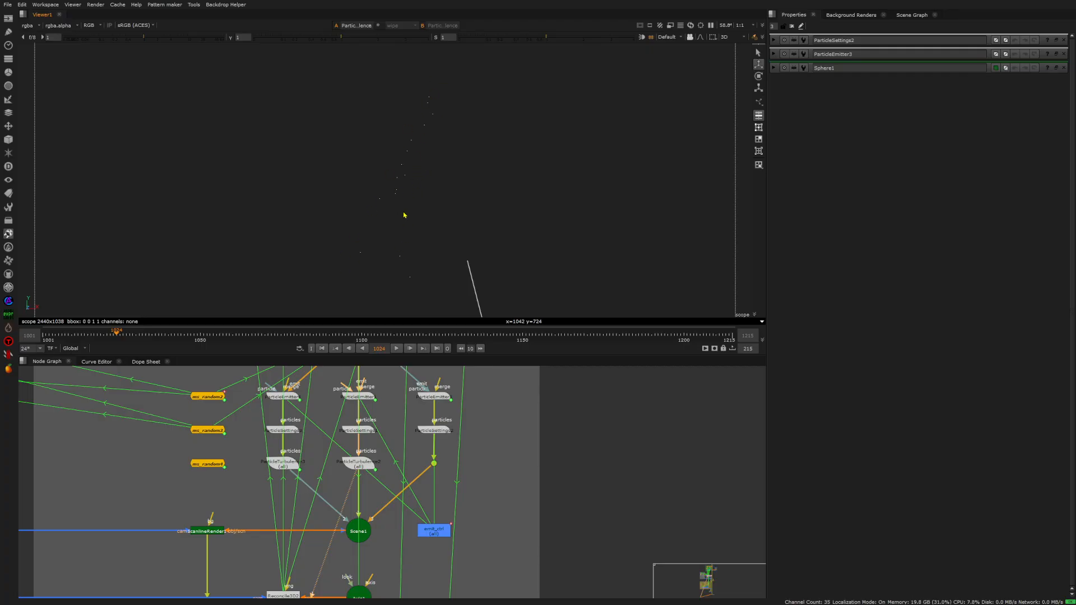
- Toggle ParticleTurbulence2 off and back on to compare the particles, and view the ParticleTurbulence3 output
left_click(379, 466)
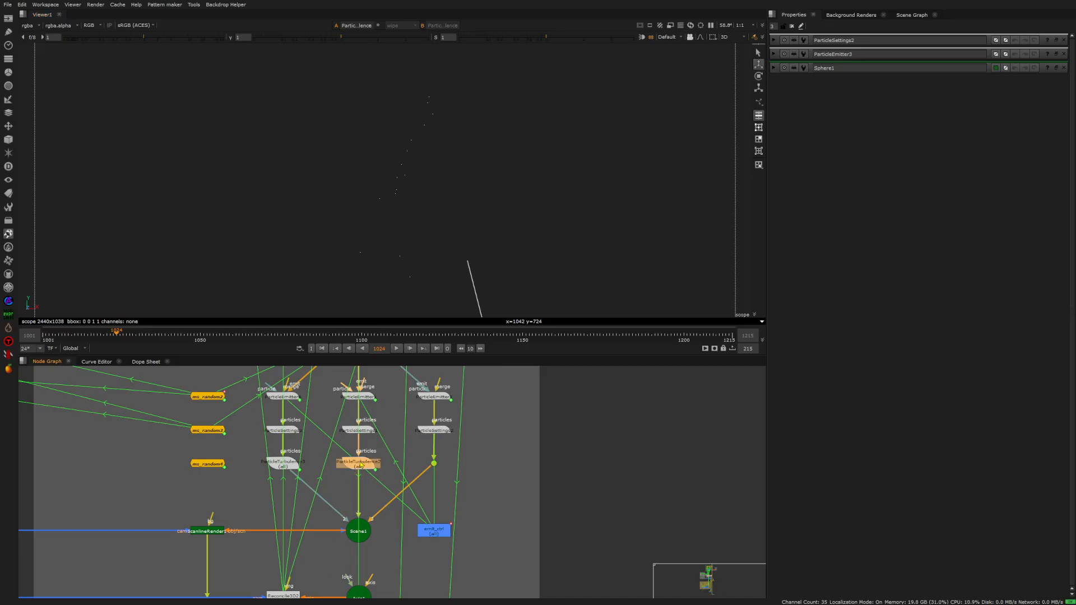
key("d")
key("d")
left_click(290, 460)
key("1")
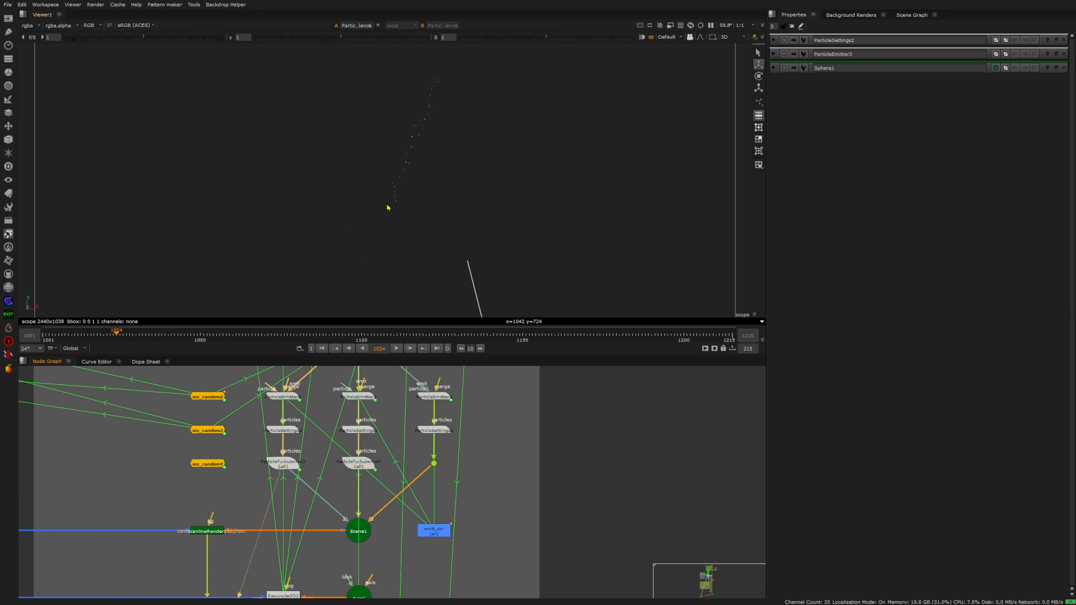
- View the ScanlineRender1 node's combined particle branches in 3D at frame 1024
middle_click_drag(233, 505, 246, 482)
key("1")
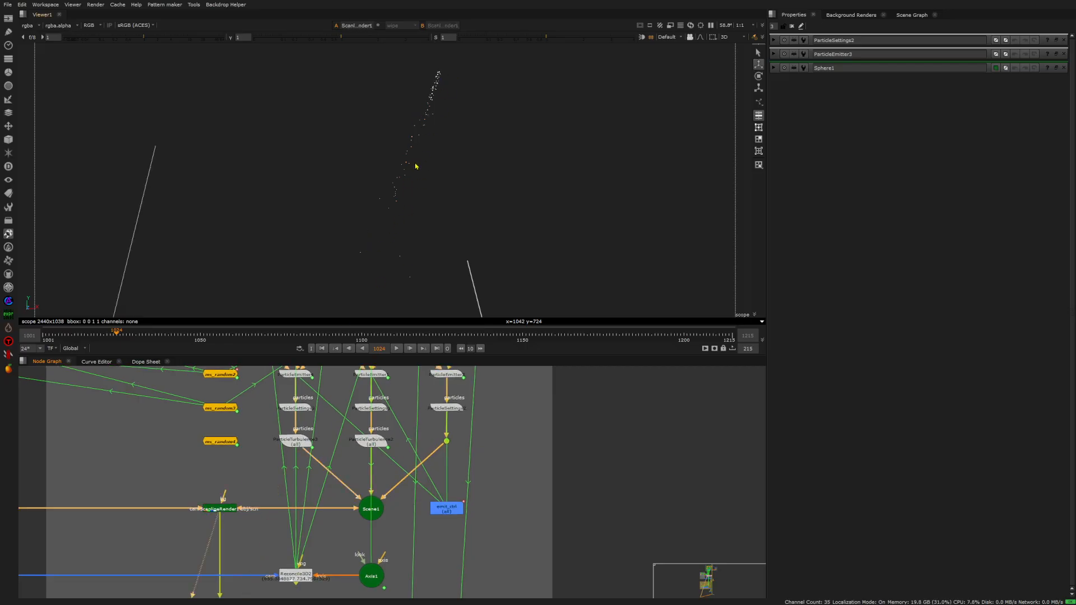
mouse_move(116, 335)
left_mouse_down()
mouse_move(107, 340)
mouse_move(118, 341)
left_mouse_up()
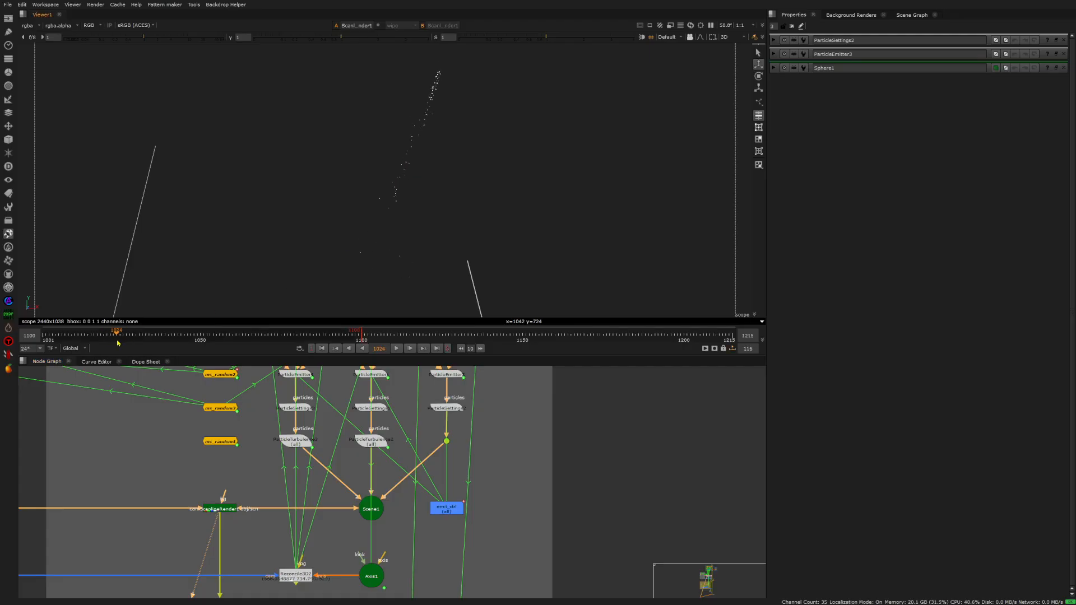
- Orbit the trail particles in 3D and switch to the 2D render of ScanlineRender1
scroll(400, 442, "down", 5)
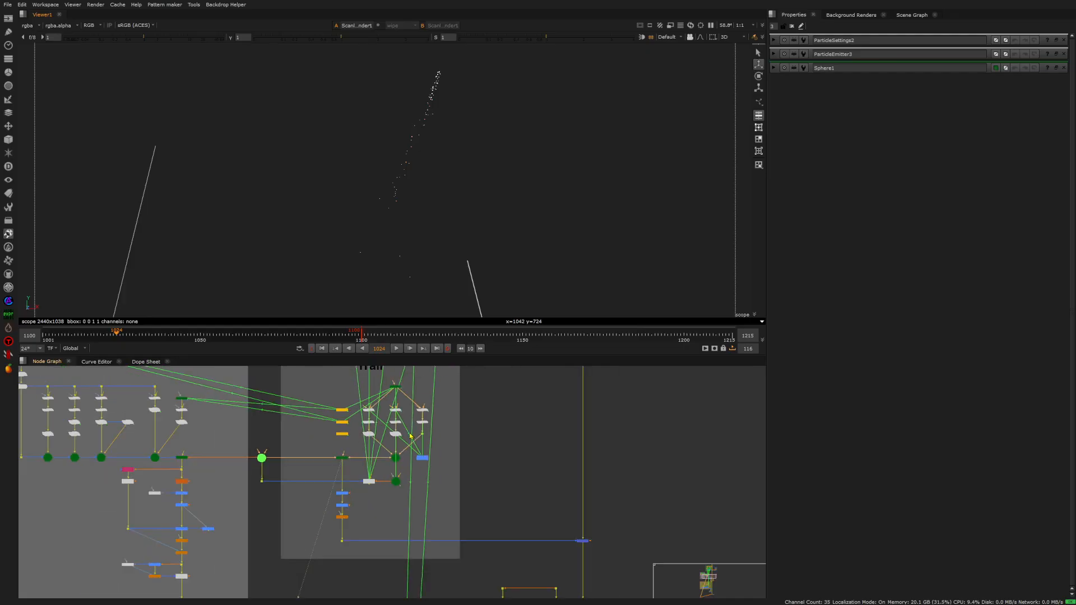
left_click_drag(412, 157, 379, 219, "ctrl")
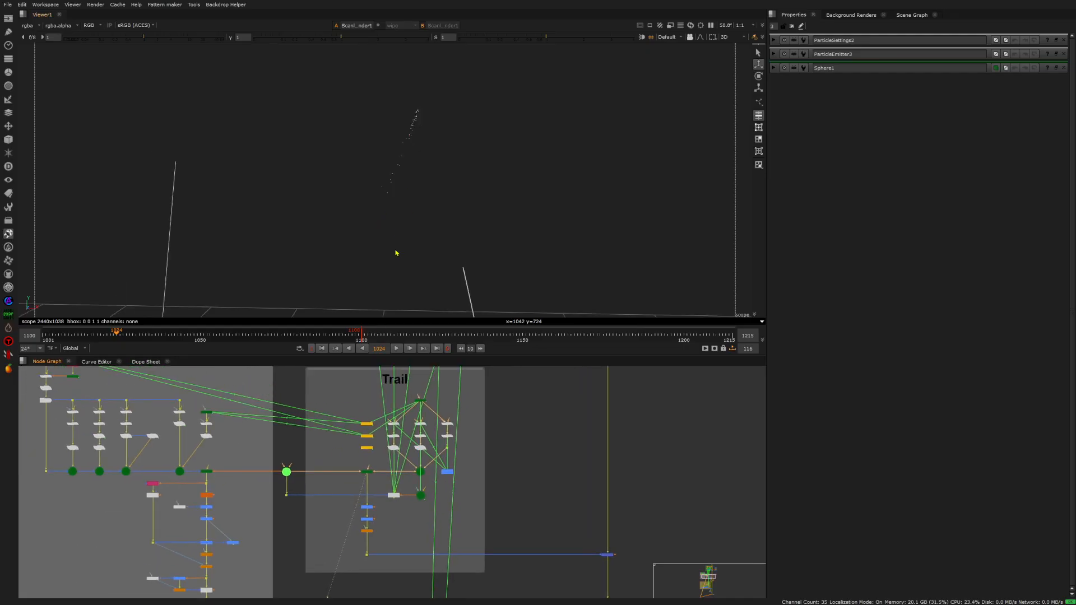
scroll(368, 519, "up", 5)
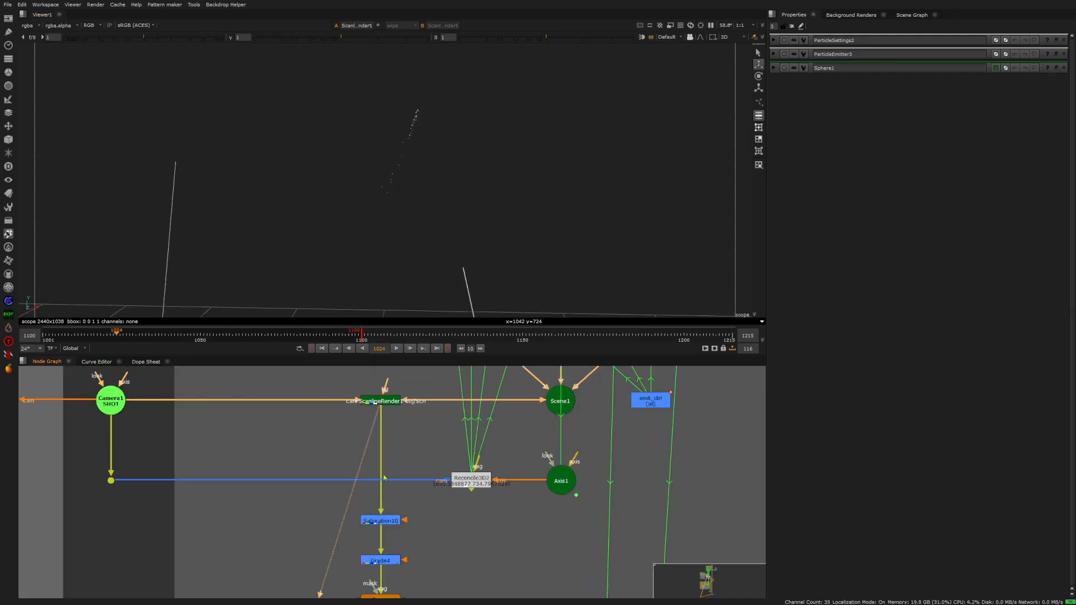
key("Tab")
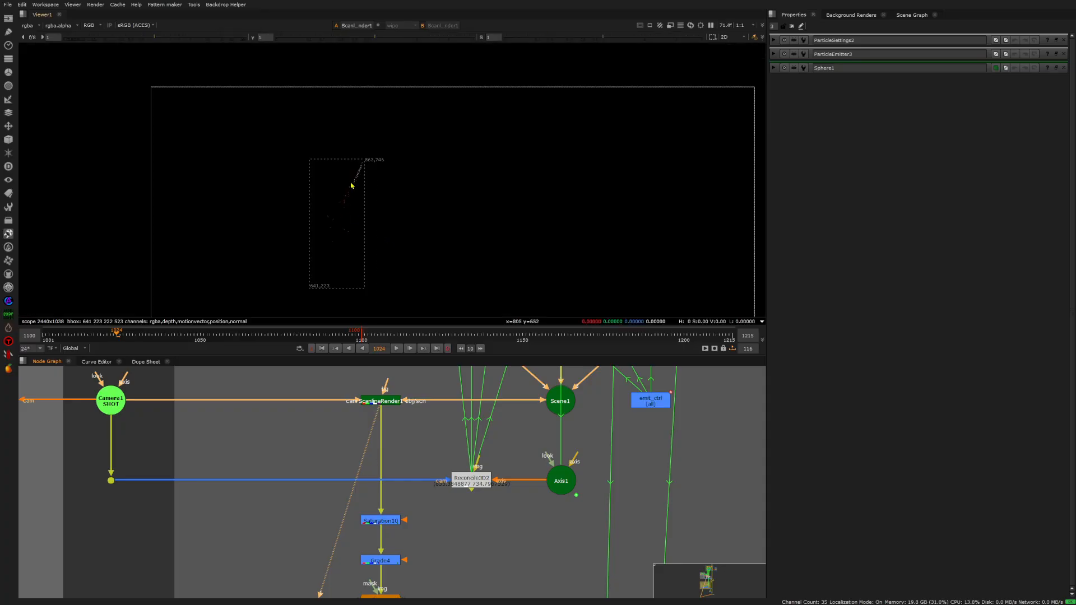
- View the rendered trail through the saturation node, Grade4 and the exponential glow, inspecting the sparks up close
left_click(383, 521)
key("1")
middle_click_drag(411, 535, 402, 440)
left_click(375, 470)
key("1")
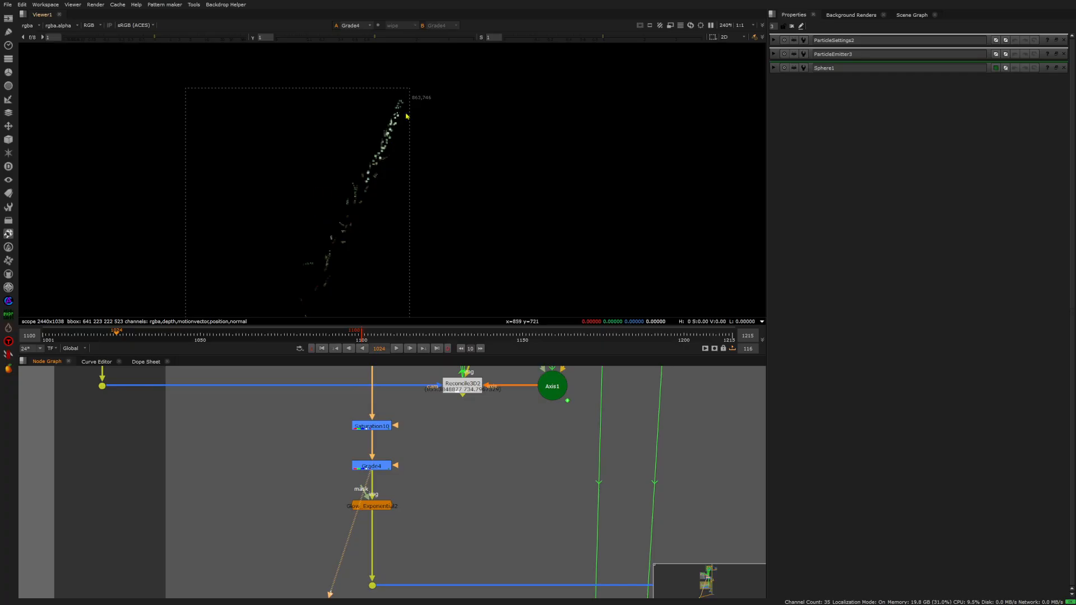
key("Down")
scroll(375, 185, "down", 2)
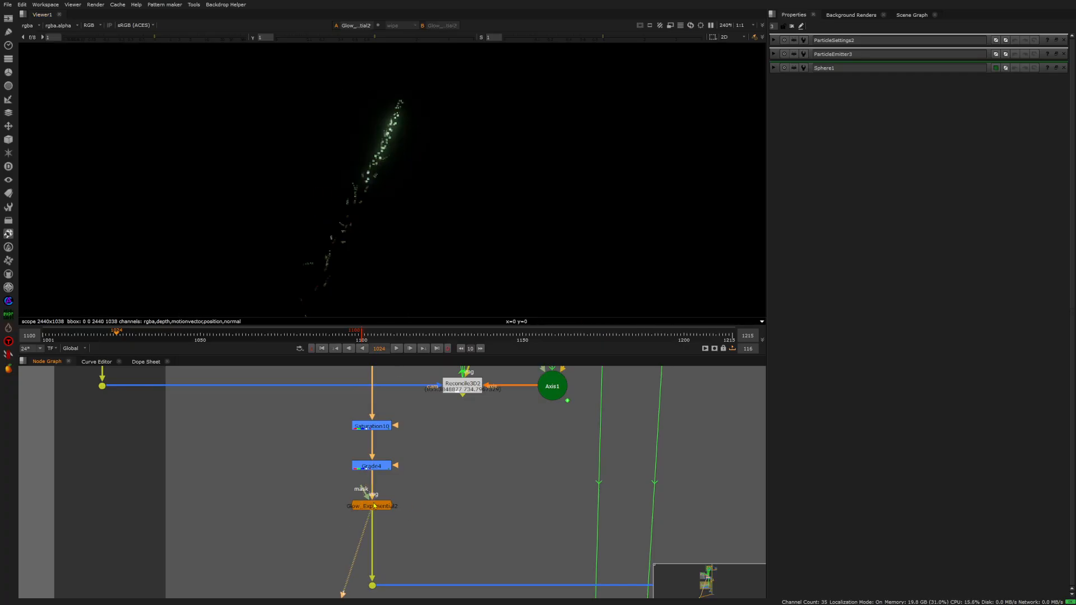
scroll(373, 174, "down", 1)
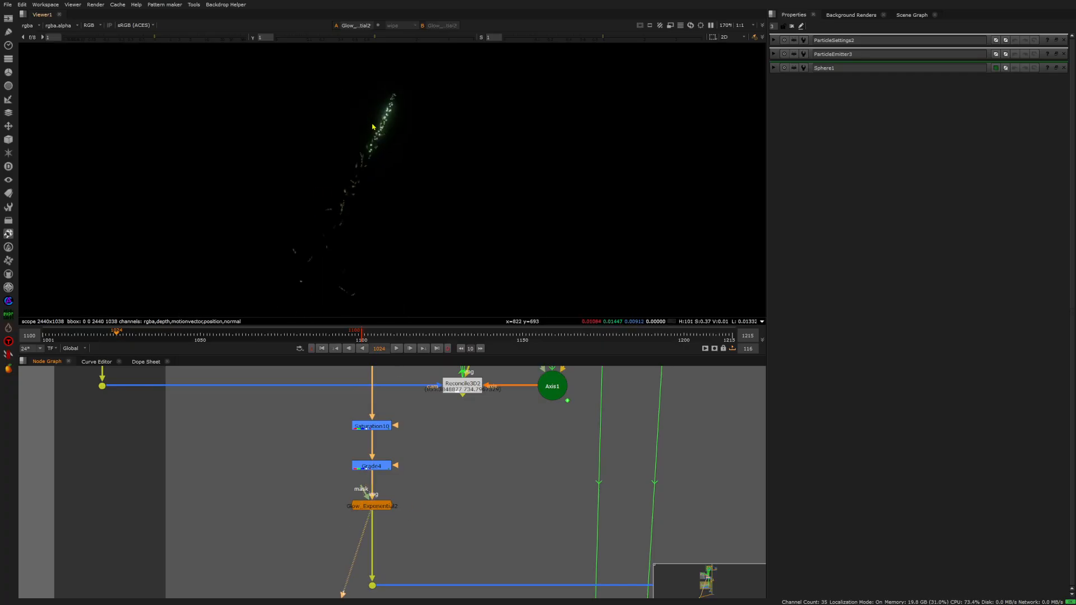
scroll(449, 440, "down", 3)
- View the Merge25 output to inspect the spark trail composited behind the rocket's light
left_click(645, 478)
key("1")
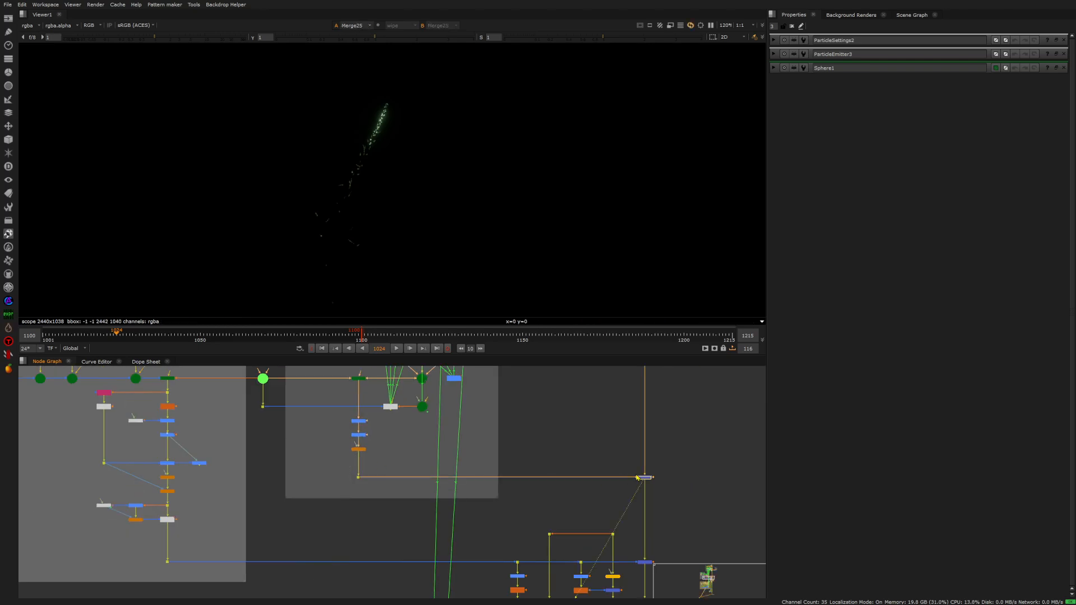
scroll(337, 162, "up", 4)
scroll(337, 161, "down", 3)
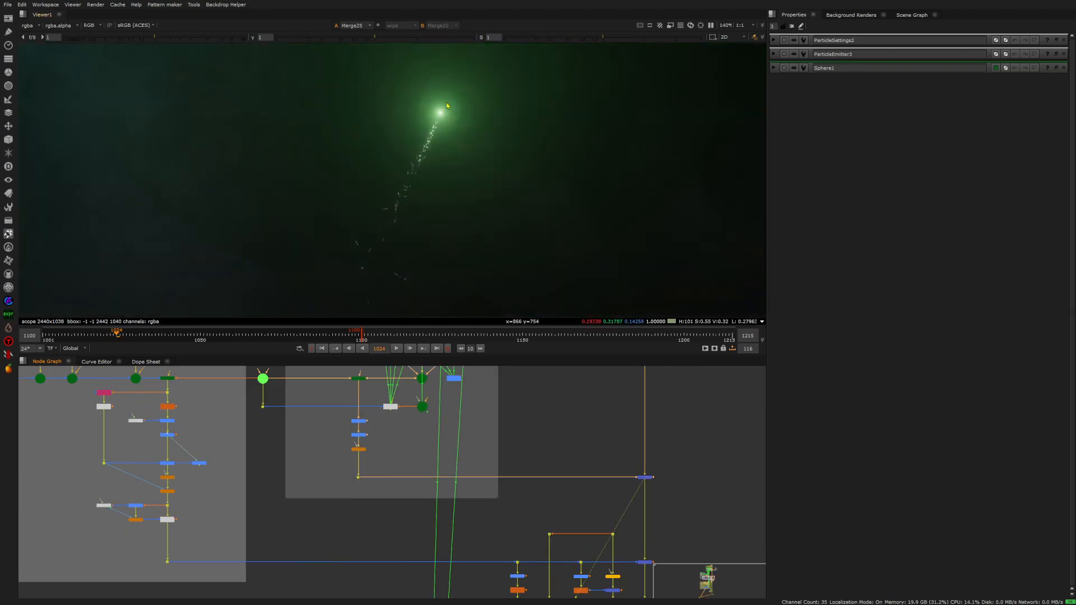
scroll(333, 163, "down", 3)
scroll(333, 163, "up", 4)
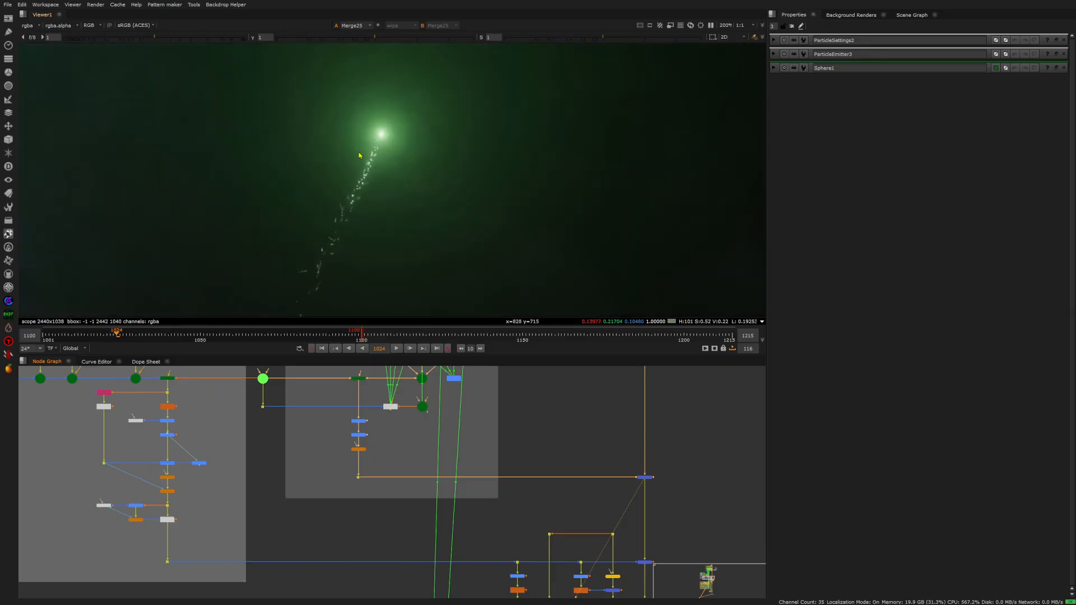
scroll(335, 218, "down", 4)
- Go to frame 1100, view the firework group's ScanlineRender output and survey its particle branches
left_click(324, 350)
middle_click_drag(281, 435, 502, 478)
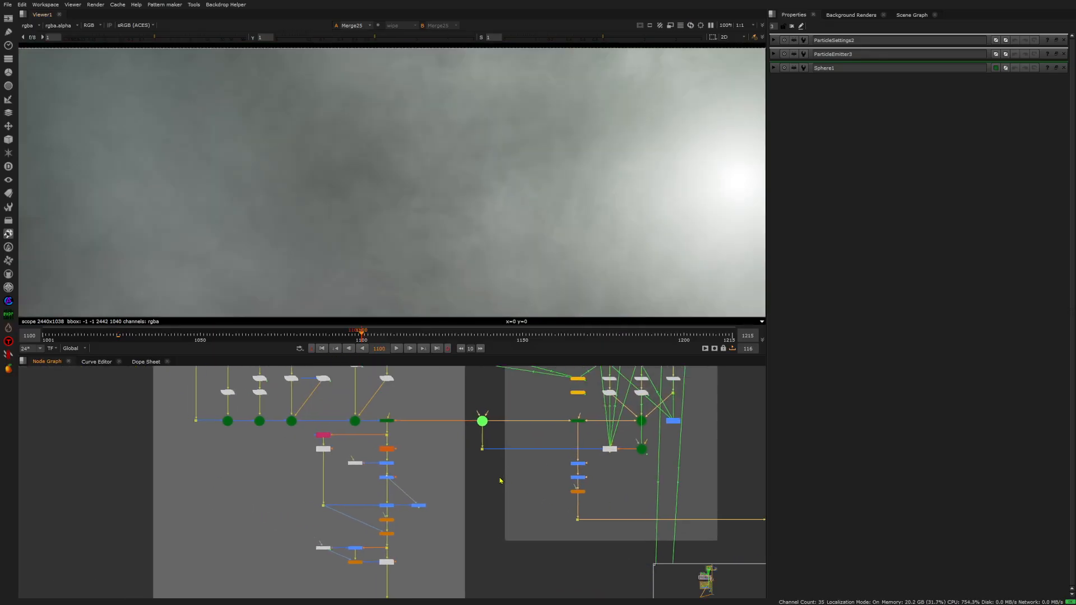
left_click(387, 421)
key("1")
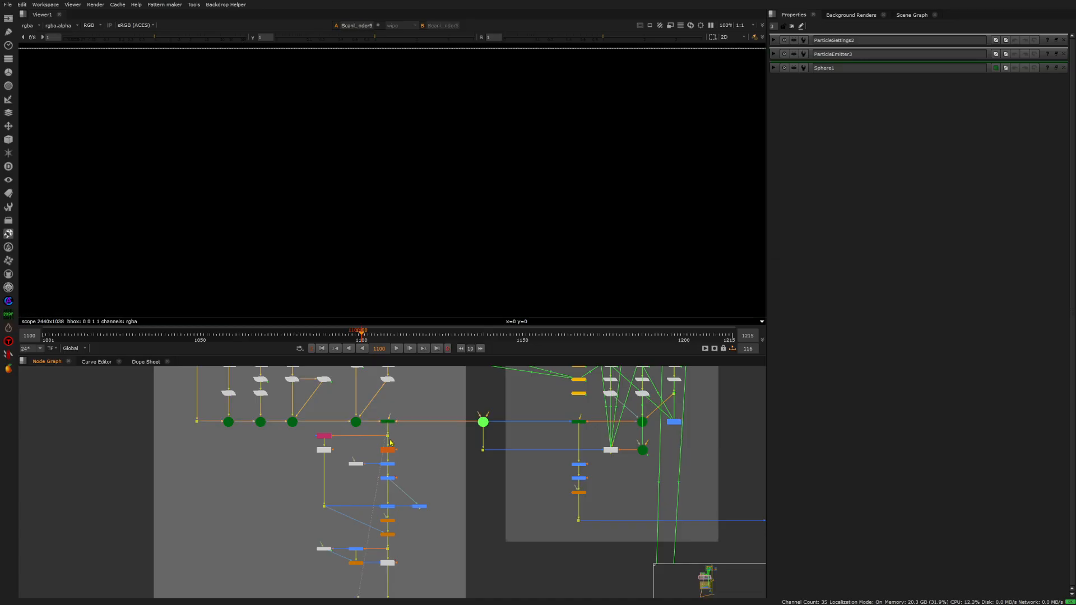
scroll(390, 443, "down", 1)
scroll(385, 228, "down", 3)
middle_click_drag(317, 396, 370, 525)
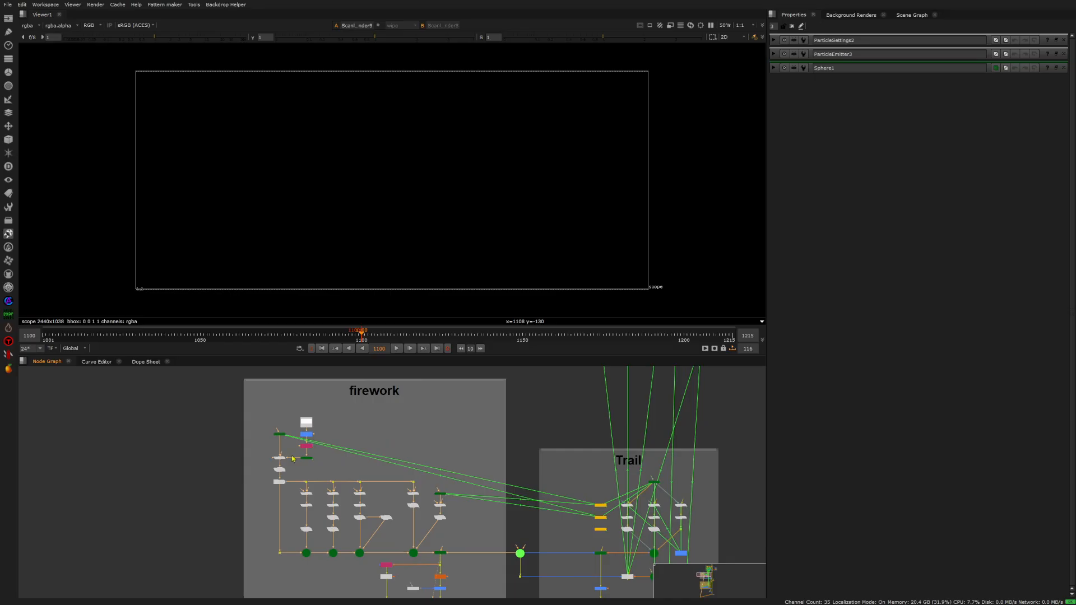
scroll(275, 459, "up", 3)
scroll(311, 406, "down", 3)
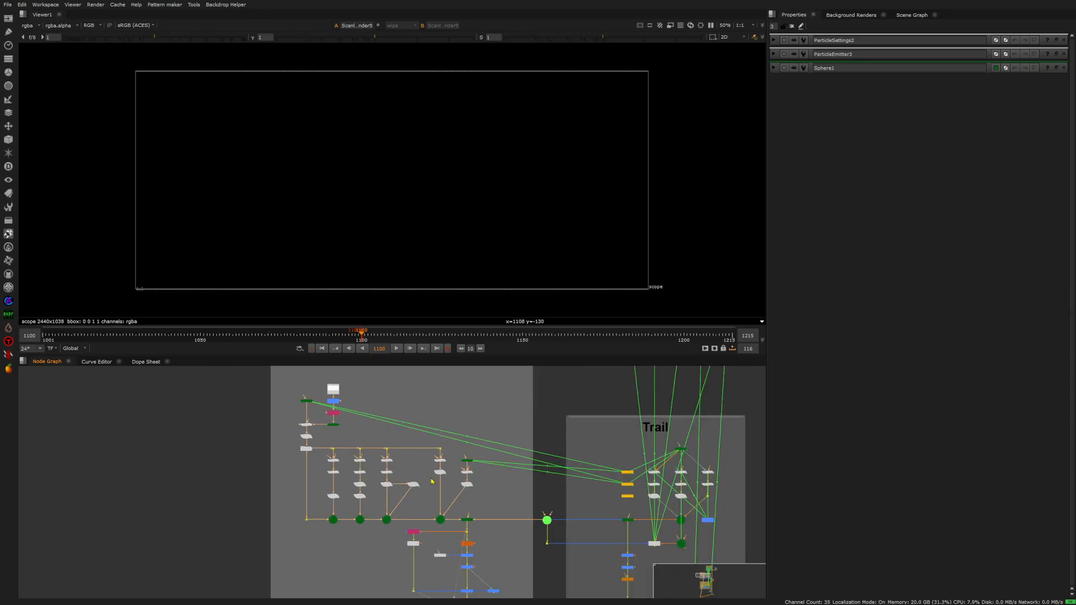
middle_click_drag(469, 520, 430, 487)
- Play the firework render from frame 1100 and scrub to frame 1117 to inspect the burst
left_click(396, 349)
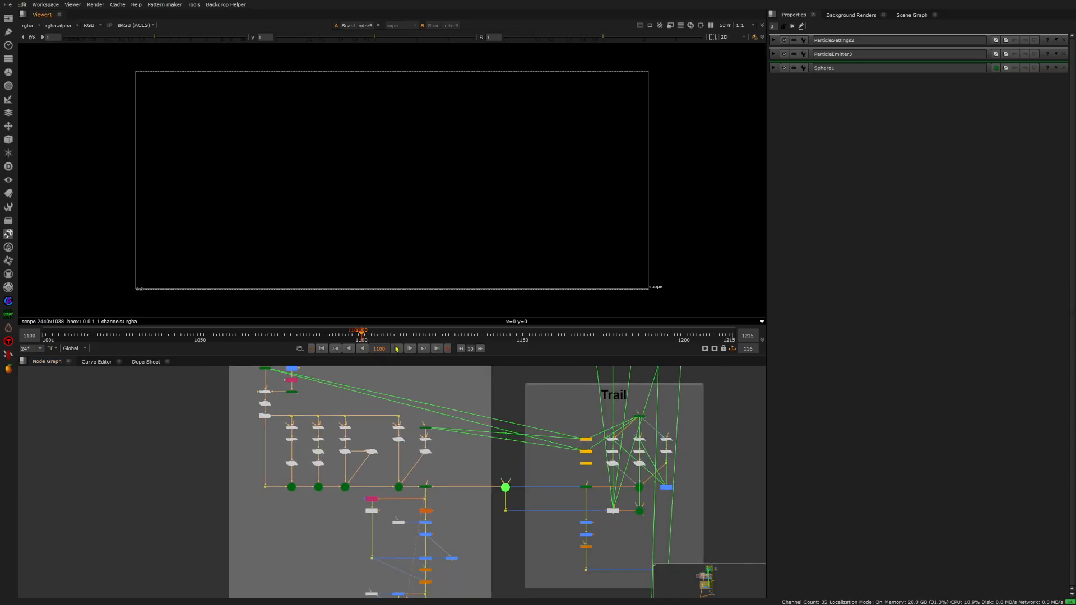
left_click(397, 349)
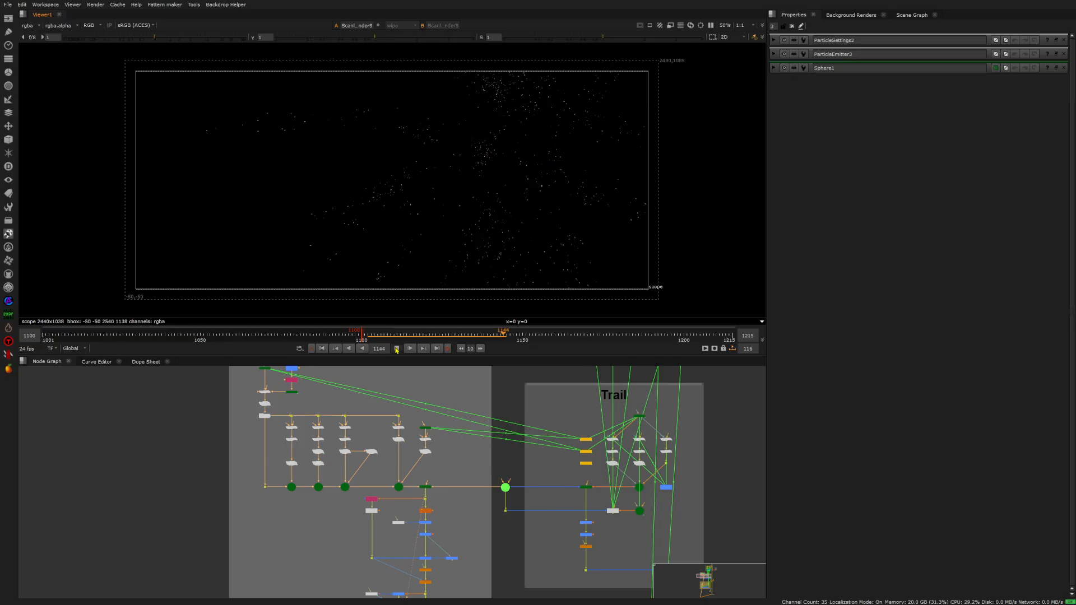
left_click_drag(482, 335, 418, 340)
- Connect the firework ScanlineRender's scene input to the ParticleGravity node and return to frame 1100
middle_click_drag(409, 400, 430, 513)
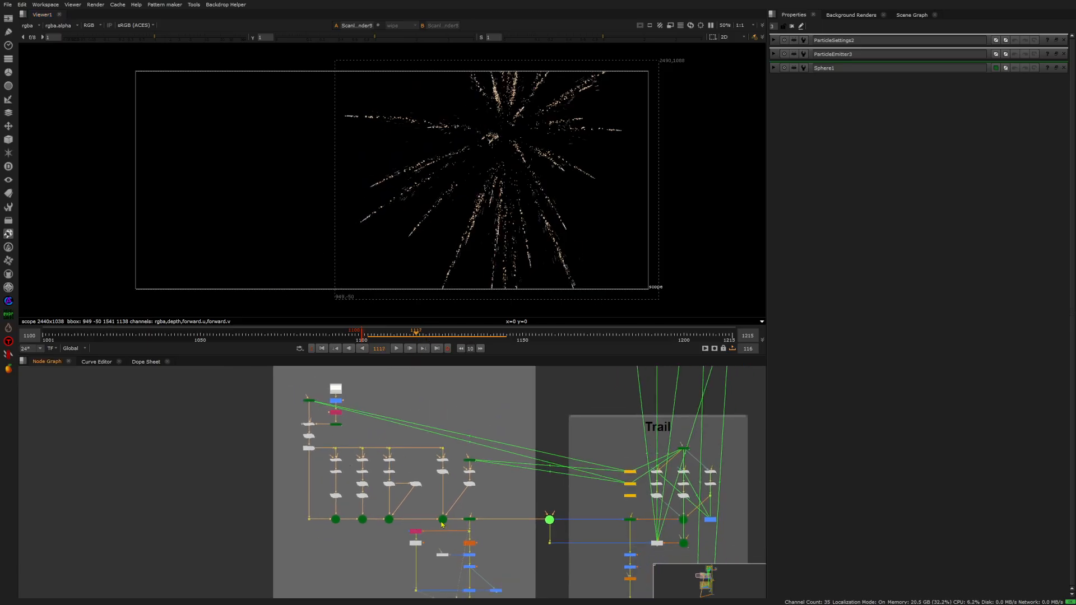
left_click_drag(453, 523, 333, 435)
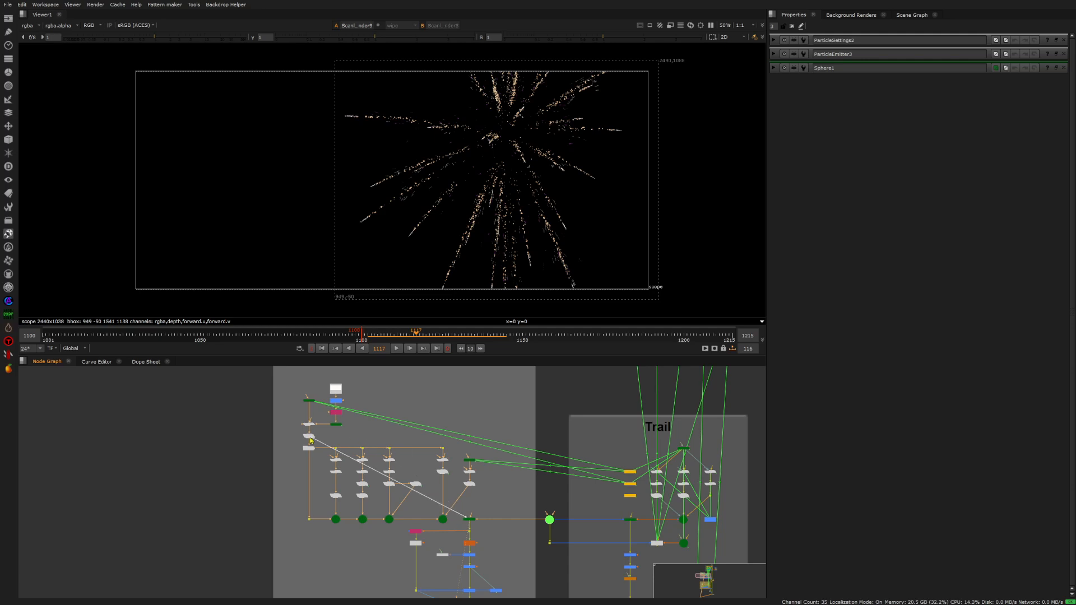
left_click(334, 349)
- Open the properties of Sphere4 and trace its expression links to the Trail group's nodes
scroll(311, 416, "up", 5)
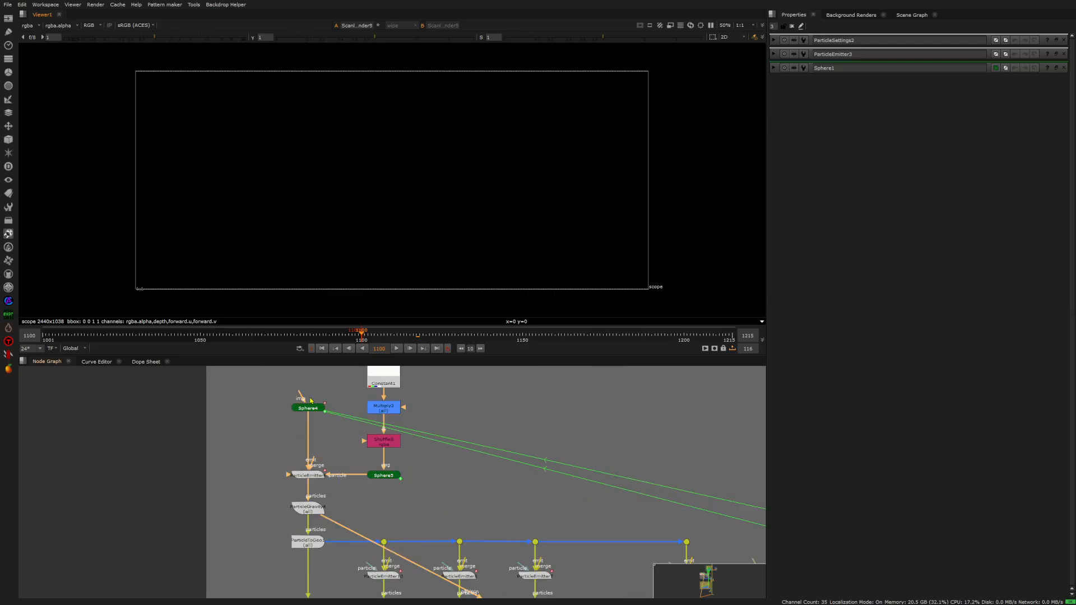
double_click(309, 409)
scroll(311, 410, "down", 3)
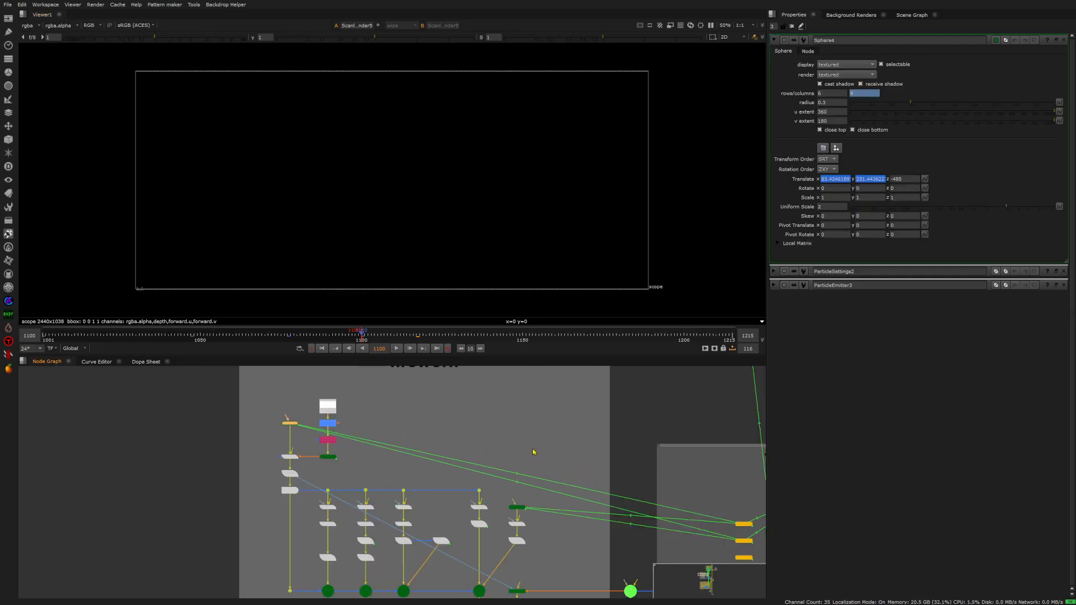
middle_click_drag(629, 408, 340, 430)
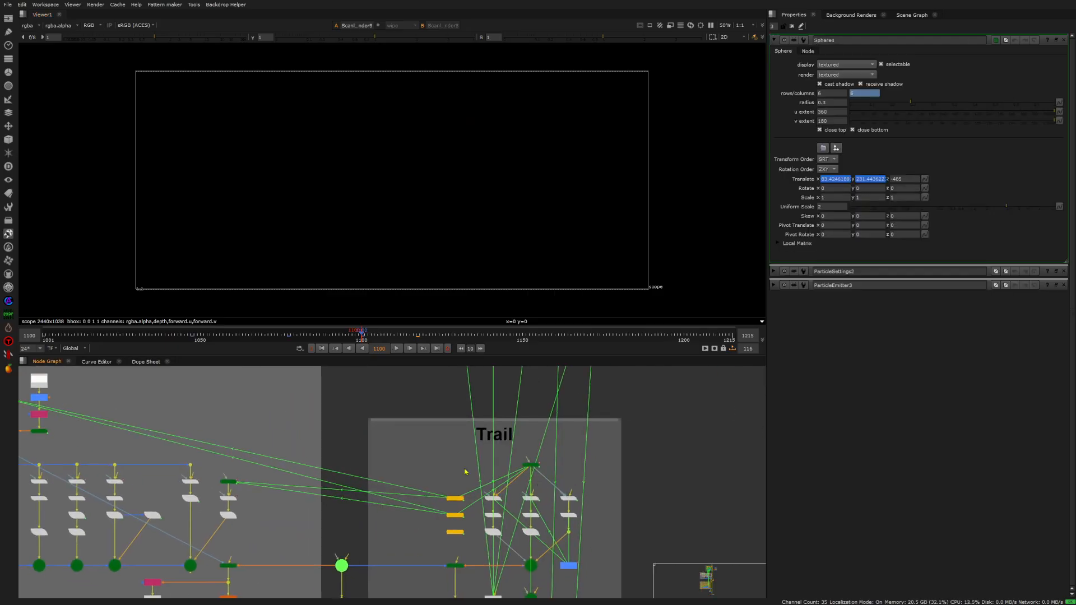
middle_click_drag(465, 472, 548, 440)
- Frame Sphere4 in the 3D view and inspect it from another angle
scroll(368, 438, "up", 5)
key("Tab")
key("f")
scroll(343, 192, "down", 5)
left_click_drag(343, 192, 390, 106, "ctrl")
scroll(351, 421, "down", 2)
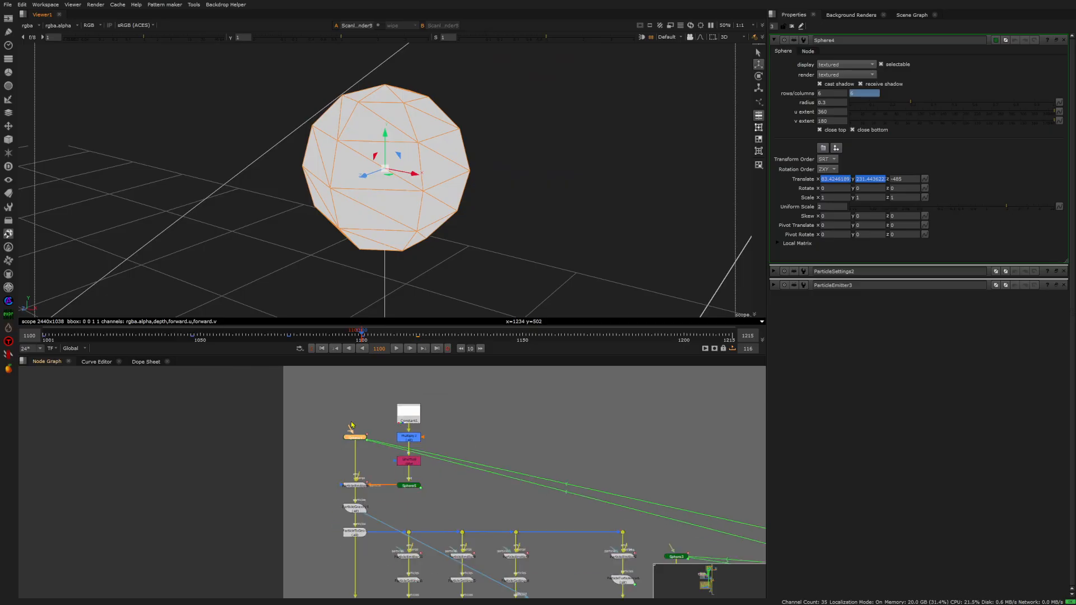
scroll(379, 238, "down", 5)
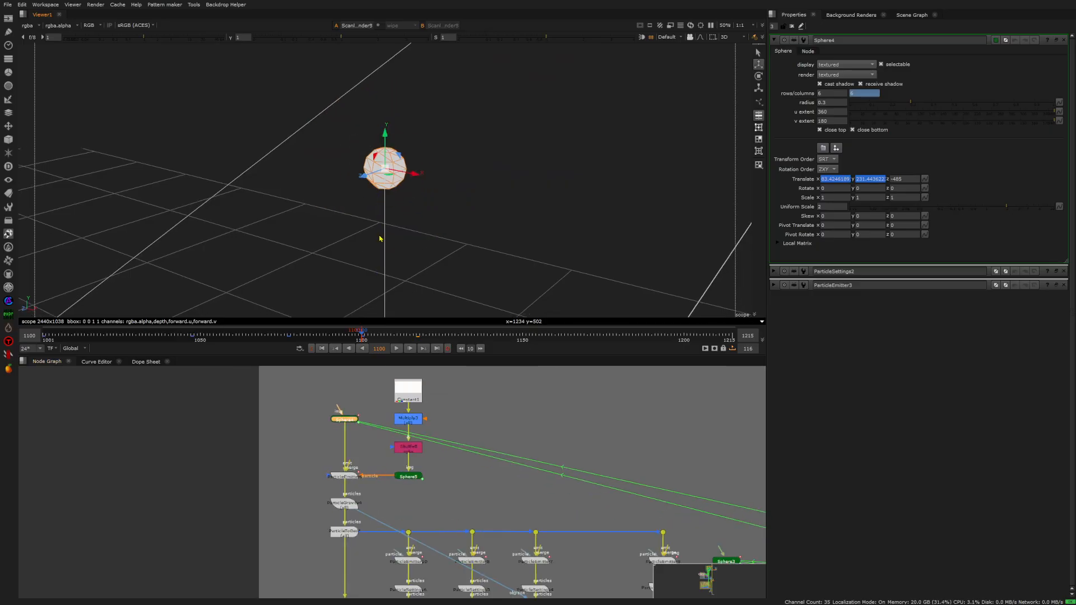
- Advance to frame 1106 to inspect the emitted particles in 3D, and open the emitter below Sphere4
left_click(396, 348)
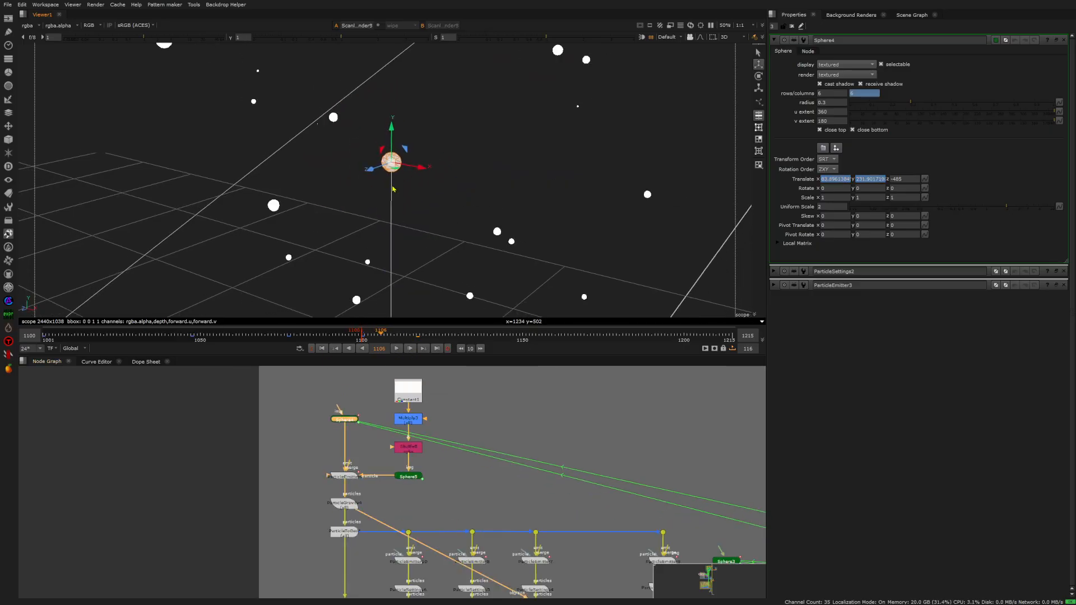
right_click_drag(400, 186, 563, 191, "alt")
double_click(349, 478)
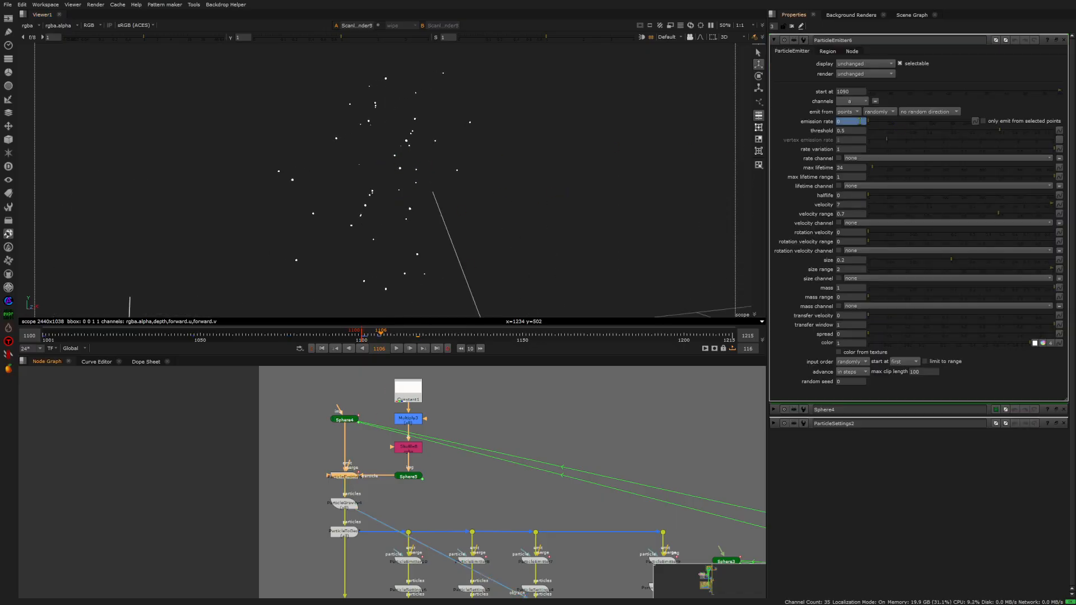
- Set the emitter below Sphere4 to emit from faces, viewing the result in 2D
left_click(846, 112)
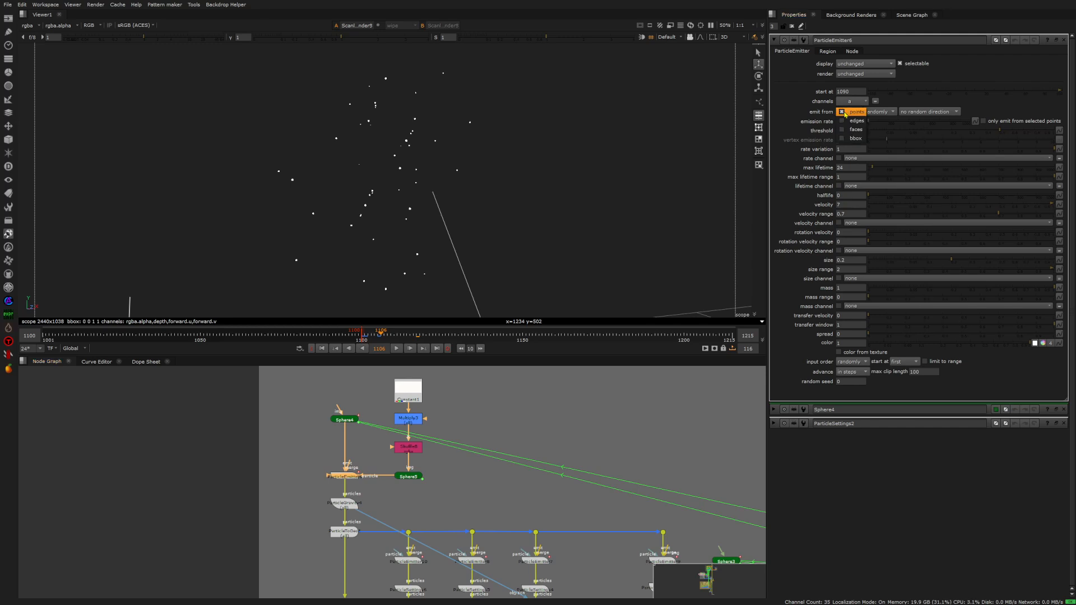
left_click(851, 121)
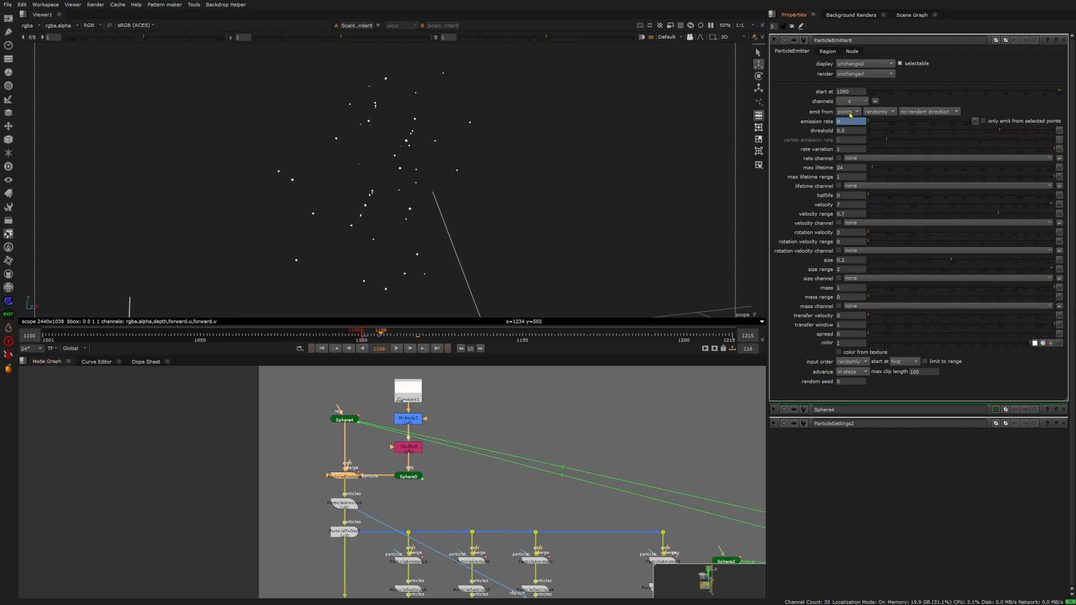
key("Tab")
left_click(849, 112)
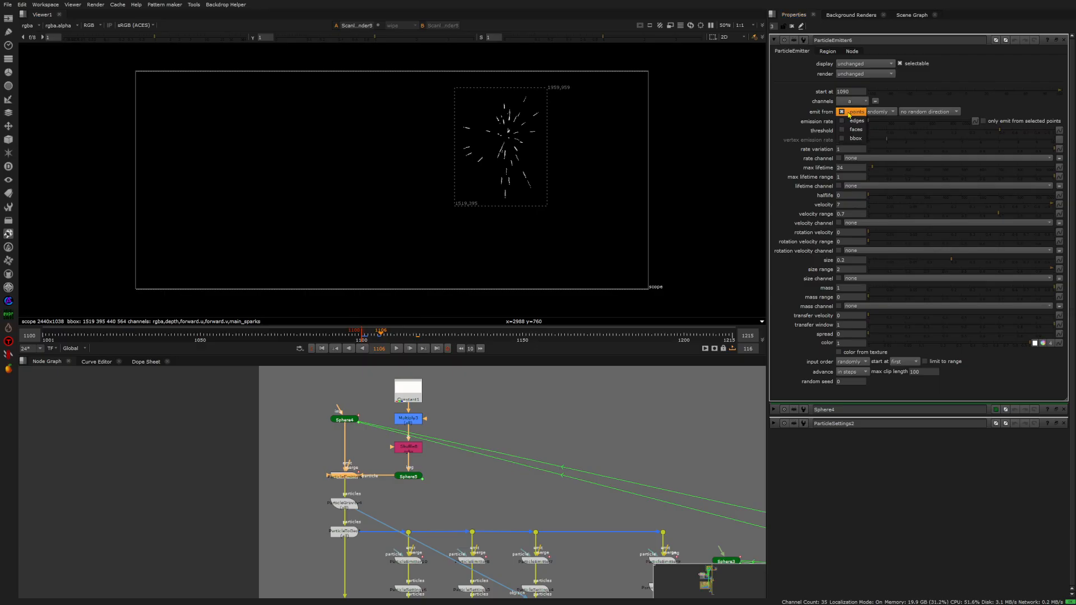
left_click(855, 129)
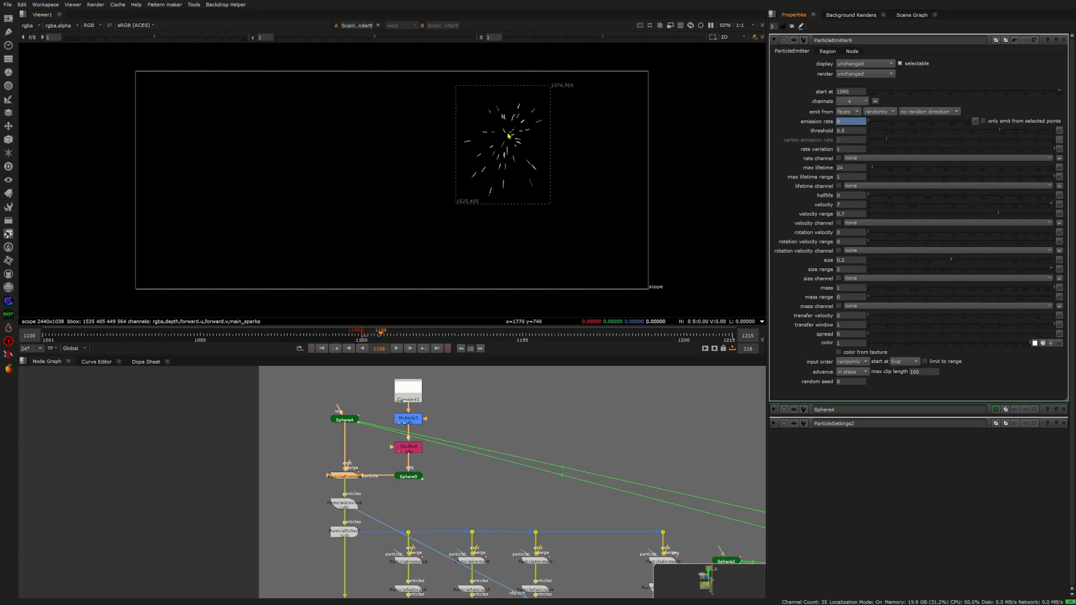
- Play the burst up to frame 1111 and set the emitter back to emit from points
scroll(509, 139, "up", 1)
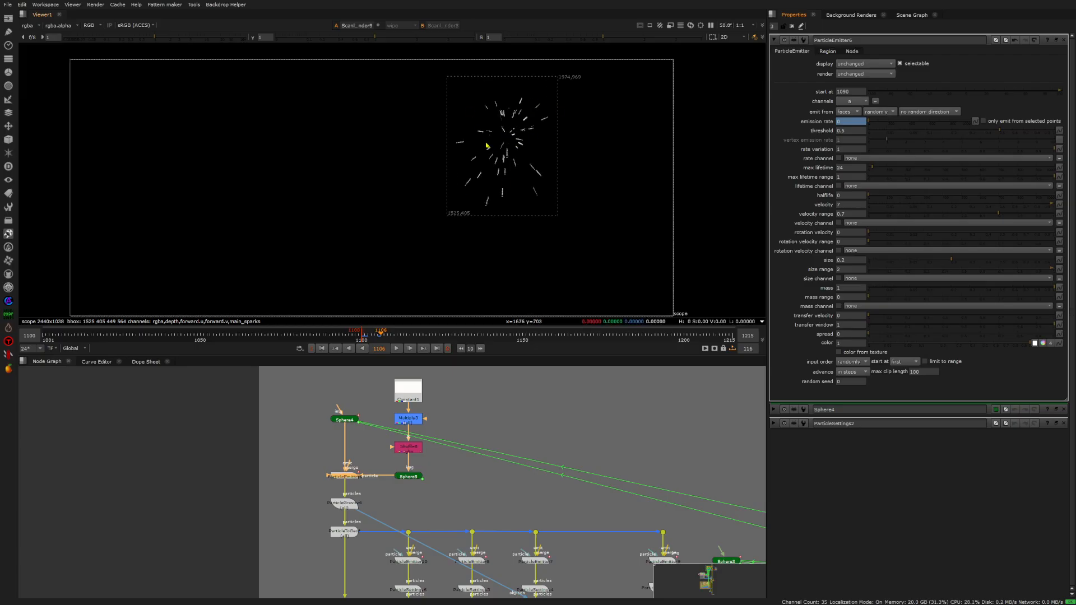
left_click(397, 349)
left_click(397, 349)
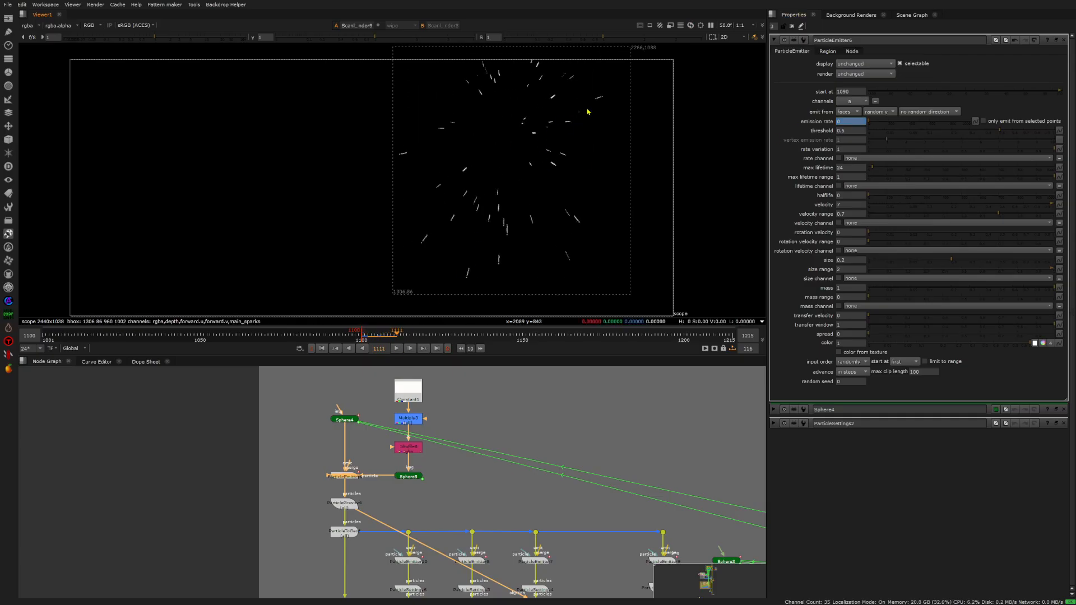
left_click(846, 112)
left_click(846, 93)
- Return to frame 1100, frame Sphere4 in the 3D view and orbit around it to examine its points
left_click(335, 348)
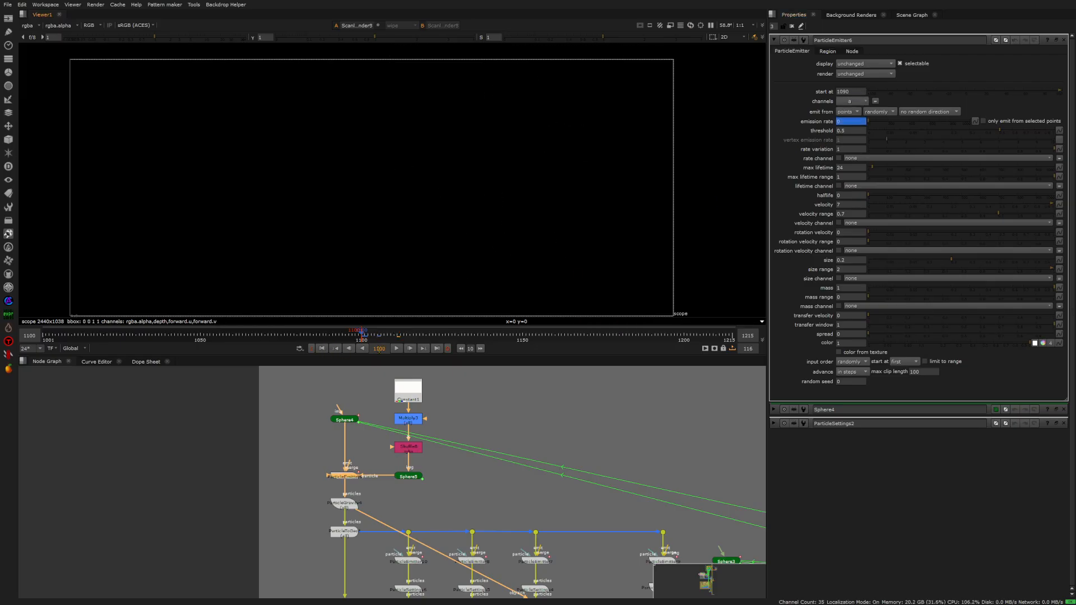
key("Tab")
scroll(430, 212, "down", 5)
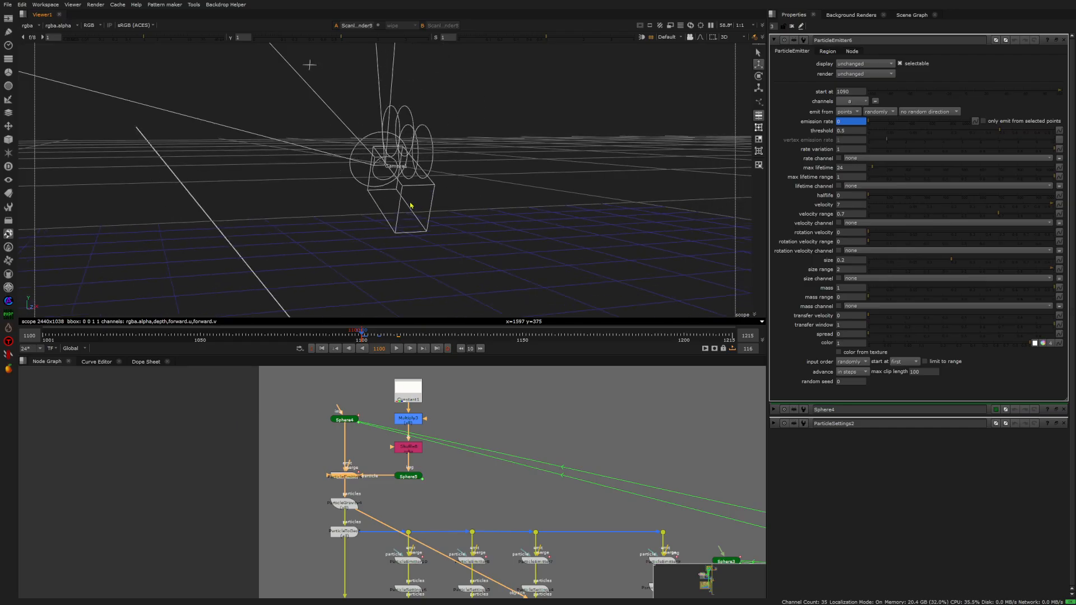
double_click(348, 421)
key("f")
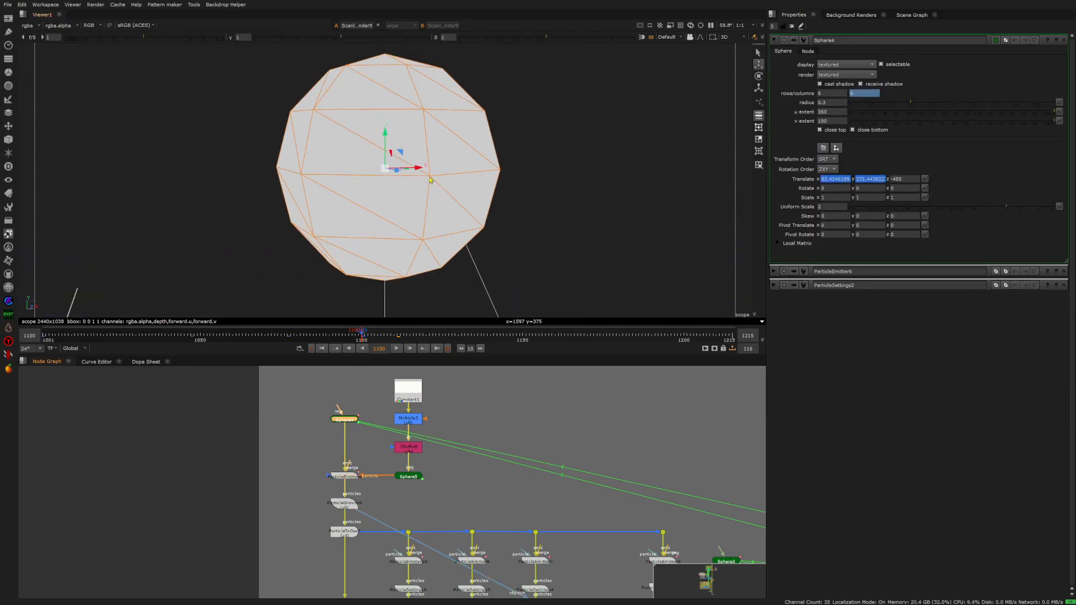
left_click_drag(429, 181, 553, 180, "ctrl")
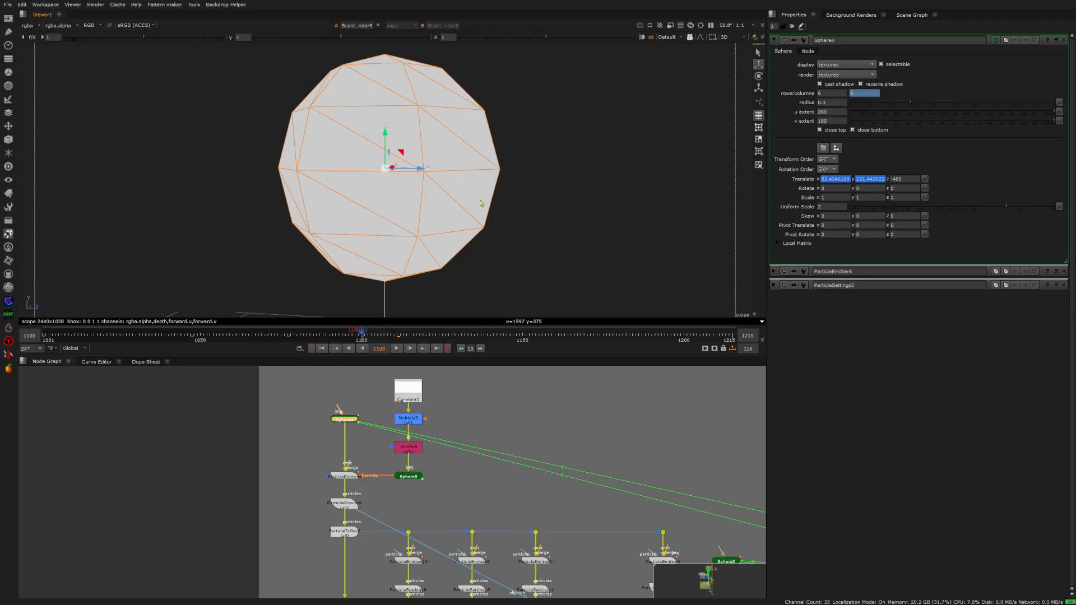
- Play the burst in the 2D view from frame 1100, then return to the first frame
key("Tab")
left_click(396, 349)
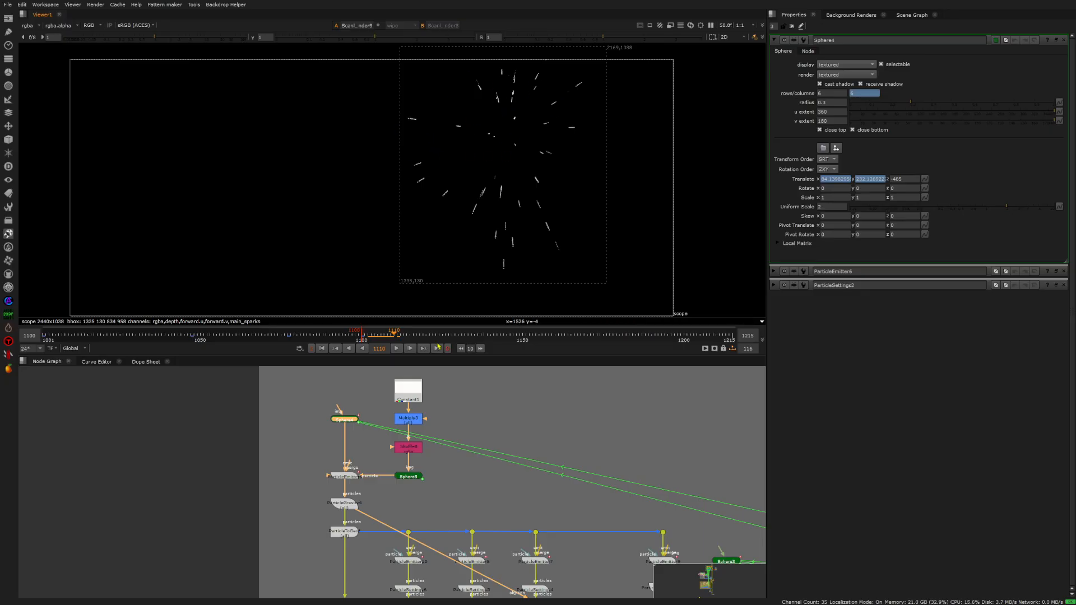
left_click(322, 349)
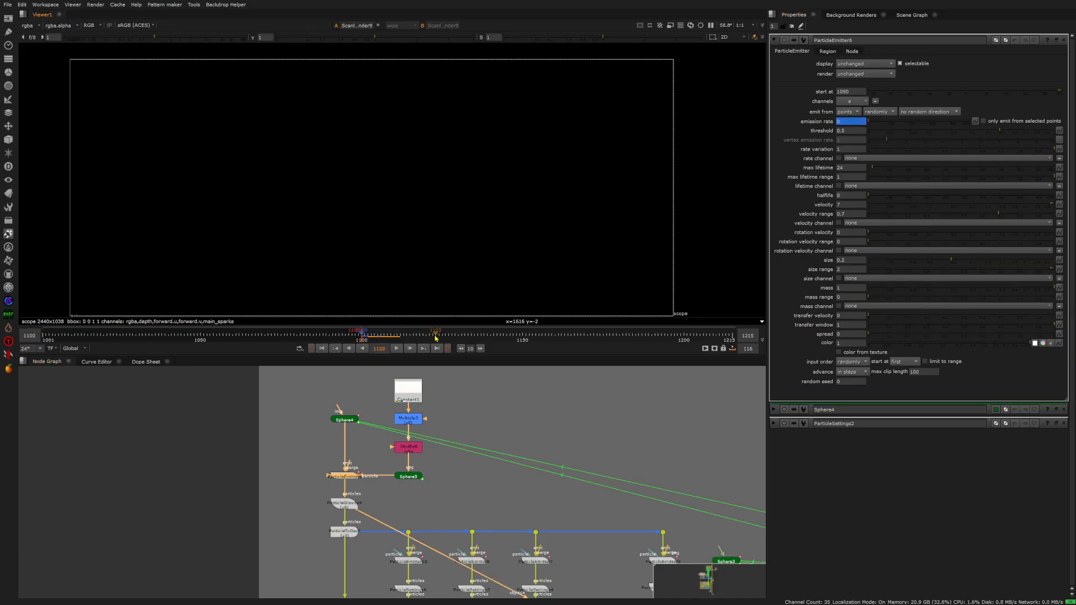
- Advance frame by frame from 1100 to 1115 to examine the emission rate and the spread of the burst
left_click(412, 349)
left_click(411, 348)
left_click(411, 349)
left_click(412, 349)
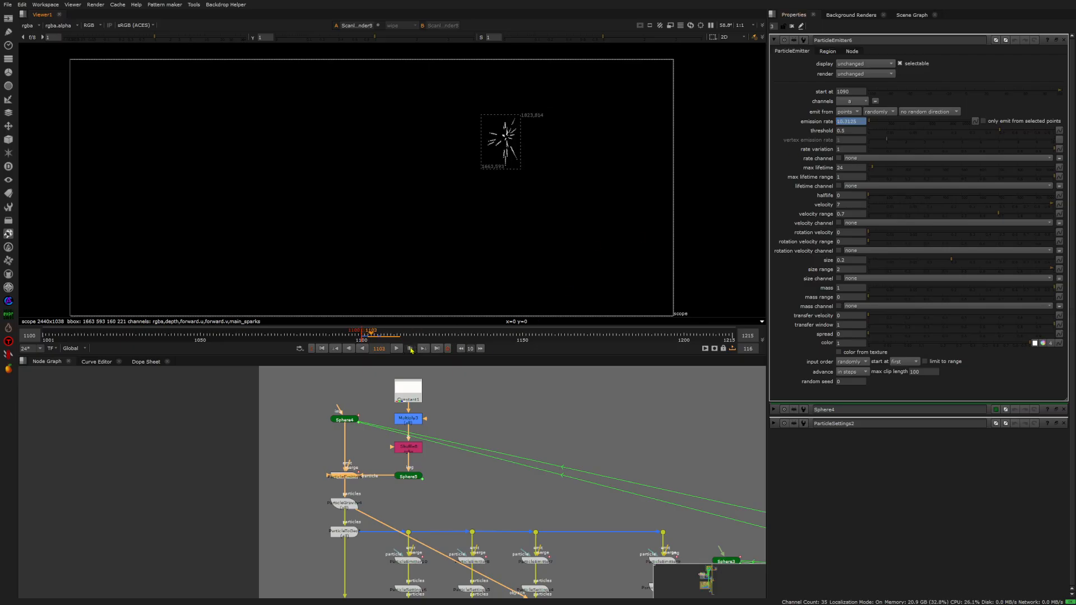
left_click(412, 348)
left_click(410, 348)
left_click(410, 349)
left_click(412, 349)
left_click(411, 348)
left_click(412, 349)
left_click(411, 348)
left_click(412, 348)
left_click(412, 348)
left_click(411, 349)
left_click(411, 348)
- Show the output of ParticleToGeo1, below the gravity node, in the viewer
middle_click_drag(418, 453, 371, 456)
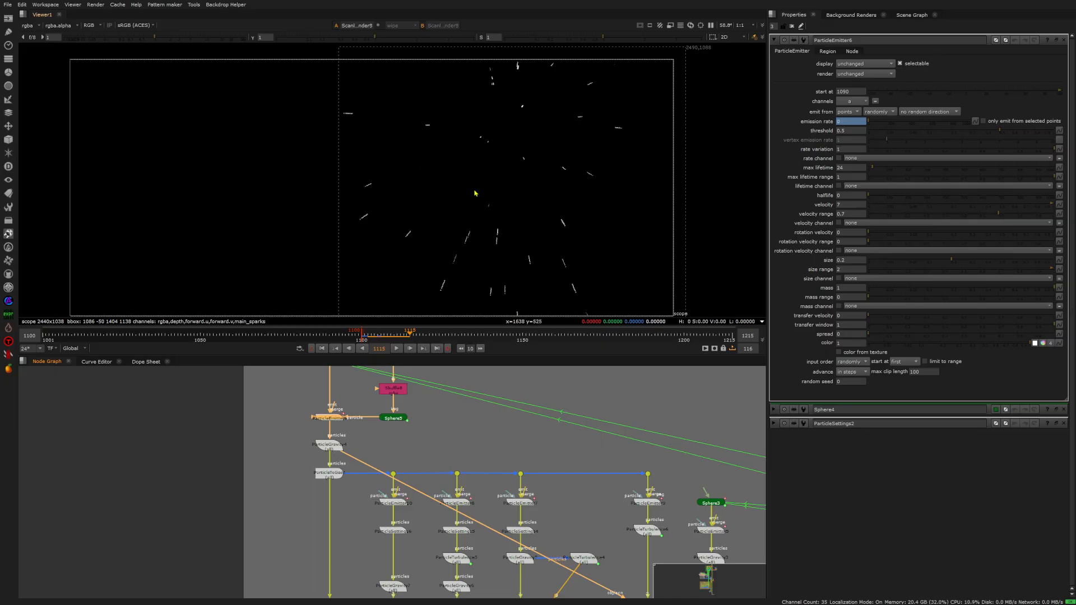
scroll(381, 427, "up", 3)
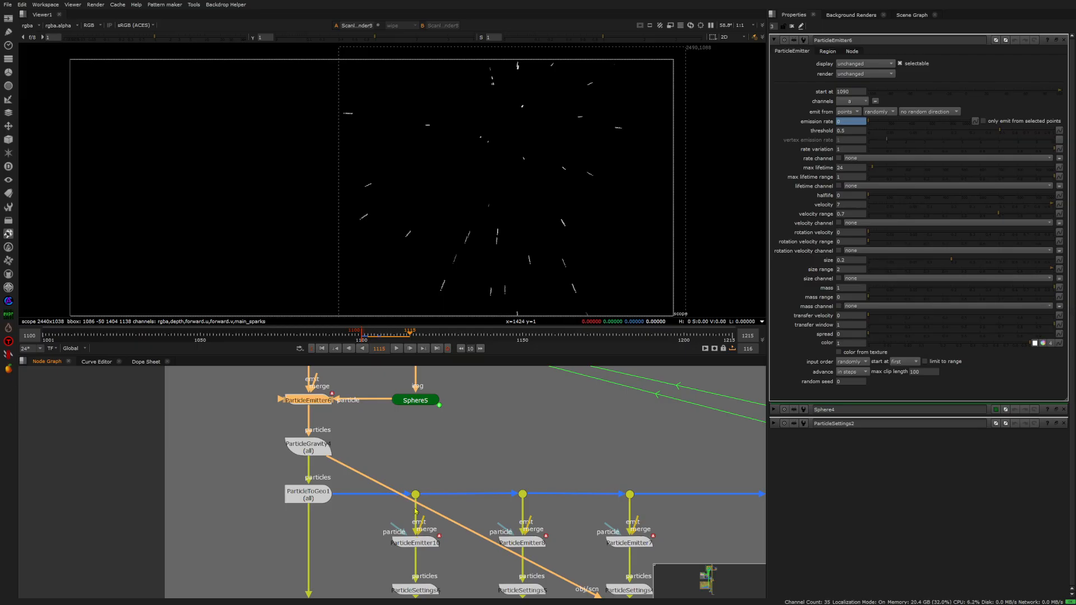
mouse_move(416, 513)
left_mouse_down()
mouse_move(313, 436)
mouse_move(394, 433)
mouse_move(410, 503)
left_mouse_up()
middle_click_drag(369, 467, 355, 429)
left_click(304, 481)
key("1")
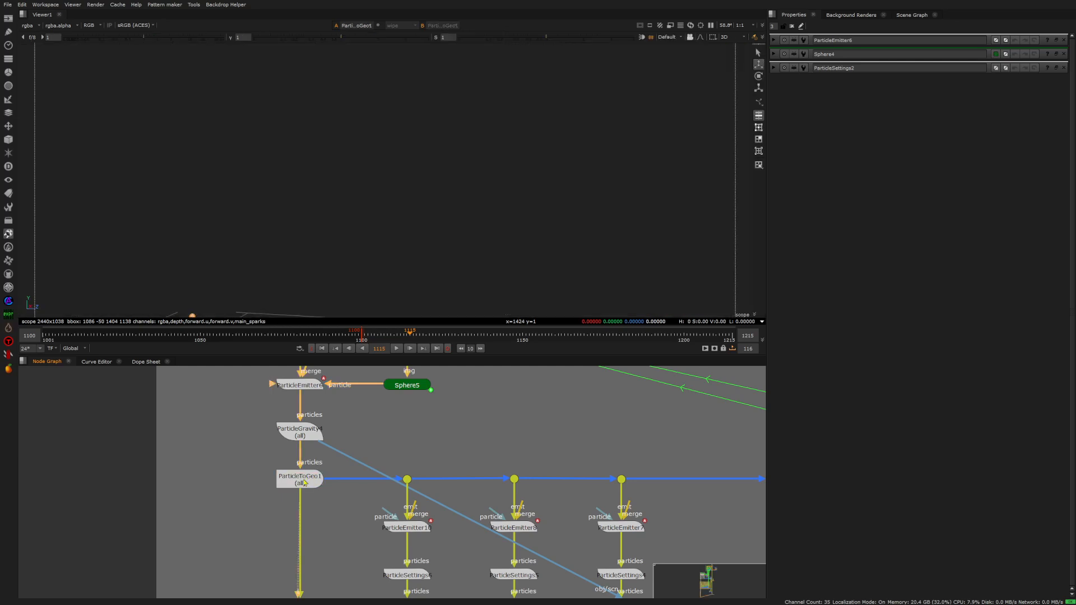
- View ParticleGravity4 in 3D, bring its particles into view and open the ParticleToGeo1 settings
left_click(301, 432)
key("1")
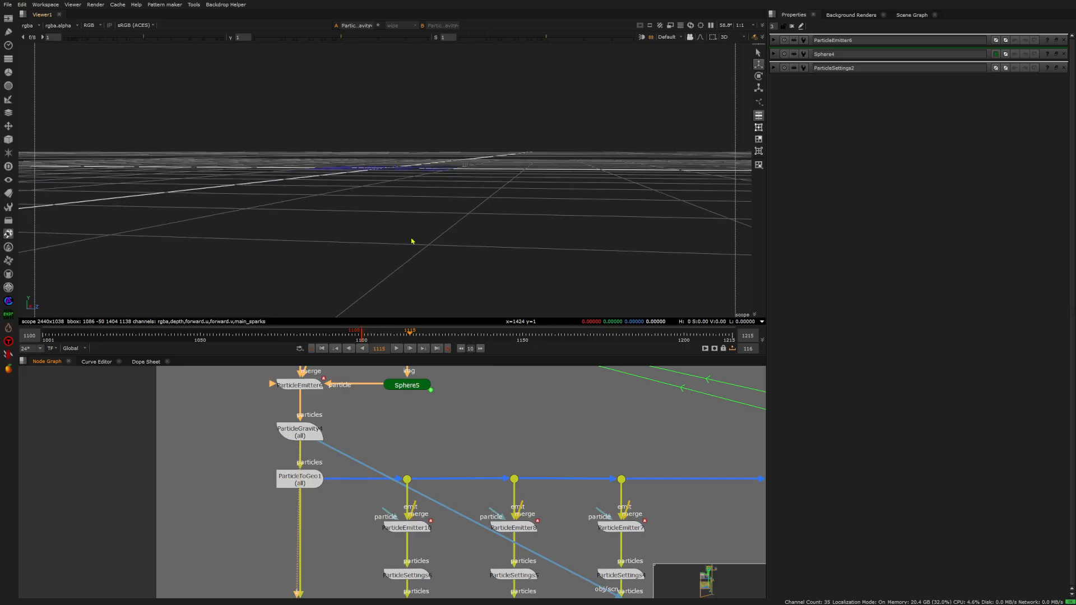
left_click_drag(394, 252, 401, 292, "ctrl")
left_click_drag(380, 210, 387, 256, "ctrl")
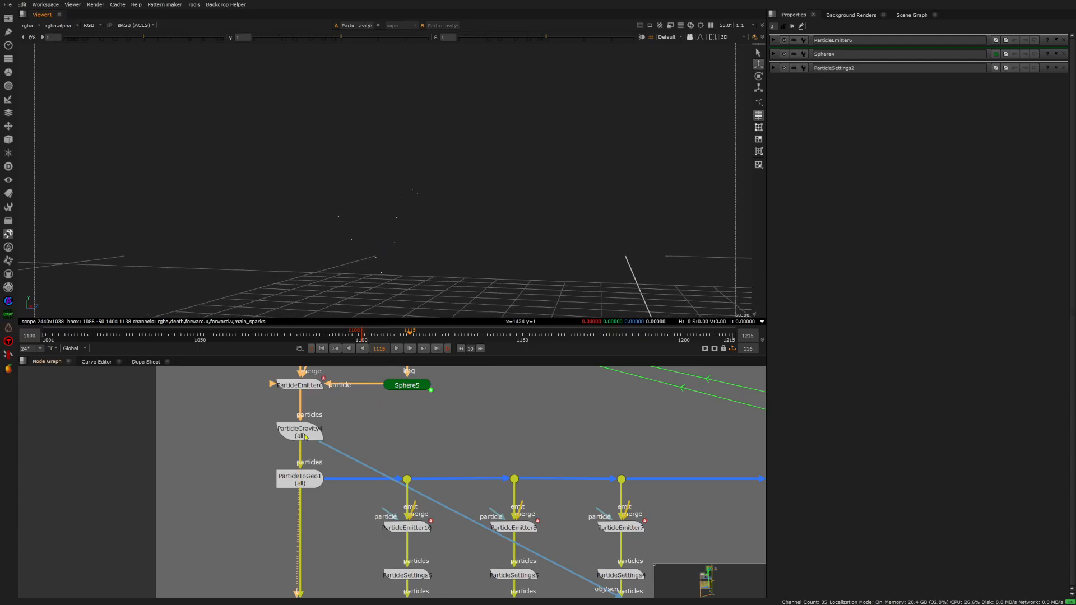
double_click(312, 481)
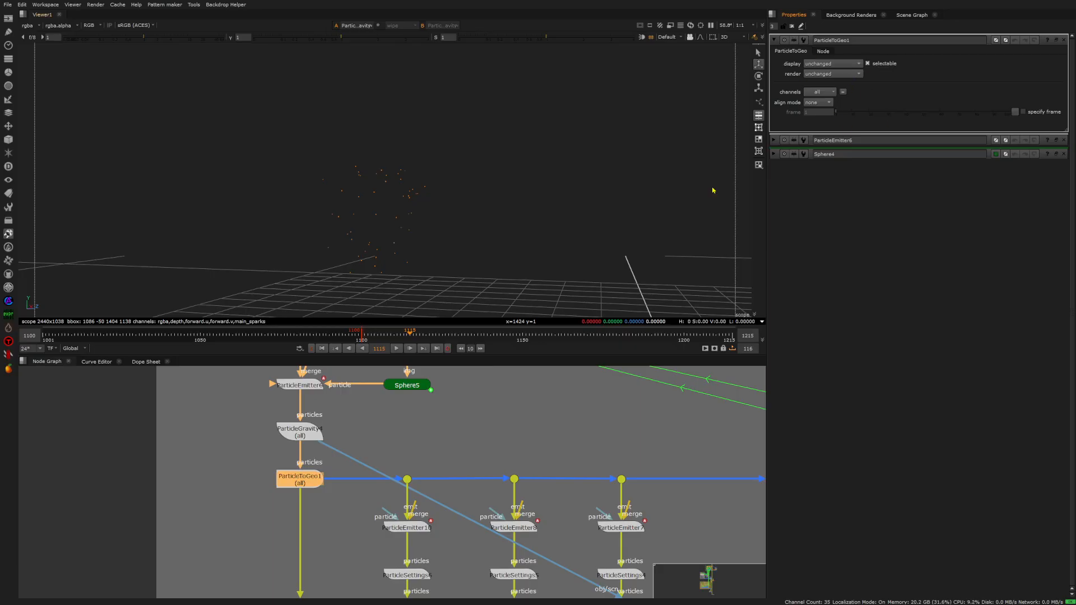
middle_click_drag(390, 238, 417, 221)
scroll(415, 219, "up", 5)
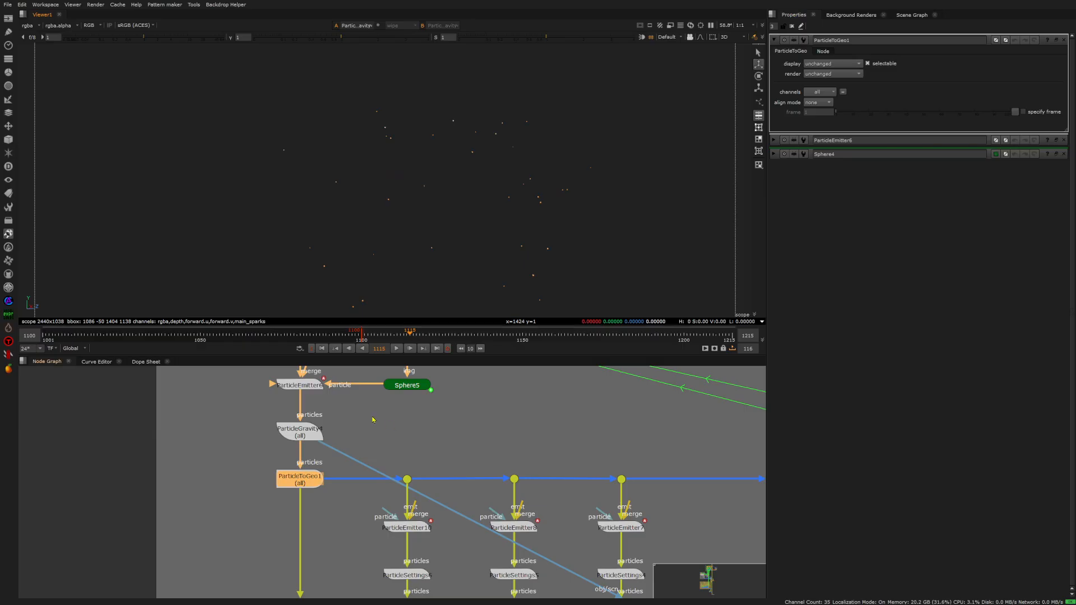
- Select the nodes from Sphere4 down to ParticleToGeo1, clear the selection and examine the emitter branches that ParticleToGeo1 feeds
scroll(343, 427, "down", 2)
scroll(342, 494, "down", 5)
left_click_drag(298, 404, 379, 487)
scroll(329, 490, "up", 6)
scroll(329, 491, "up", 2)
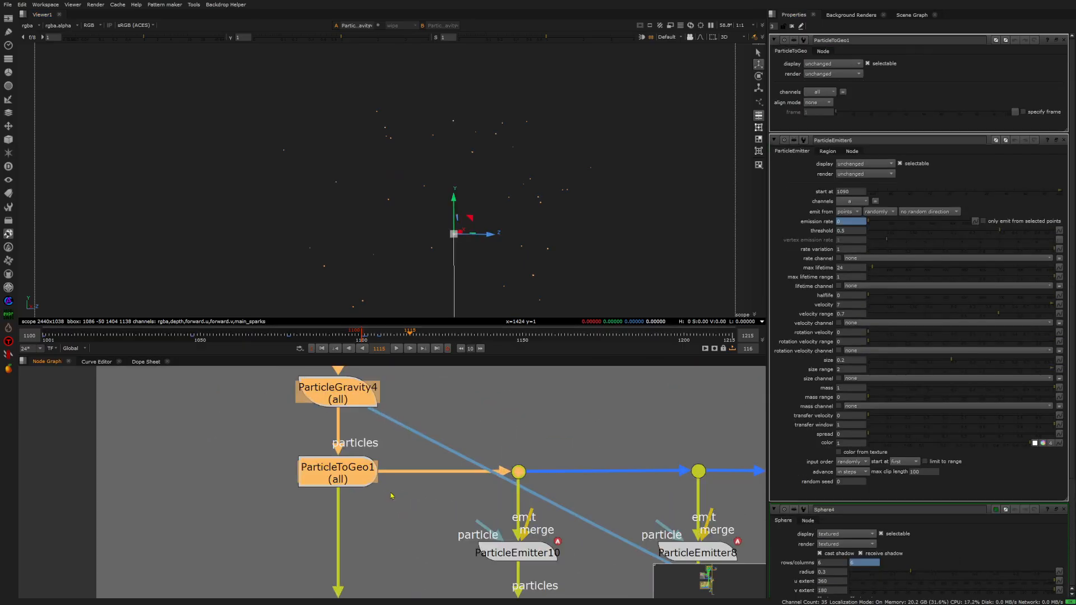
left_click(401, 435)
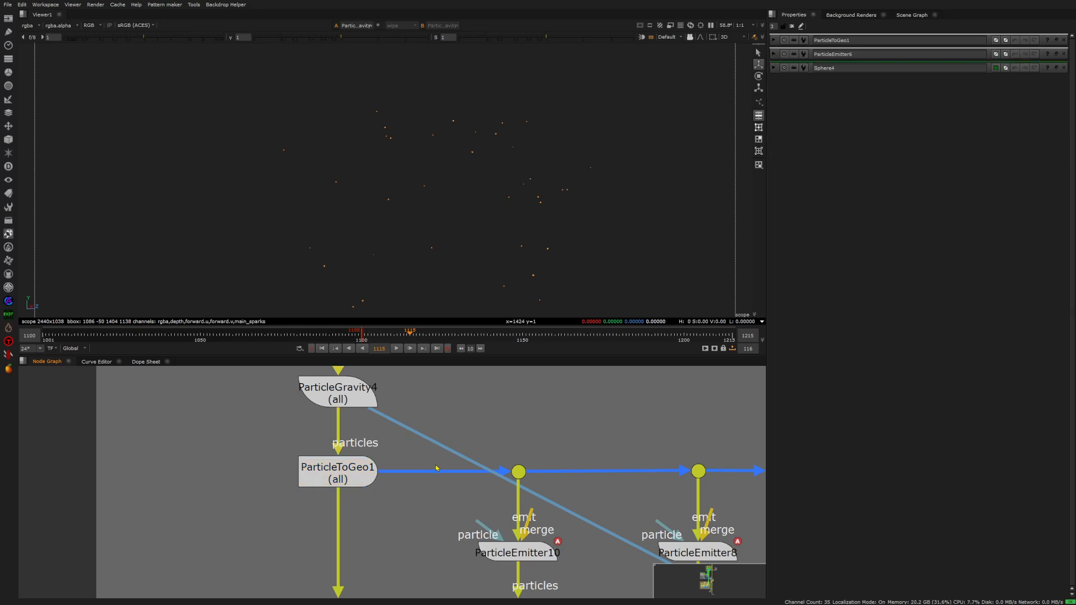
middle_click_drag(436, 468, 366, 431)
left_click_drag(439, 453, 442, 426)
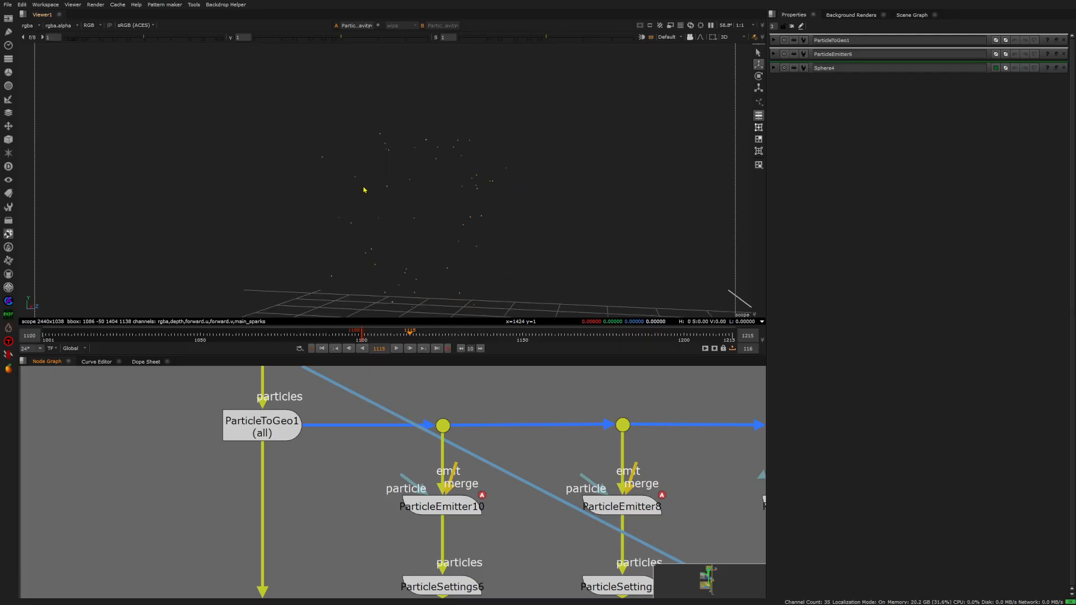
- Connect the ScanlineRender to ParticleGravity7 in the first branch and play its render in 2D from frame 1100 to 1116
scroll(328, 432, "down", 5)
middle_click_drag(575, 558, 530, 529)
left_click_drag(286, 405, 313, 496)
key("1")
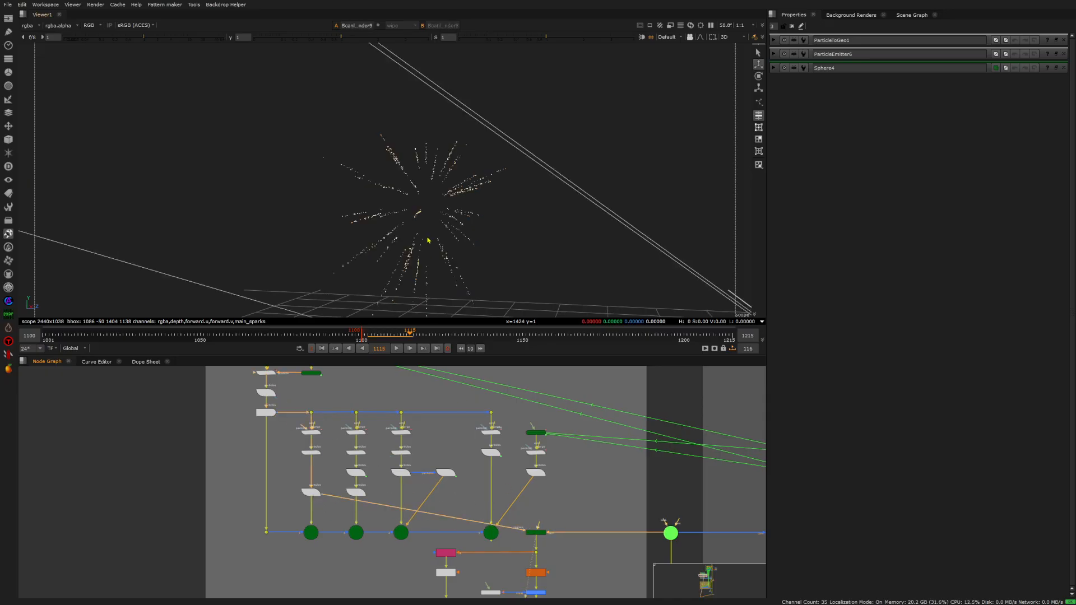
key("Tab")
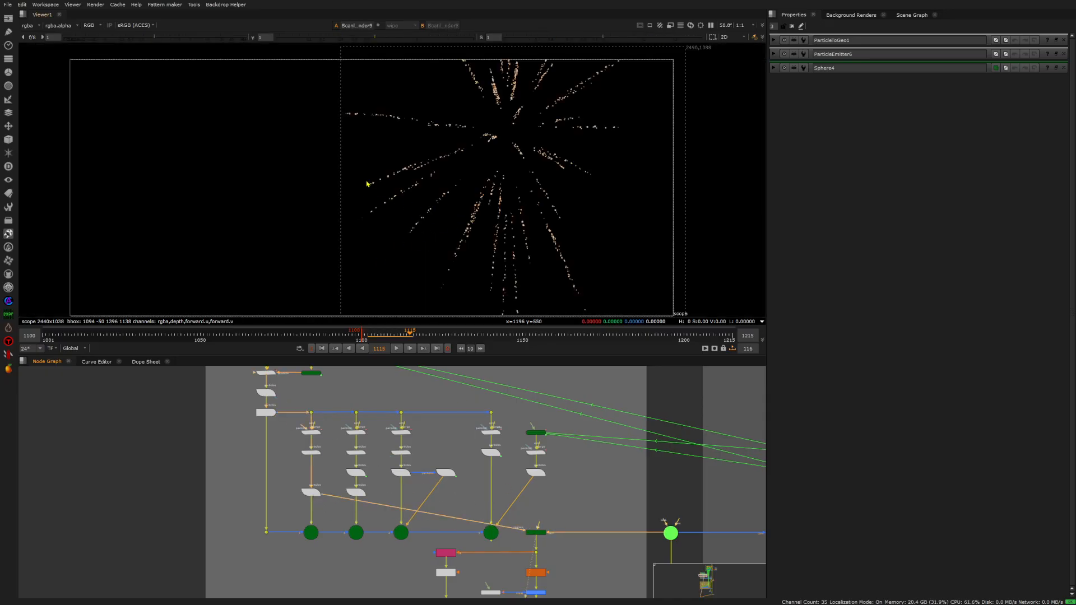
left_click(322, 348)
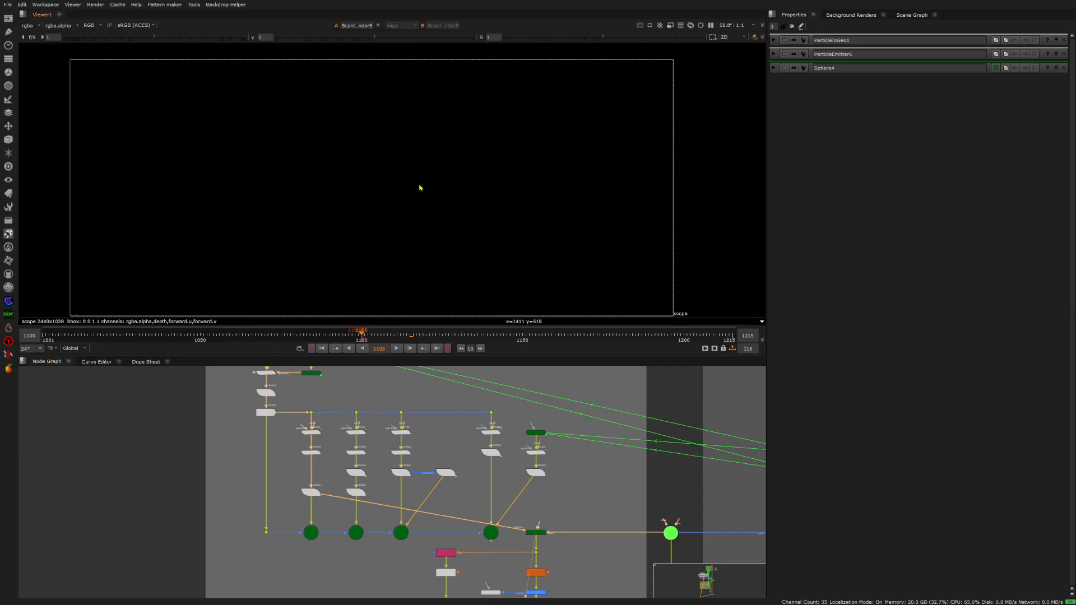
left_click(397, 349)
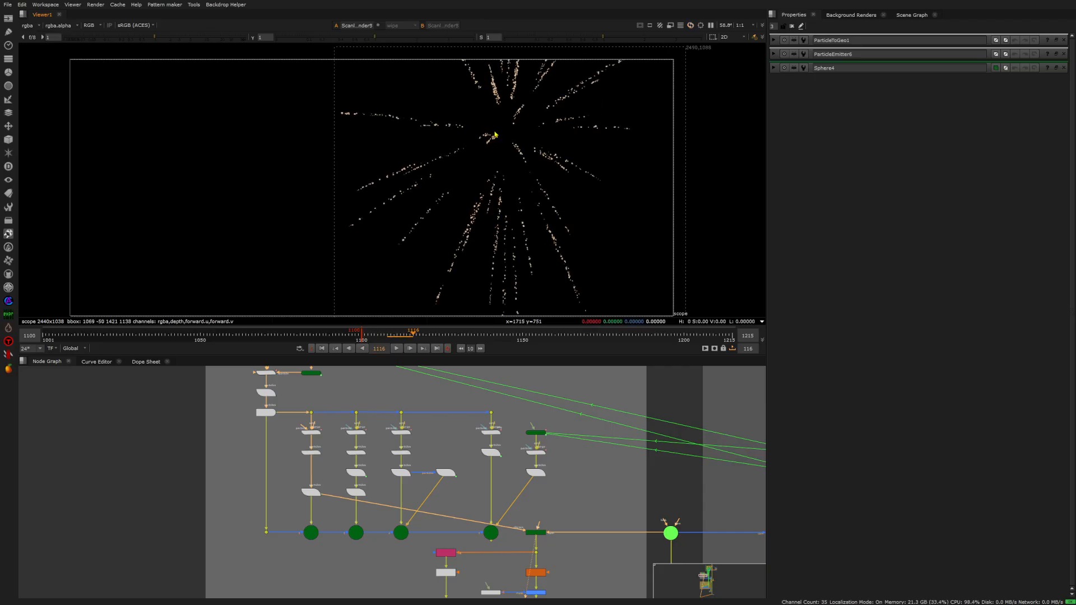
- Open ParticleEmitter10 and scrub through frames 1106 and 1111 onward to examine its animated emission rate
scroll(317, 429, "up", 5)
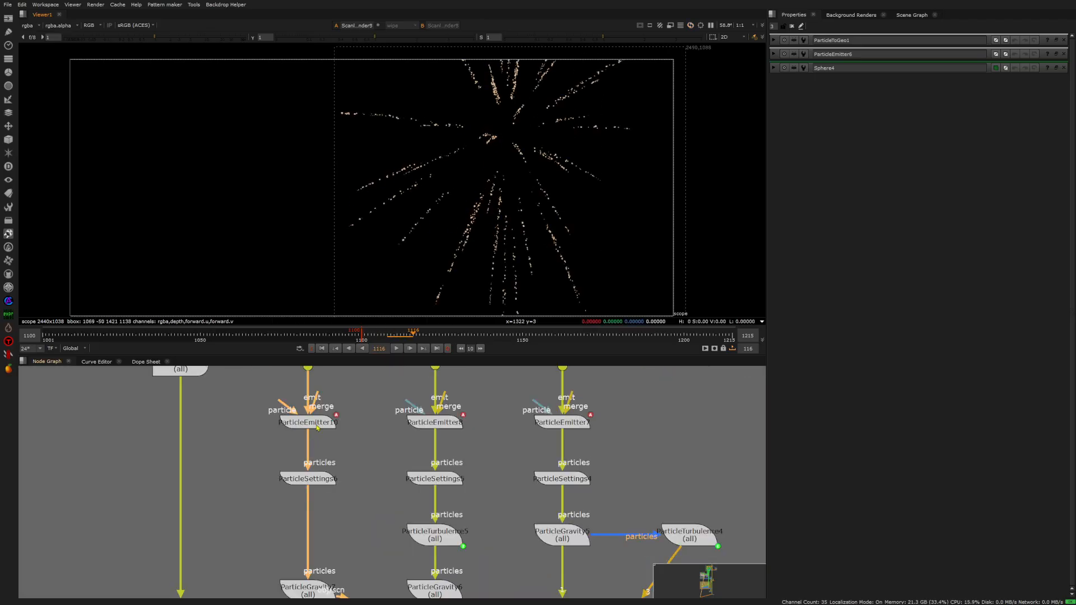
double_click(317, 424)
left_click(381, 336)
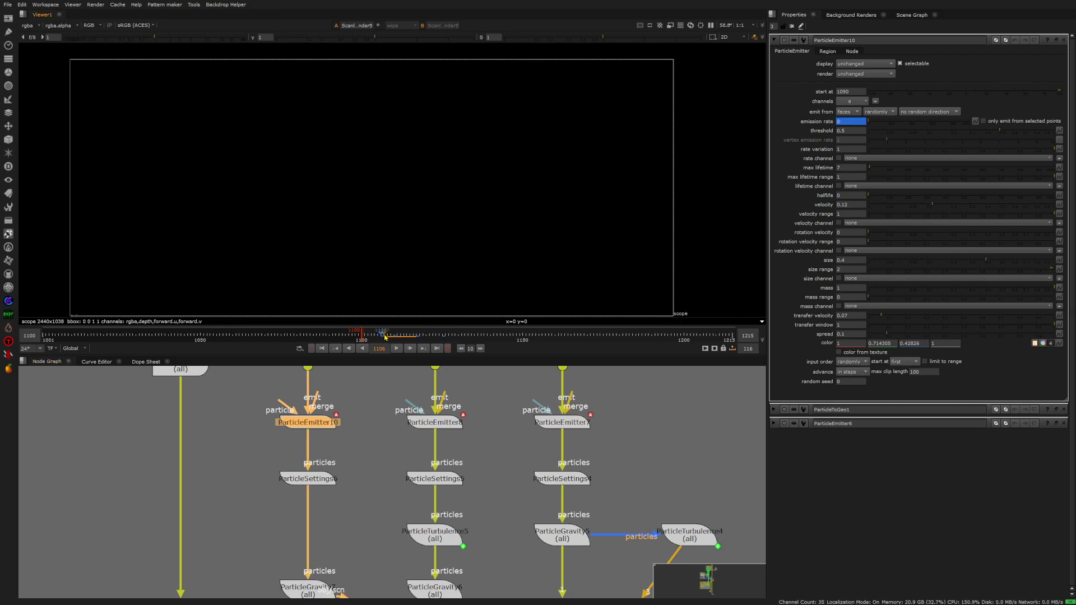
left_click(394, 336)
left_click(396, 336)
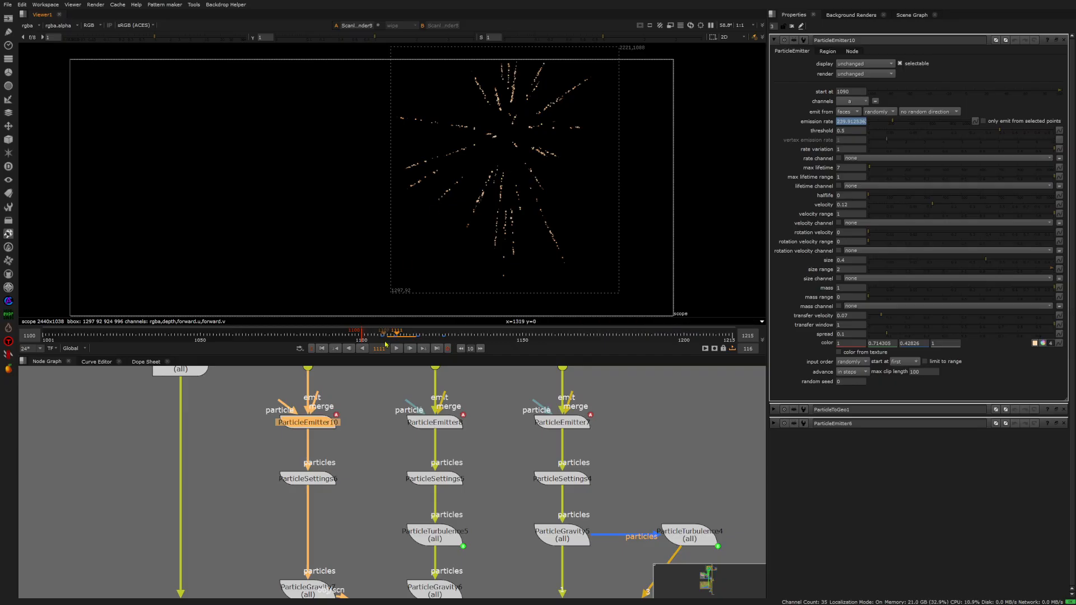
left_click_drag(396, 338, 416, 338)
key("alt+Right")
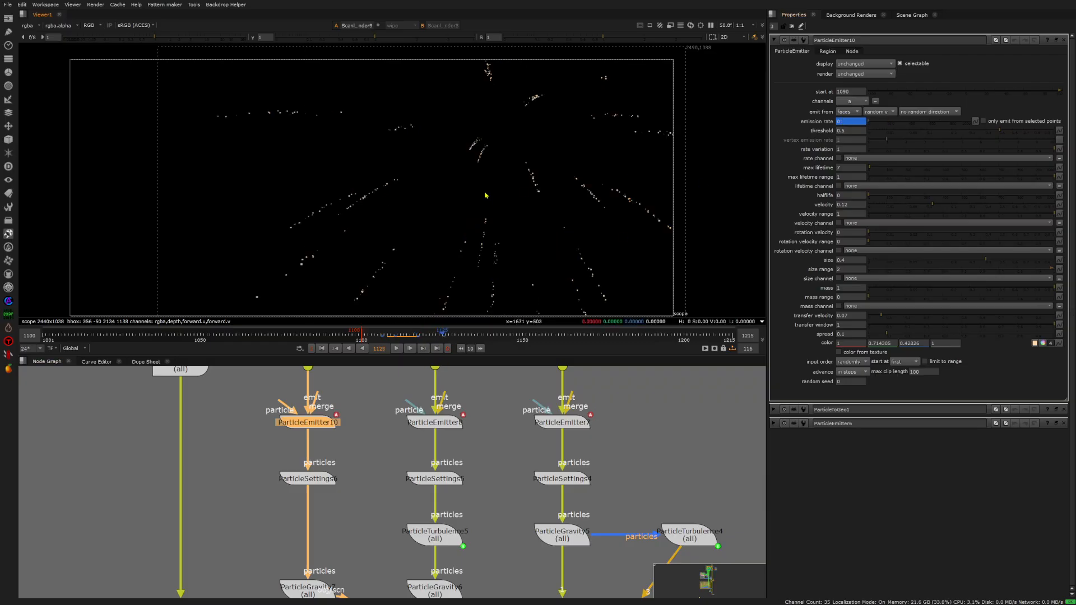
- Go back to the start of the burst and replay it to examine the first branch's trails
left_click(377, 338)
left_click(398, 348)
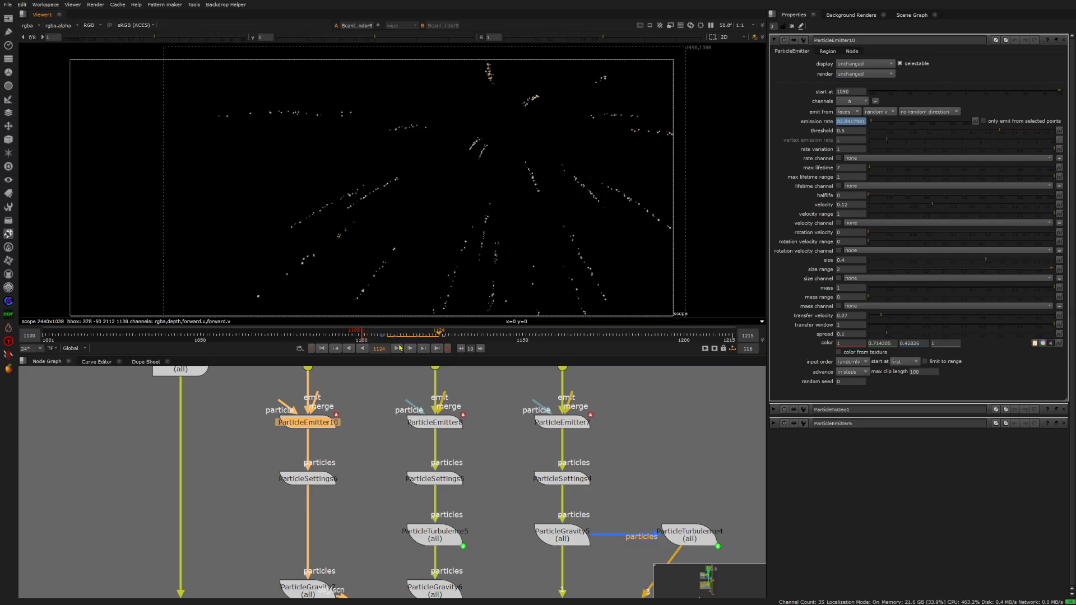
left_click(397, 349)
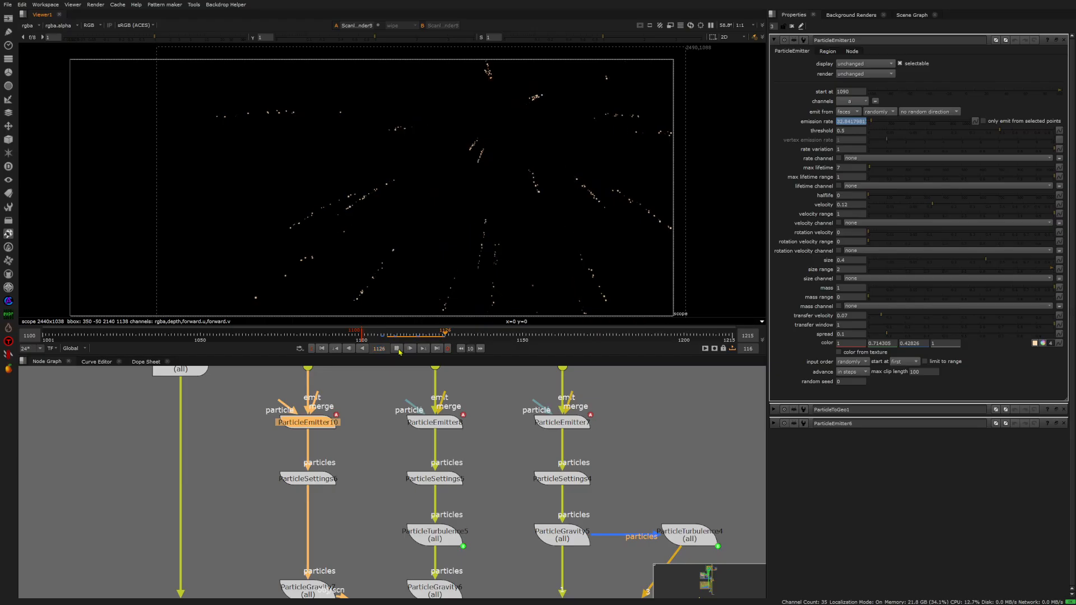
- Connect the ScanlineRender to ParticleGravity6 in the second branch and play the result from frame 1100 to 1137
scroll(350, 425, "down", 4)
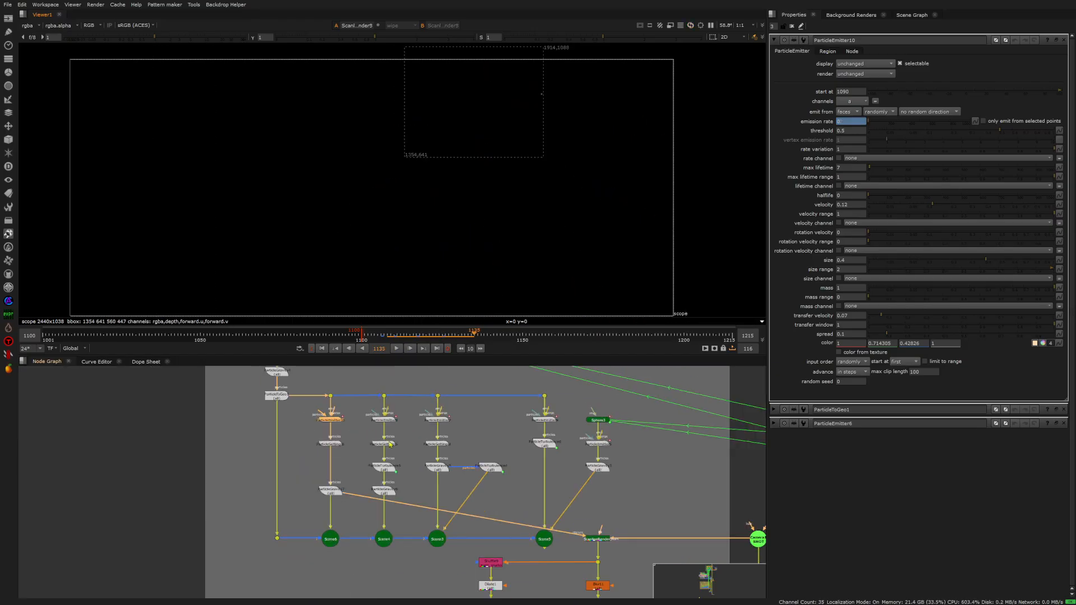
middle_click_drag(390, 445, 366, 444)
left_click_drag(324, 494, 361, 491)
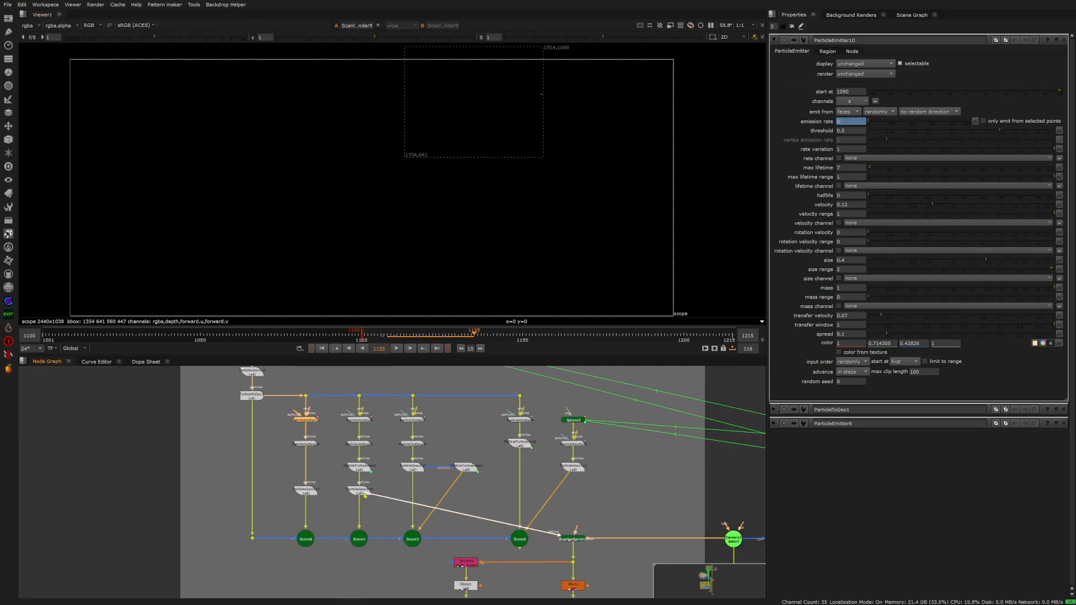
left_click(321, 349)
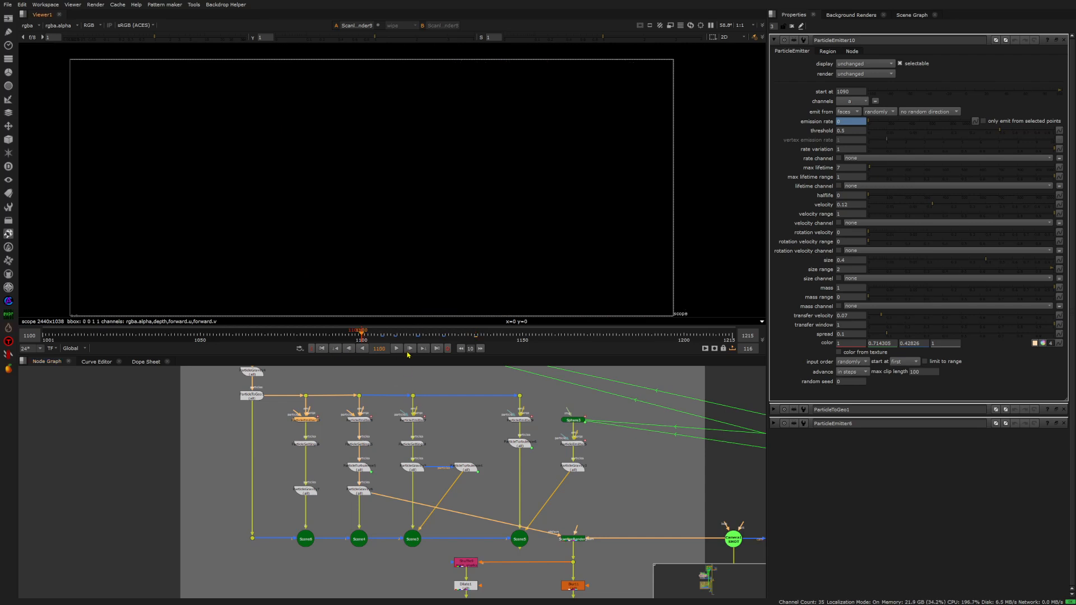
left_click(397, 348)
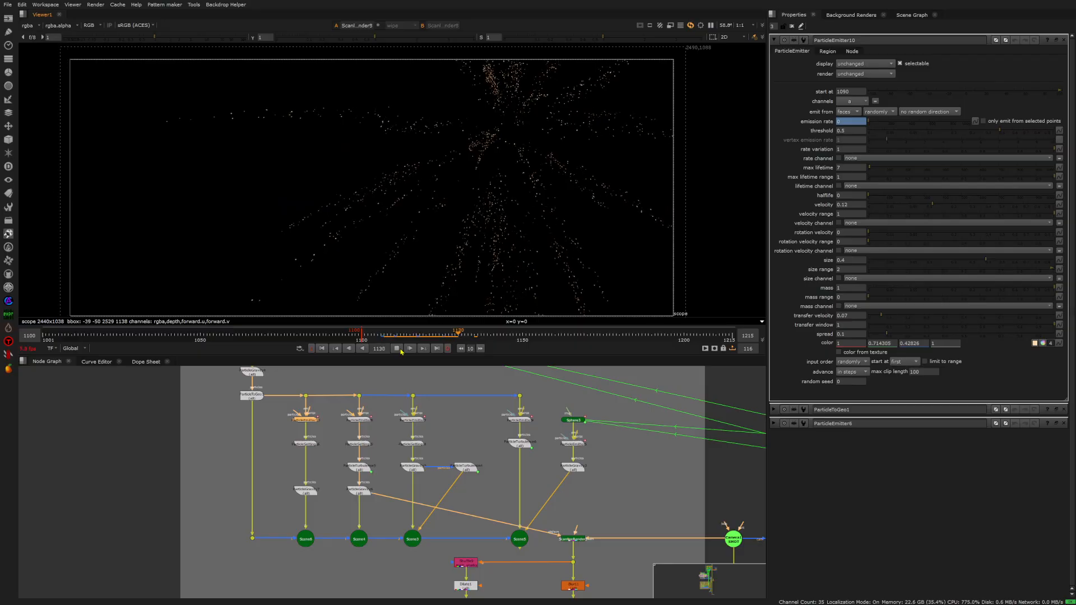
left_click(401, 351)
- Open ParticleTurbulence5 and play the second branch from frame 1111 to 1121 to examine its turbulence
scroll(361, 466, "up", 5)
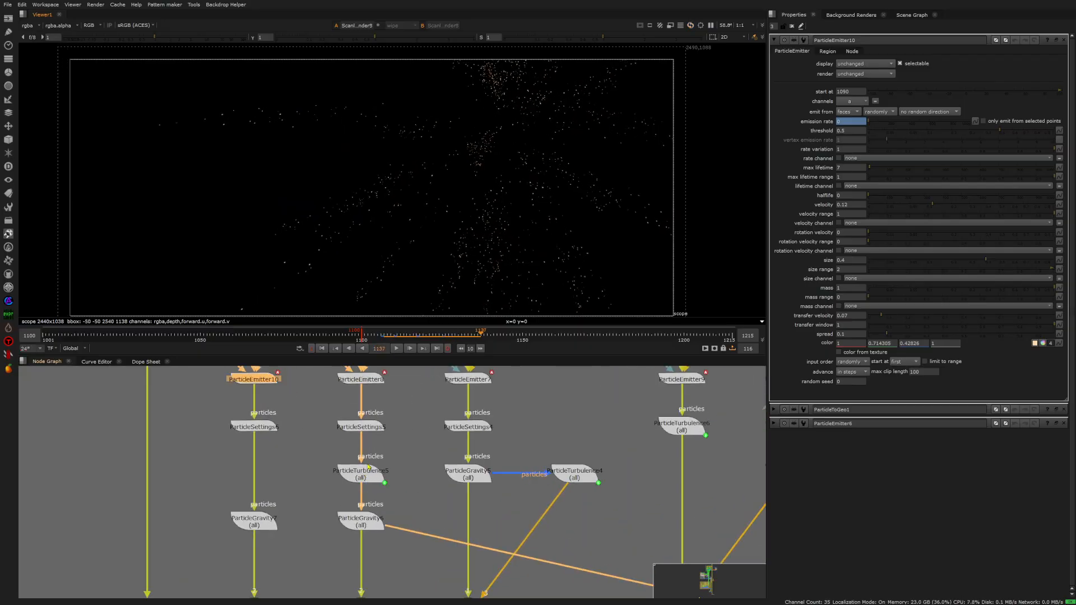
double_click(363, 475)
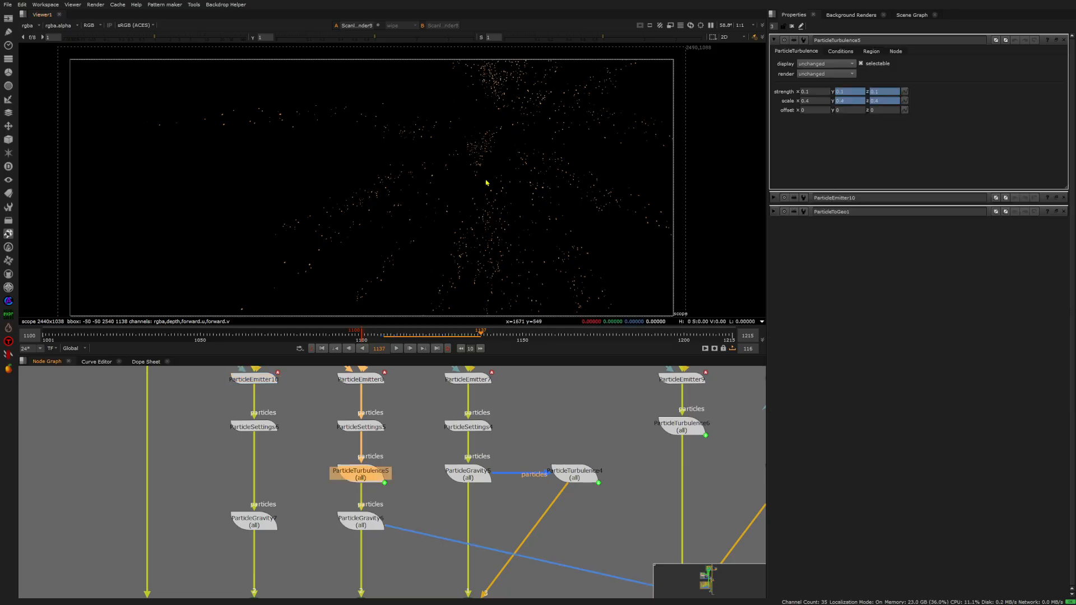
left_click(396, 335)
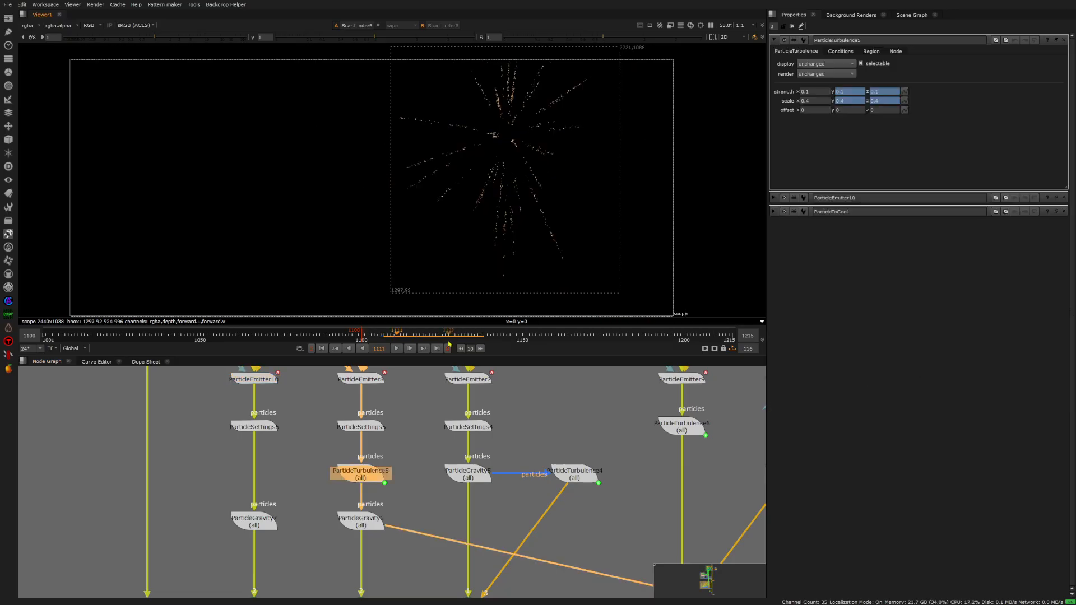
left_click(397, 349)
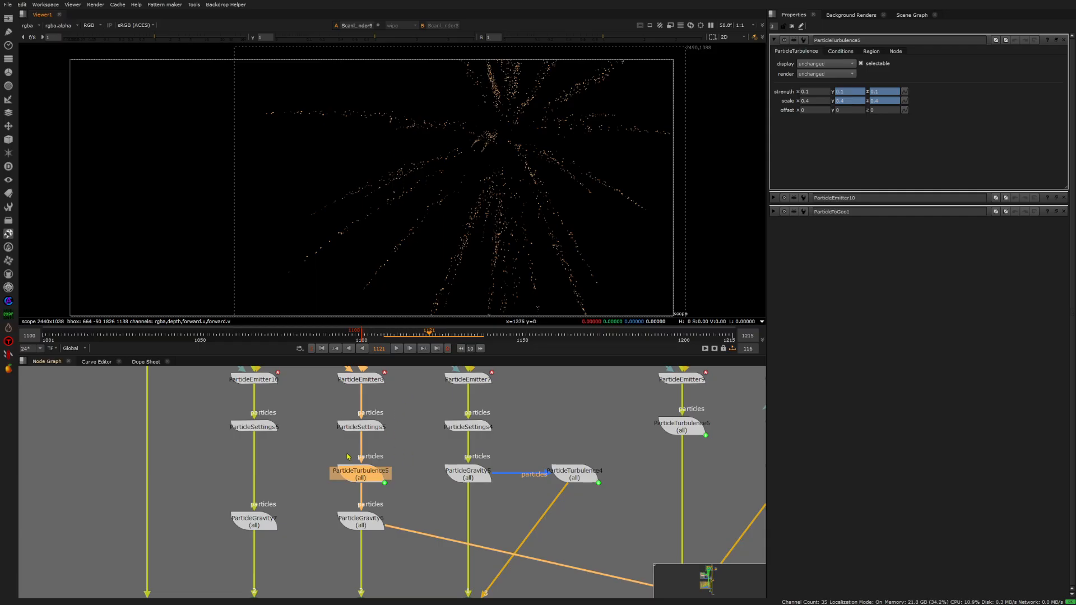
- Connect the ScanlineRender to ParticleGravity5 in the third branch and play its particles, stopping at frame 1120
scroll(365, 468, "down", 3)
left_click_drag(383, 505, 421, 471)
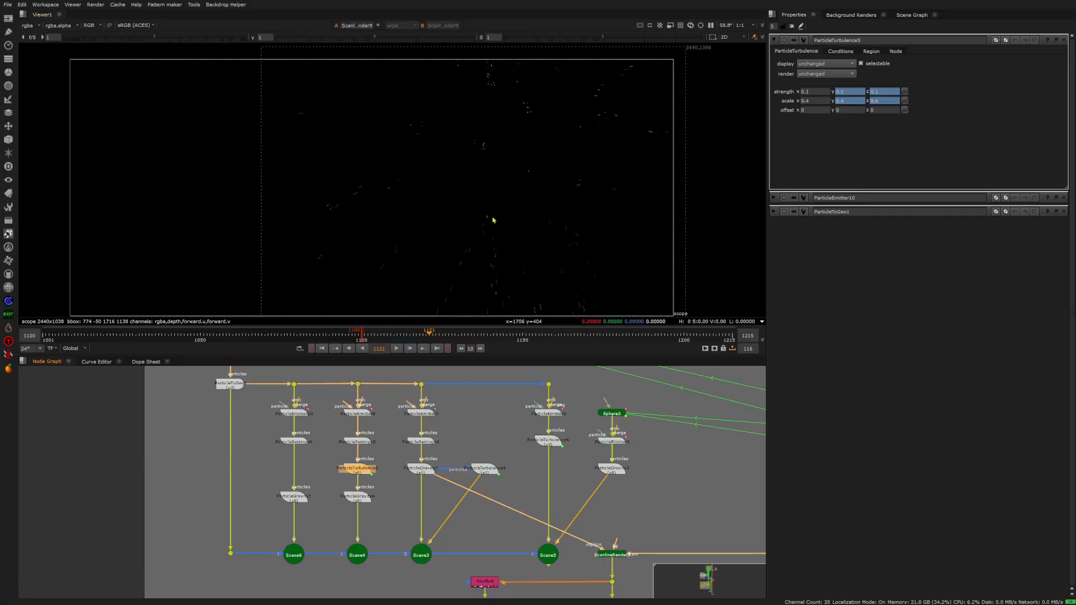
left_click(397, 349)
key("k")
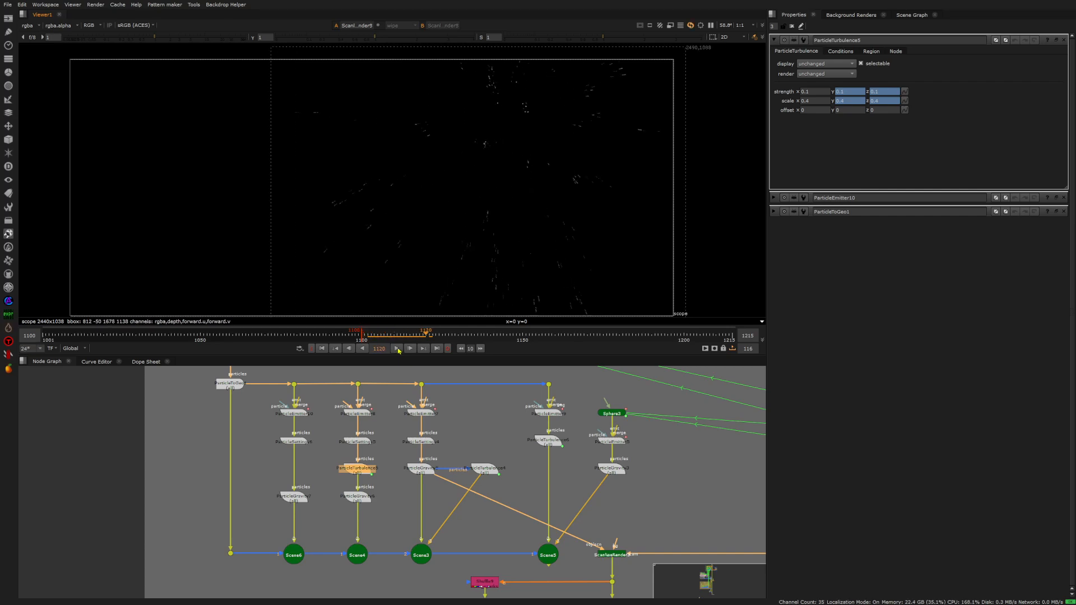
- Connect the ScanlineRender to ParticleTurbulence4, then reconnect it to the Scene node below the third branch to render the combined particles
left_click_drag(445, 481, 487, 471)
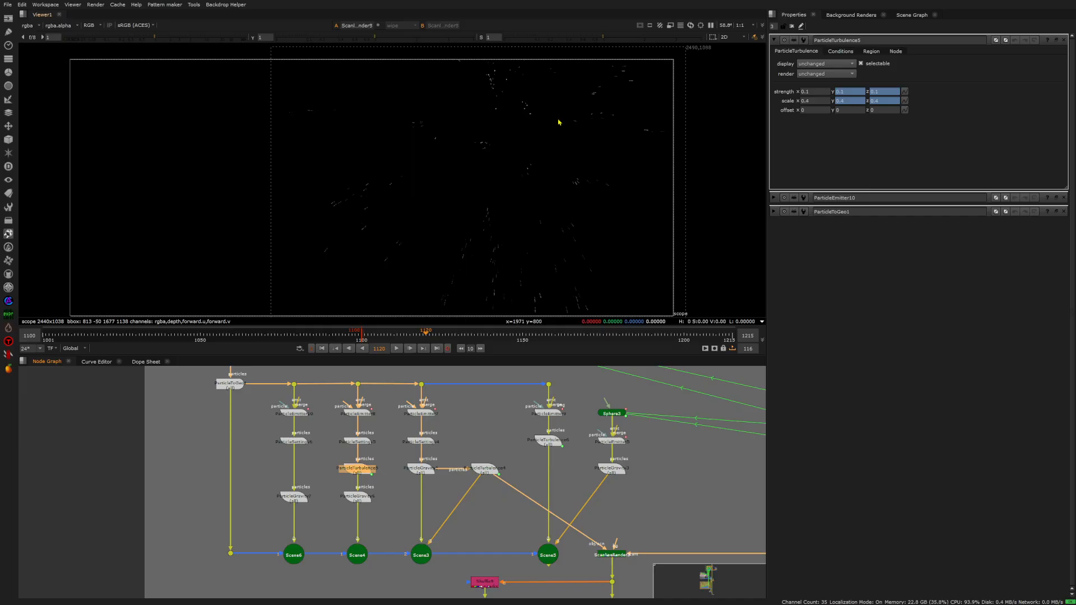
middle_click_drag(496, 531, 435, 483)
left_click_drag(427, 487, 337, 551)
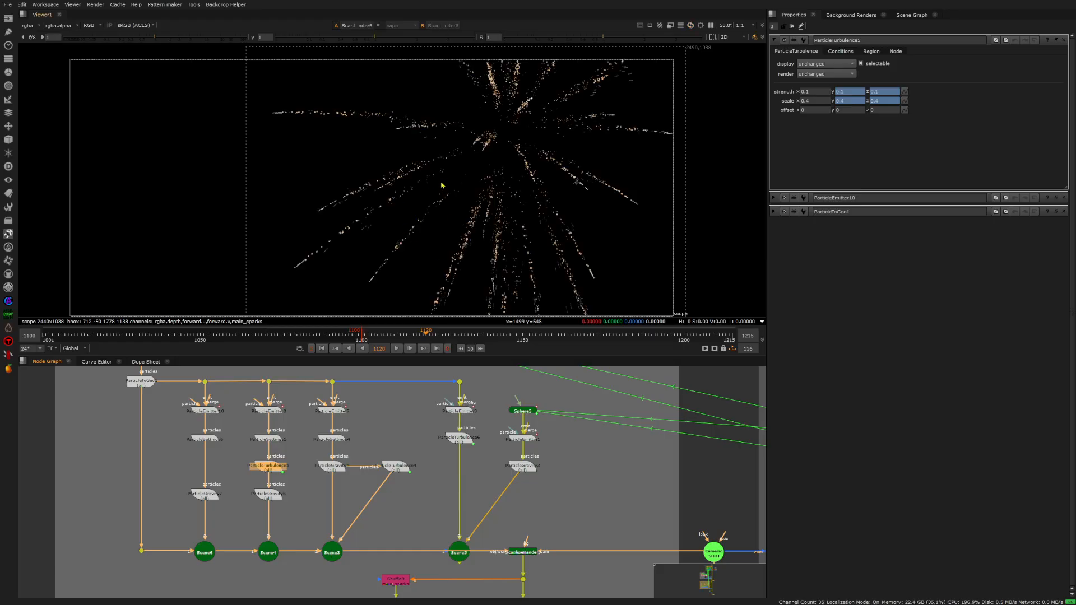
- Connect the ScanlineRender's object input directly to the particle turbulence node above Scene5, and raise the viewer gain to 3.6
scroll(461, 130, "up", 3)
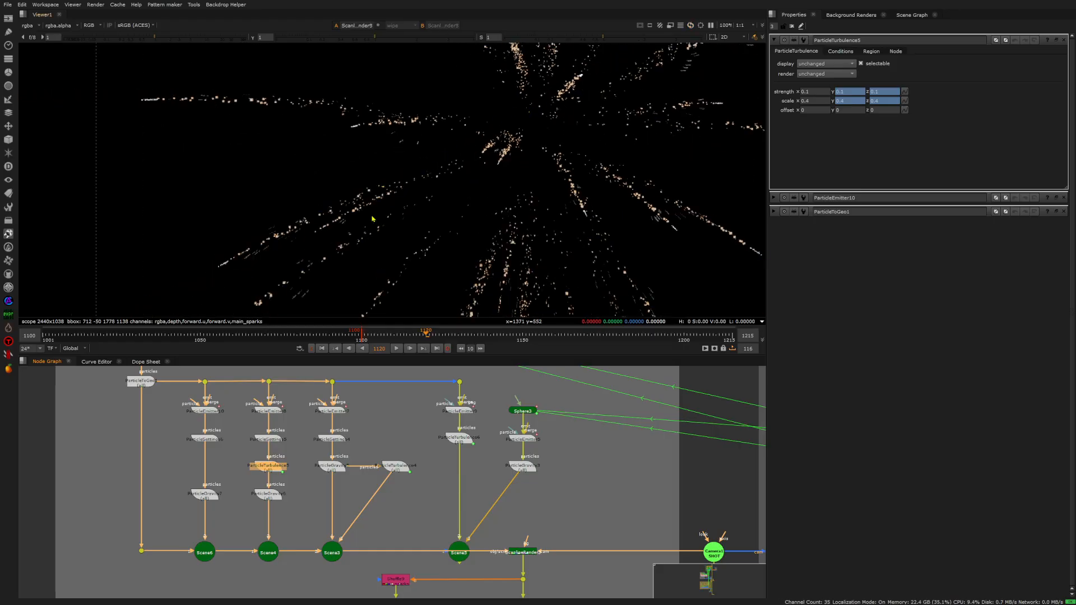
scroll(372, 219, "up", 6)
scroll(401, 164, "down", 8)
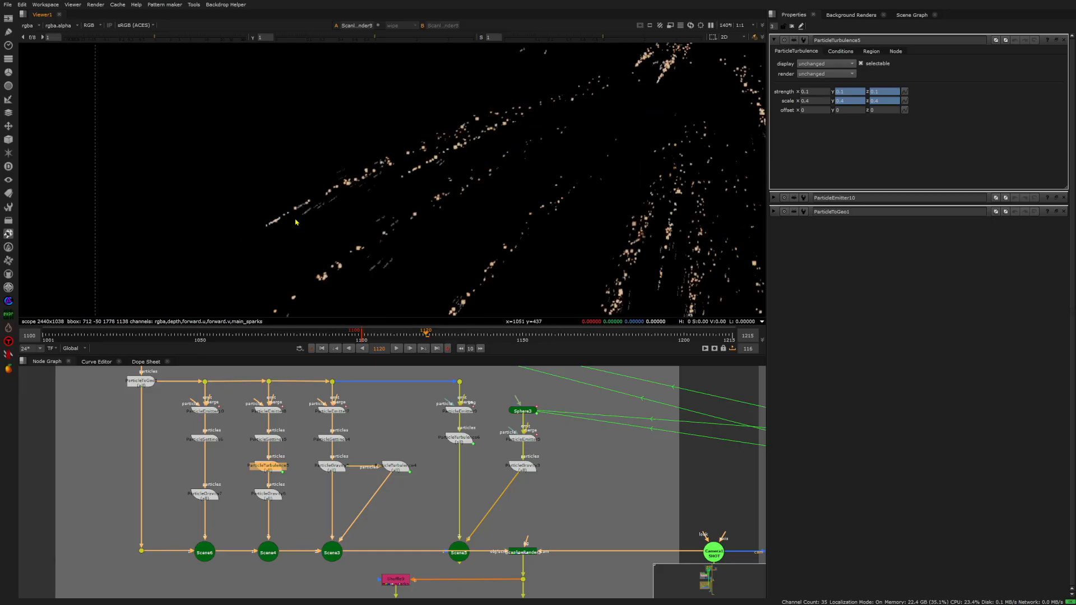
scroll(428, 165, "down", 3)
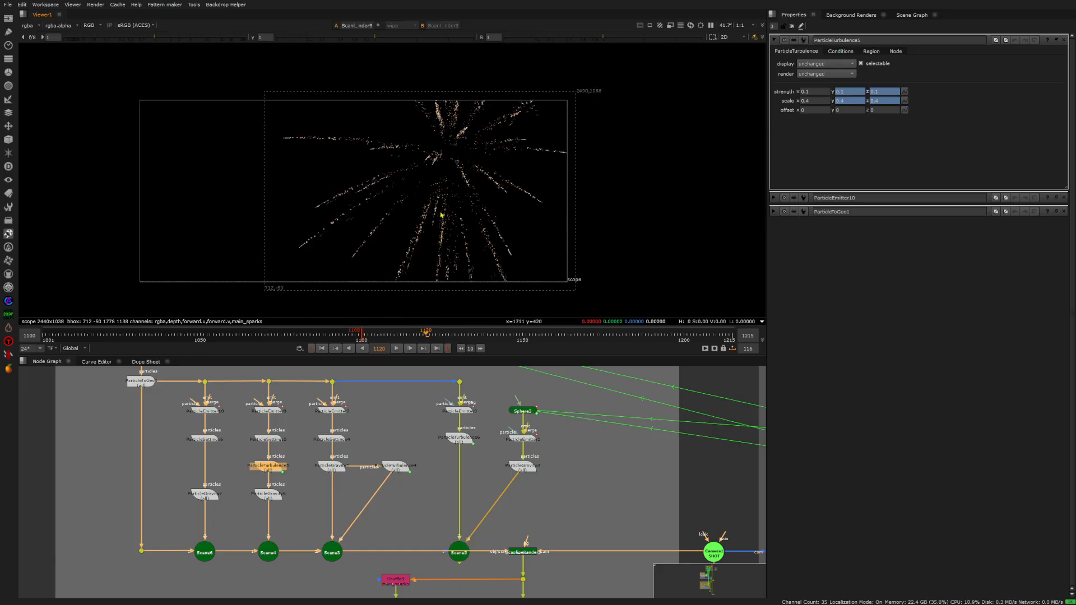
middle_click_drag(424, 545, 345, 500)
left_click_drag(422, 507, 382, 395)
scroll(443, 169, "up", 2)
left_click(183, 37)
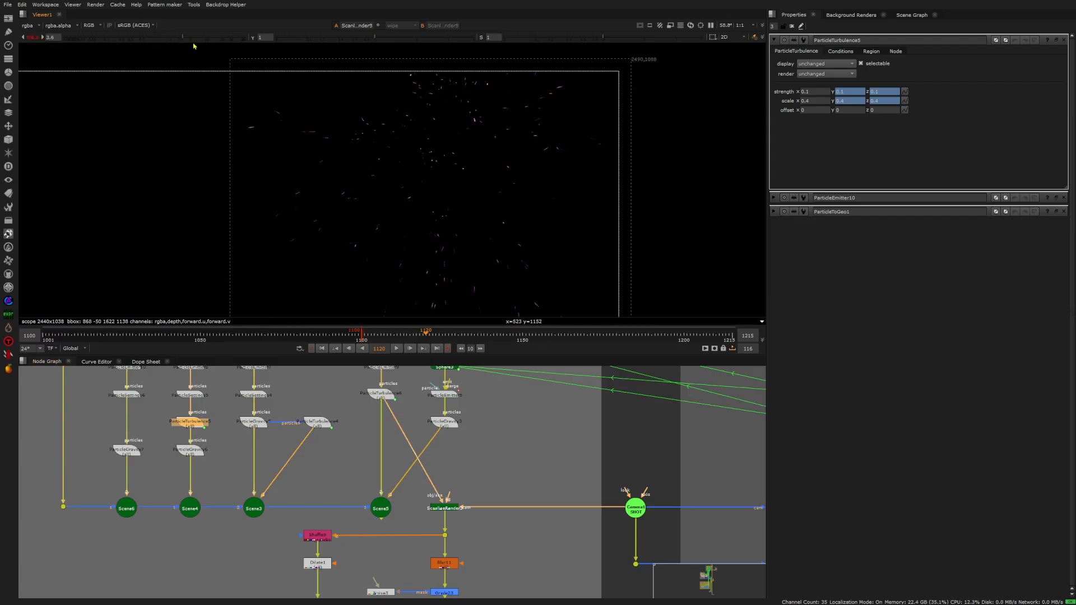
scroll(444, 168, "down", 1)
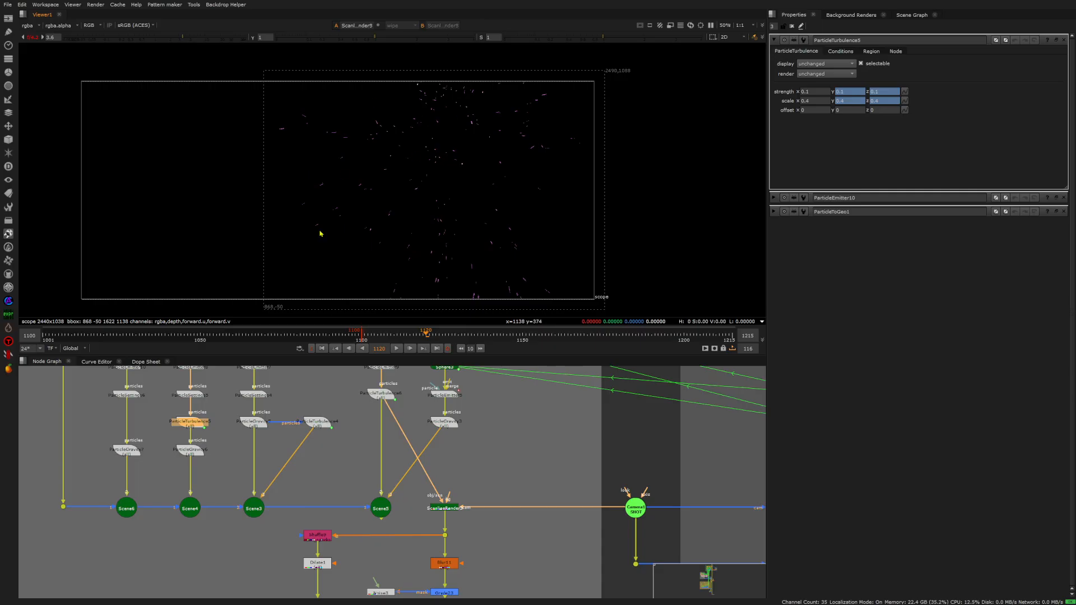
- Play back and scrub the isolated turbulence branch to inspect how its sparks move
left_click(395, 348)
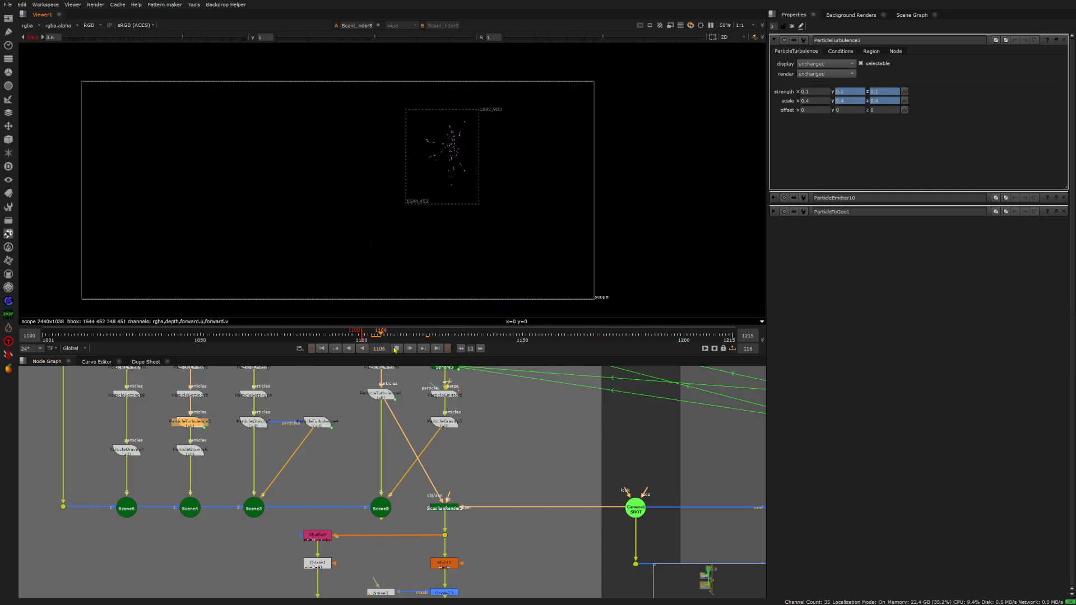
left_click(396, 349)
left_click(415, 336)
left_click_drag(415, 336, 430, 337)
- Connect the ScanlineRender's object input to the last particle node of the sphere-fed branch, and play back its sparks
left_click_drag(400, 407, 441, 424)
left_click(349, 348)
left_click(396, 349)
left_click(396, 349)
left_click(404, 335)
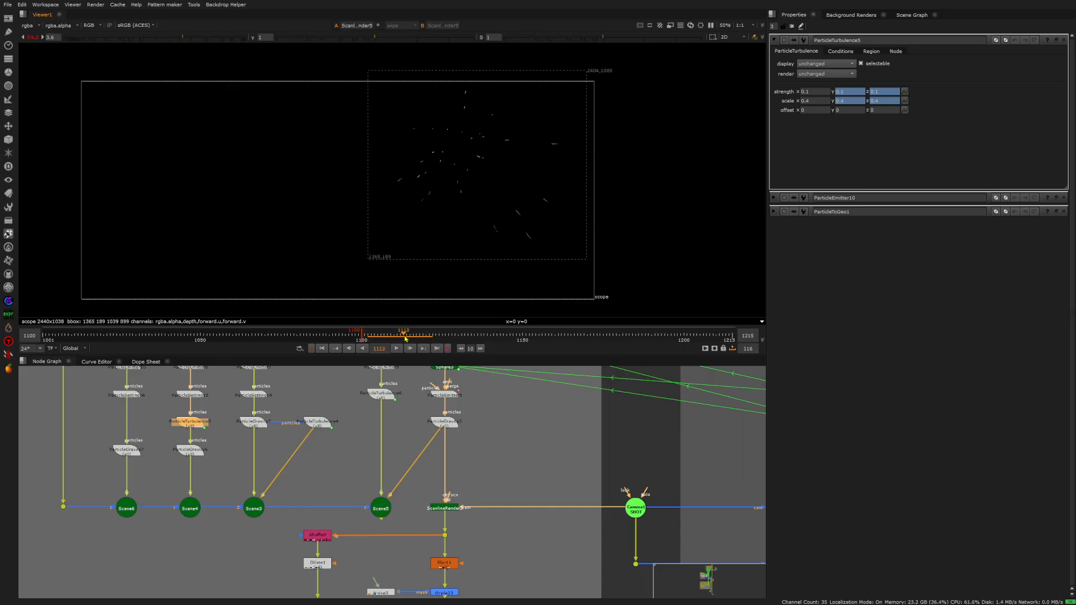
- Reconnect the ScanlineRender's object input to Scene5, and play back the combined spark explosion
left_click_drag(440, 450, 383, 507)
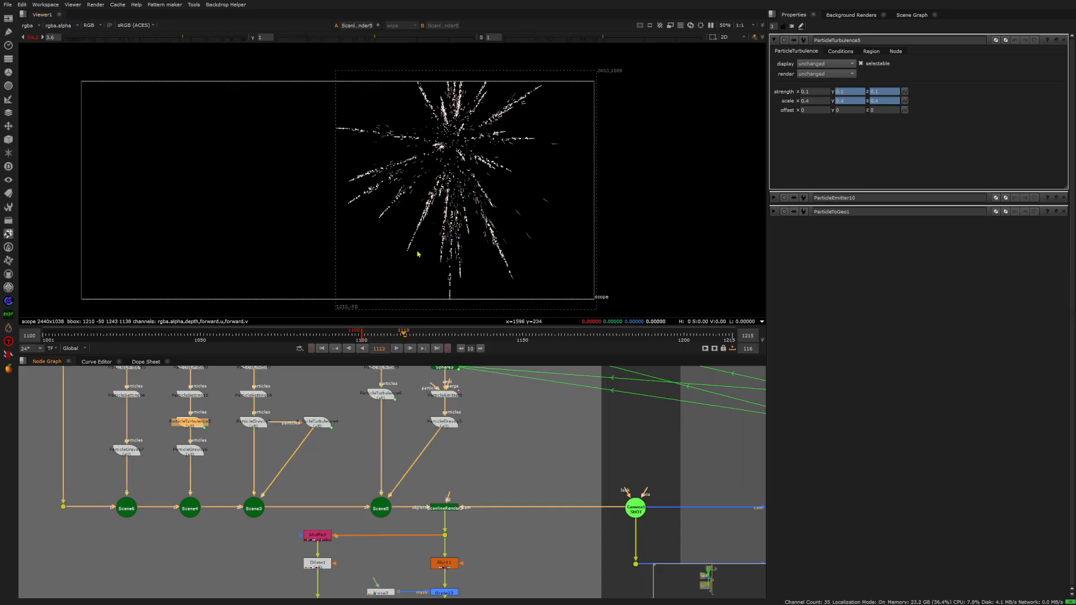
left_click(397, 349)
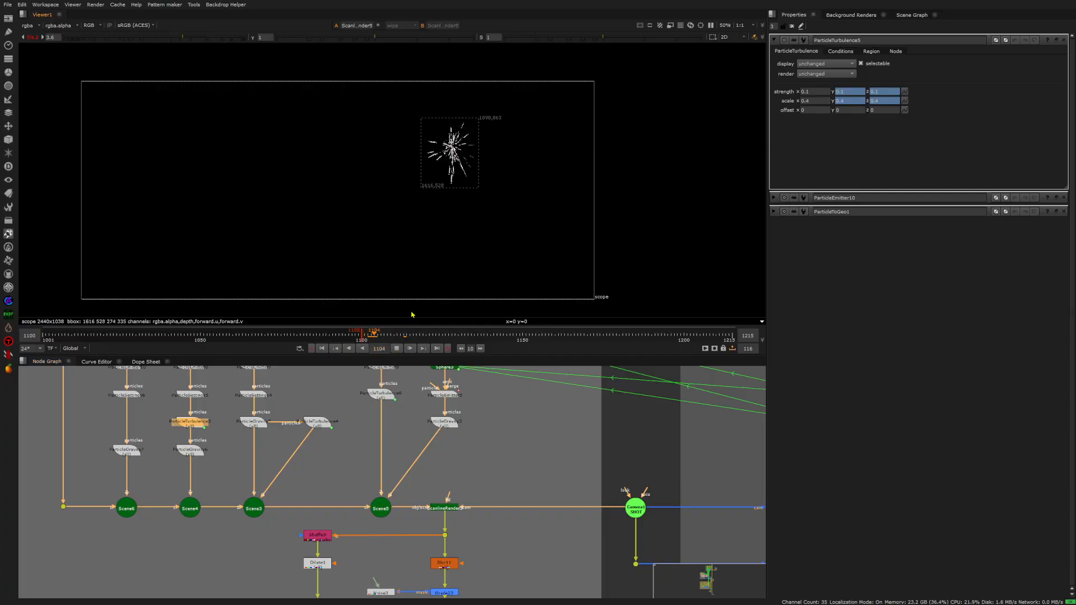
left_click(396, 349)
left_click_drag(506, 341, 413, 344)
- View the output of Blur11 and disable the node to inspect the unblurred spark pixels up close
scroll(399, 410, "down", 3)
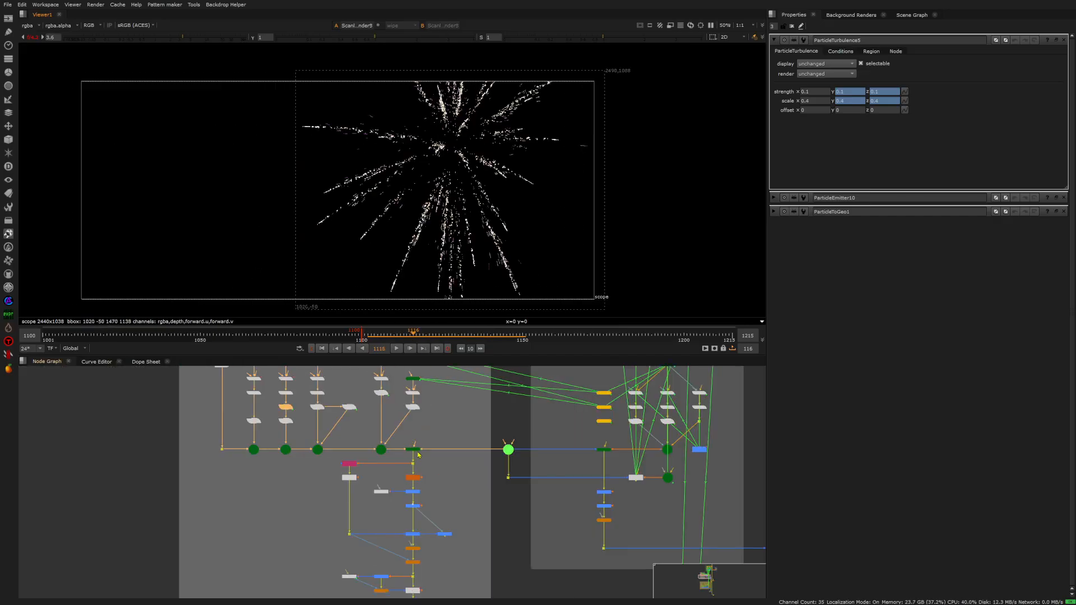
scroll(419, 455, "up", 3)
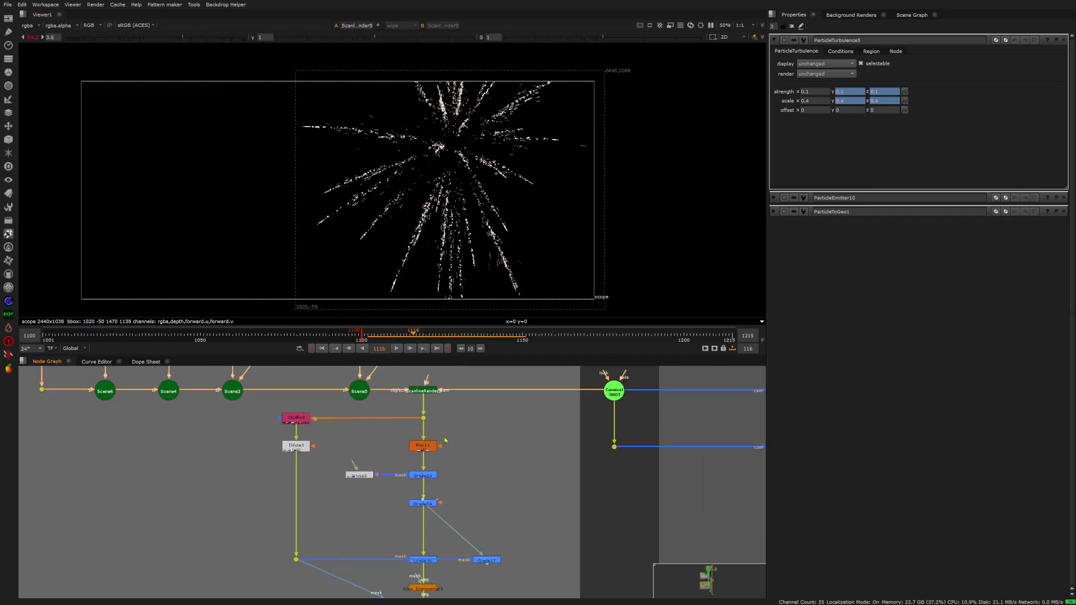
left_click(433, 449)
key("1")
scroll(450, 138, "up", 4)
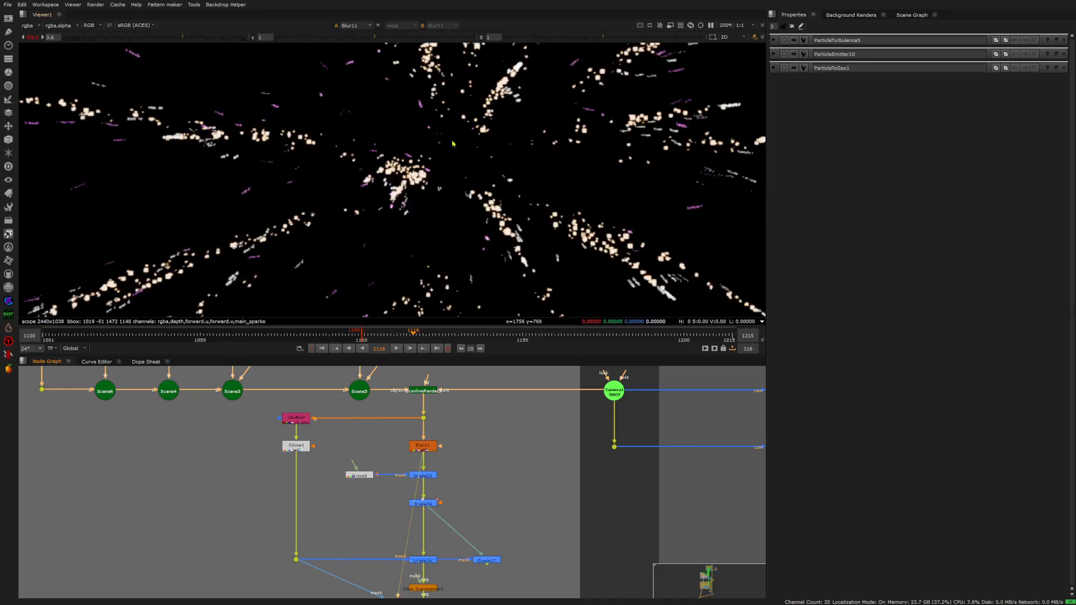
scroll(452, 143, "up", 2)
key("d")
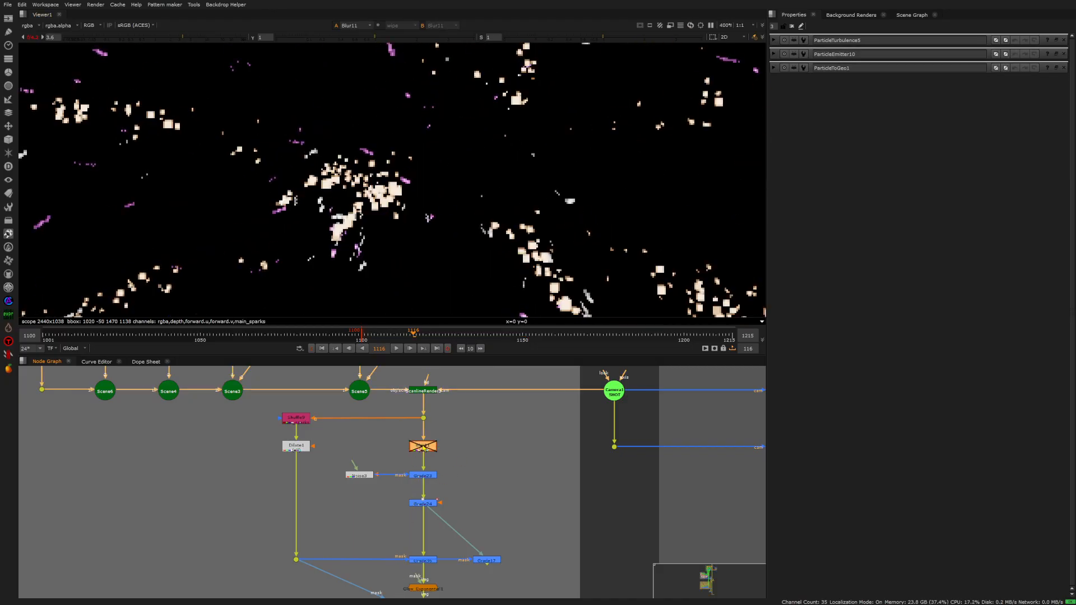
scroll(415, 215, "up", 3)
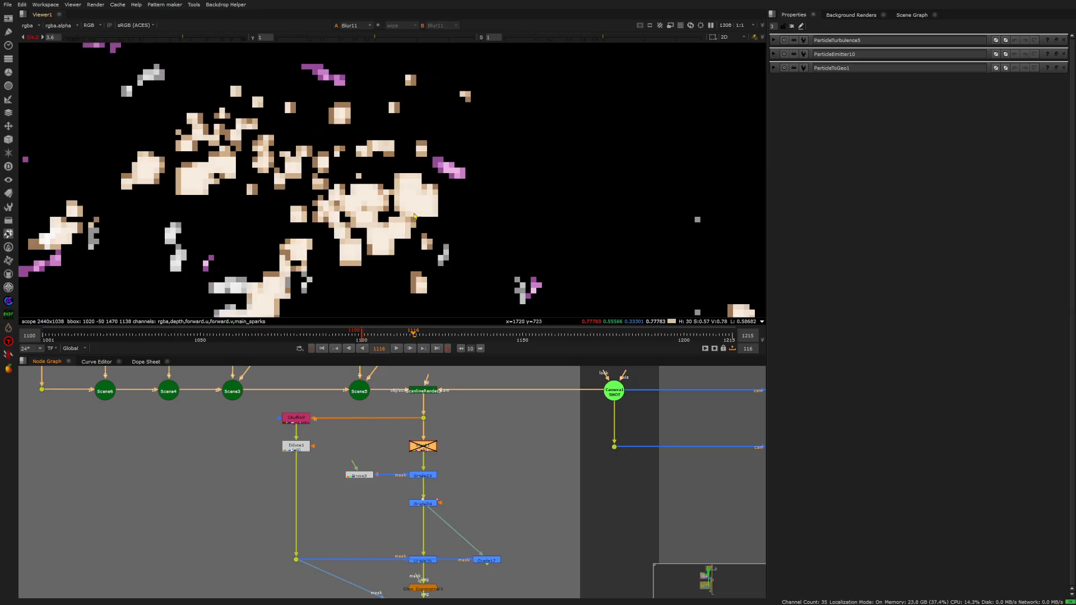
- Check the ScanlineRender's antialiasing settings, and toggle Blur11 to compare the spark edges, leaving it enabled
double_click(424, 390)
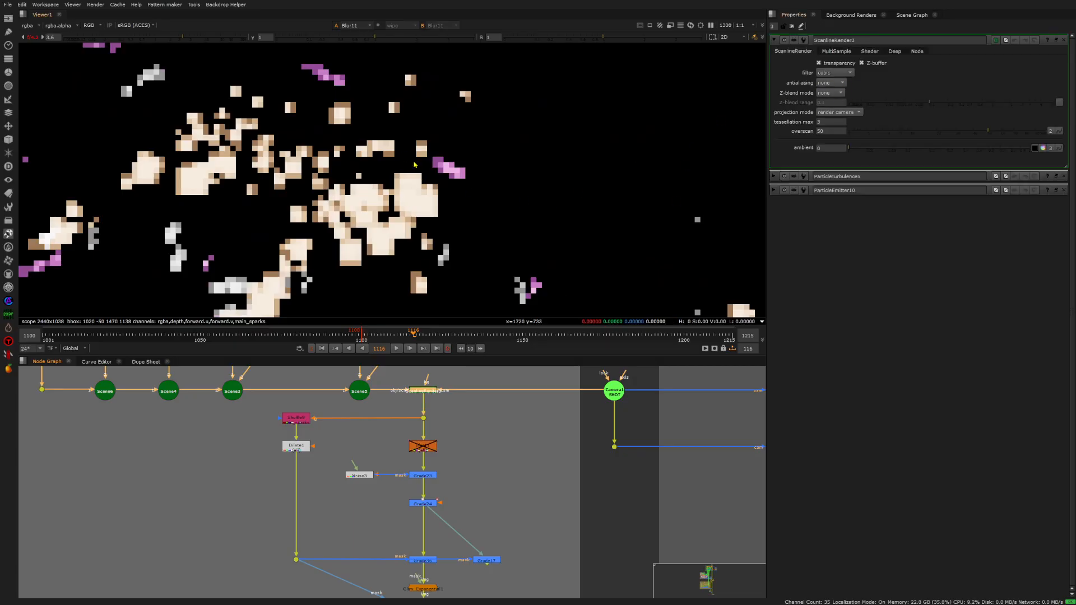
left_click(425, 449)
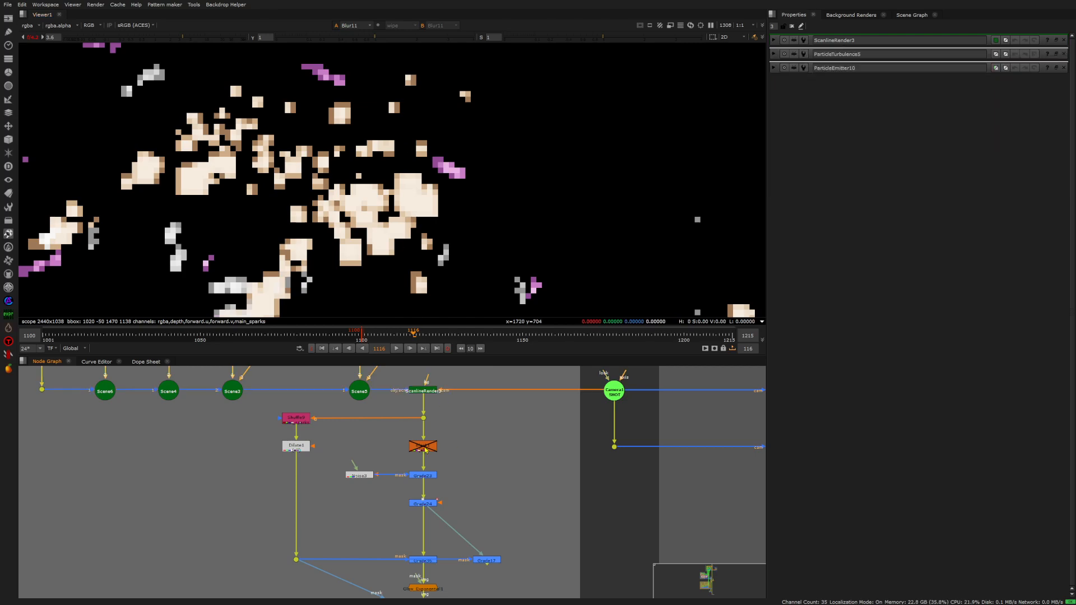
key("d")
key("d")
key("d")
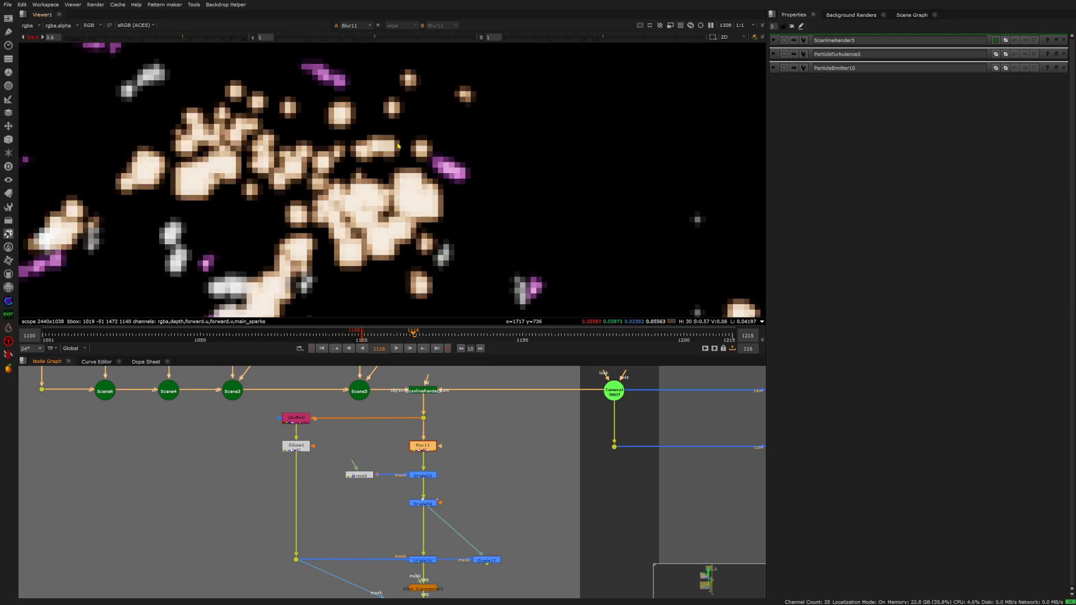
scroll(448, 145, "down", 5)
scroll(431, 153, "up", 3)
- Review the ScanlineRender settings again, and frame the blurred spark render in the viewer
left_click(774, 40)
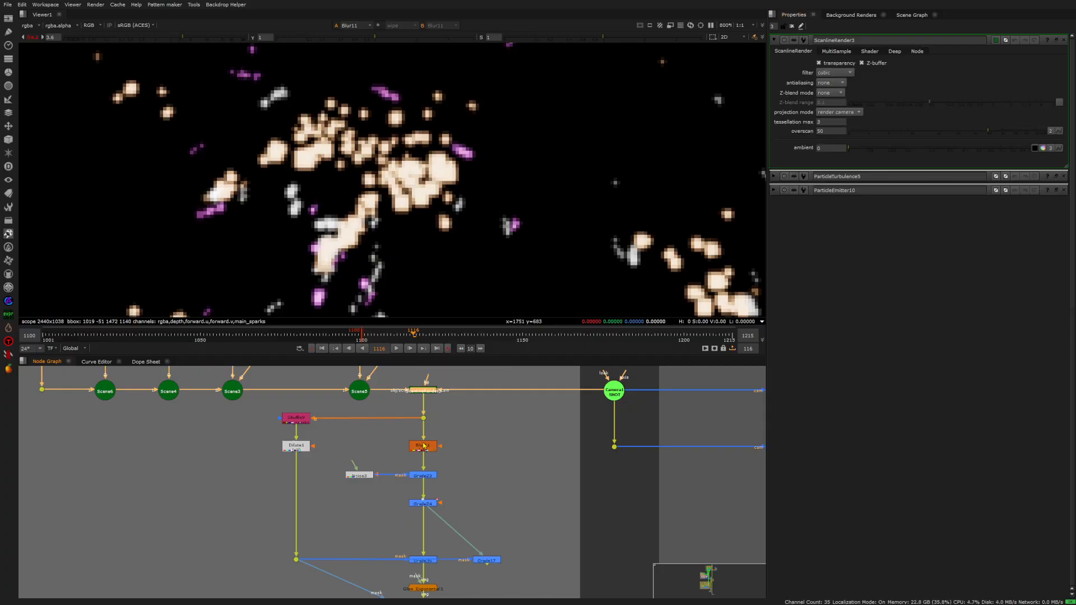
middle_click_drag(435, 427, 411, 403)
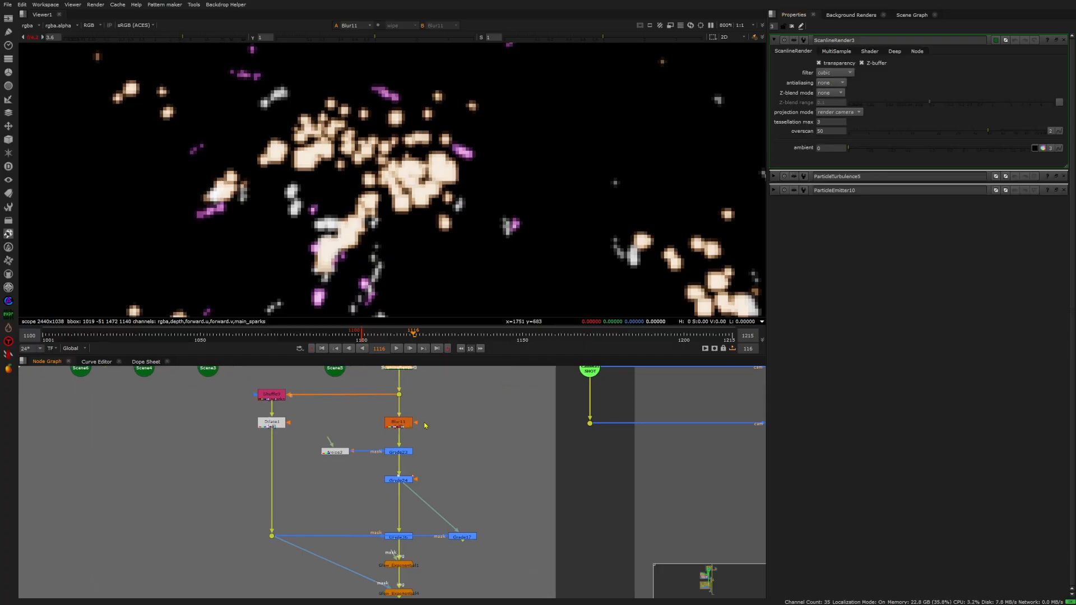
left_click(437, 434)
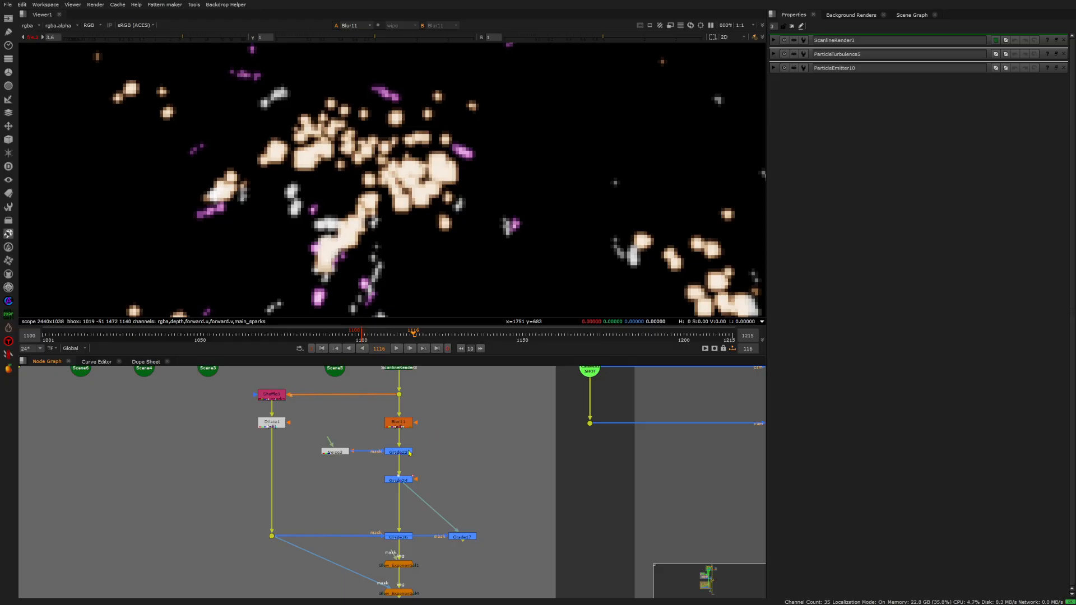
key("f")
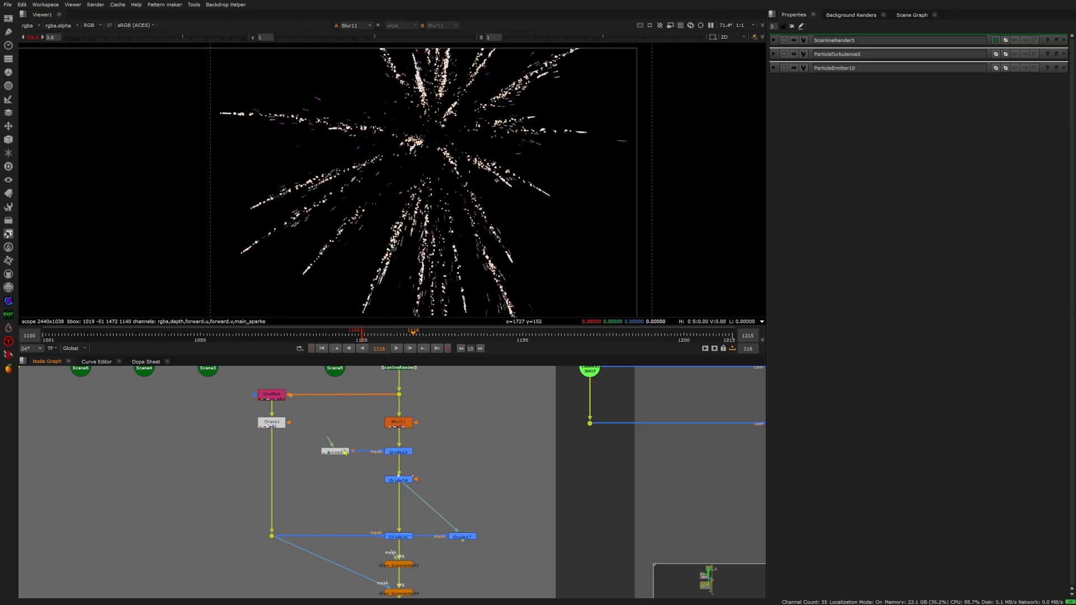
- View the full-frame output of Noise3, which feeds the mask of Grade23
double_click(343, 454)
key("1")
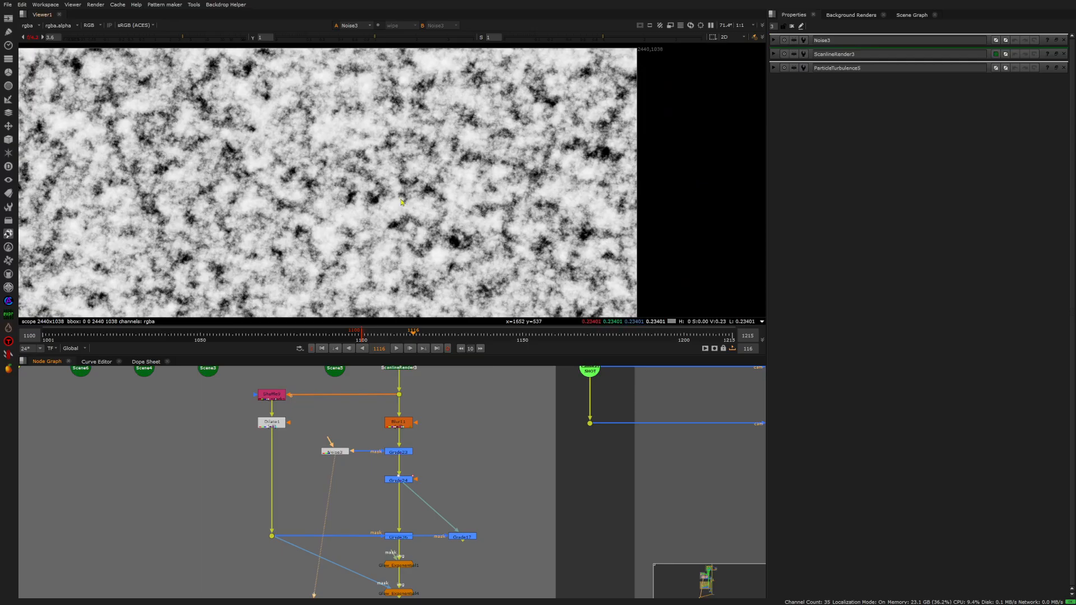
key("f")
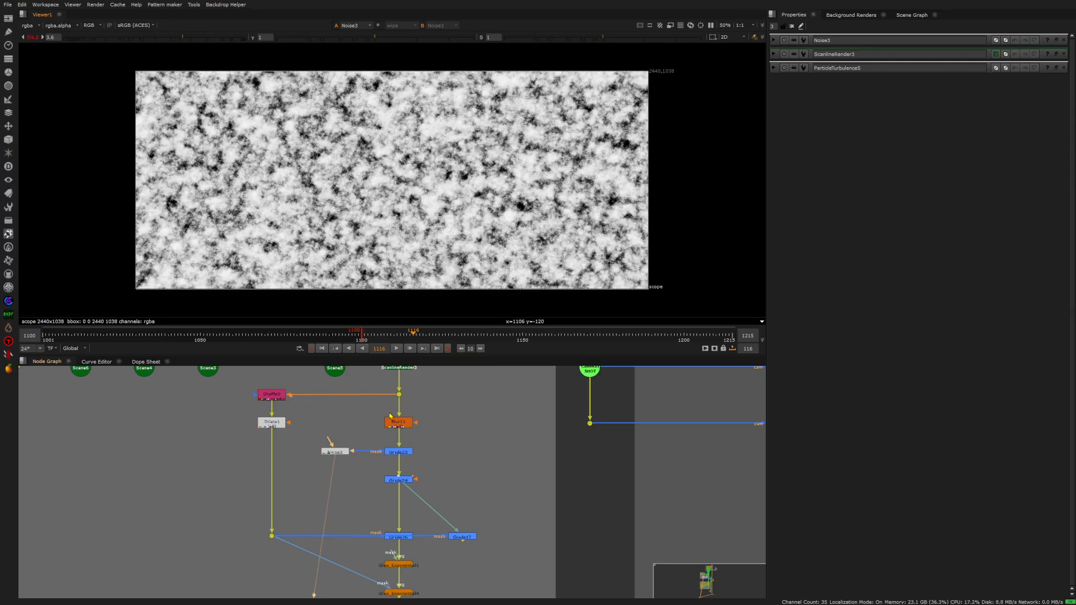
- View Grade23 and toggle it off and on to compare its effect on the sparks up close
scroll(409, 462, "up", 3)
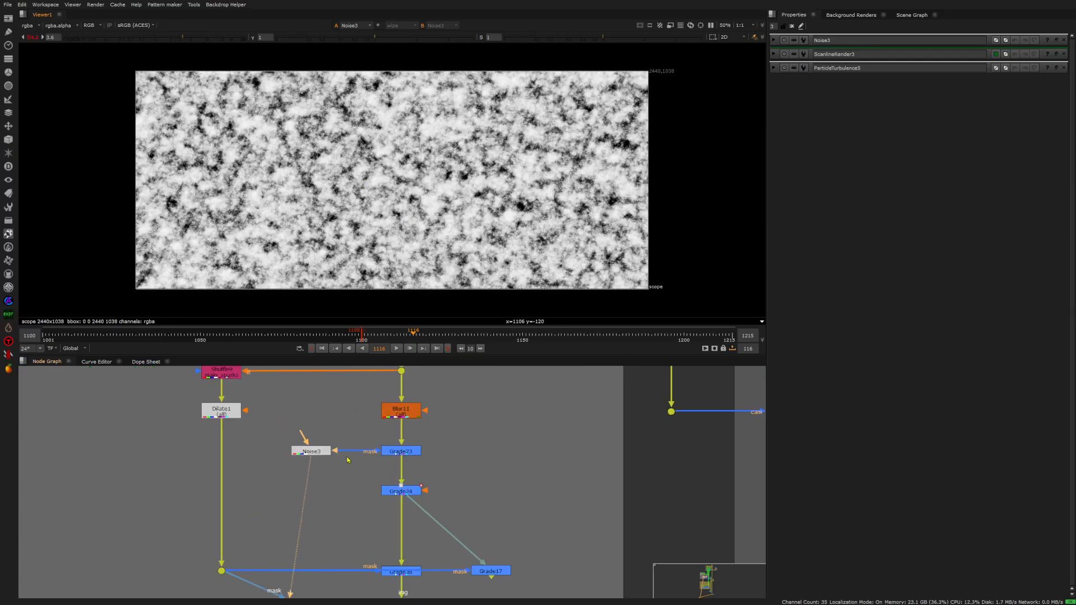
left_click(391, 453)
key("1")
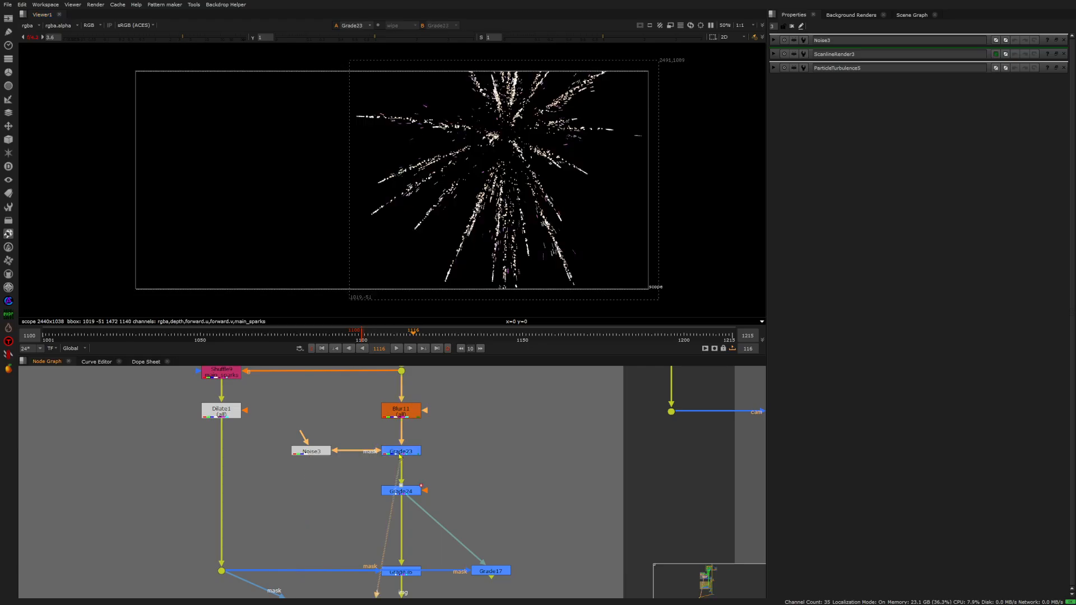
key("d")
key("d")
key("d")
key("d")
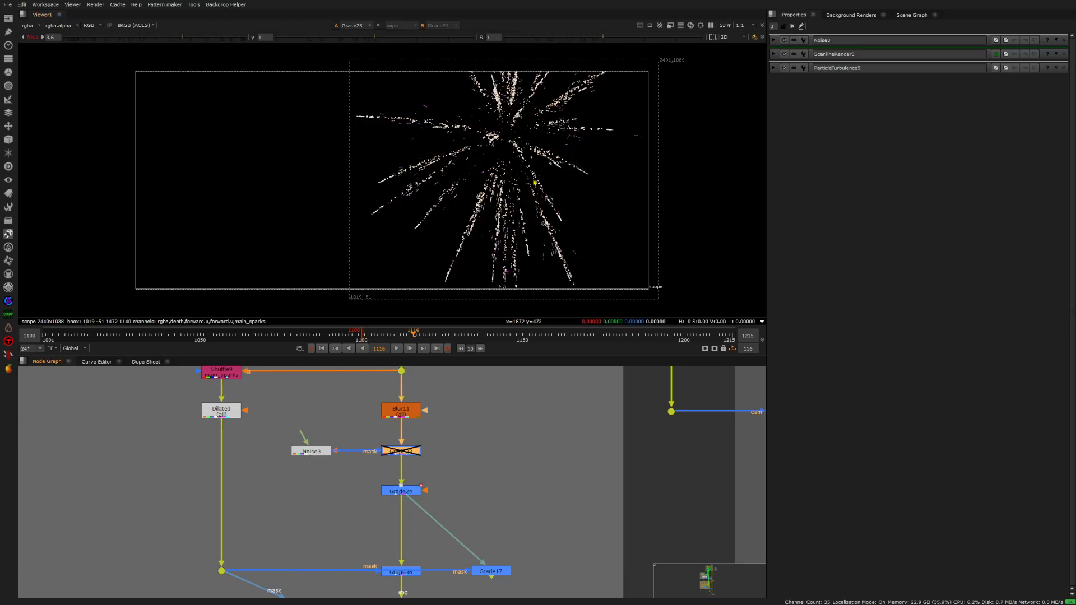
scroll(475, 86, "up", 5)
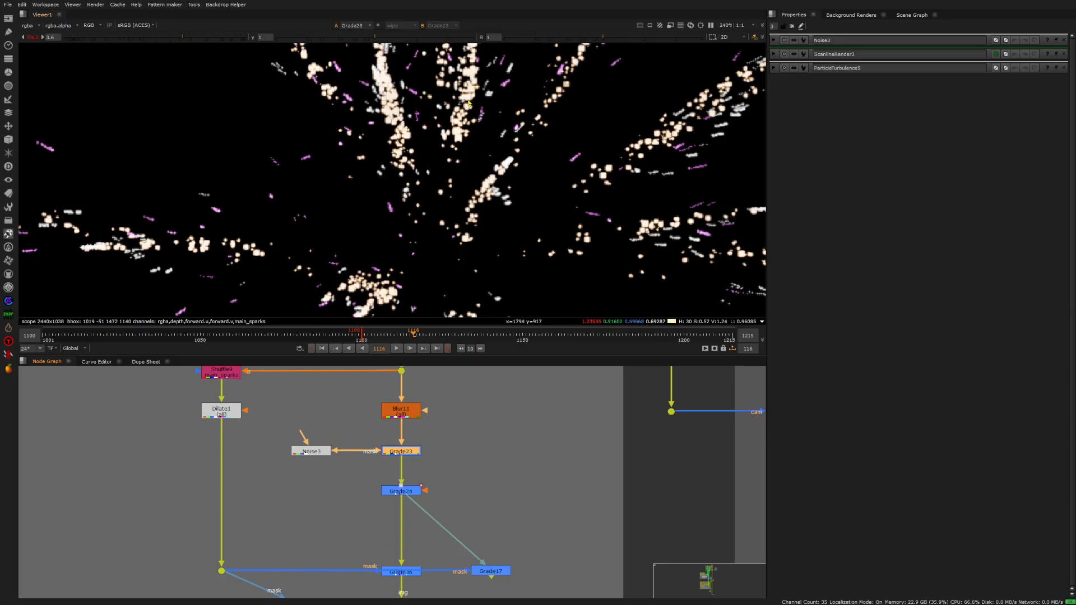
- Compare the Noise3 mask pattern with the sparks coming out of Grade23
left_click(314, 449)
key("1")
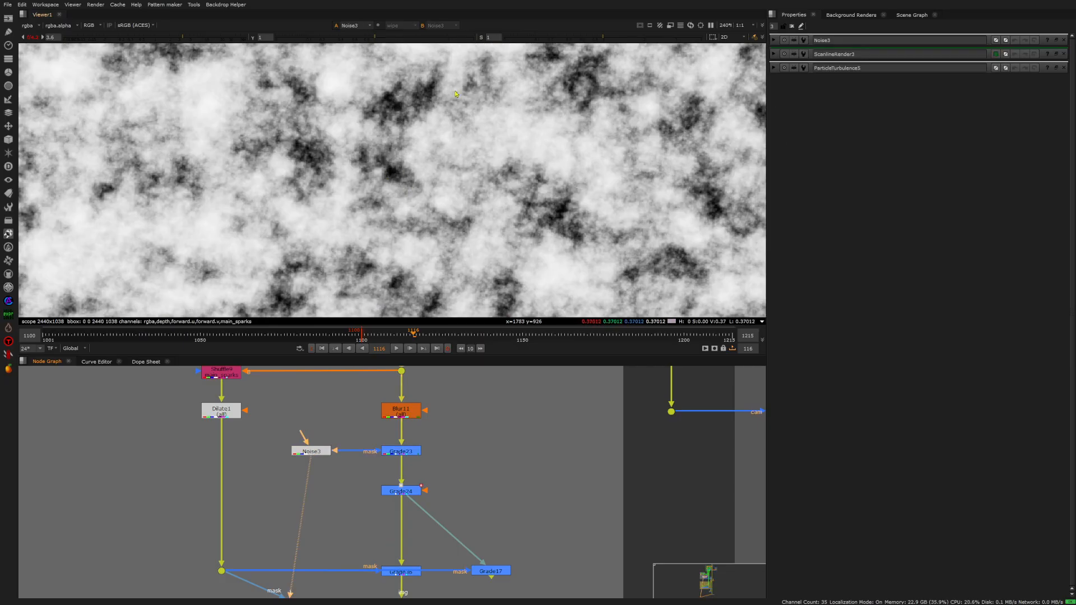
left_click(412, 452)
key("1")
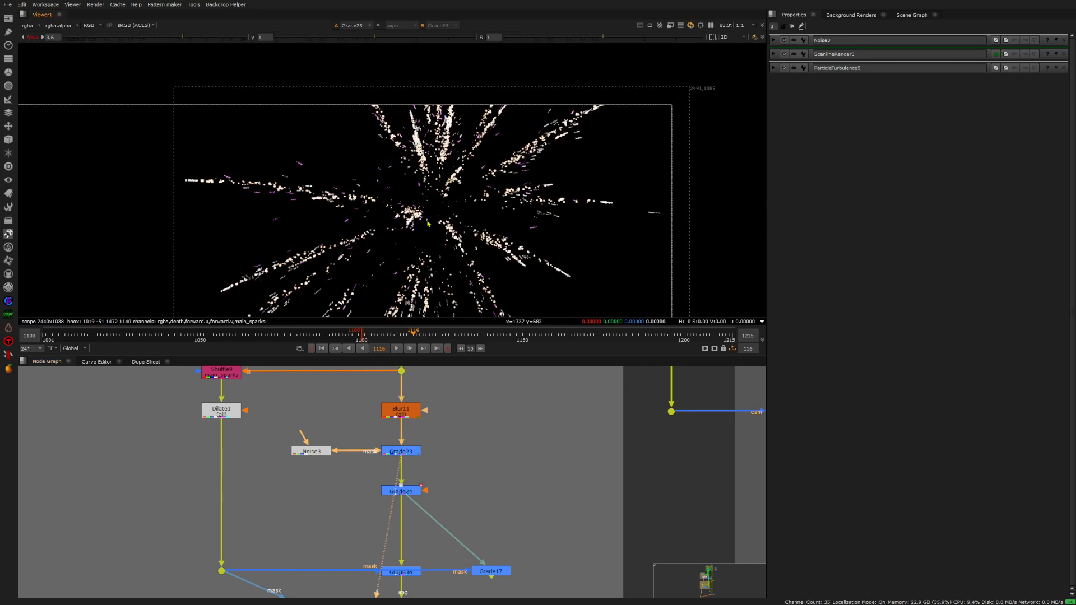
- View Grade24, open its settings, and compare the spark colour with the grade off and on
middle_click_drag(441, 144, 448, 63)
left_click(405, 493)
key("1")
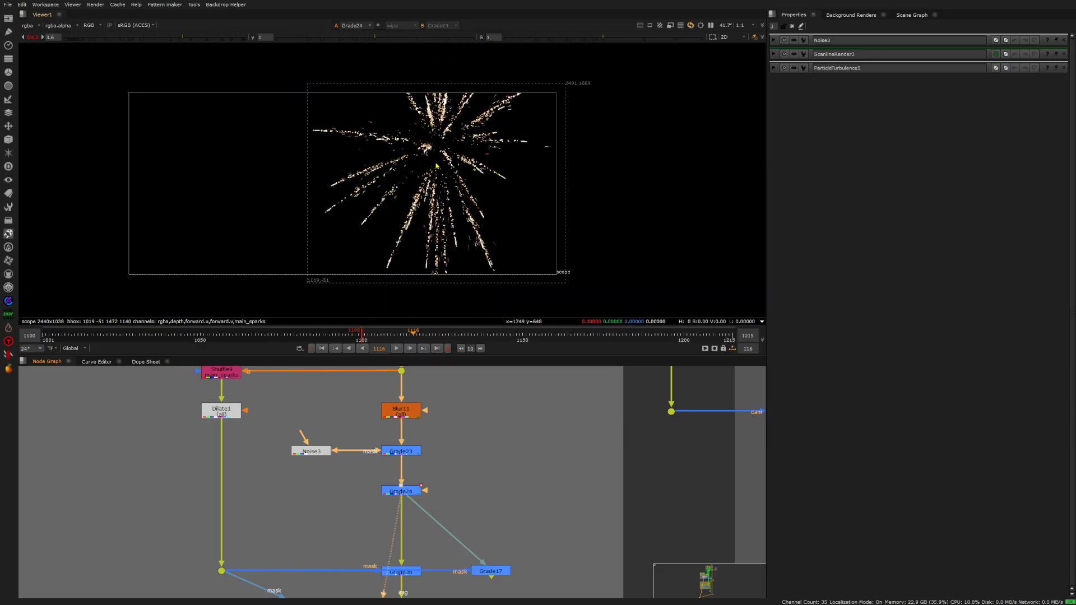
double_click(412, 489)
scroll(432, 187, "up", 10)
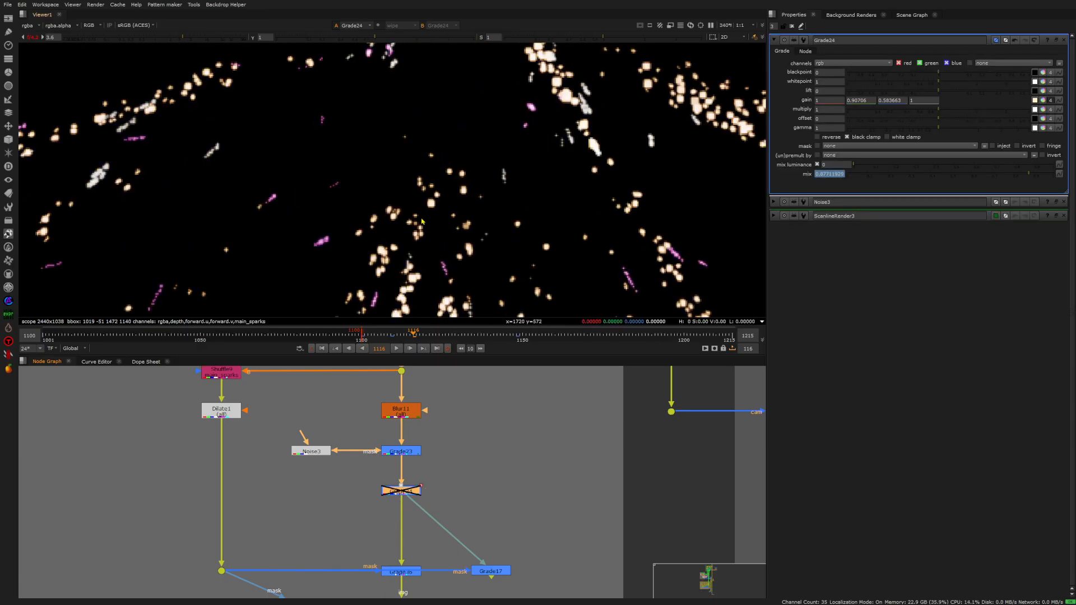
scroll(449, 182, "down", 10)
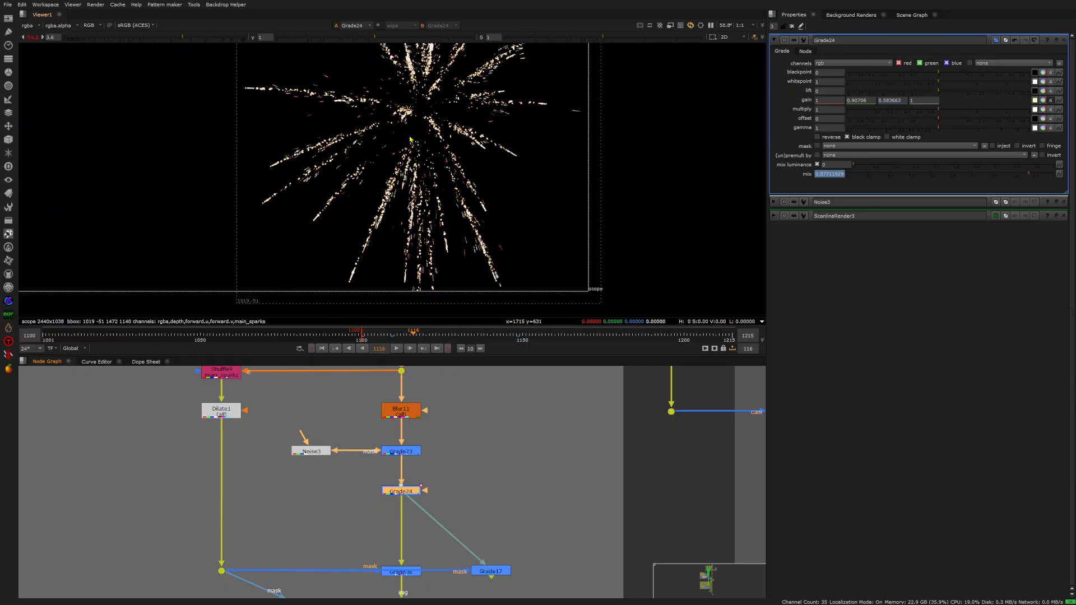
- View the output of the first exponential glow node below the grades, and inspect the glowing sparks up close
scroll(434, 463, "down", 3)
scroll(435, 463, "up", 3)
scroll(422, 478, "up", 2)
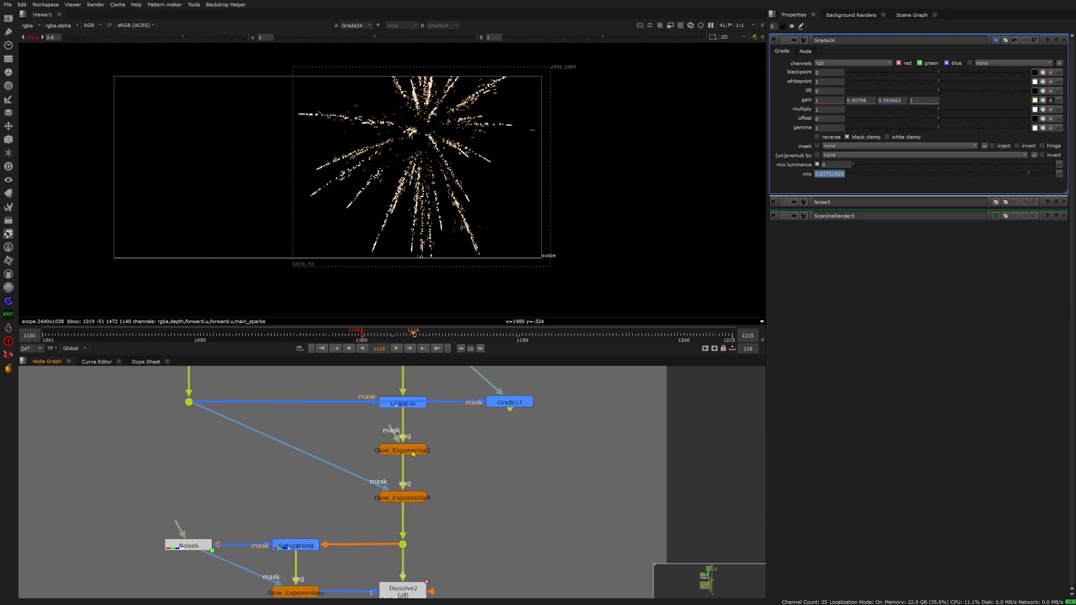
left_click(414, 455)
key("1")
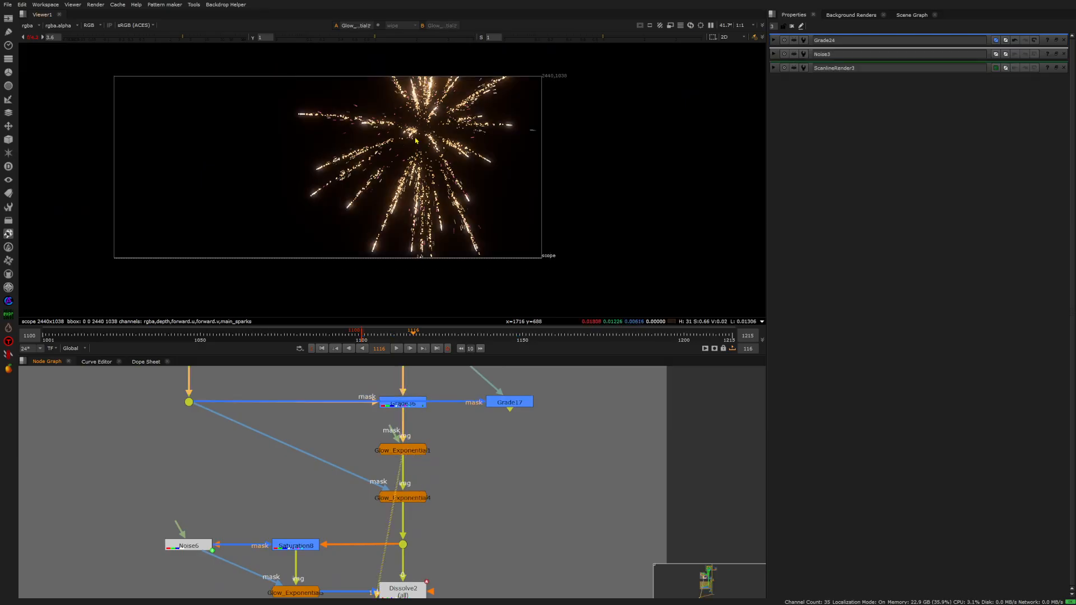
scroll(416, 140, "up", 5)
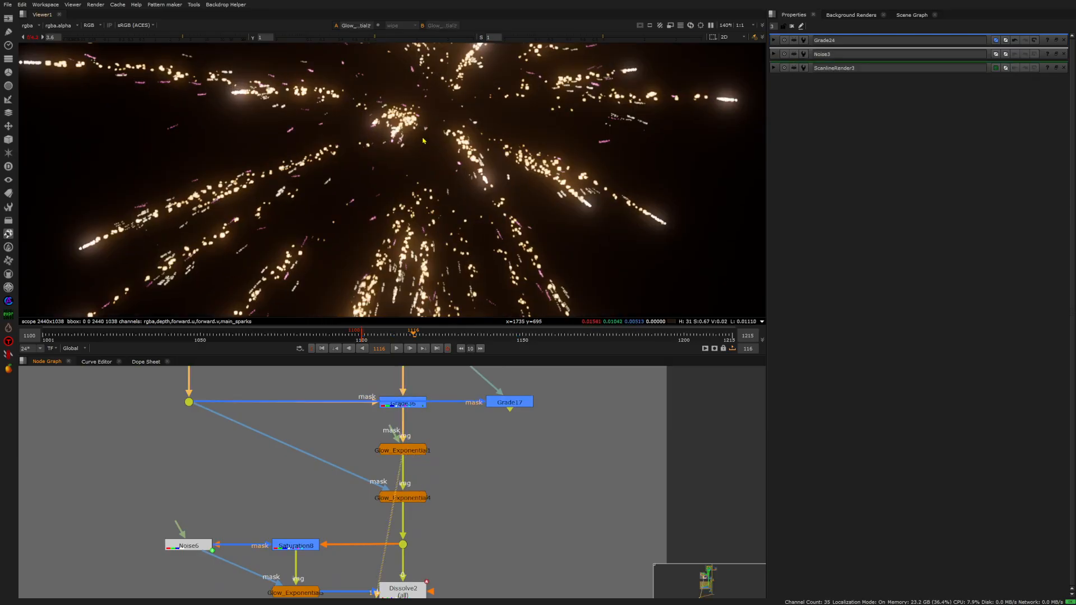
- View the output of the second exponential glow node, Glow_Exponential4, and inspect the whole spark burst
scroll(423, 141, "down", 3)
left_click(407, 502)
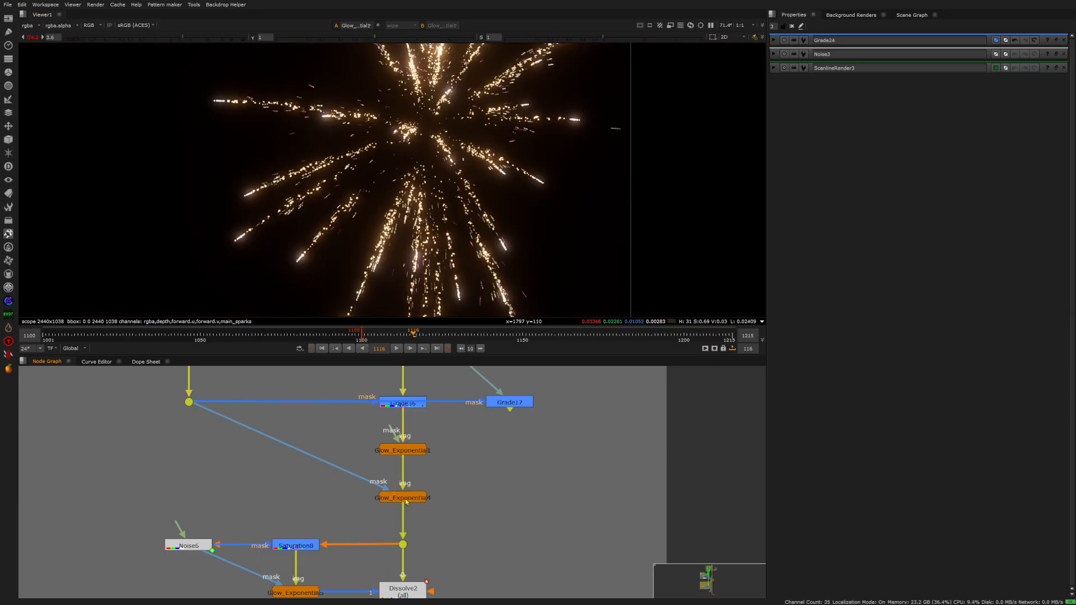
scroll(405, 505, "down", 5)
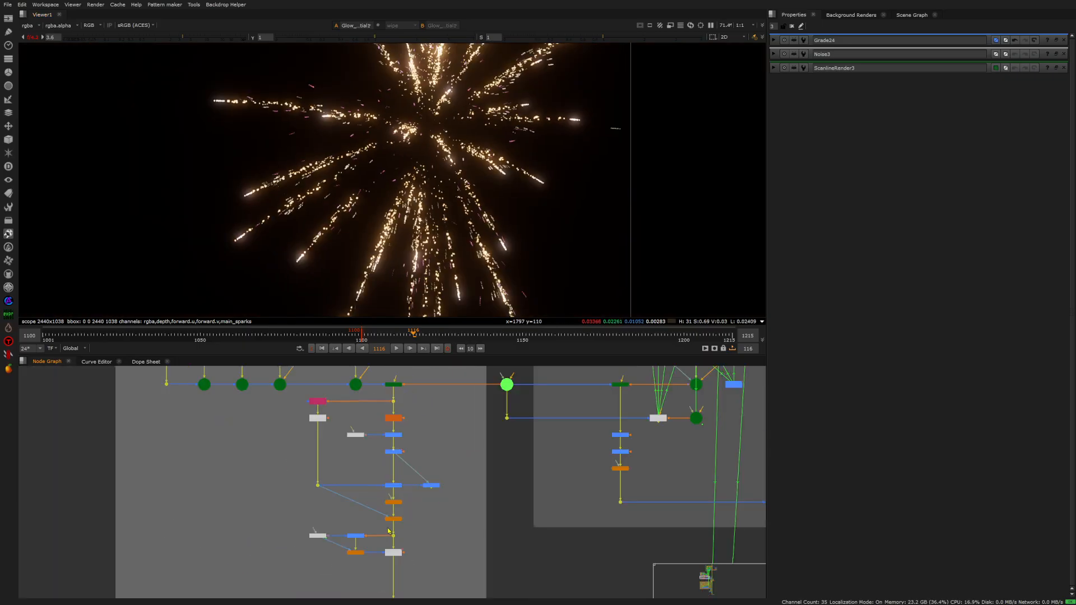
scroll(389, 532, "up", 5)
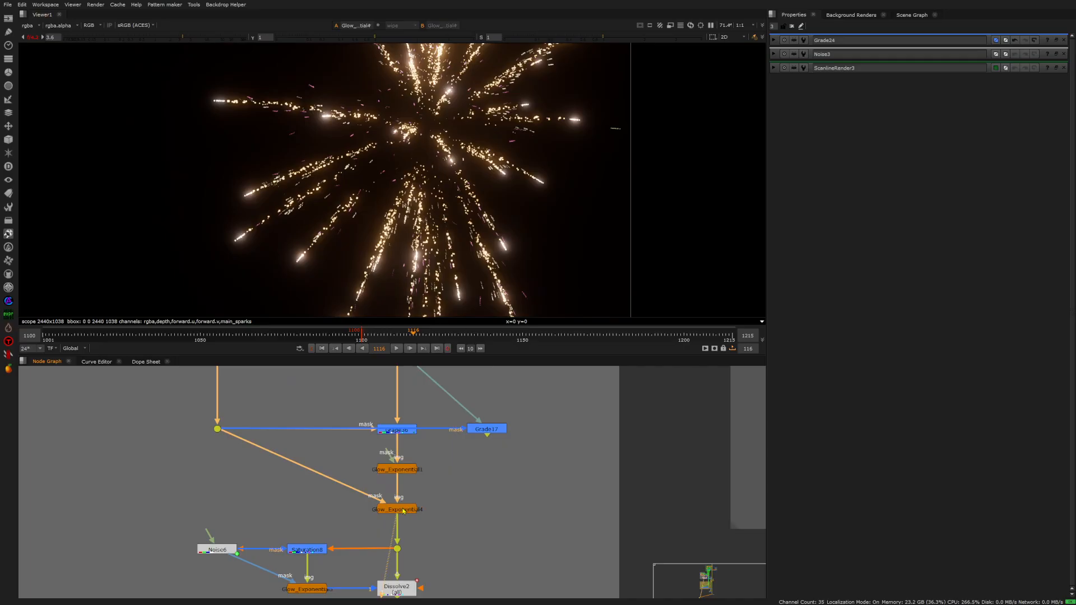
middle_click_drag(404, 511, 415, 536)
left_click(417, 538)
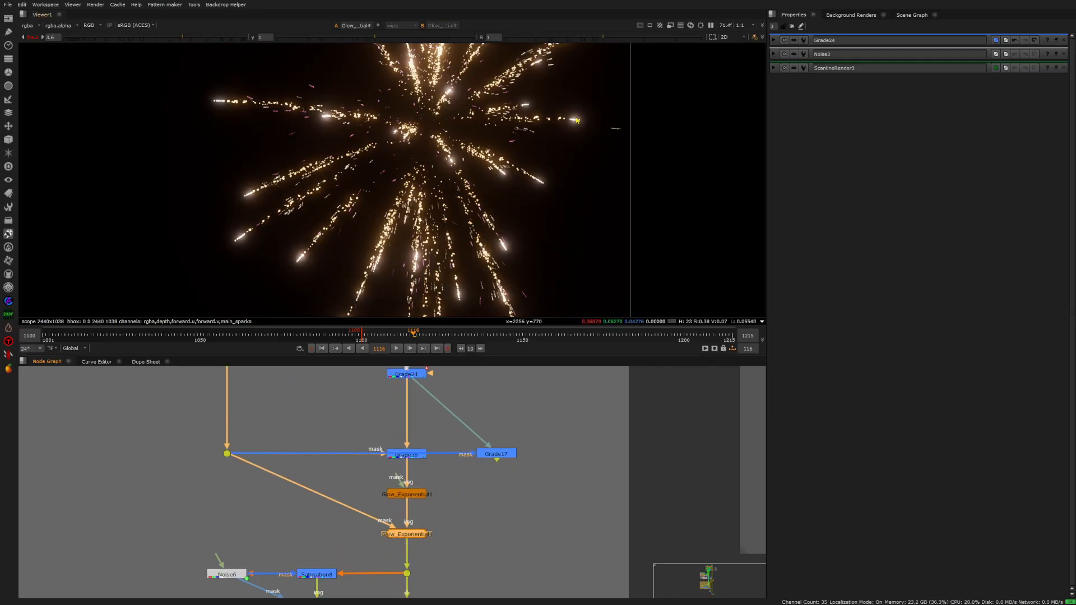
- Follow the second glow's mask input back to the main_sparks shuffle node and view that node's output
scroll(348, 433, "down", 4)
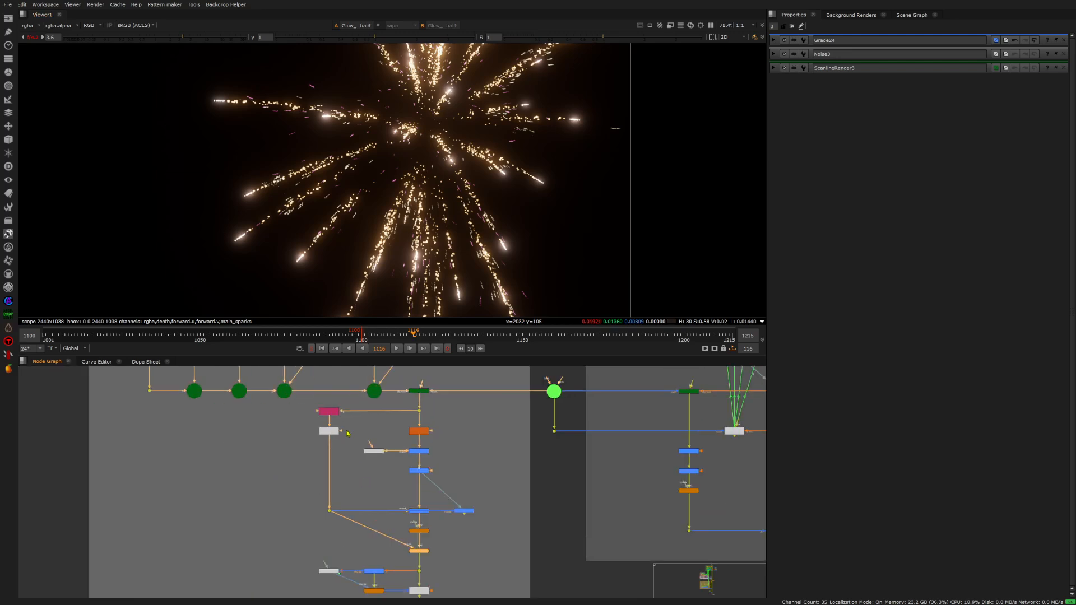
scroll(347, 434, "up", 4)
left_click(315, 399)
key("1")
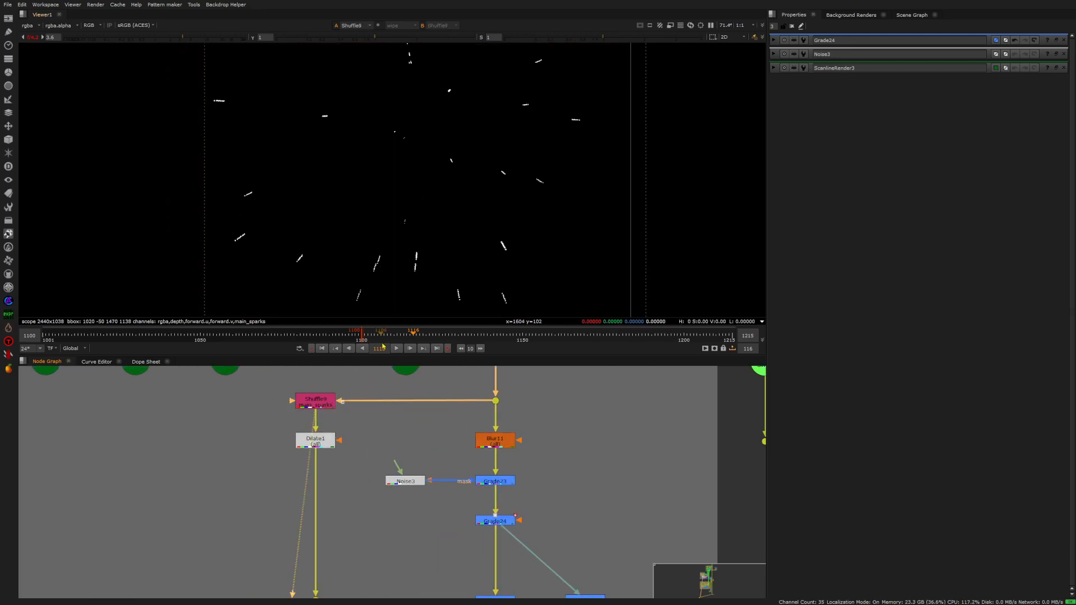
- Find the shuffle node below Multiply3 in the first emitter branch and open its settings
scroll(373, 521, "down", 4)
middle_click_drag(390, 435, 463, 512)
scroll(310, 426, "up", 4)
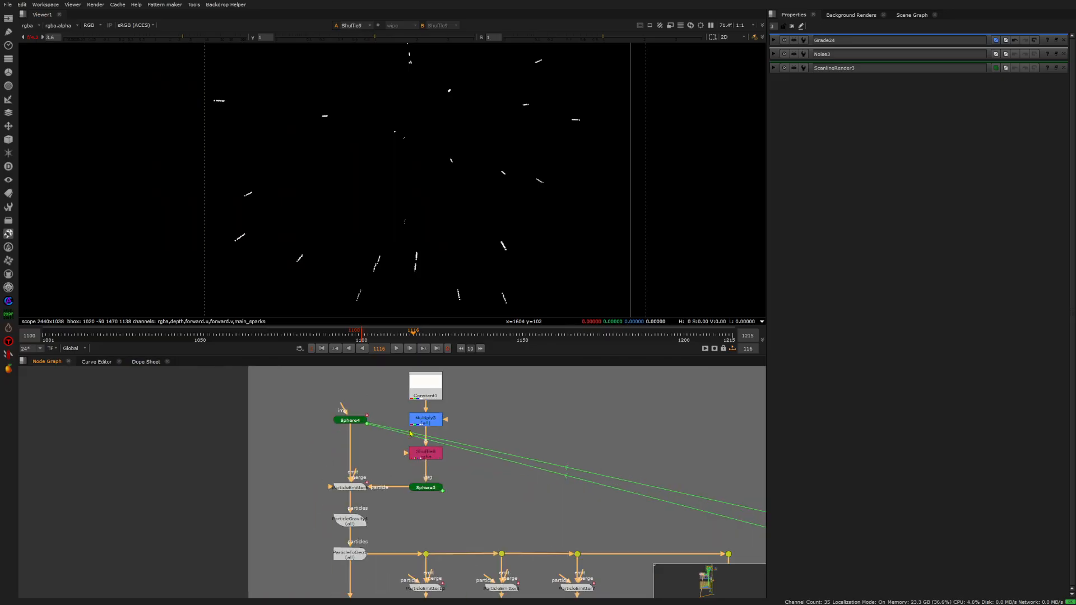
scroll(371, 436, "down", 1)
left_click(375, 445)
scroll(364, 433, "down", 5)
scroll(370, 409, "up", 5)
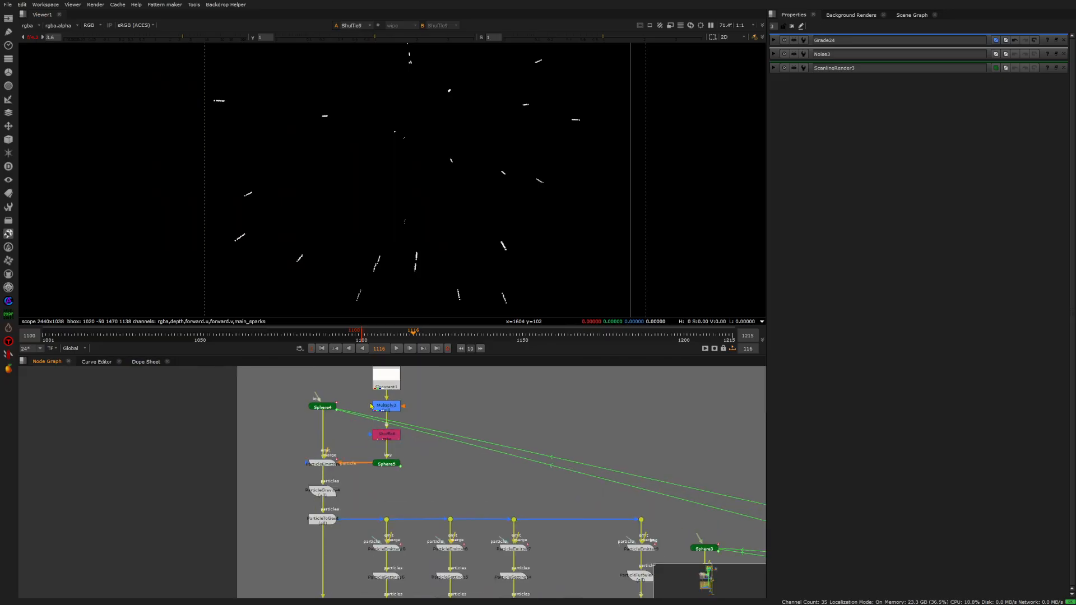
scroll(371, 406, "up", 2)
double_click(400, 451)
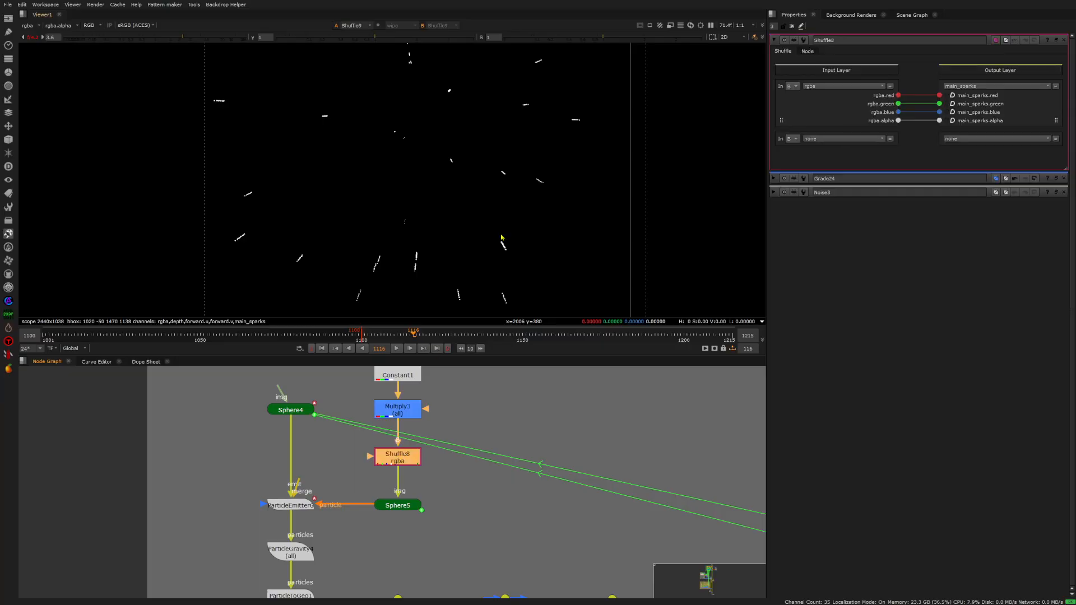
- View the ParticleEmitter node fed by Sphere5 in 3D and scrub to frame 1120
middle_click_drag(427, 417, 411, 441)
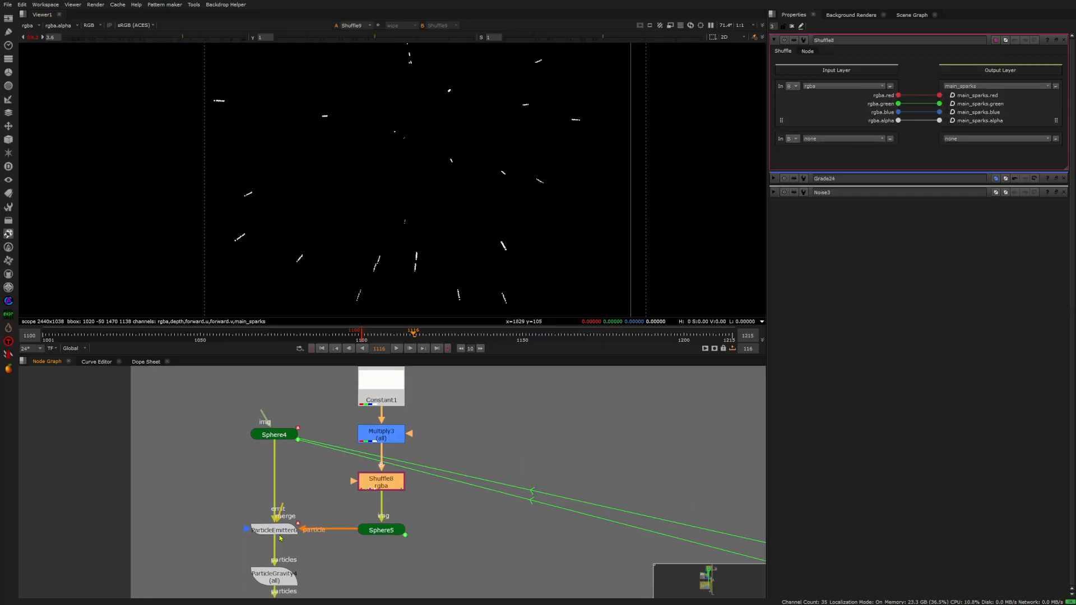
left_click(280, 534)
key("1")
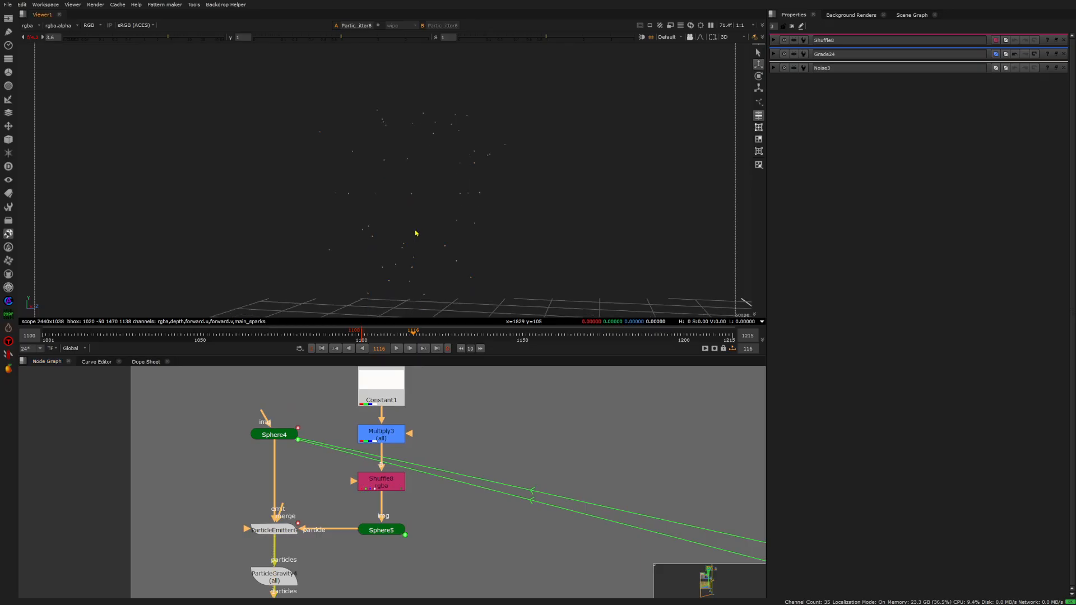
mouse_move(422, 334)
left_mouse_down()
mouse_move(393, 334)
mouse_move(426, 333)
left_mouse_up()
middle_click_drag(324, 488, 331, 472)
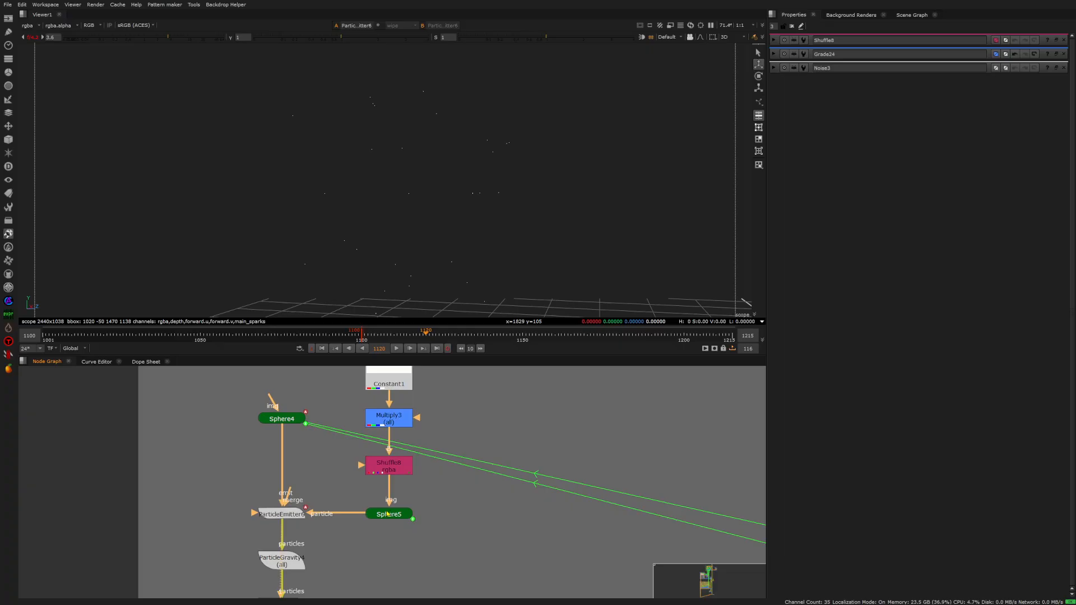
- Reopen the settings of the shuffle below Multiply3 and examine the layers available for its main_sparks output
middle_click_drag(401, 391, 393, 413)
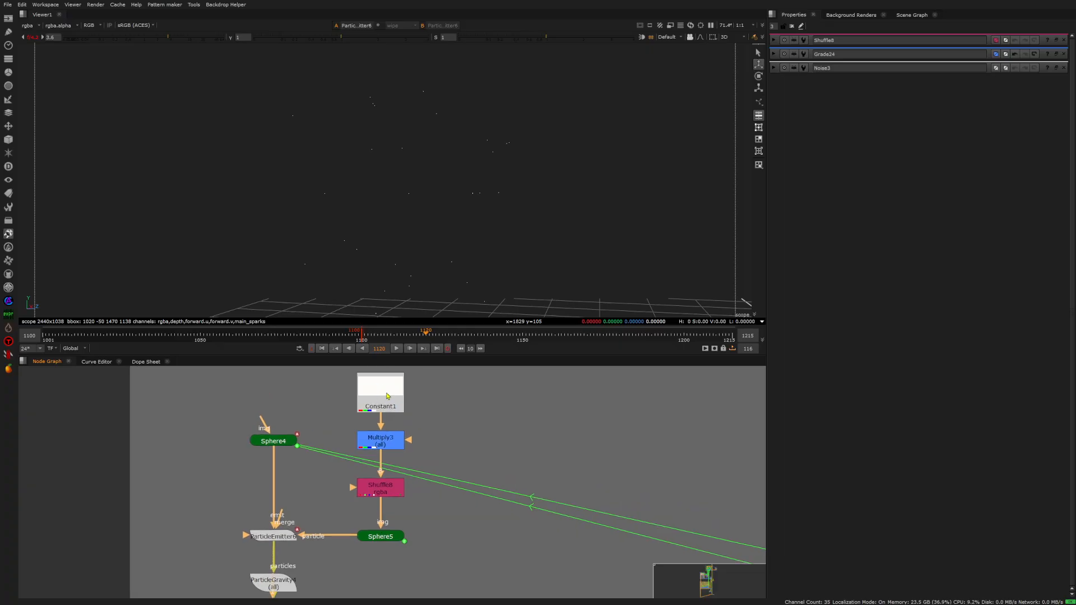
double_click(384, 491)
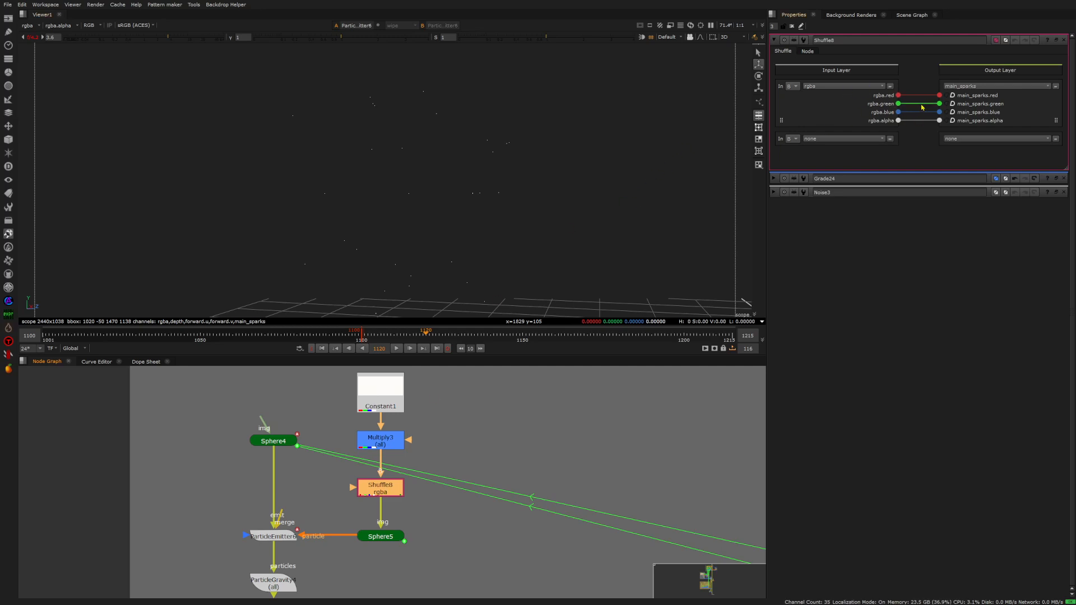
left_click(978, 88)
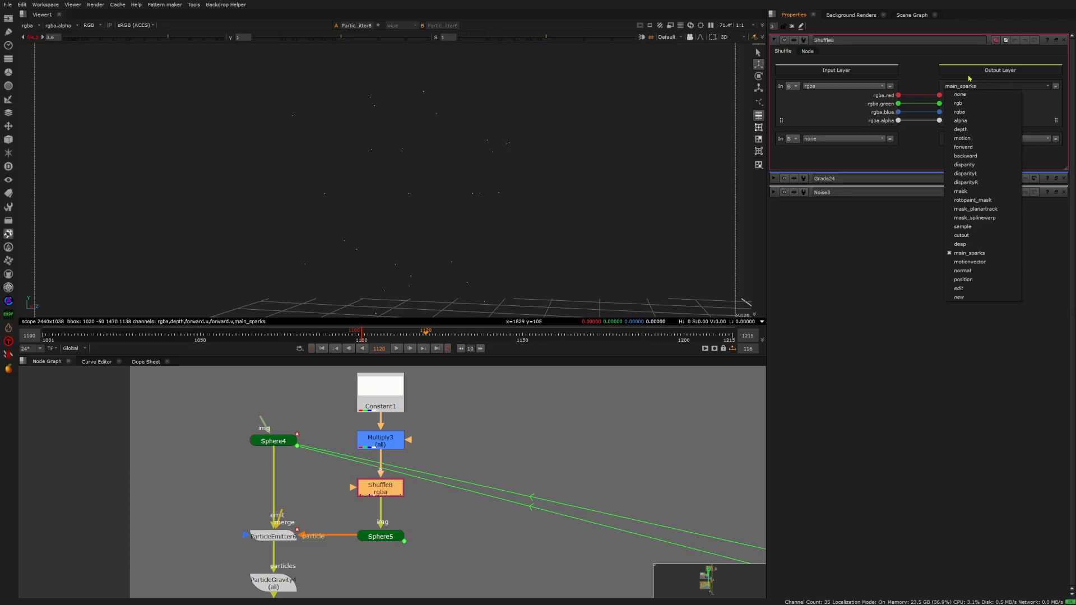
left_click(988, 86)
- Open the ScanlineRender3 settings and view its render of the particles in 2D
scroll(445, 463, "down", 8)
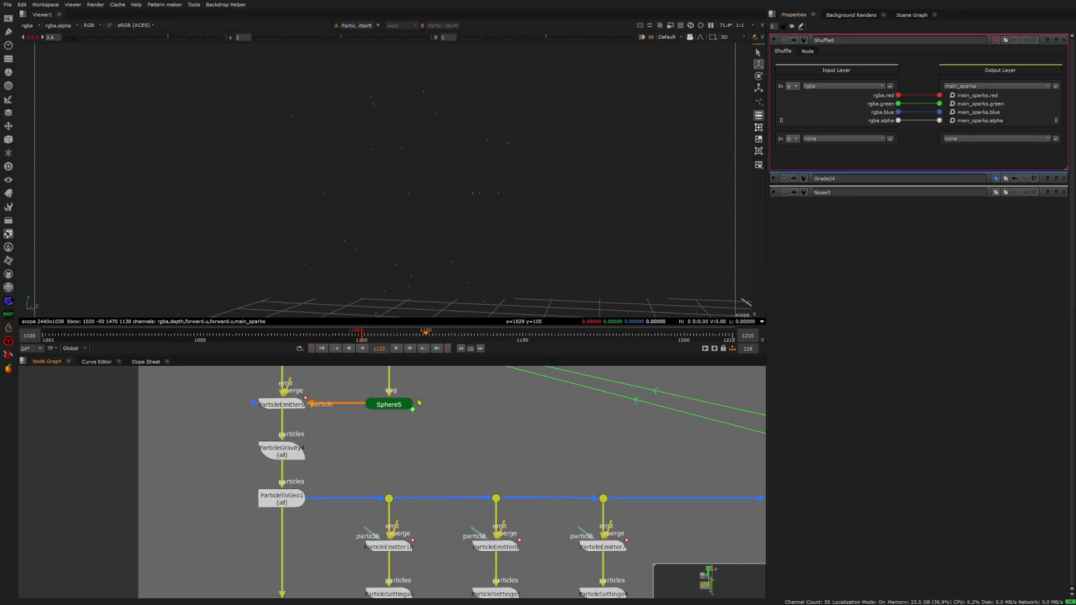
scroll(477, 516, "up", 8)
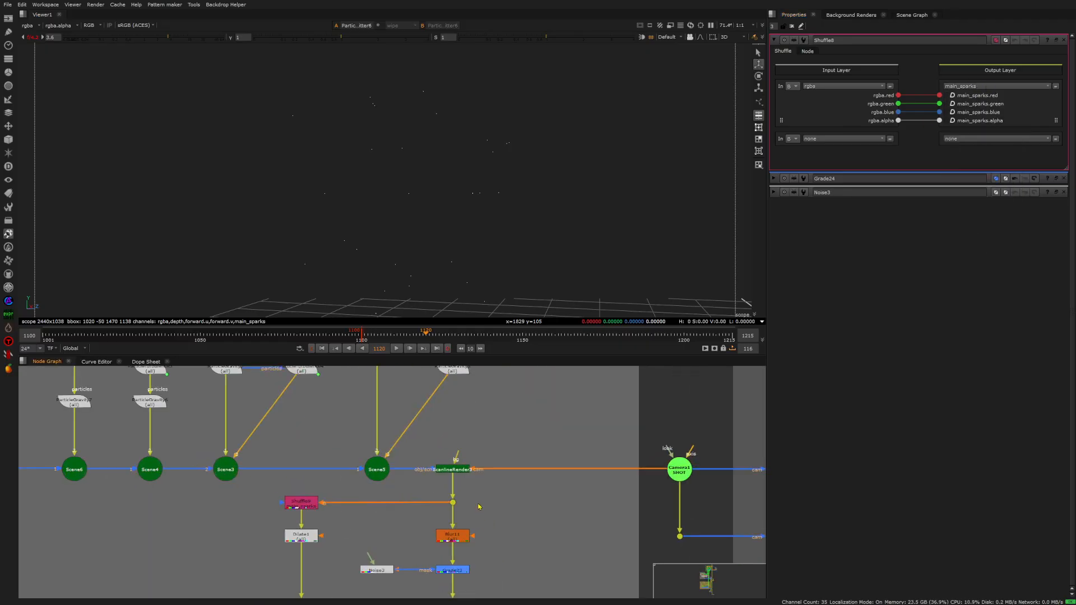
double_click(447, 443)
key("1")
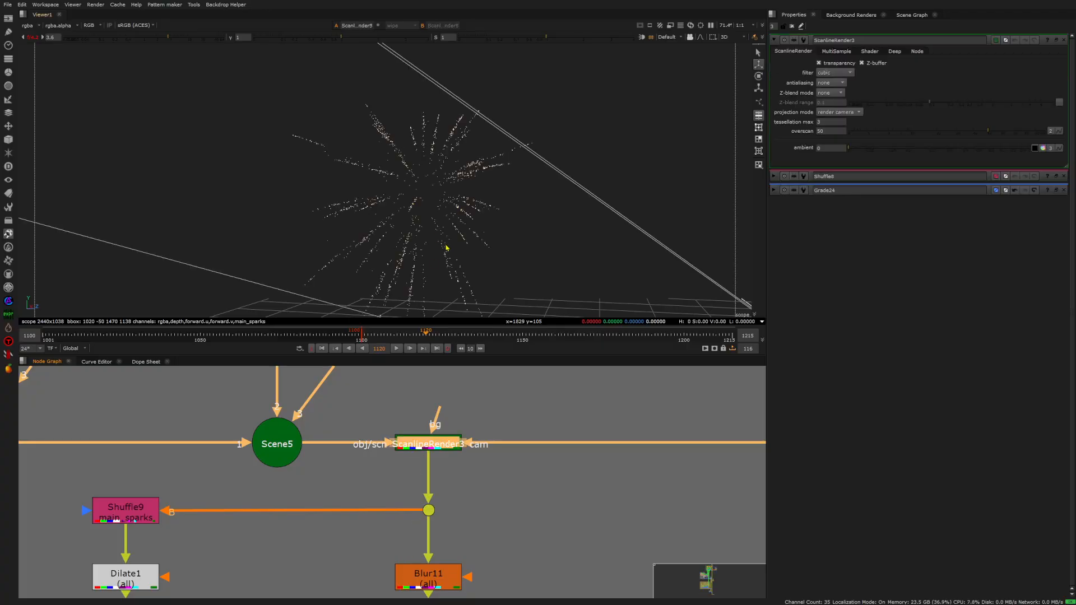
key("Tab")
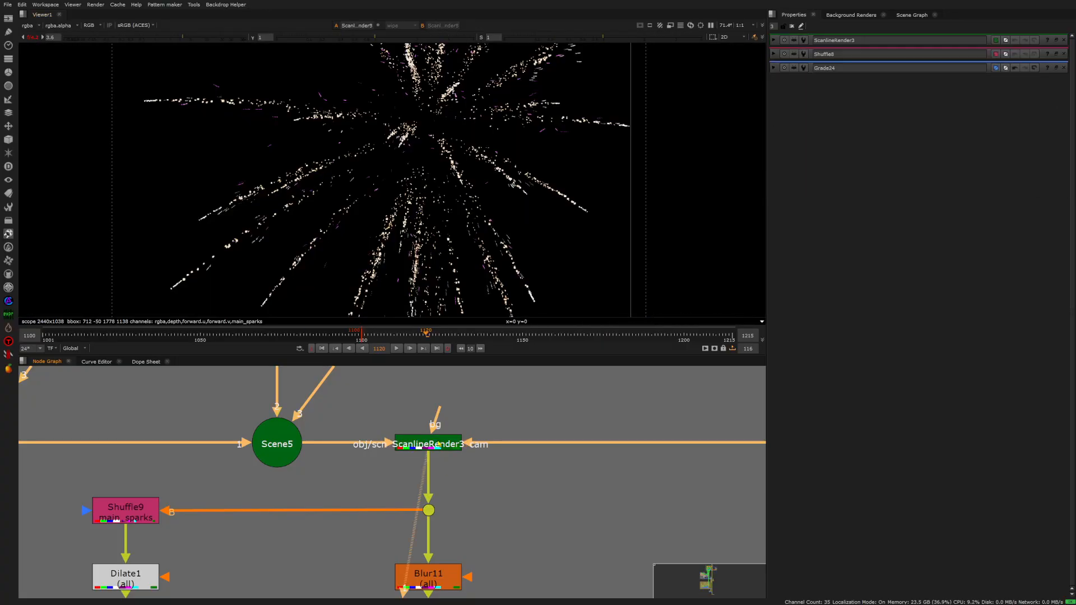
- Display the main_sparks layer of the scanline render and switch the viewer back to rgba
left_click(28, 25)
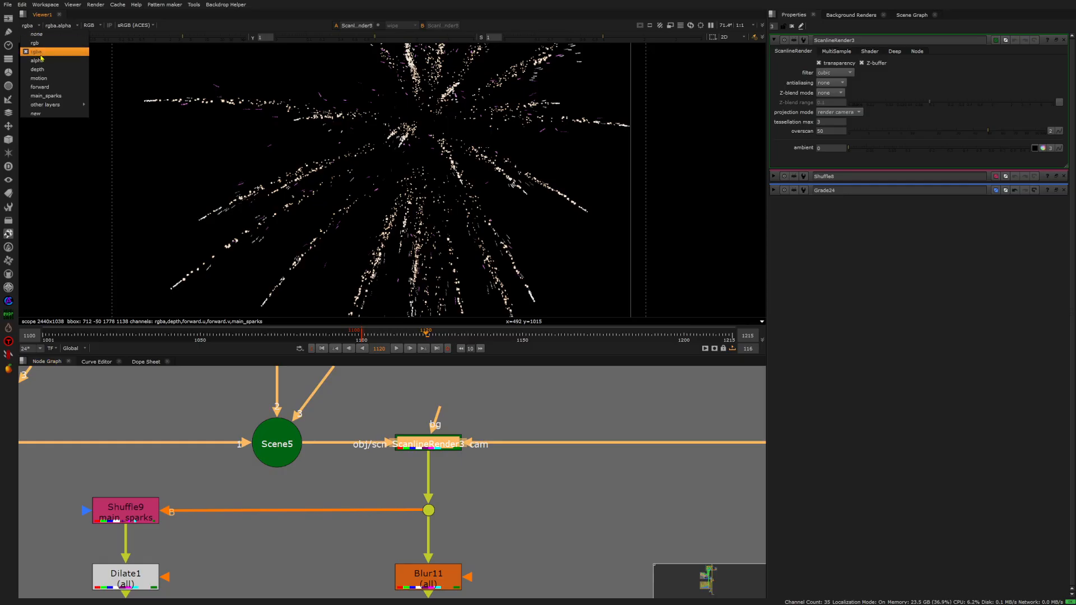
left_click(57, 96)
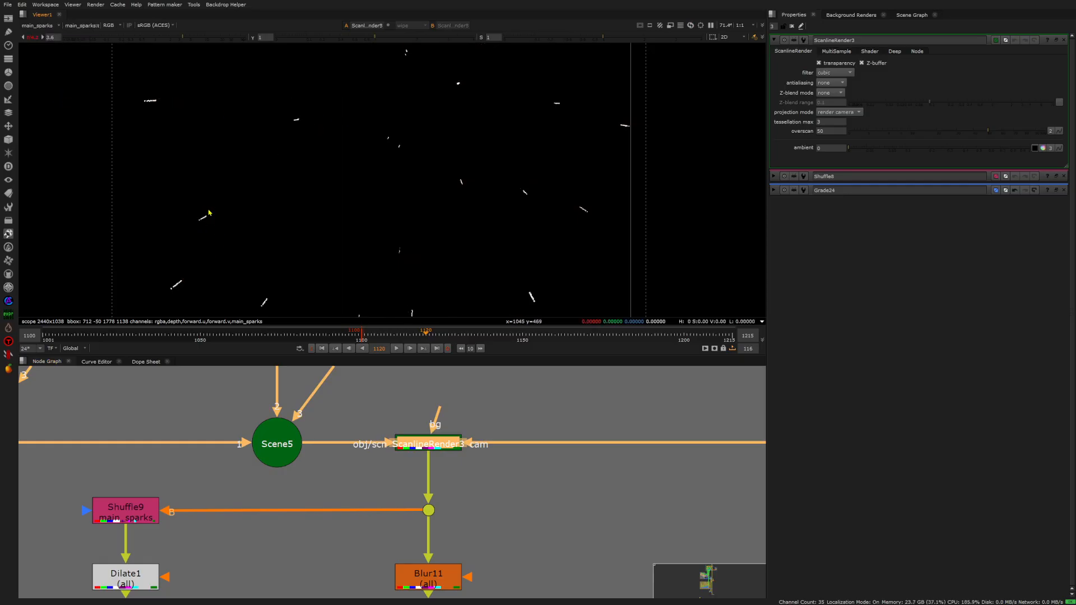
left_click(37, 25)
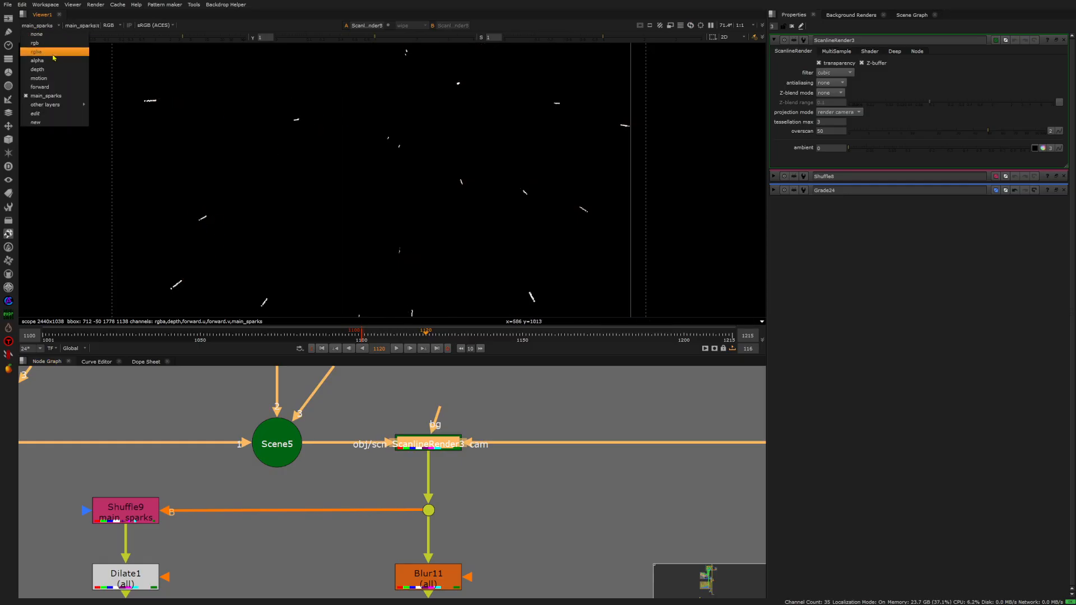
left_click(53, 52)
scroll(416, 443, "down", 5)
scroll(299, 432, "up", 3)
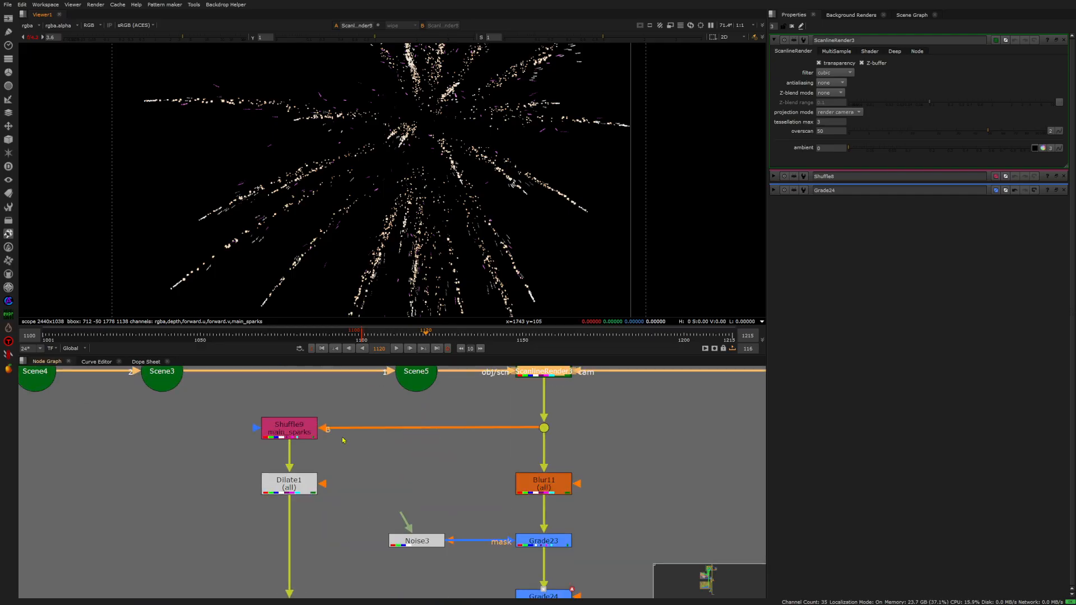
- View Shuffle9 with its main_sparks to rgba settings open, and inspect one spark of the mask up close
double_click(299, 432)
key("1")
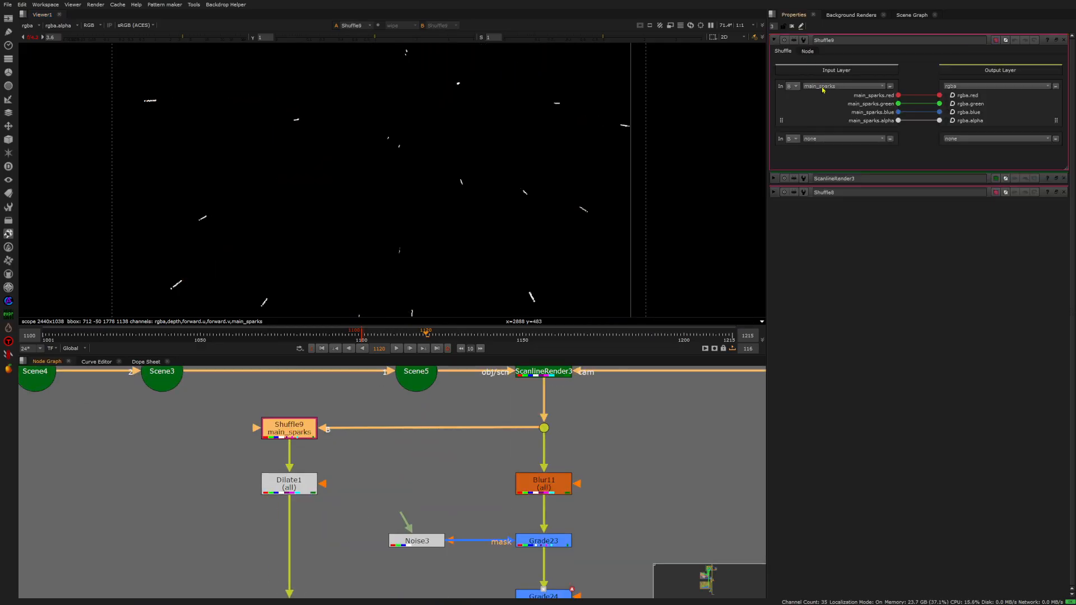
key("a")
scroll(348, 165, "down", 3)
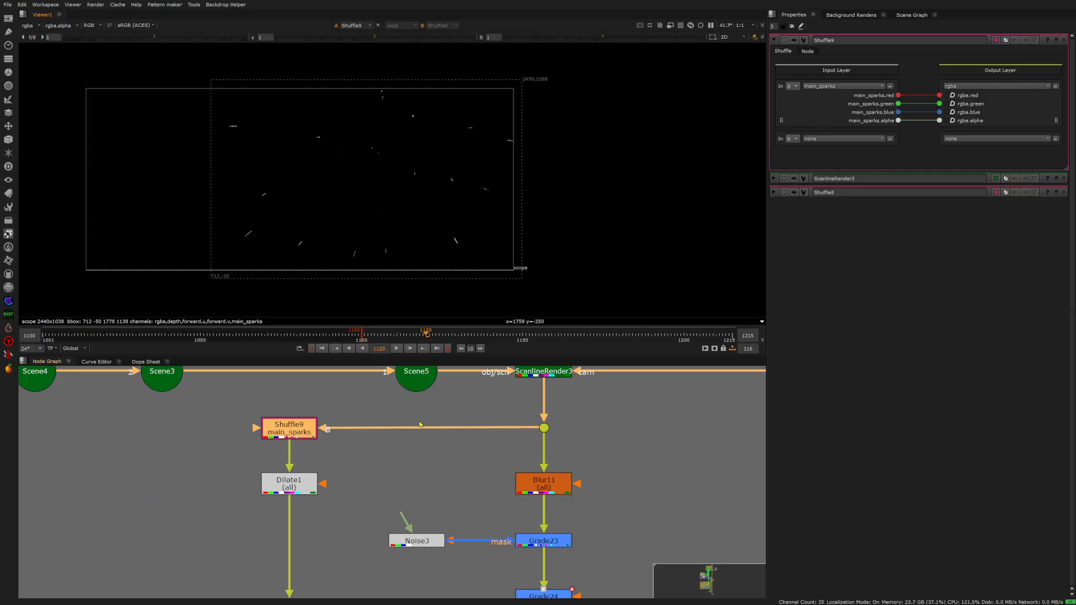
scroll(367, 441, "down", 4)
scroll(256, 196, "up", 13)
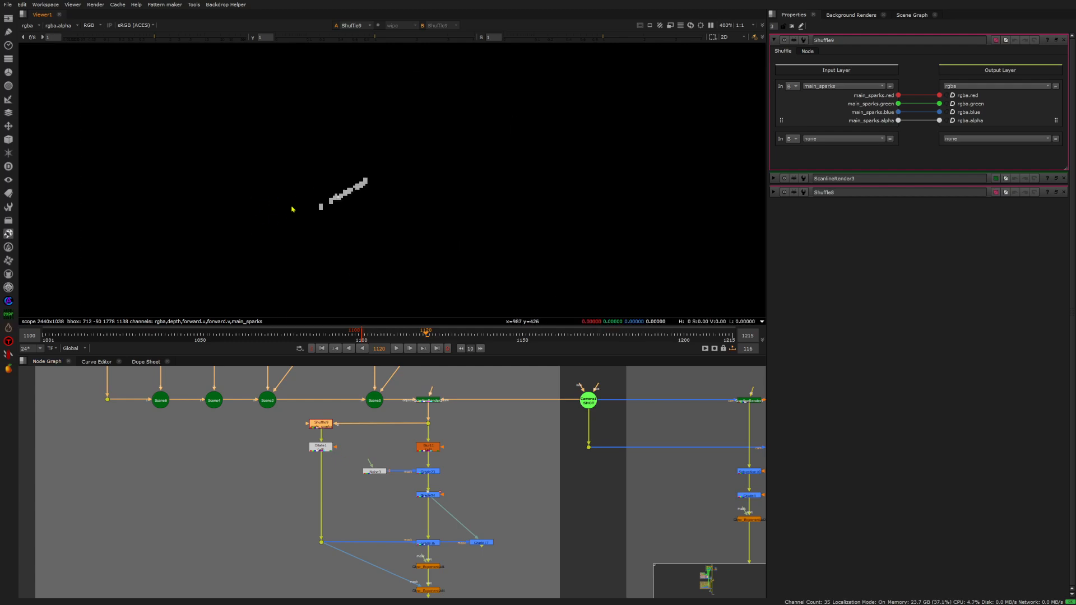
- View Dilate1 and check the thickened spark mask in its alpha channel
left_click(323, 450)
key("1")
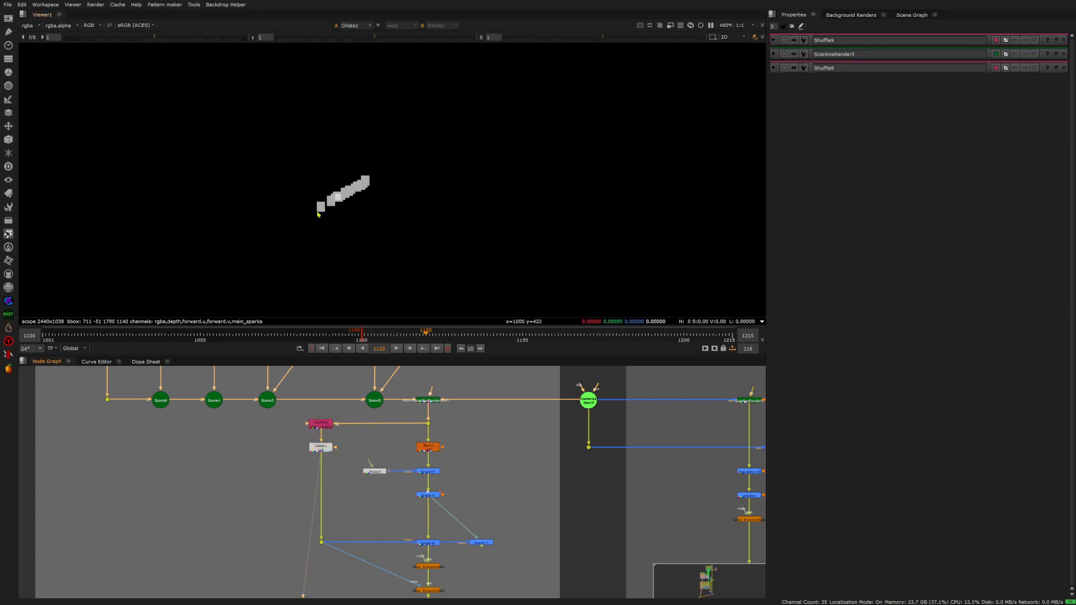
key("a")
key("a")
scroll(363, 493, "down", 4)
scroll(363, 505, "up", 4)
- View Glow_Exponential4, compare one main spark with the glow off and on, and show the whole frame
left_click(363, 508)
key("1")
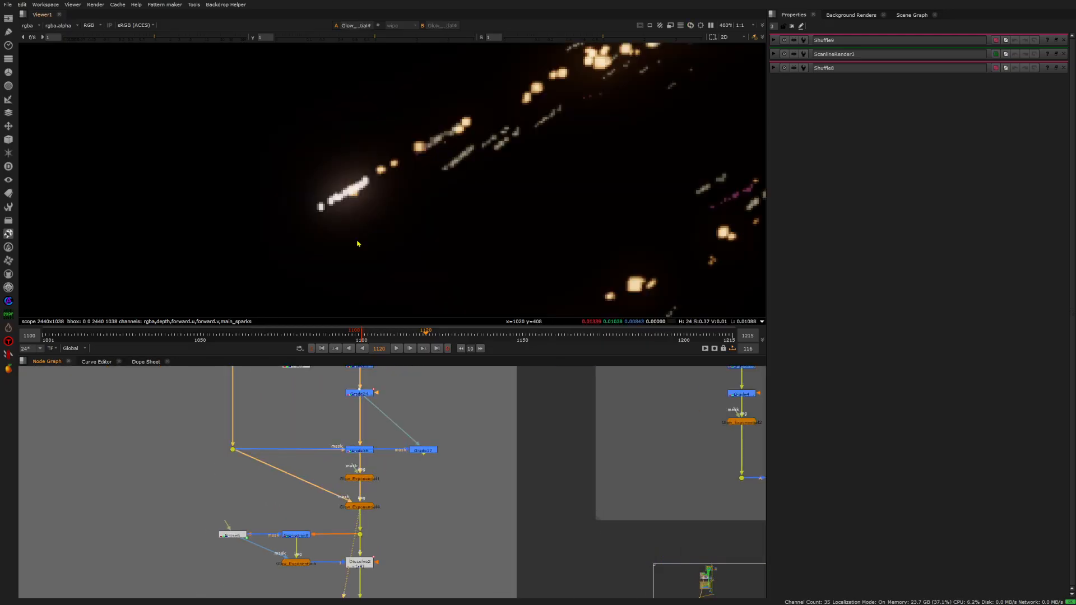
key("d")
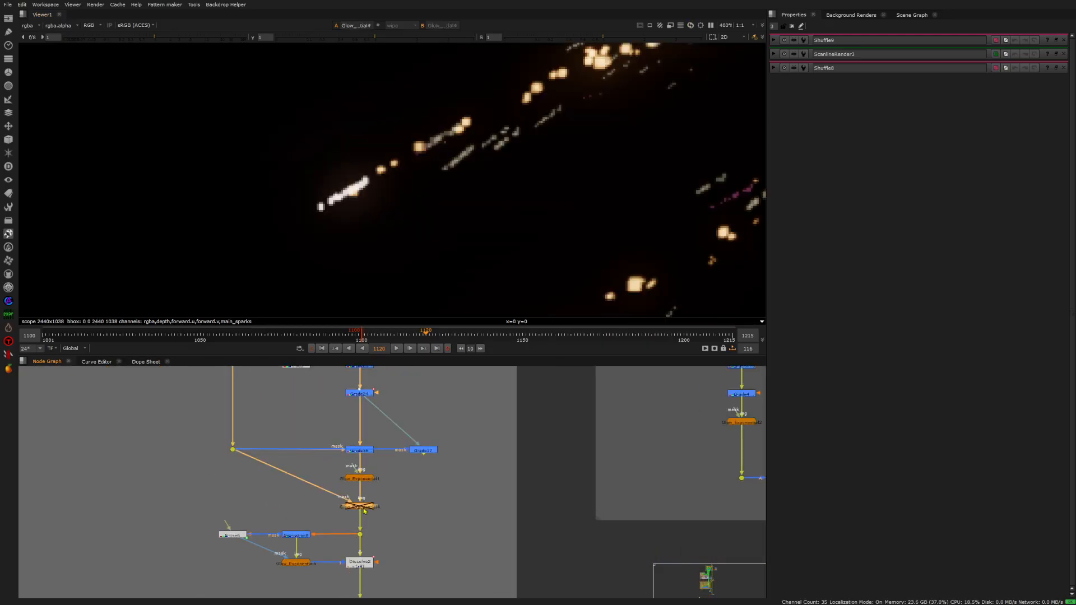
key("d")
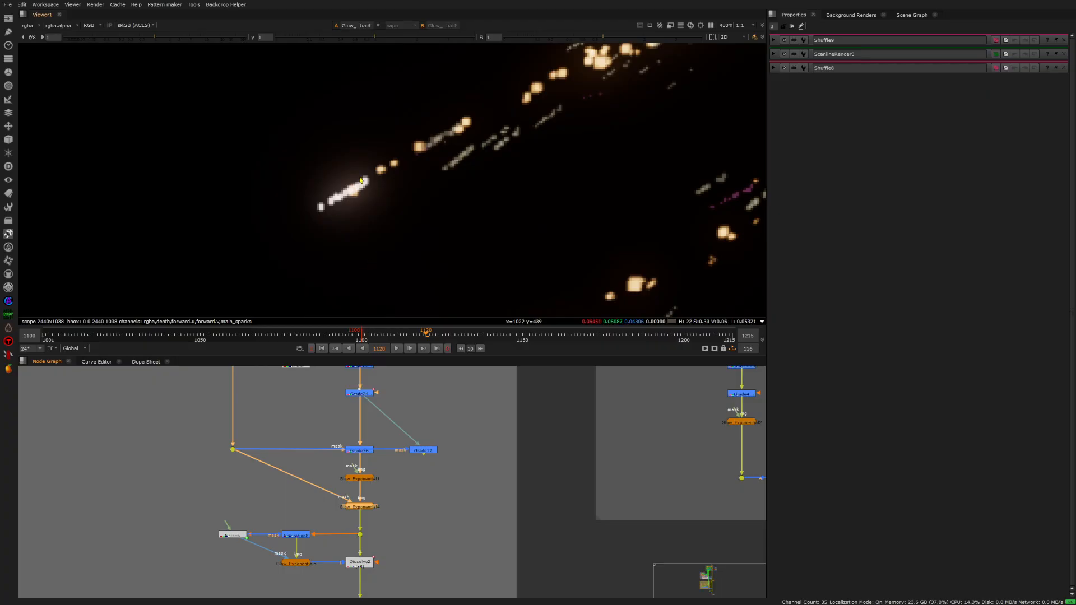
scroll(355, 204, "down", 4)
key("f")
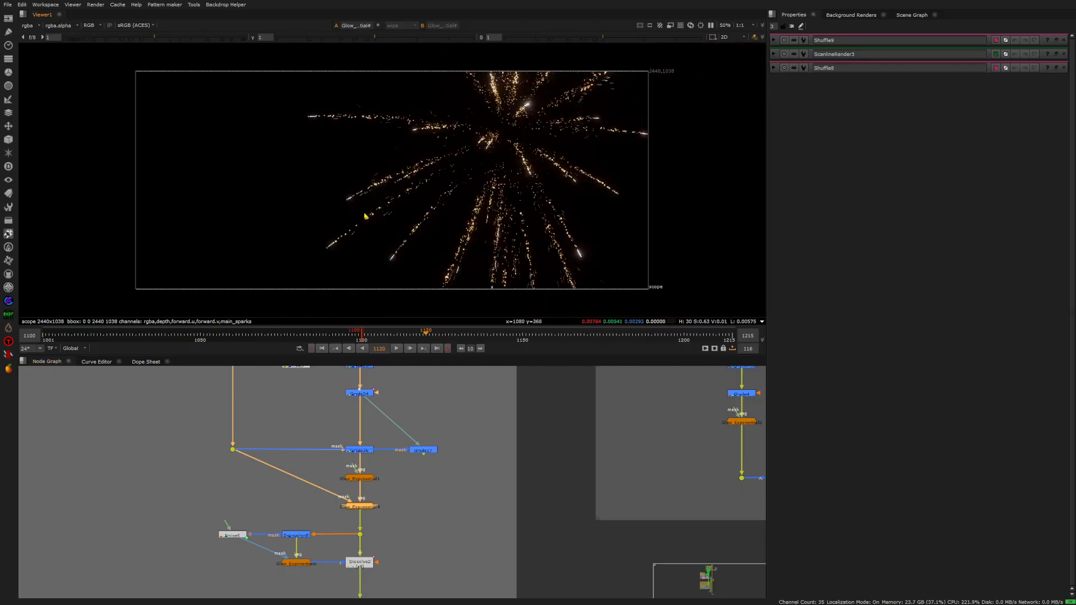
- View the noise-masked Glow_Exponential5 below the saturation node and play the spark animation
scroll(375, 466, "down", 1)
scroll(377, 468, "up", 3)
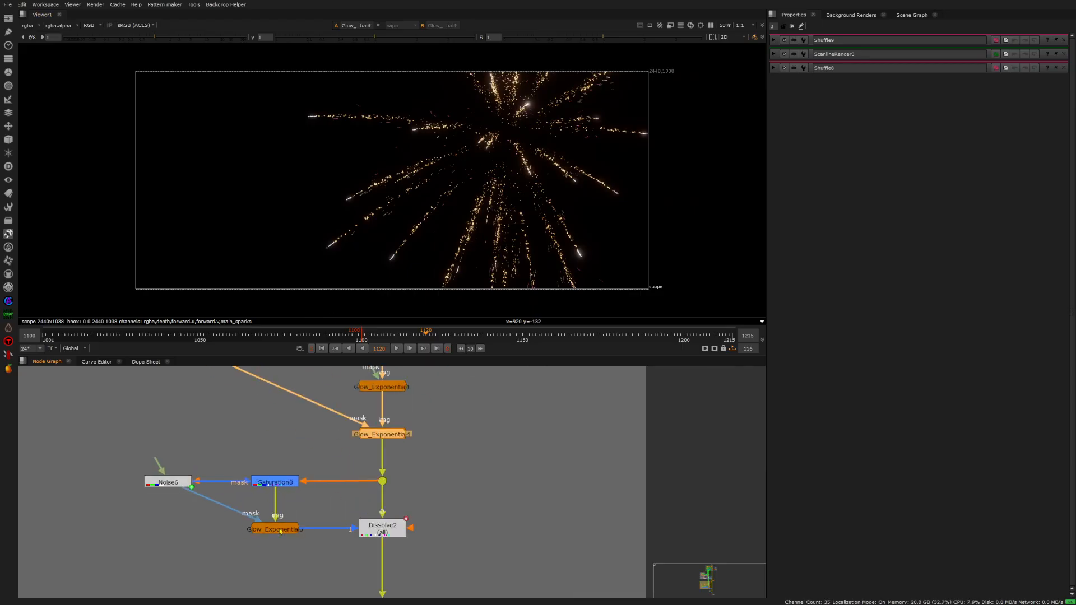
left_click(280, 532)
key("1")
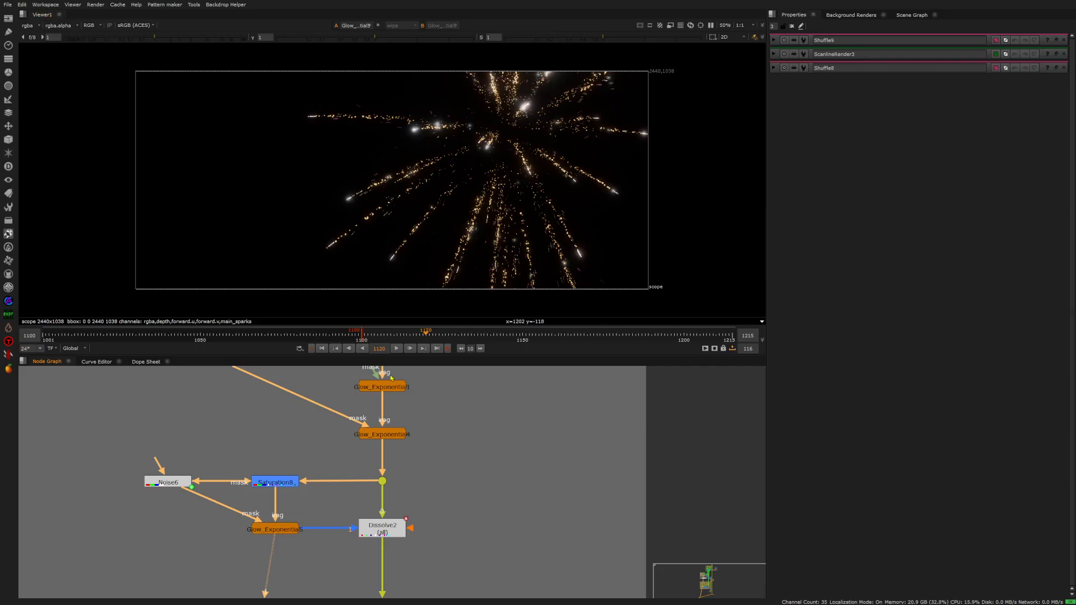
left_click(396, 348)
left_click(396, 348)
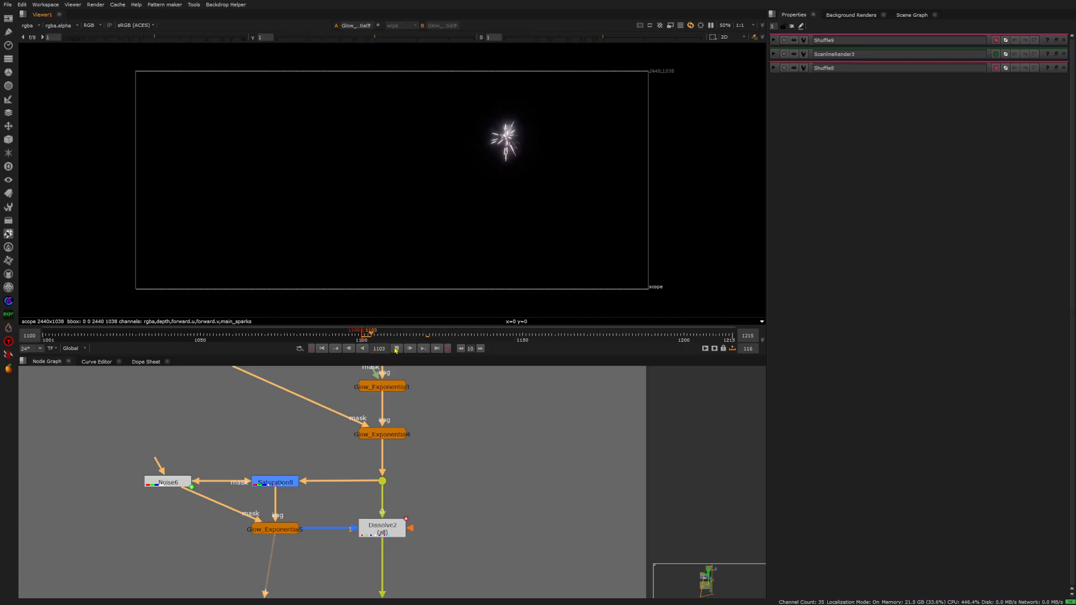
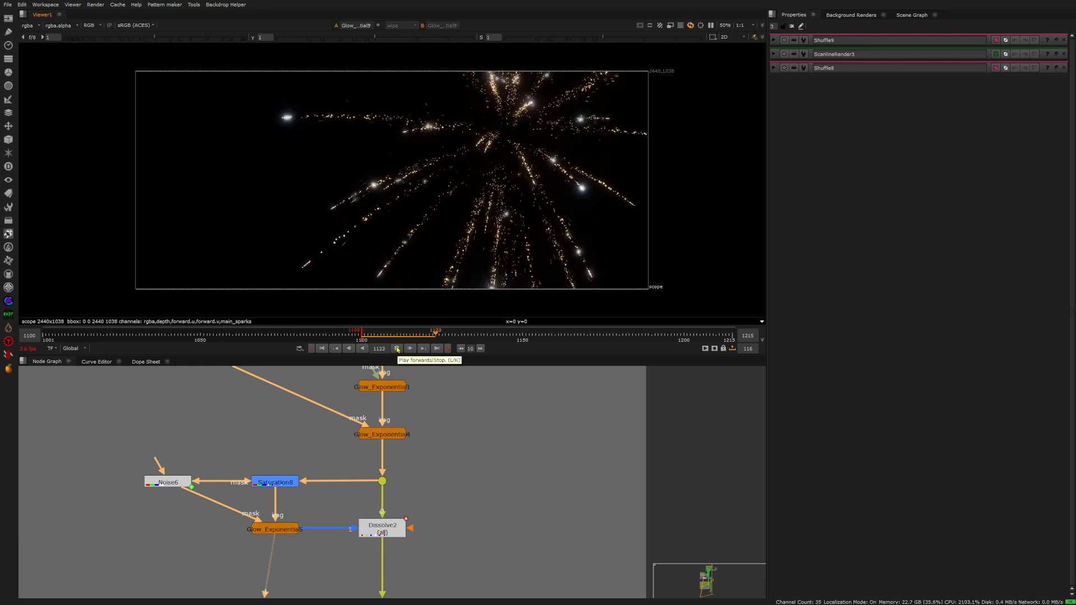
- Replay the spark animation with the masked glow, and view Noise6 and play its animated noise pattern
left_click(397, 349)
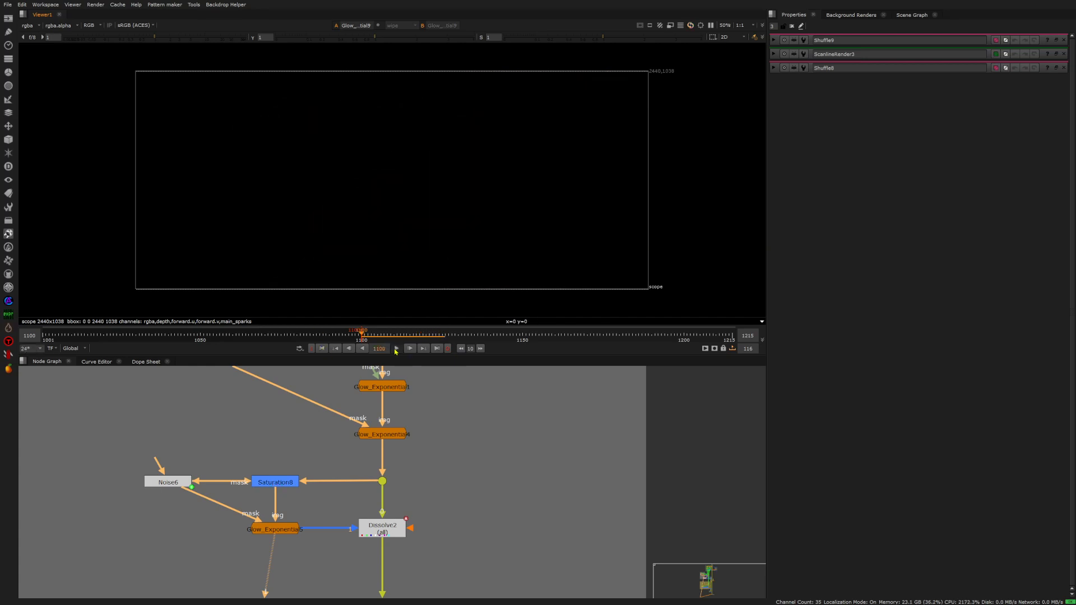
left_click(397, 349)
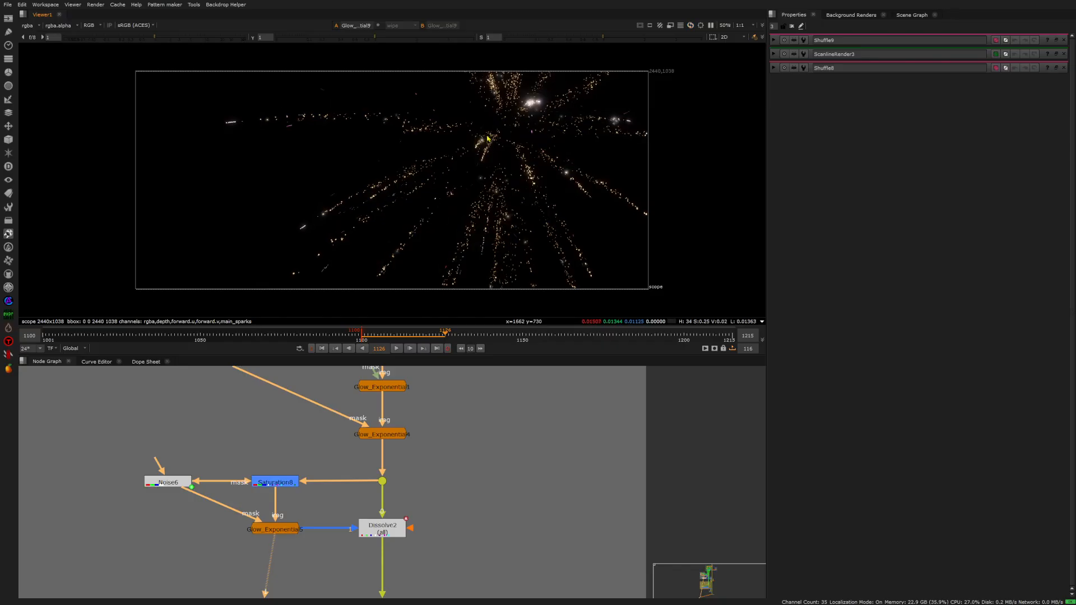
left_click(168, 482)
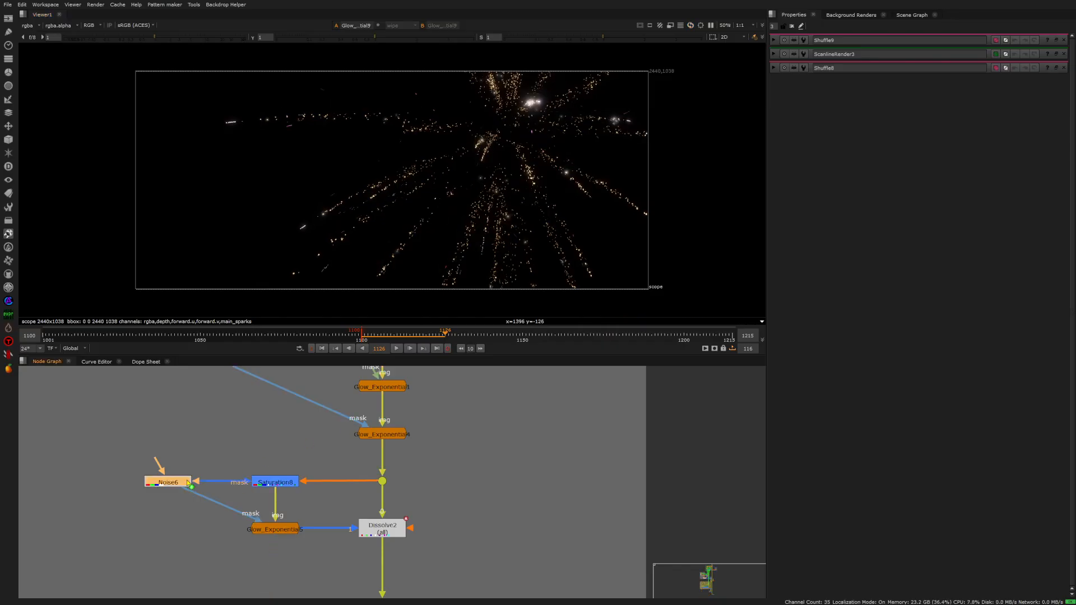
key("1")
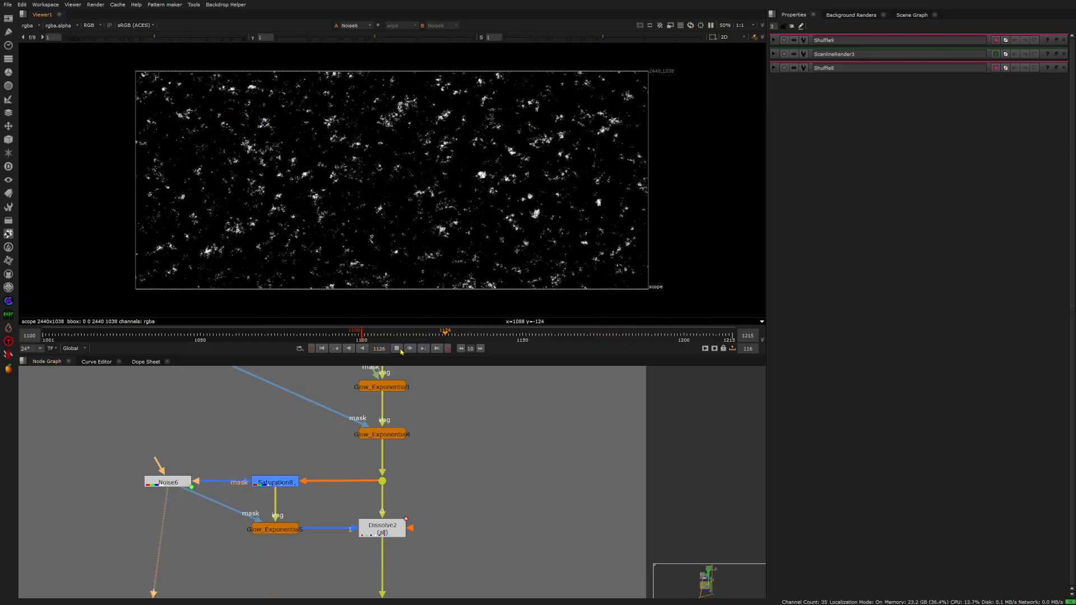
left_click(398, 349)
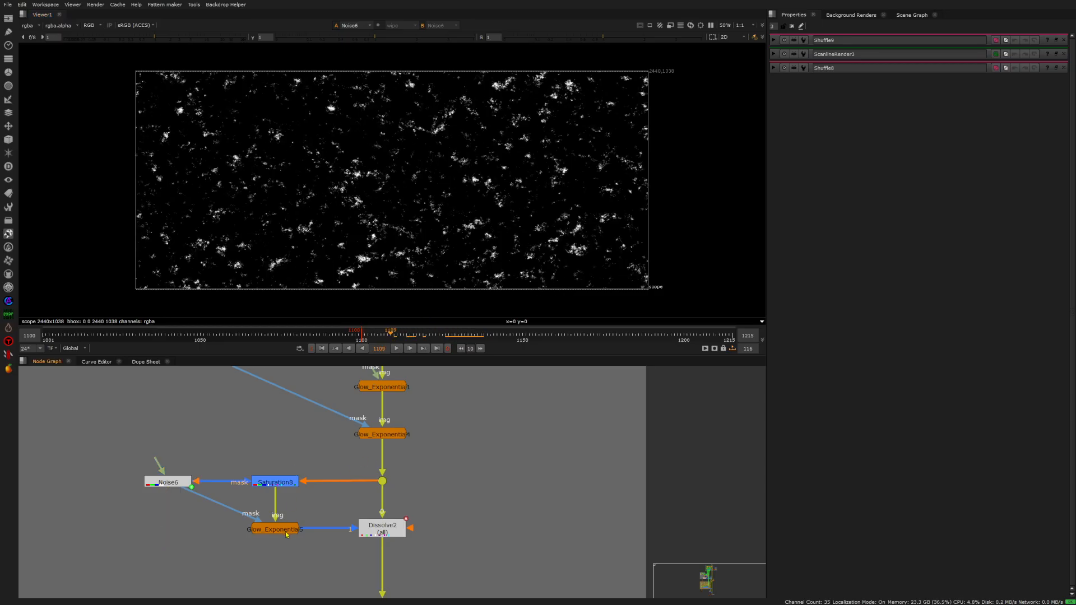
- View Saturation8, open its settings, and inspect the desaturated sparks up close
left_click(282, 484)
key("1")
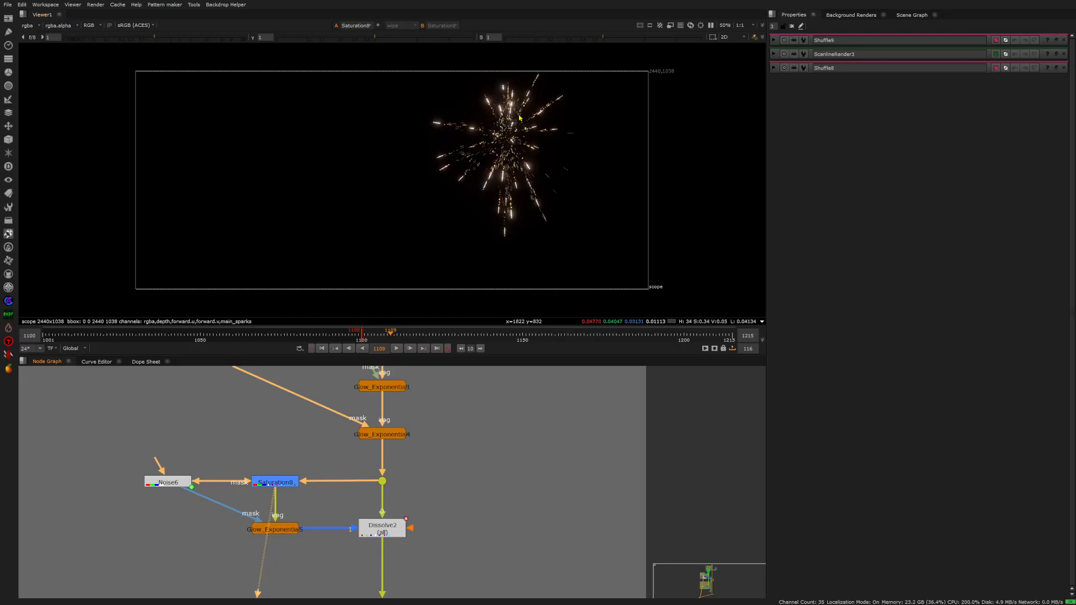
scroll(496, 161, "up", 3)
double_click(277, 482)
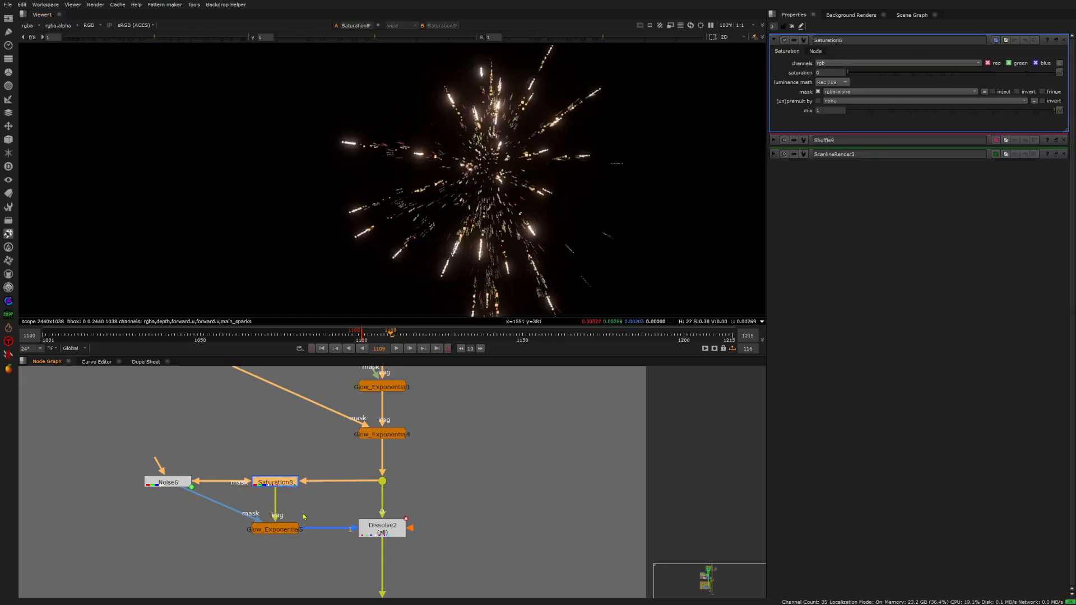
double_click(284, 484)
double_click(288, 483)
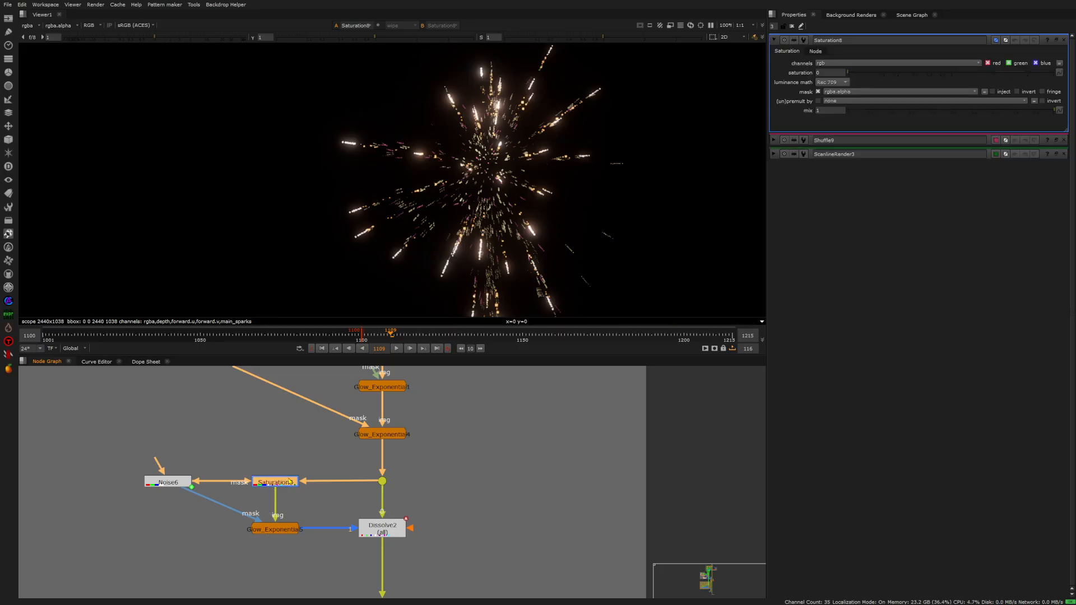
scroll(453, 205, "up", 5)
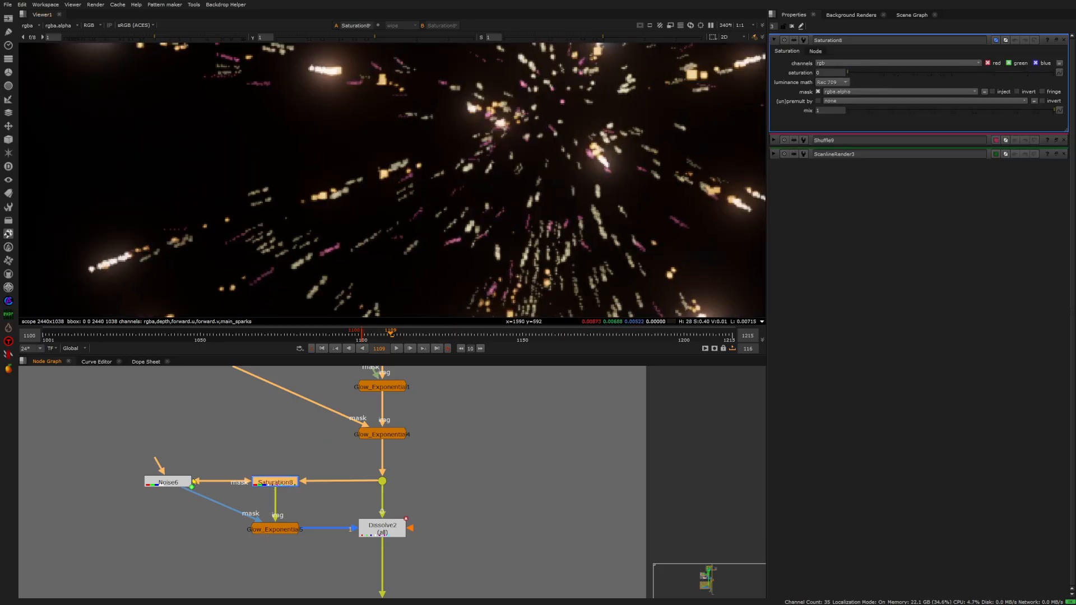
- Compare the noise-masked desaturation with Saturation8 disabled and enabled, both up close and across the explosion, leaving it enabled
left_click_drag(276, 462, 169, 480)
left_click(277, 482)
double_click(276, 482)
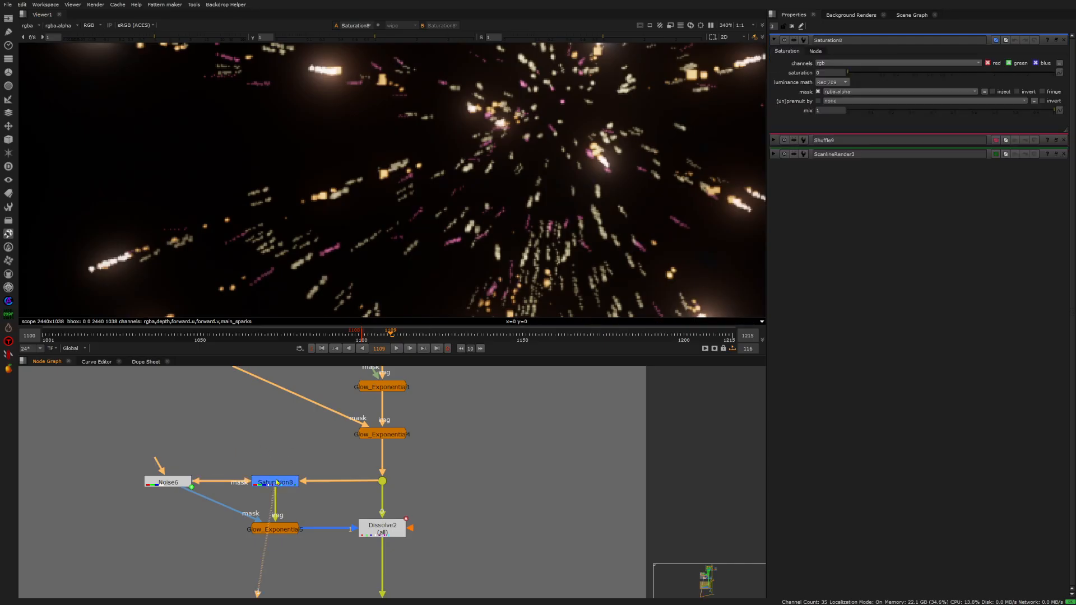
key("d")
key("d")
key("d")
scroll(465, 214, "down", 5)
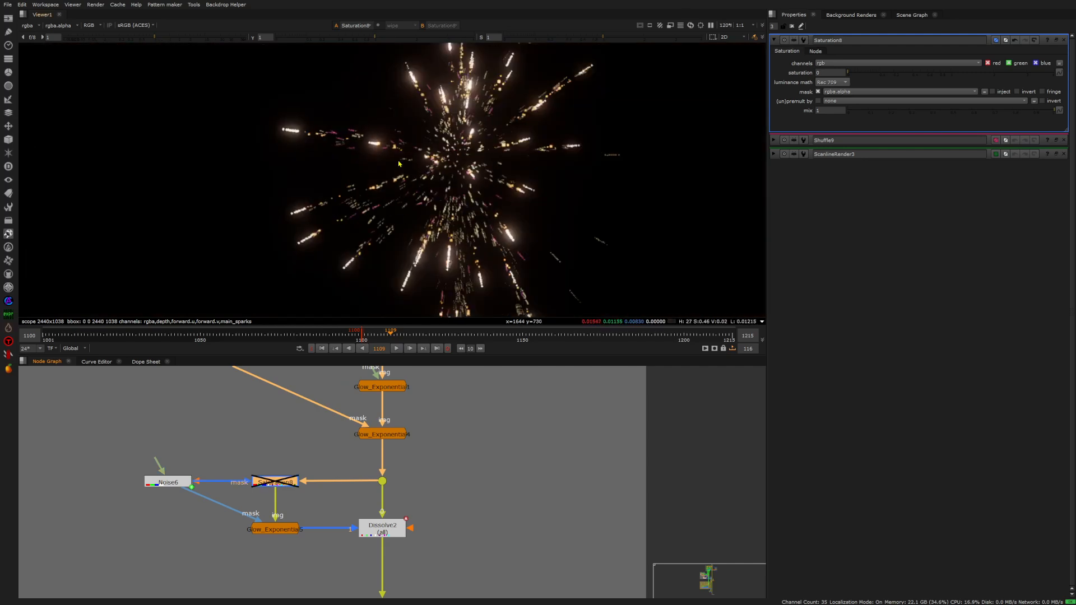
left_click(290, 474)
left_click(287, 480)
key("d")
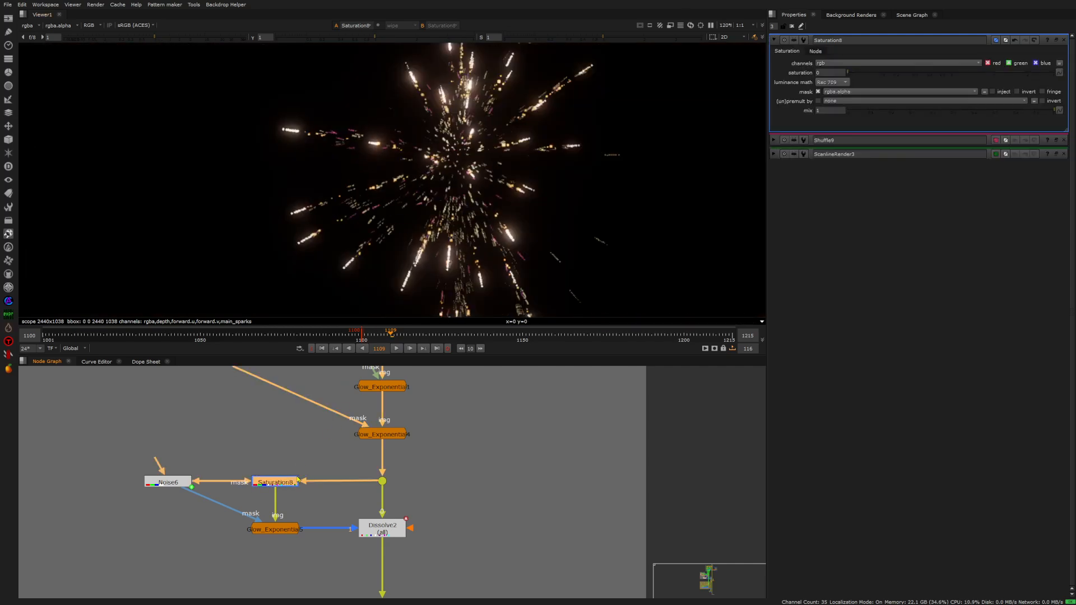
- View Glow_Exponential5, open its settings, and compare the noise-masked glow off and on
left_click(299, 499)
scroll(277, 524, "up", 2)
left_click(282, 528)
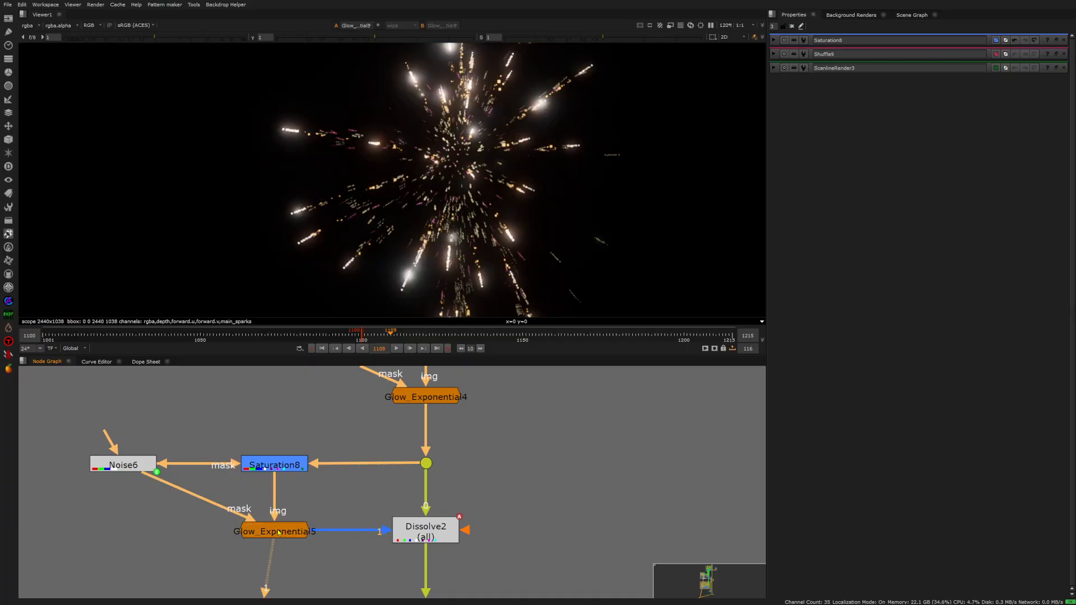
double_click(279, 532)
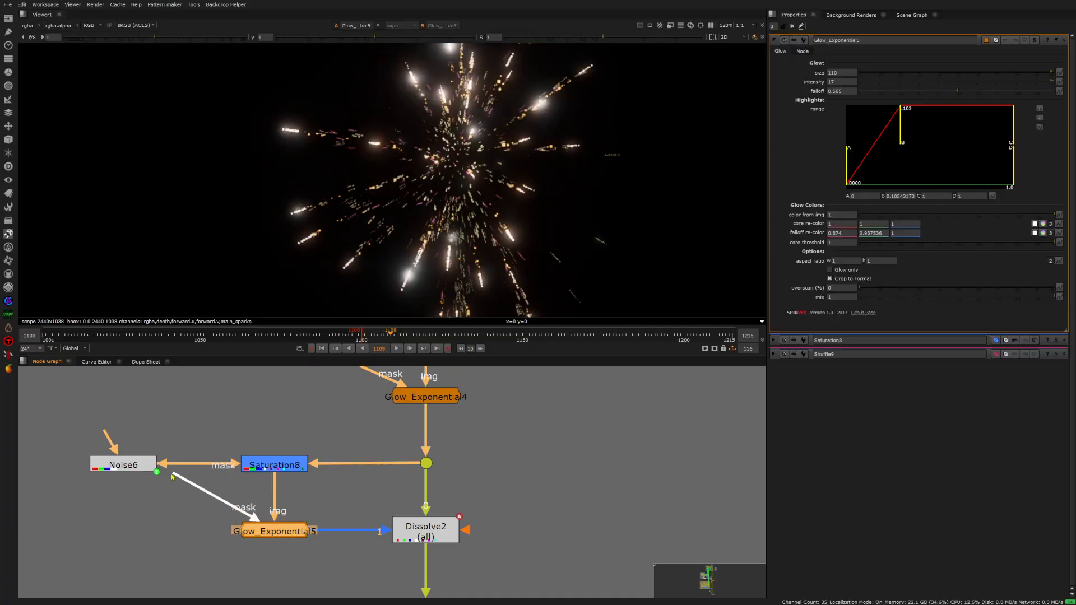
key("d")
key("d")
scroll(533, 139, "down", 1)
key("d")
key("d")
key("d")
key("d")
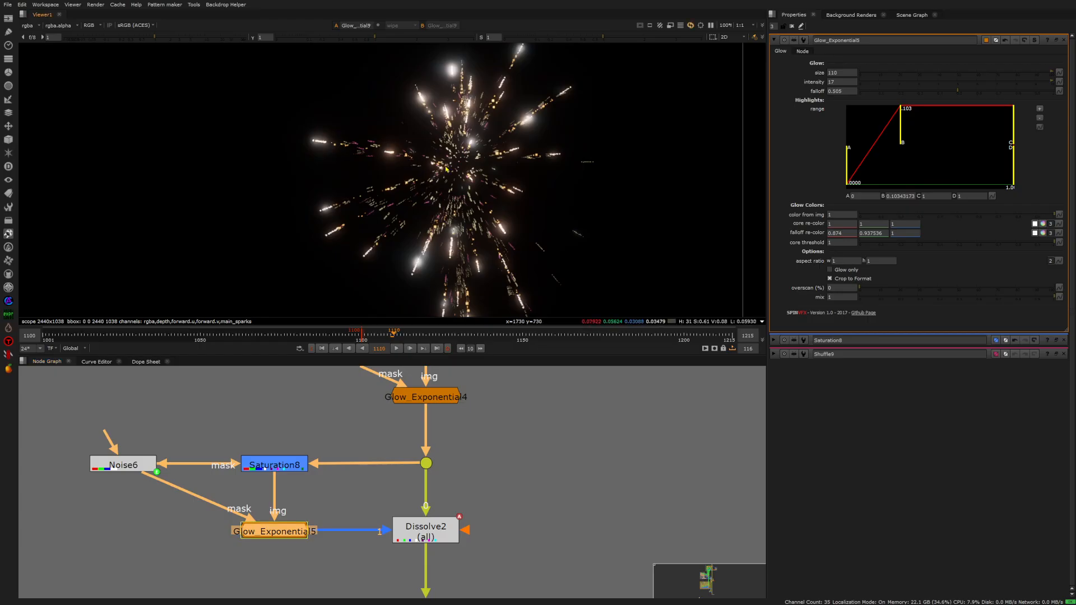
- Step through several frames of the glowing sparks, and play the animation from the first frame
key("Right")
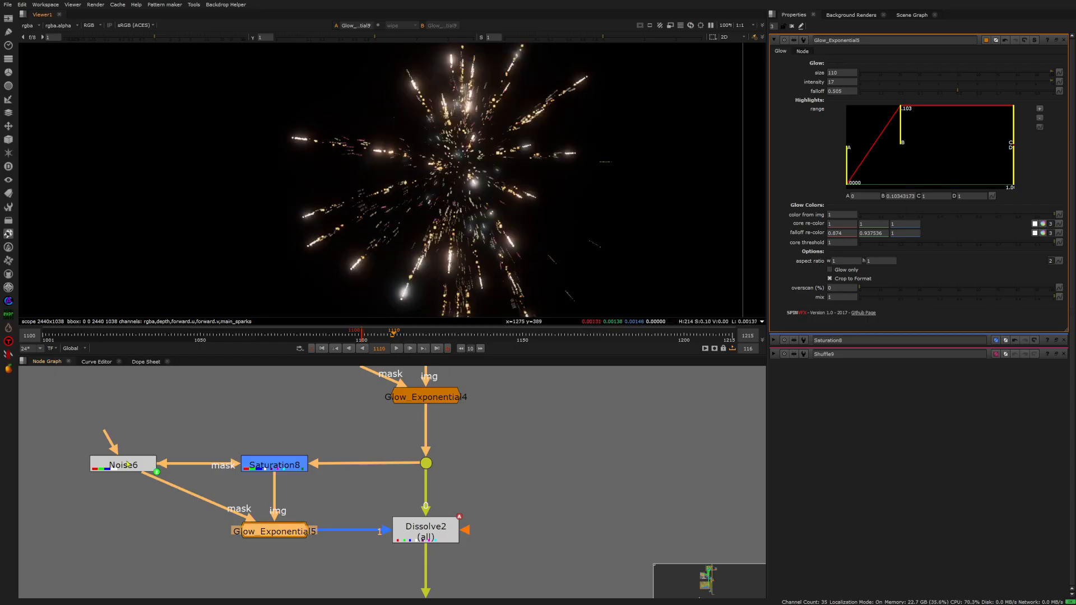
scroll(437, 157, "down", 2)
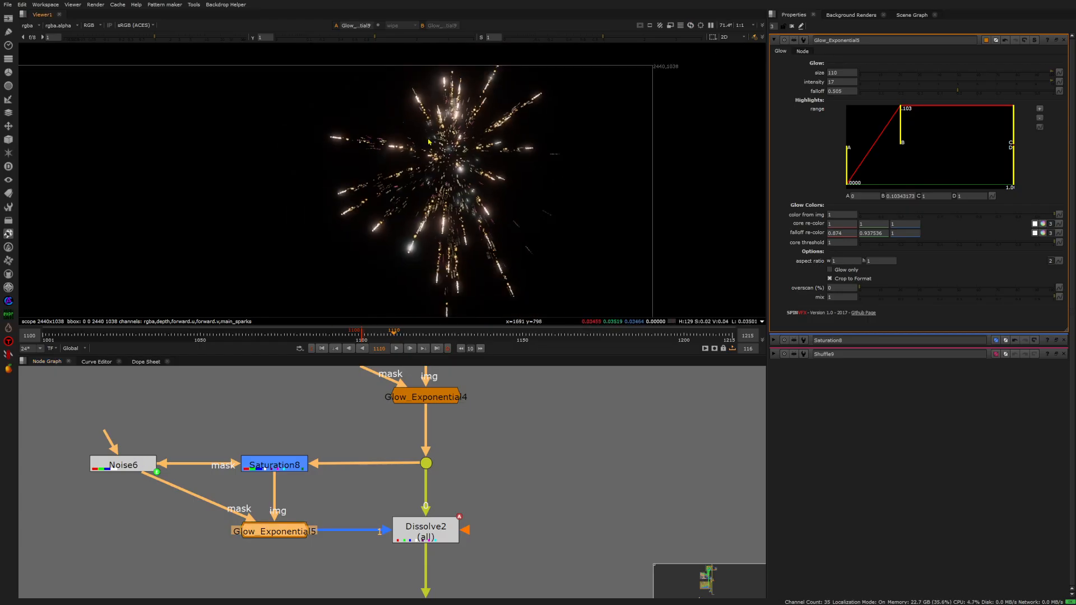
left_click(411, 348)
left_click(411, 349)
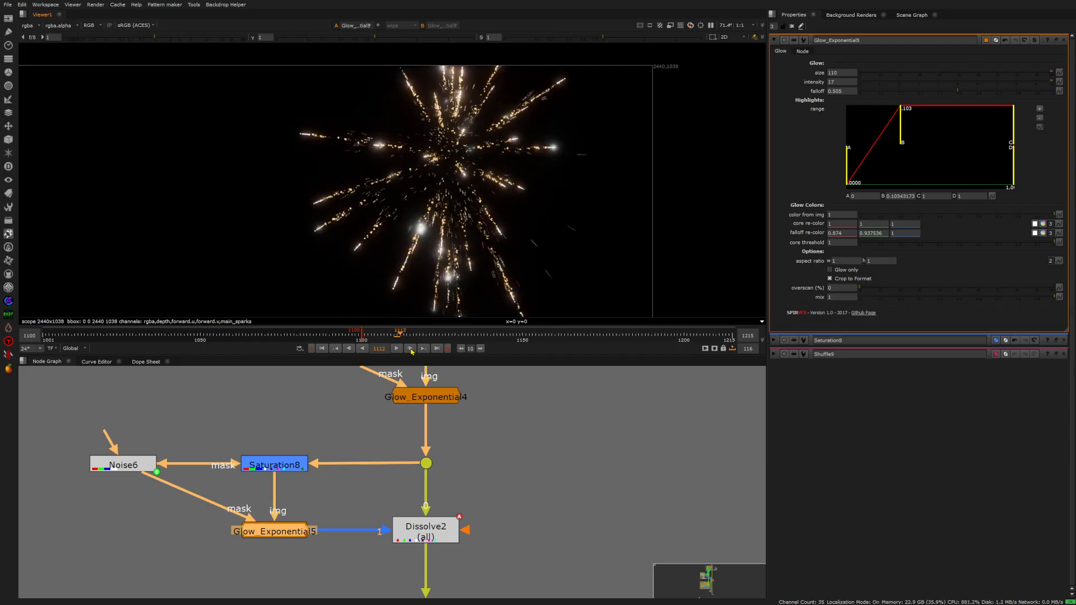
left_click(411, 349)
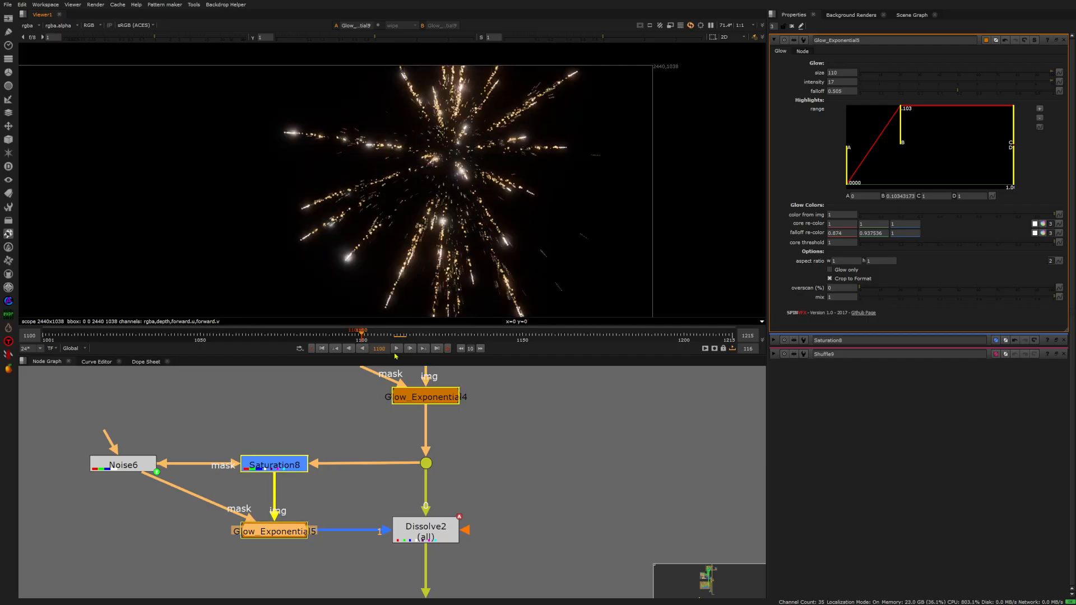
left_click(322, 348)
left_click(396, 349)
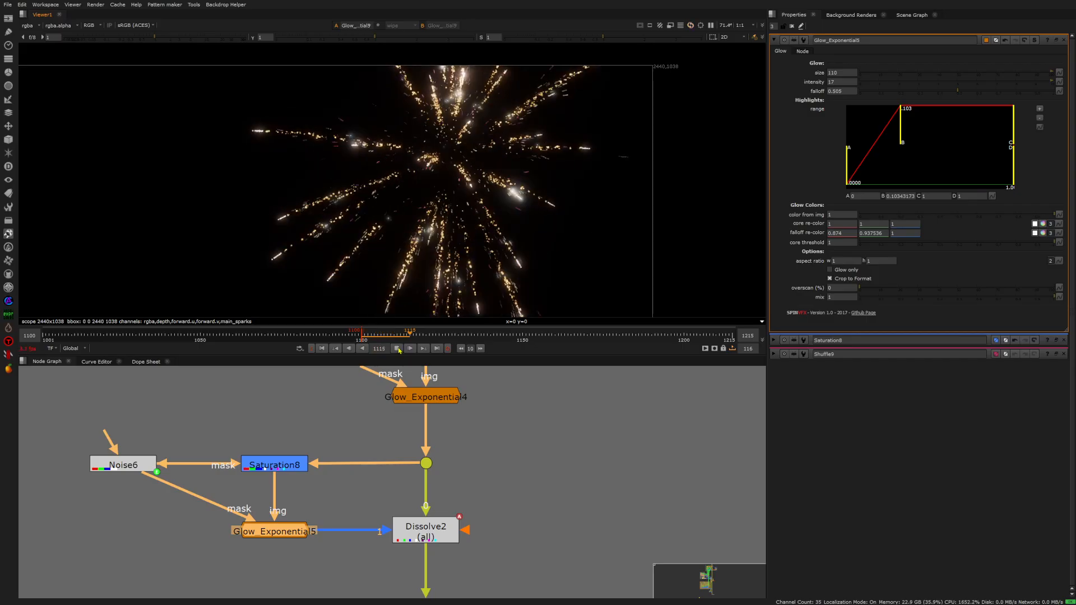
left_click(397, 349)
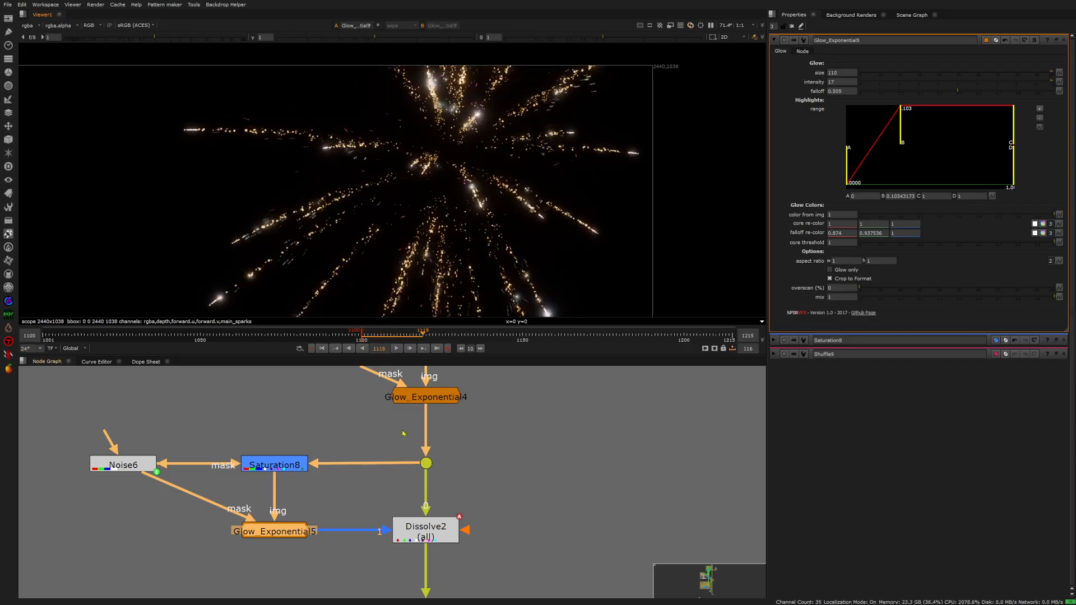
- View Merge27, where the sparks go over the background, and check frames 1081 and 1116
scroll(436, 449, "down", 3)
scroll(399, 471, "down", 7)
middle_click_drag(618, 508, 362, 498)
scroll(478, 509, "up", 6)
left_click(474, 497)
key("1")
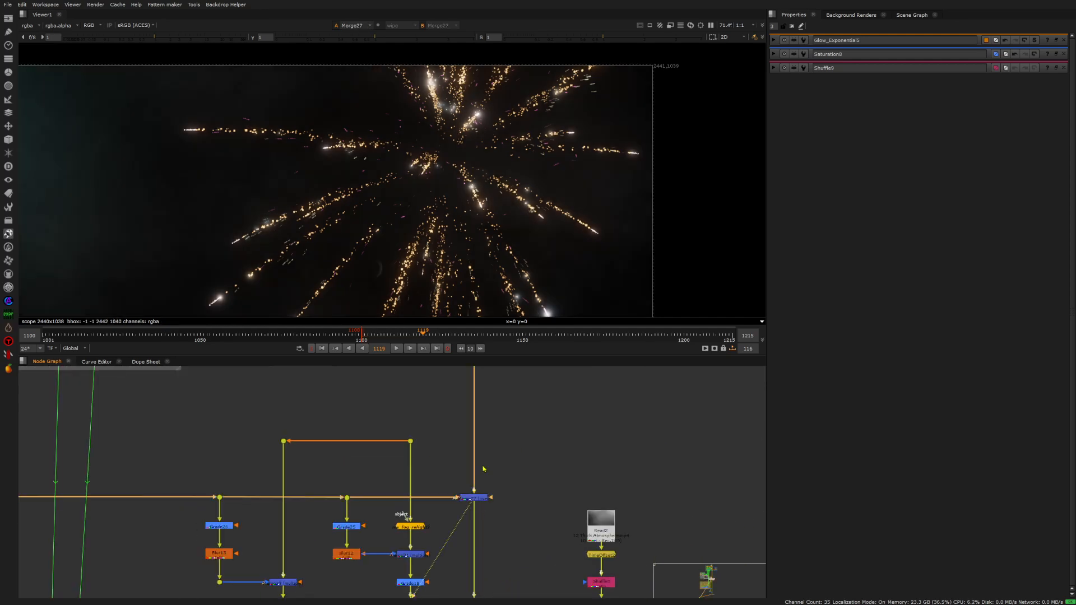
scroll(518, 152, "down", 2)
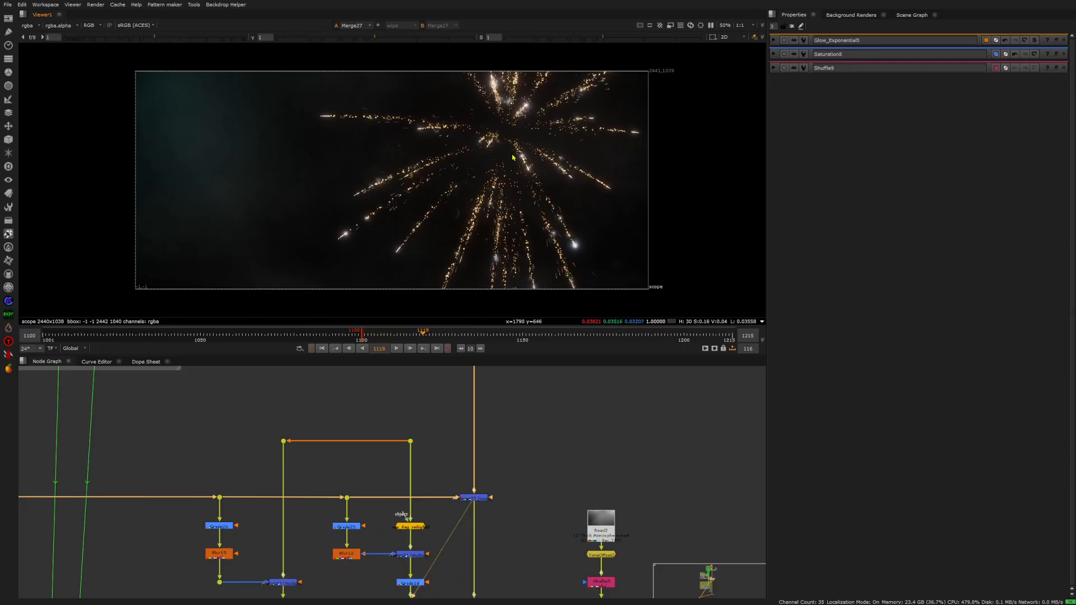
left_click(301, 337)
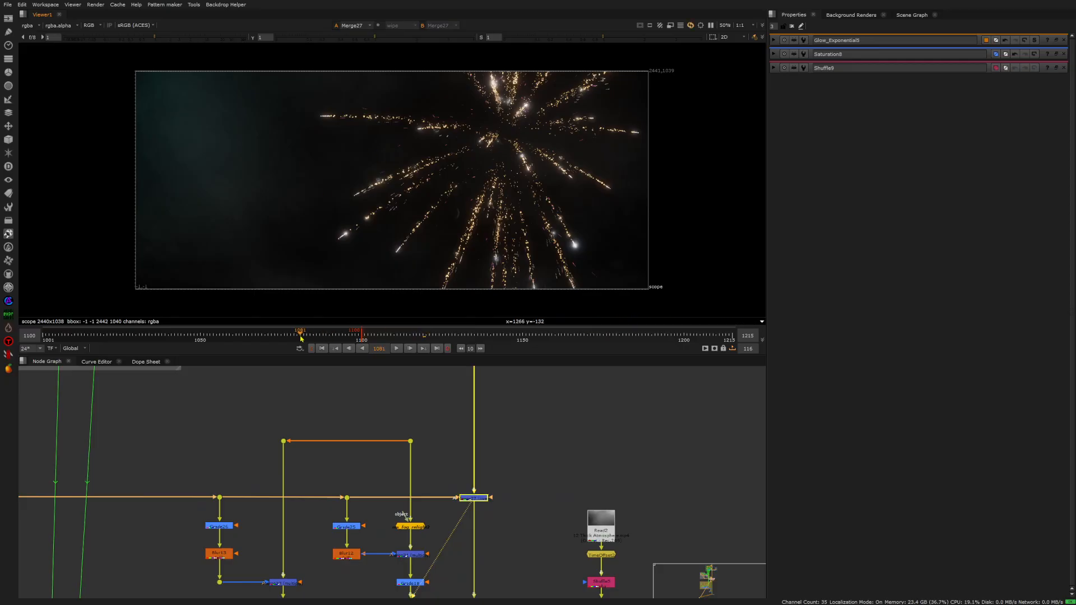
left_click(413, 335)
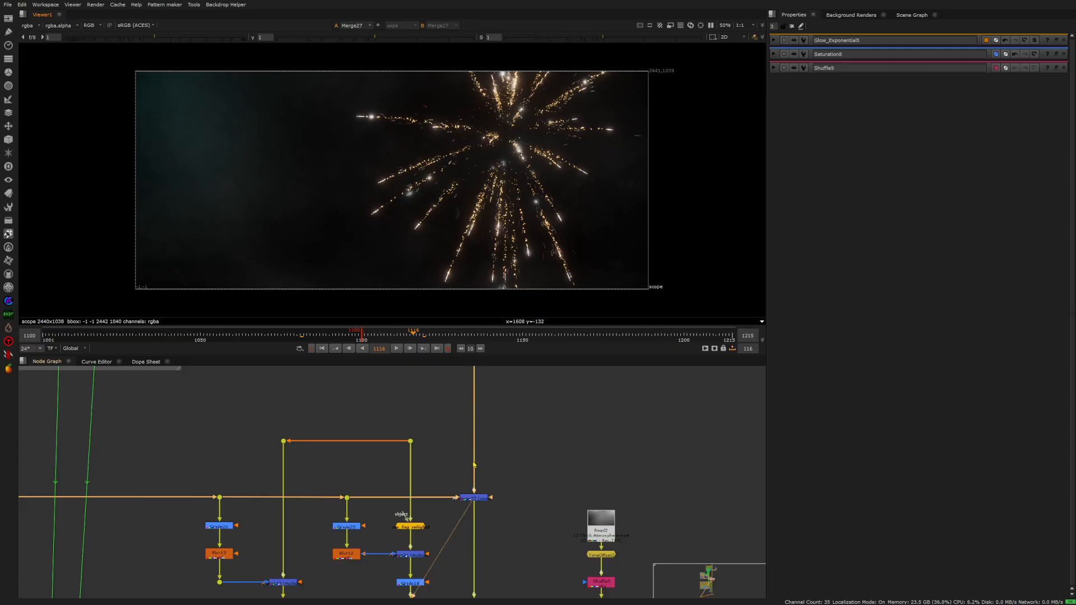
- View the fog texture at the dot feeding the fog relight branch beside Merge27
middle_click_drag(459, 372, 468, 343)
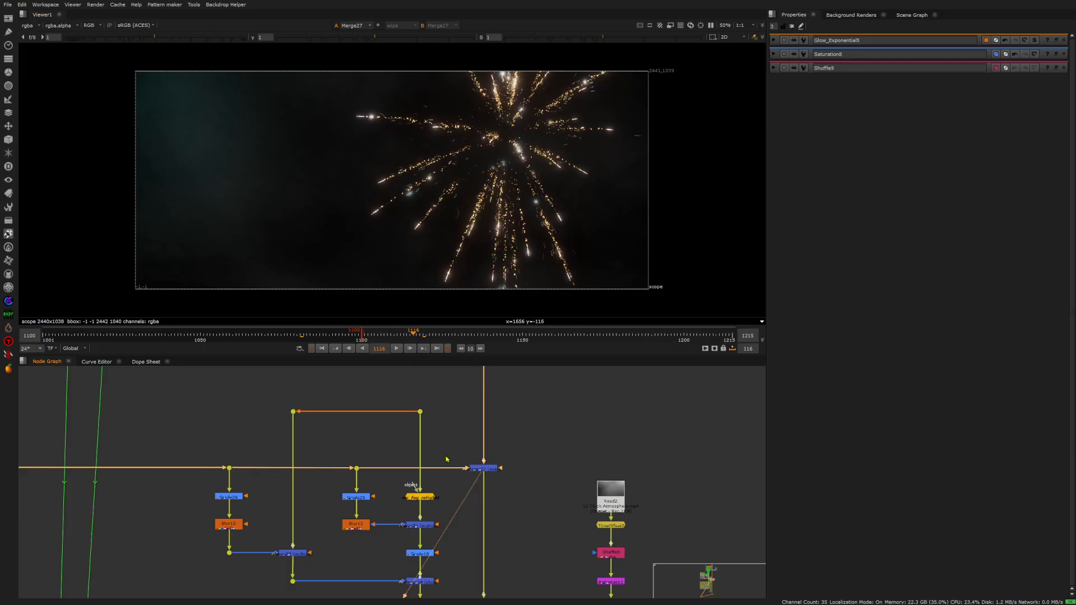
scroll(445, 456, "down", 5)
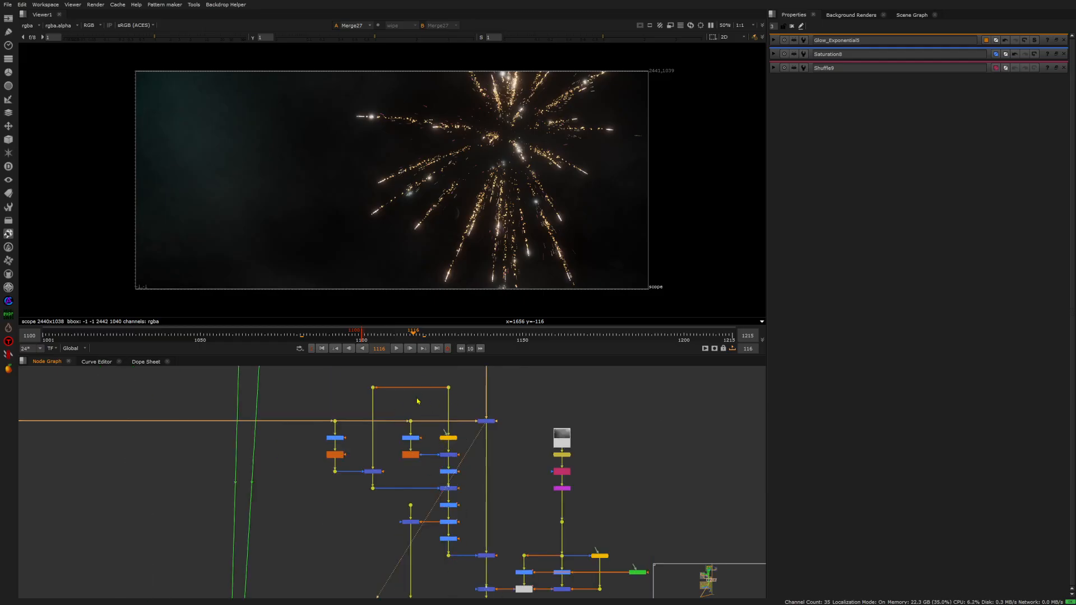
scroll(418, 401, "down", 3)
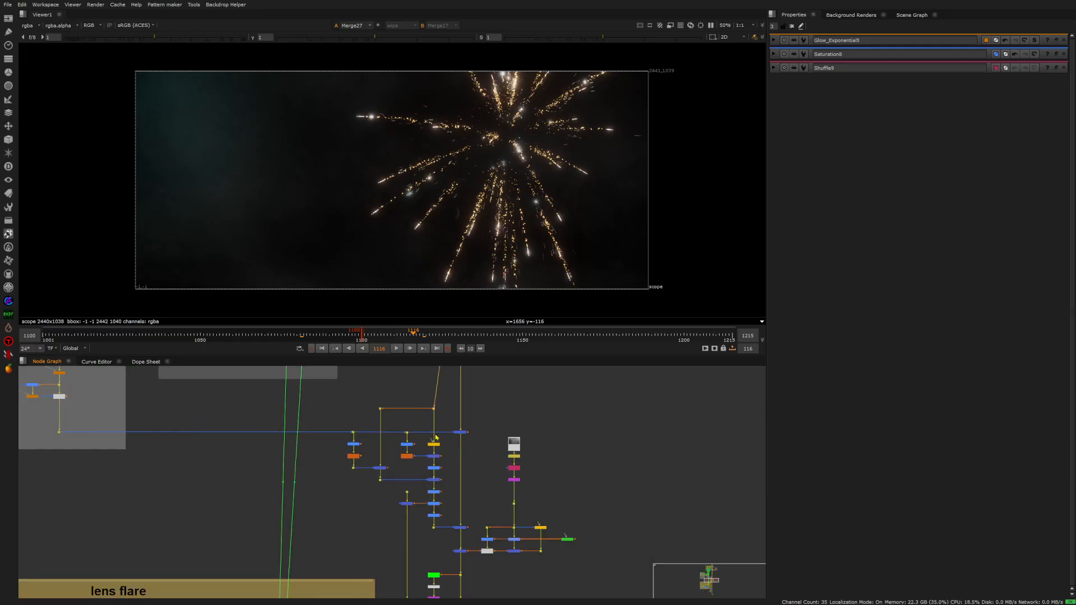
scroll(436, 437, "up", 5)
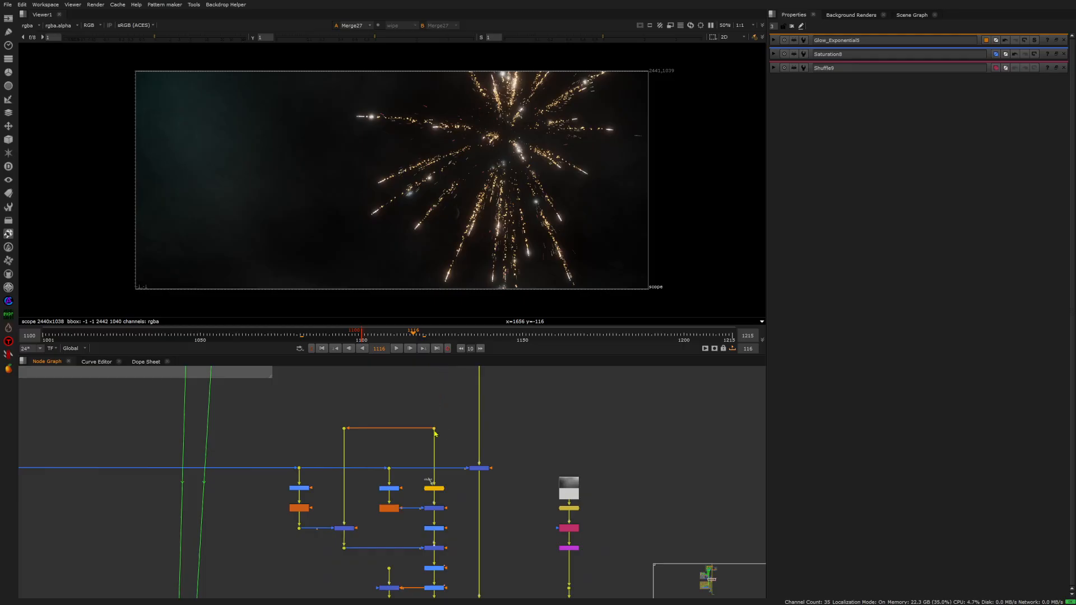
left_click(435, 429)
key("1")
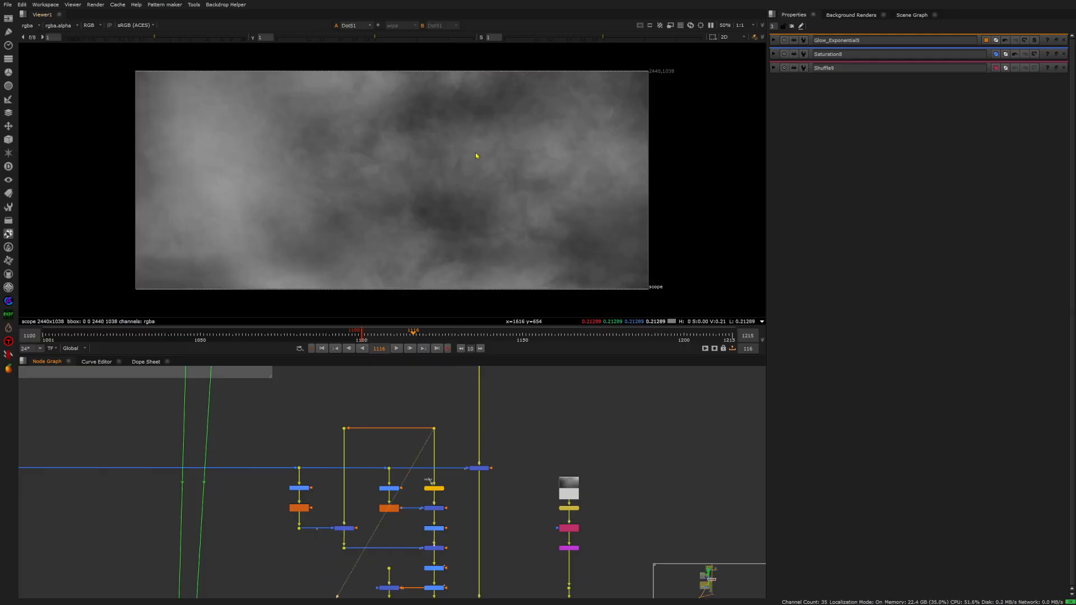
- View the ms_fog_relight node and inspect the relit fog detail around the explosion
scroll(432, 459, "up", 4)
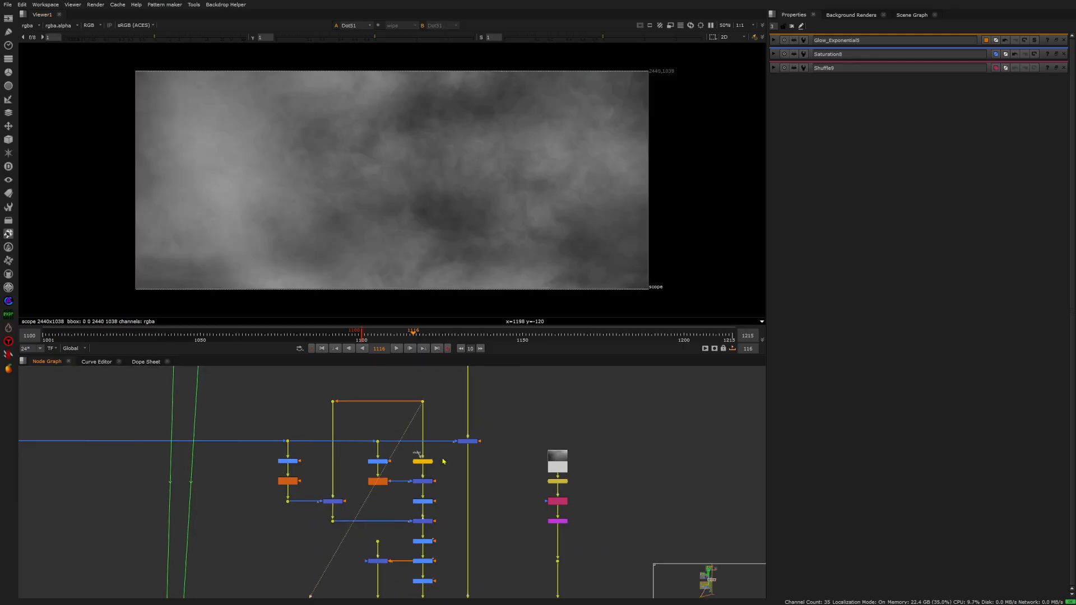
middle_click_drag(438, 446, 449, 465)
left_click(431, 468)
key("1")
scroll(543, 143, "up", 5)
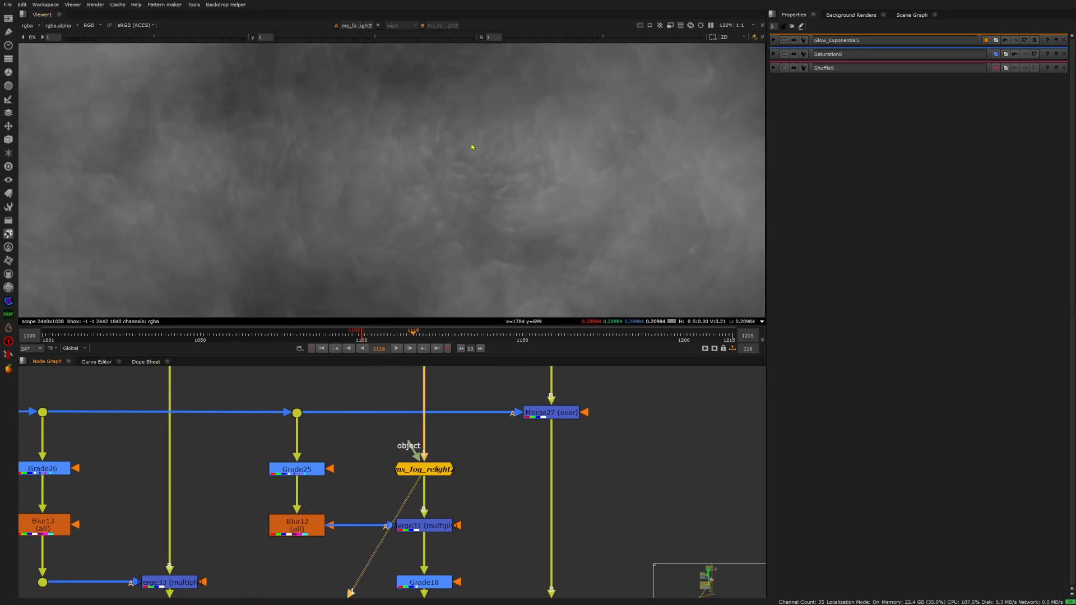
scroll(451, 157, "down", 4)
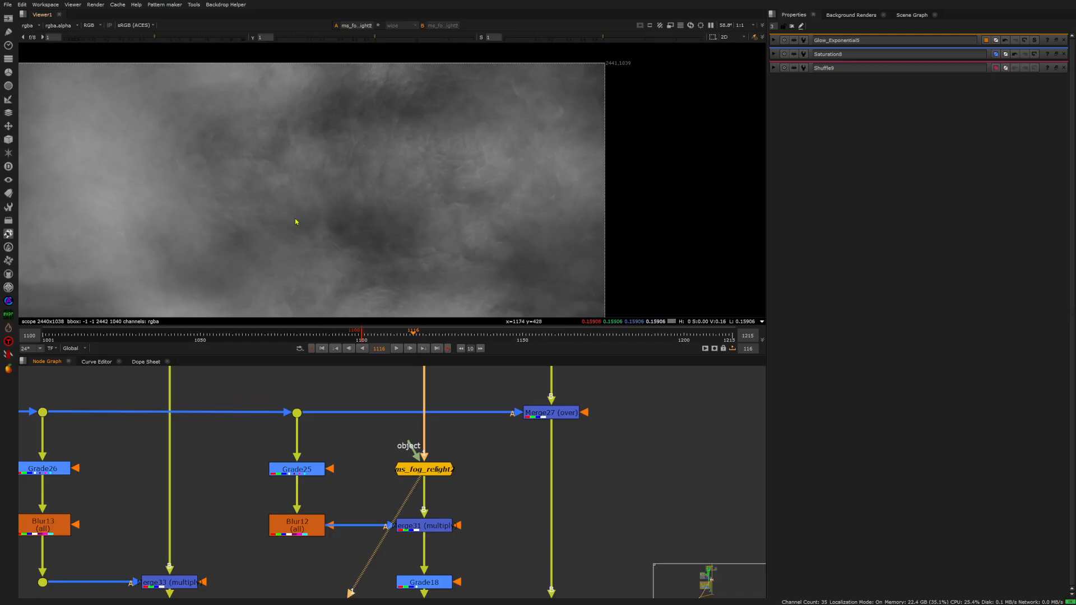
middle_click_drag(454, 186, 503, 163)
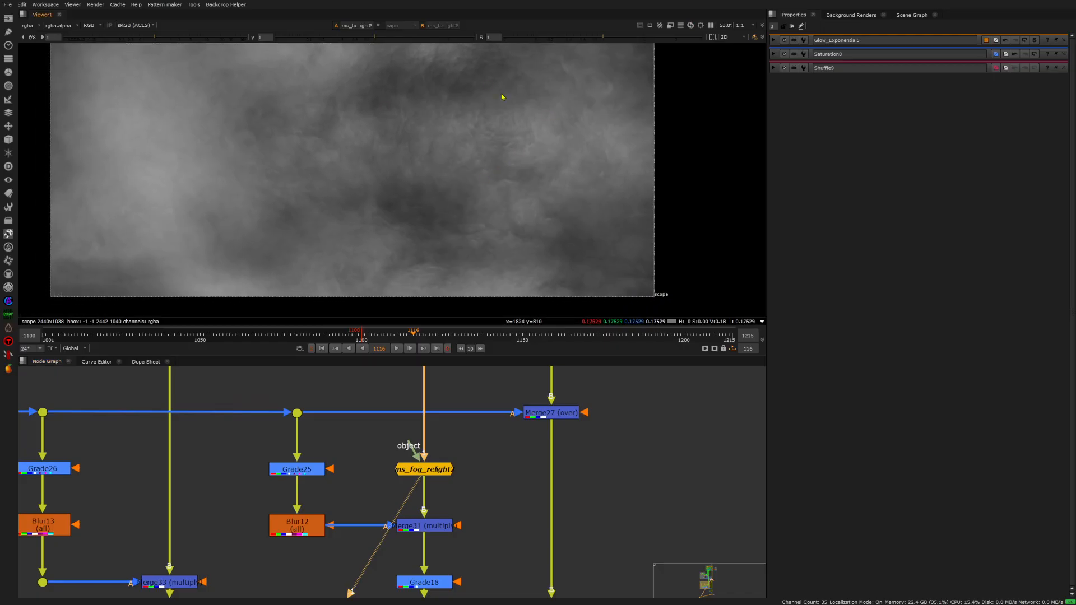
- View Grade25 on the sparks branch and open its settings to examine the gain and multiply values
left_click(304, 475)
key("1")
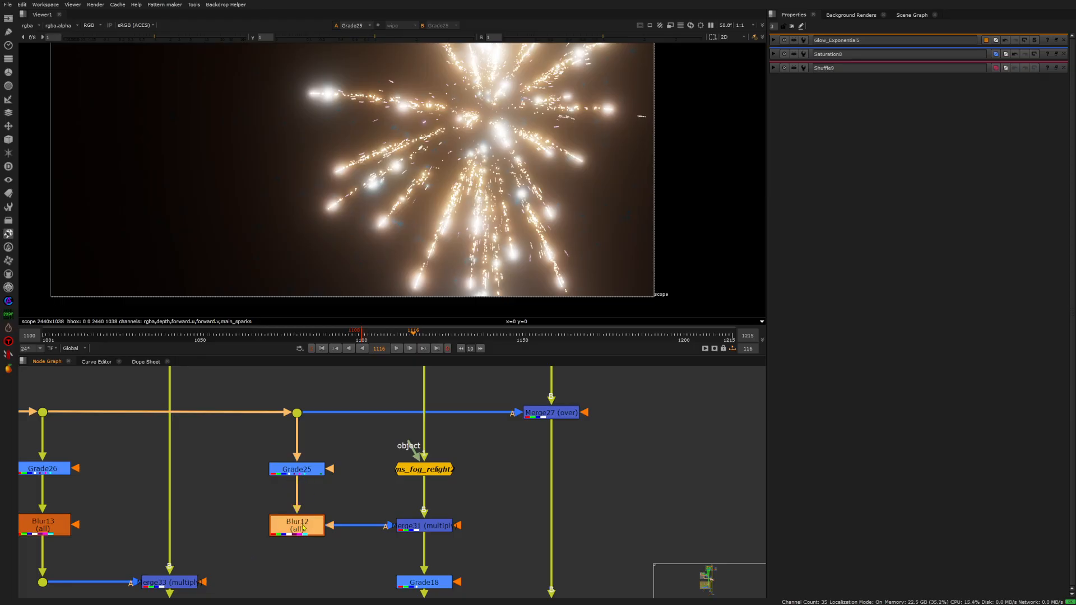
left_click(316, 473)
key("1")
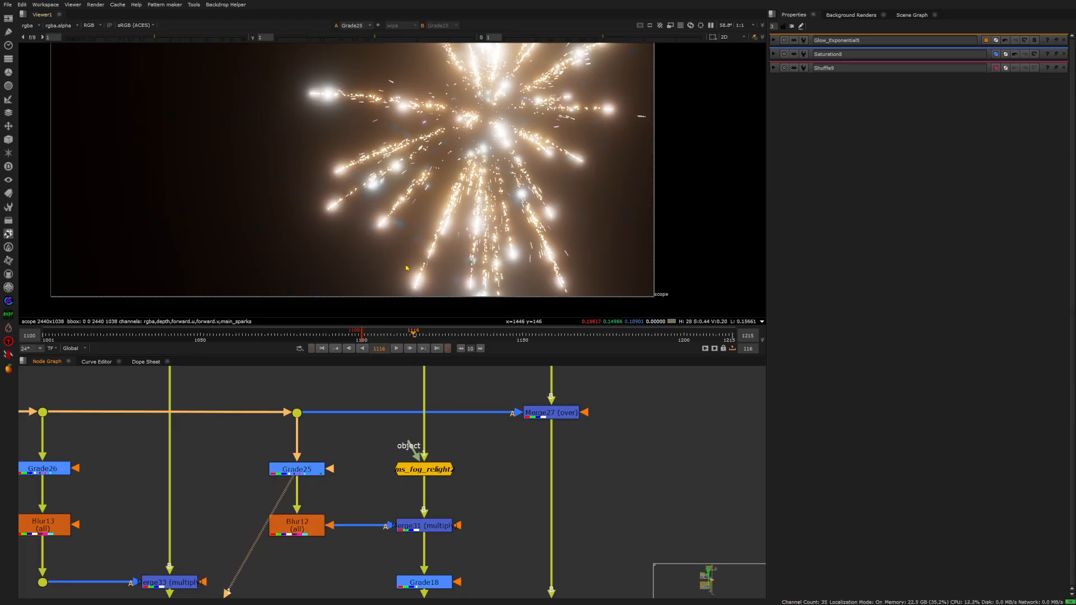
double_click(307, 472)
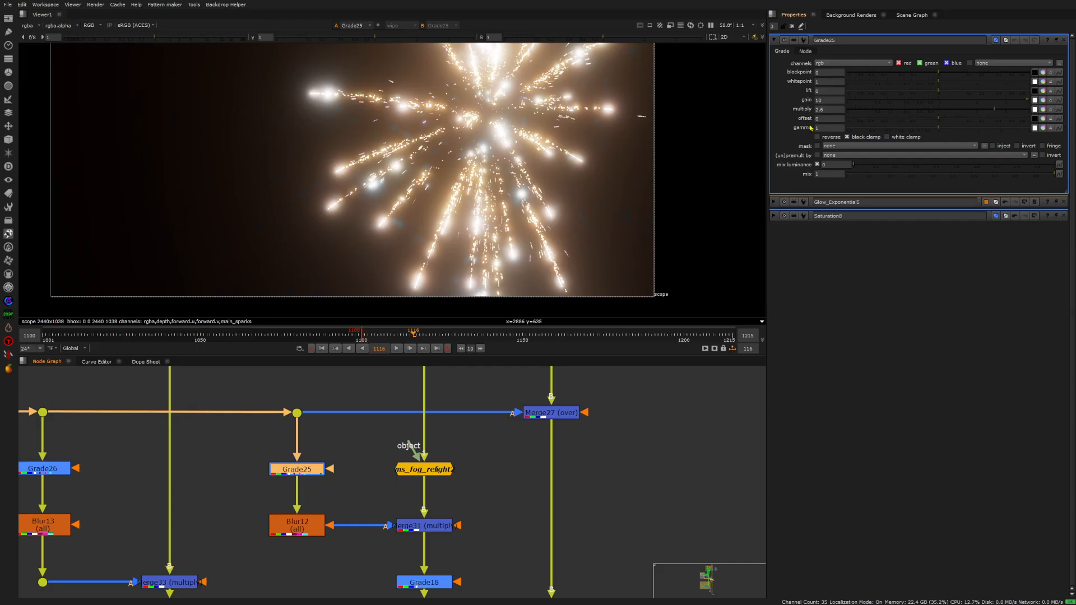
- View Blur12, and inspect the fog in Merge31 where the blurred sparks are multiplied with the relit fog
left_click(305, 527)
key("1")
scroll(451, 244, "down", 2)
scroll(467, 213, "up", 1)
left_click(424, 527)
key("1")
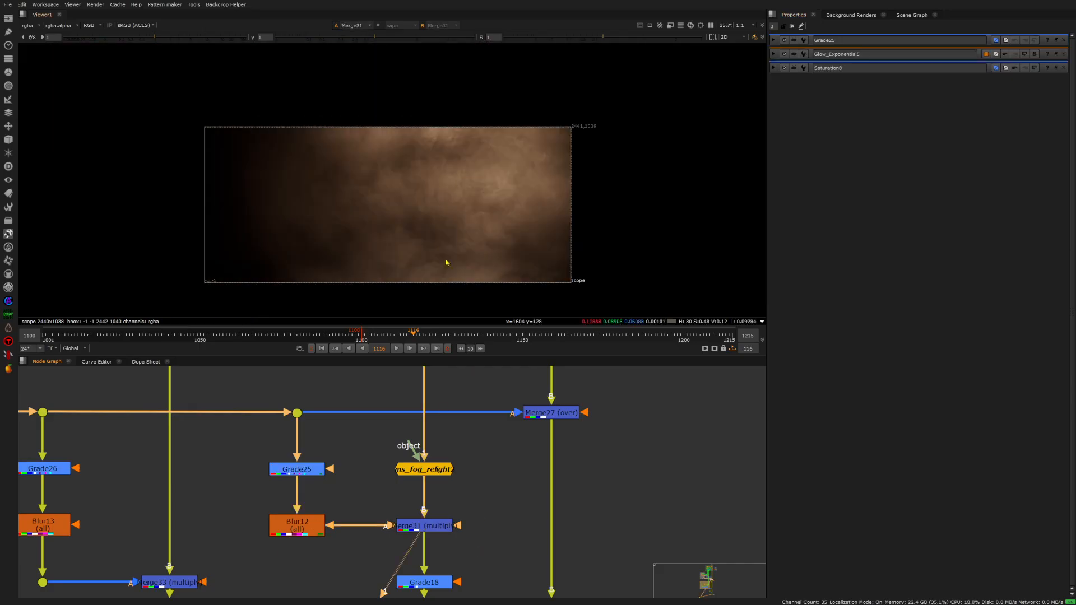
scroll(476, 207, "up", 1)
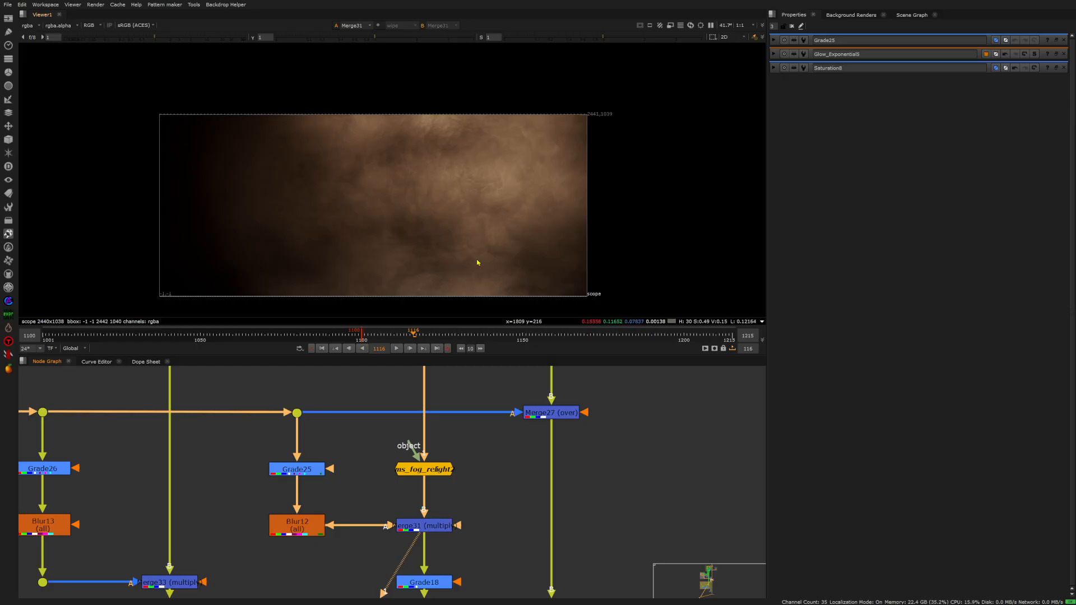
scroll(474, 255, "up", 8)
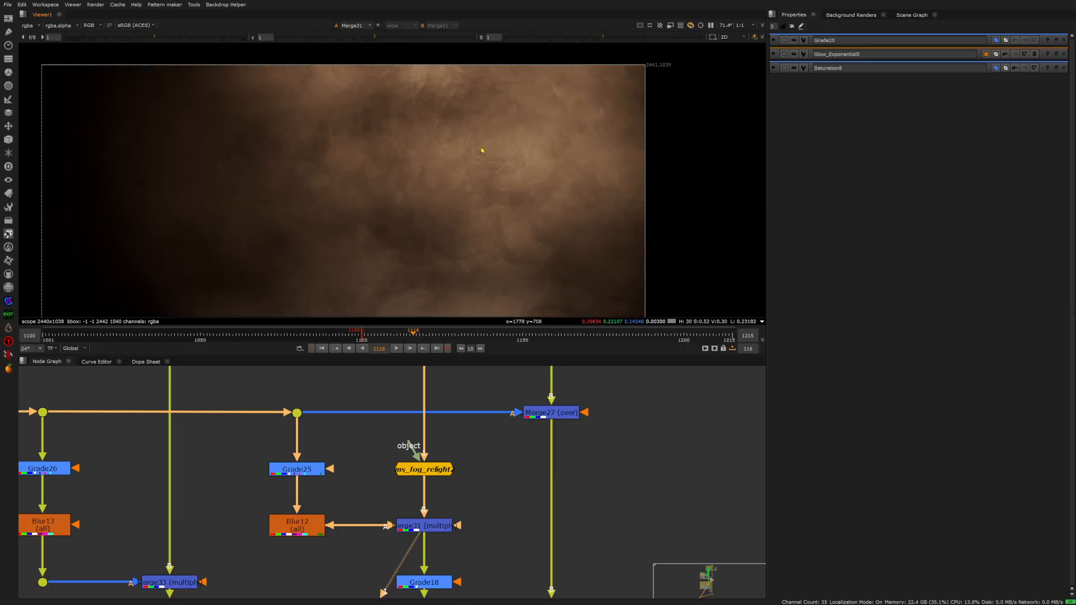
- Disable and re-enable the ms_fog_relight node above Merge31 to compare the fog with and without relighting
left_click(436, 473)
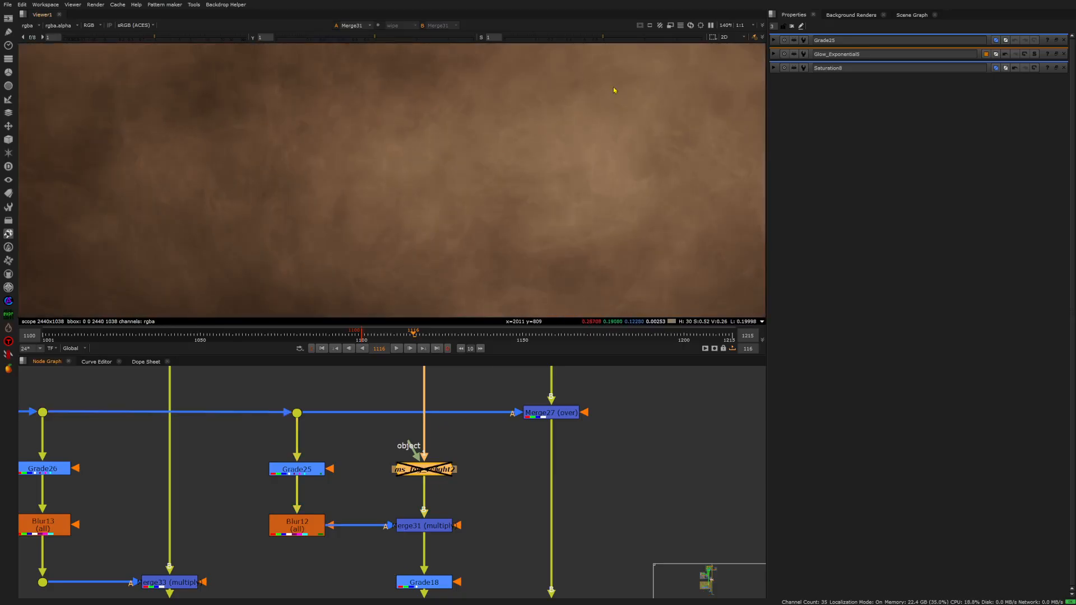
scroll(511, 136, "down", 8)
scroll(309, 471, "down", 3)
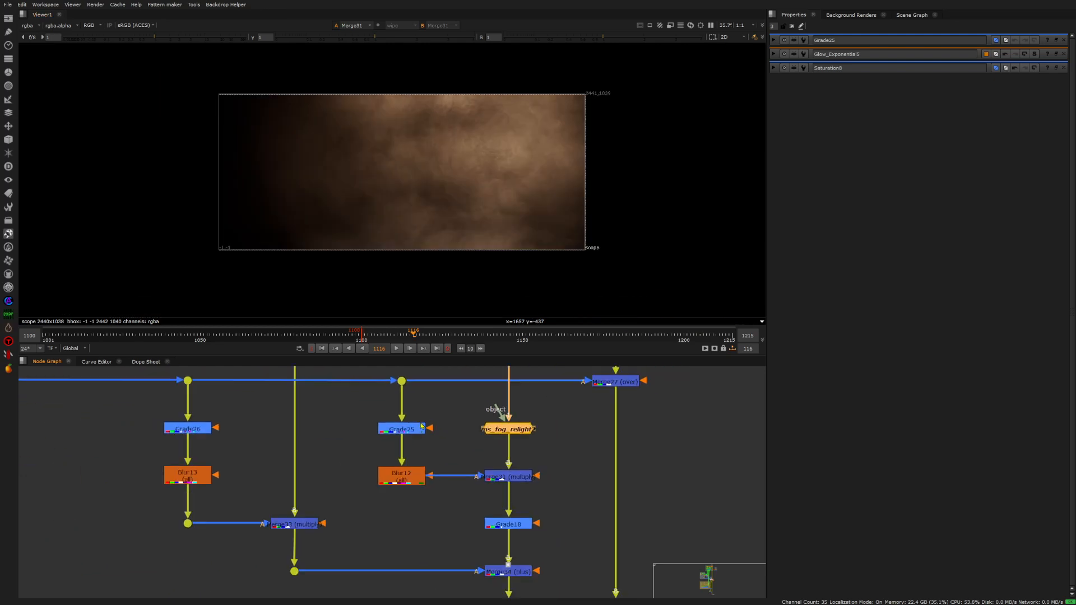
scroll(426, 471, "left", 3)
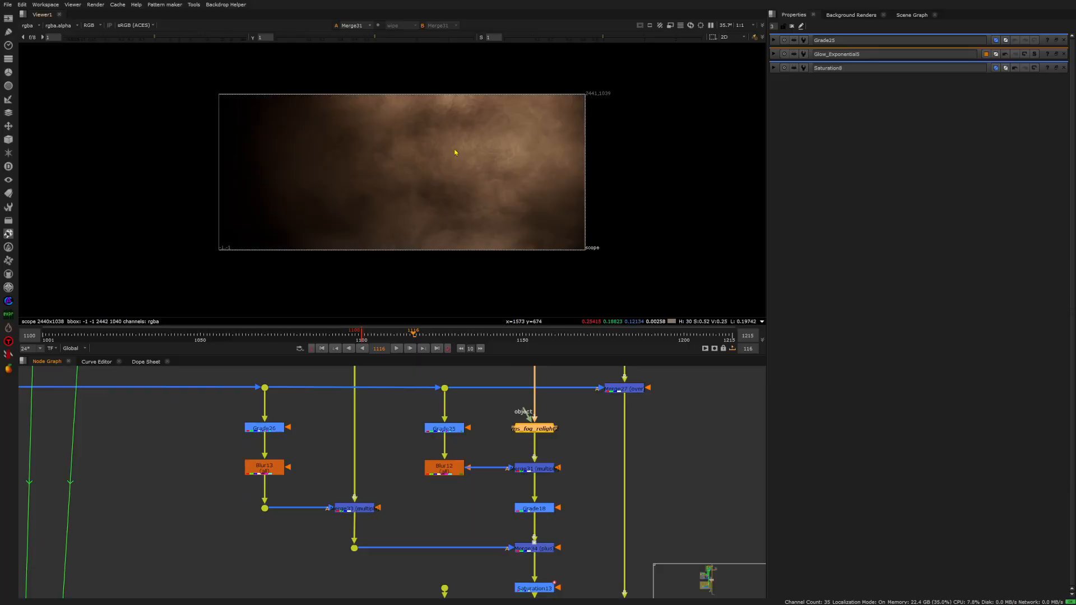
- View Blur13, and inspect Merge33 where its tighter glow is multiplied with the fog
scroll(284, 465, "up", 2)
left_click(276, 464)
key("1")
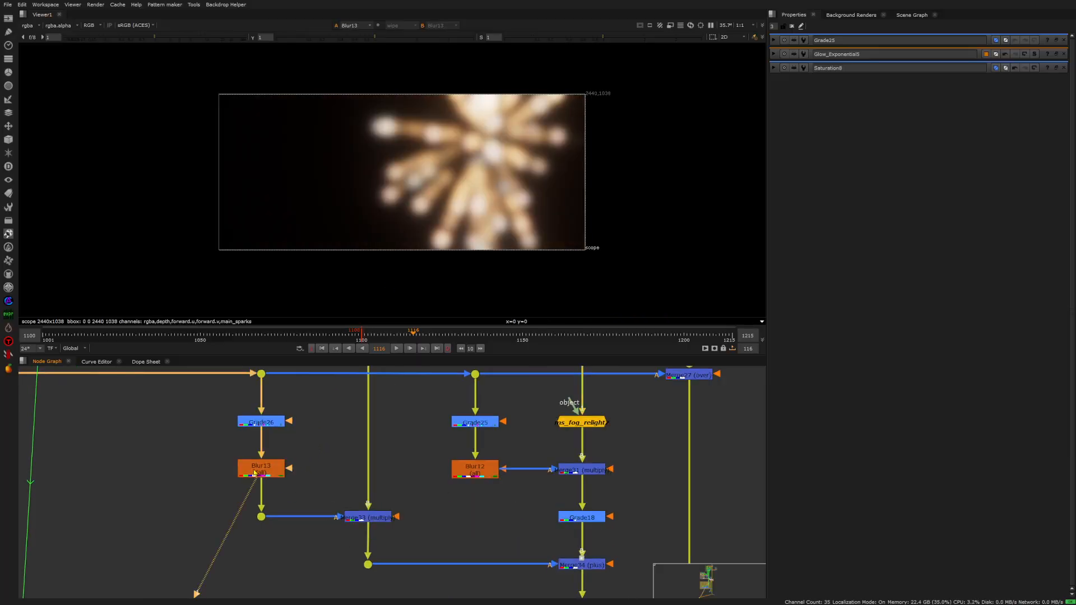
left_click(380, 518)
key("1")
scroll(482, 133, "up", 2)
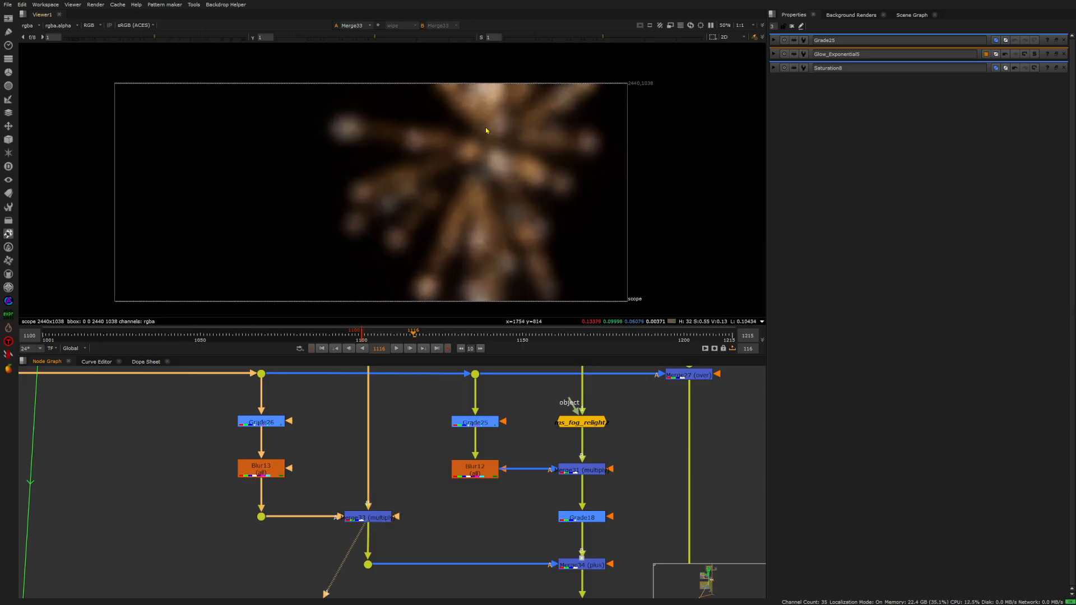
- View Grade18, and compare it with Merge34 where the second fog glow is added
left_click(580, 516)
key("1")
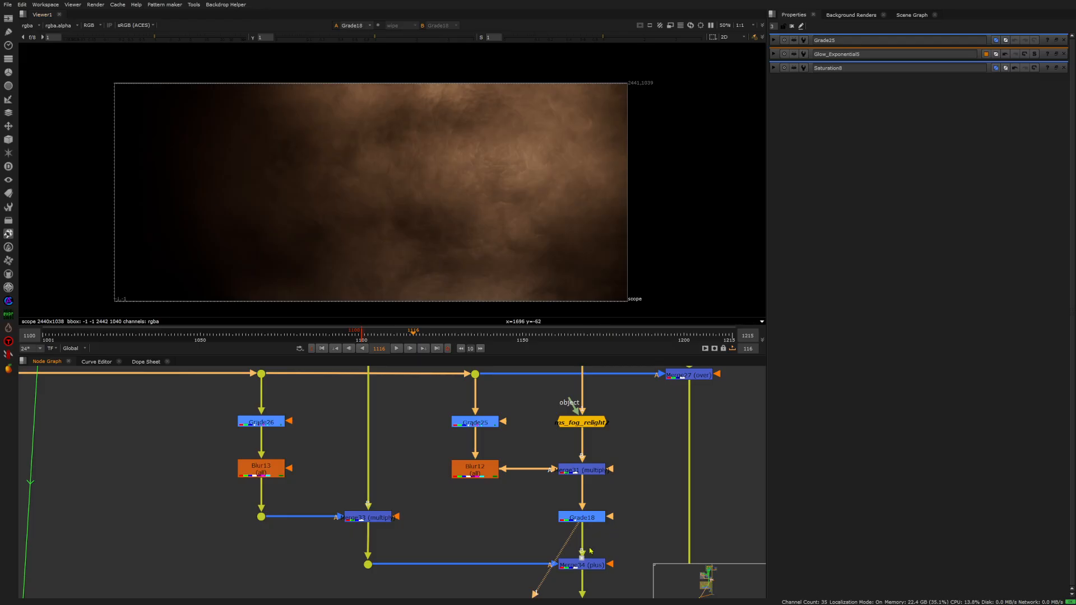
middle_click_drag(590, 563, 484, 499)
left_click(484, 499)
key("1")
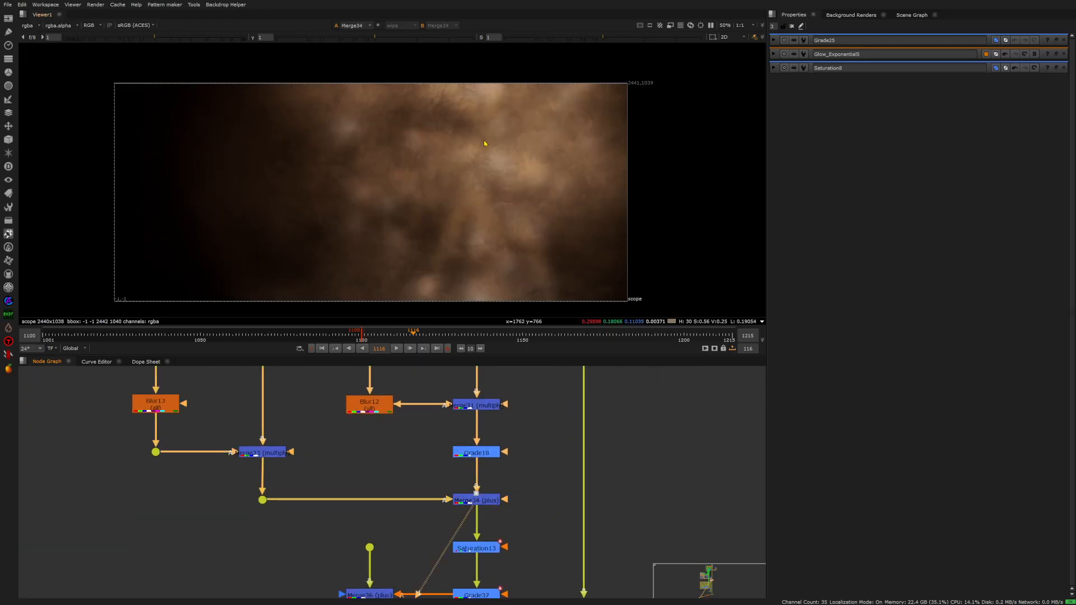
- Toggle Merge34 off and on repeatedly to compare the fog with and without the tighter spark glow
key("d")
key("d")
key("d")
key("d")
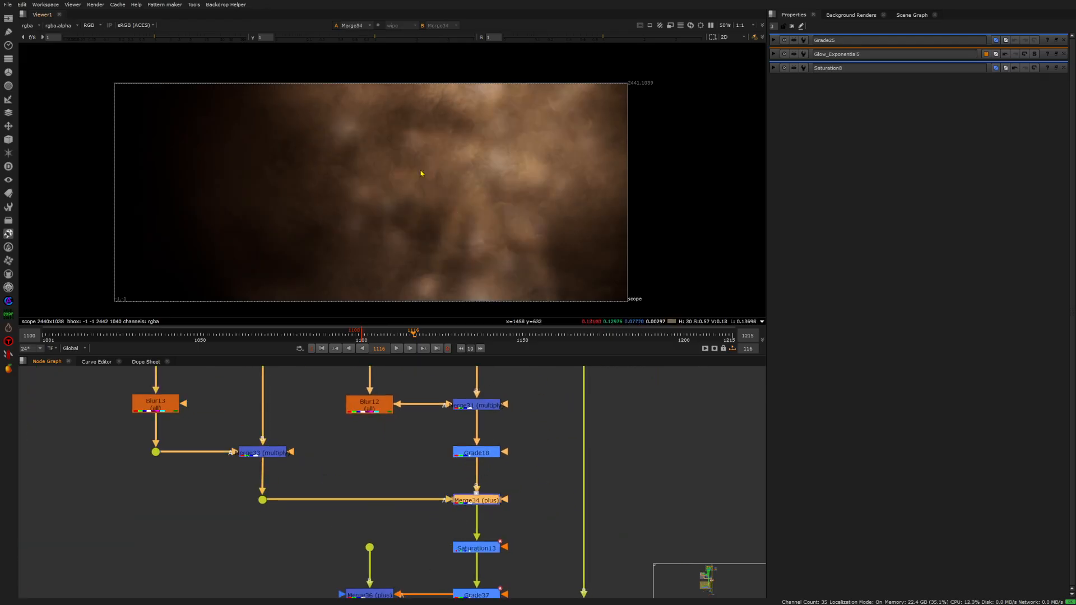
key("d")
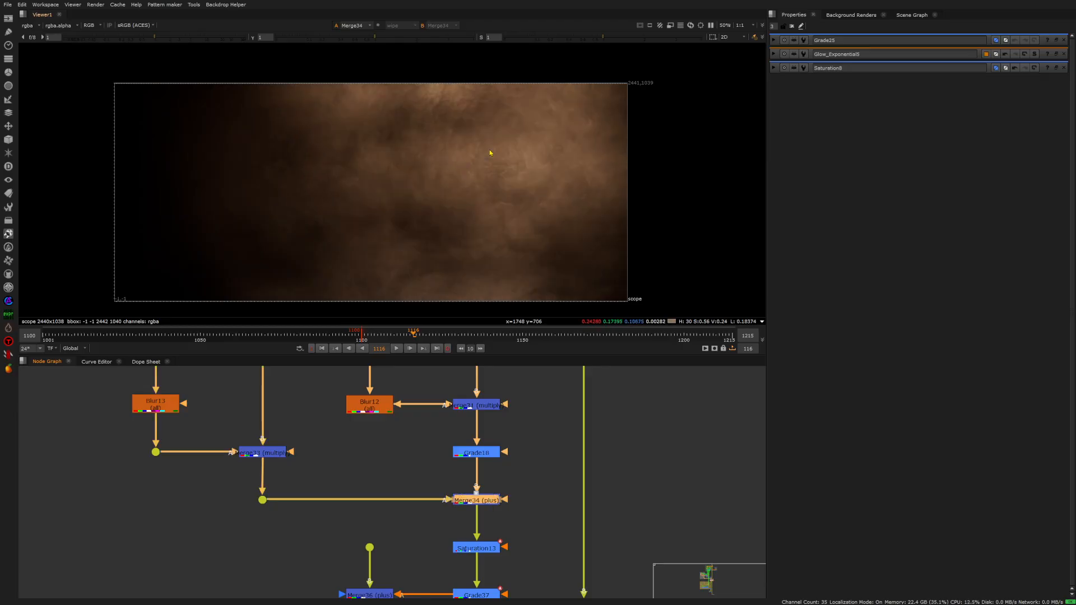
key("d")
- View the Saturation13 node below Merge34 to examine the combined fog glow
scroll(463, 159, "down", 2)
middle_click_drag(482, 461, 425, 356)
left_click(432, 443)
key("1")
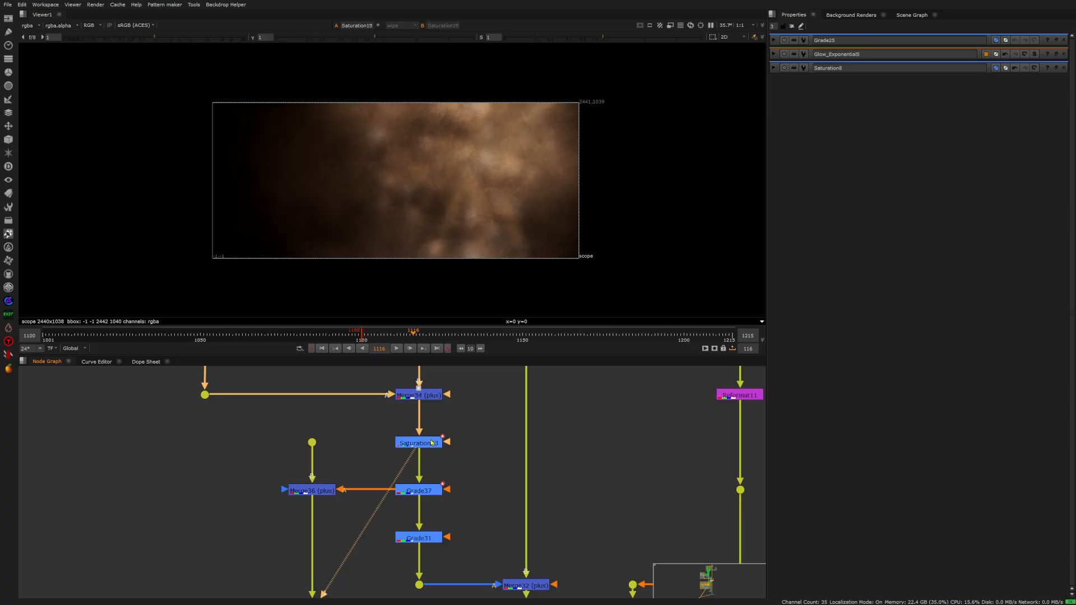
left_click_drag(373, 429, 472, 510)
left_click(422, 479)
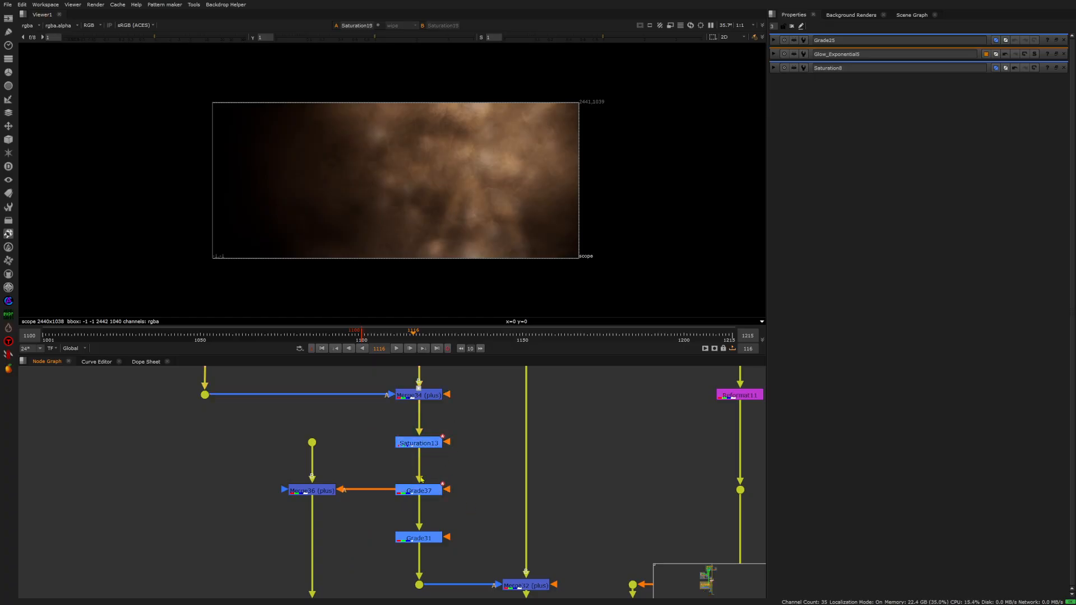
- Open the Grade37 settings and compare its animated gain and multiply at frames 1134 and 1117
double_click(427, 491)
left_click_drag(422, 334, 473, 340)
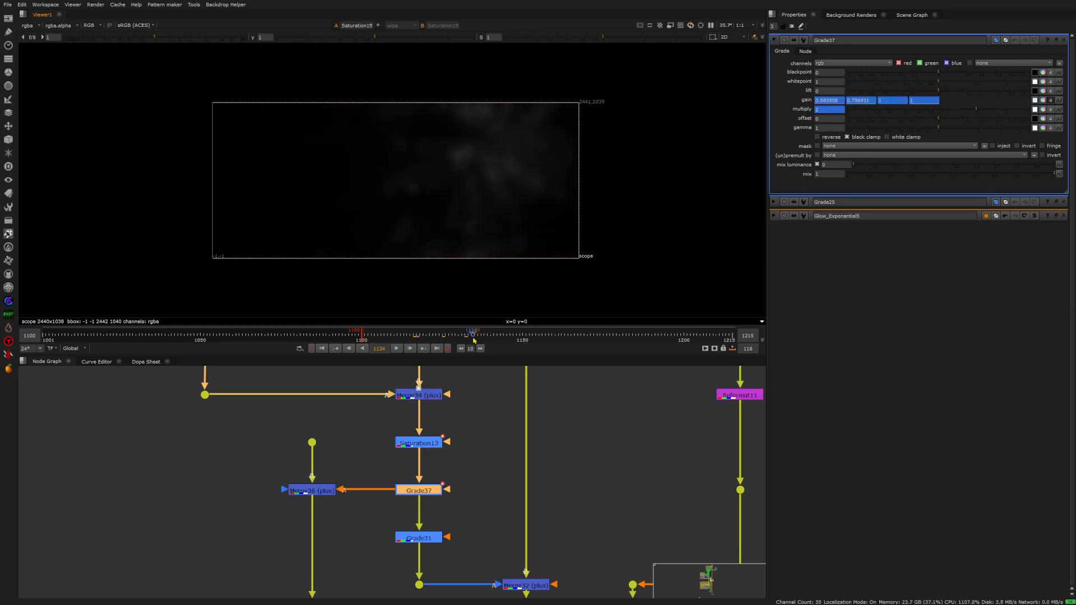
scroll(455, 173, "up", 2)
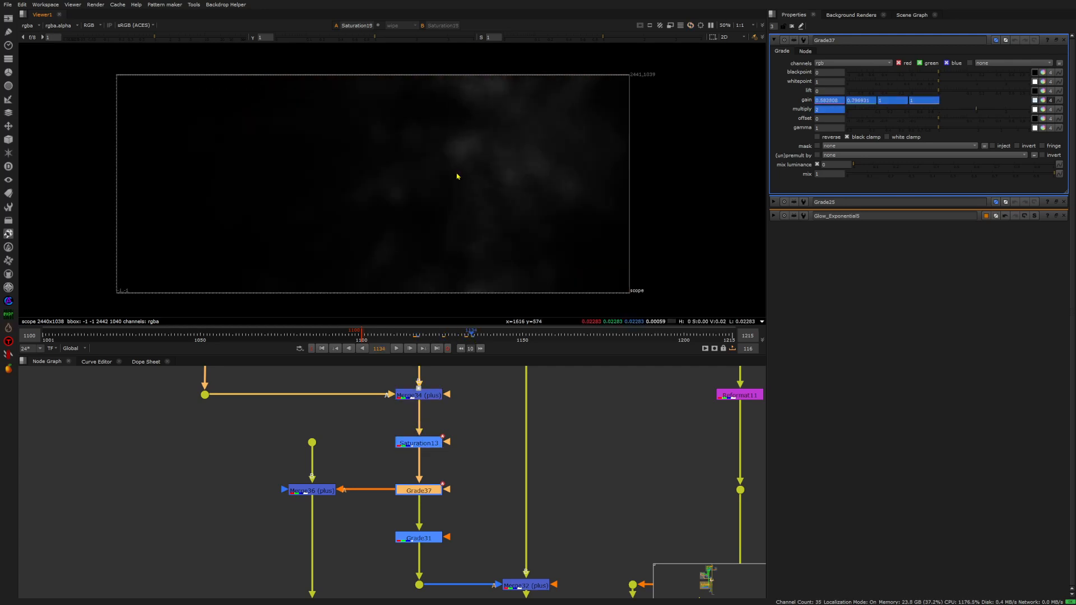
left_click(418, 339)
left_click(463, 385)
left_click(431, 491)
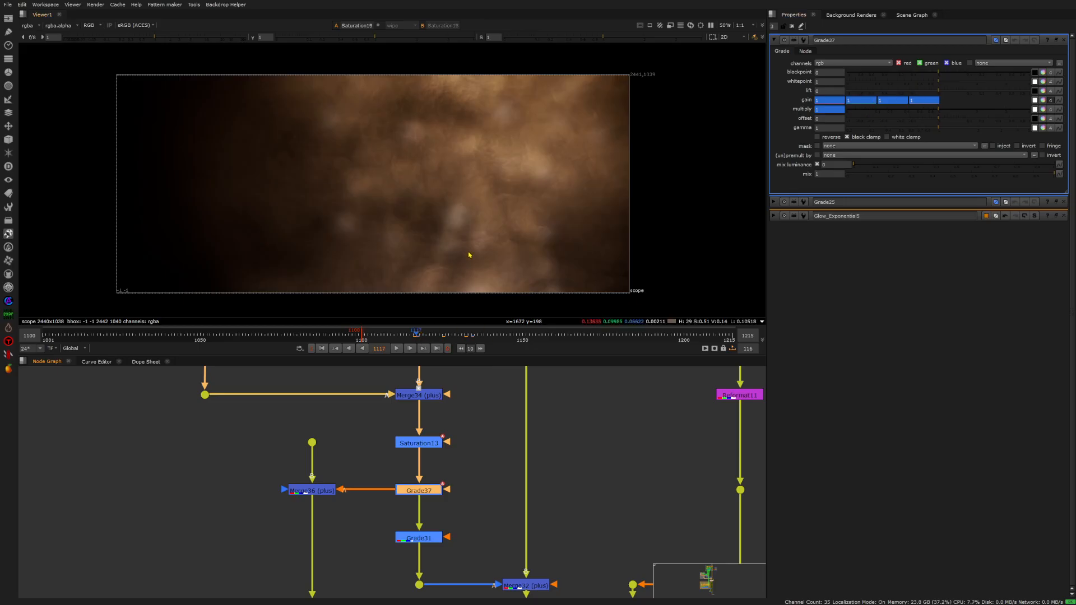
- View Grade31 and open its settings to examine the gain and gamma correction on the fog glow
left_click(472, 436)
left_click(423, 538)
key("1")
double_click(435, 534)
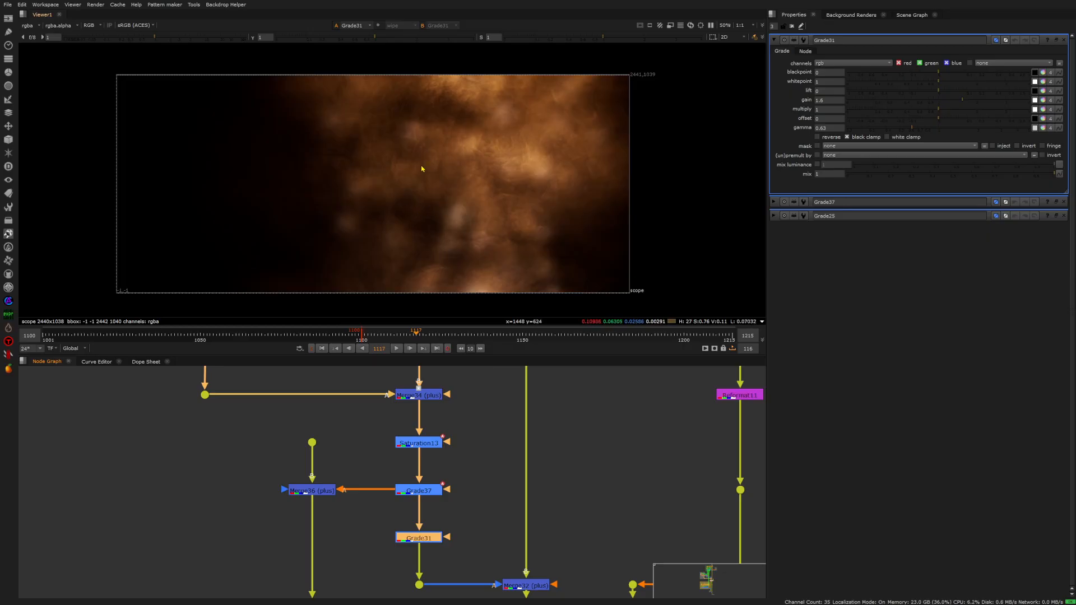
- View Merge32 and toggle it off and on to compare the sparks with and without the added fog glow
middle_click_drag(531, 585, 478, 524)
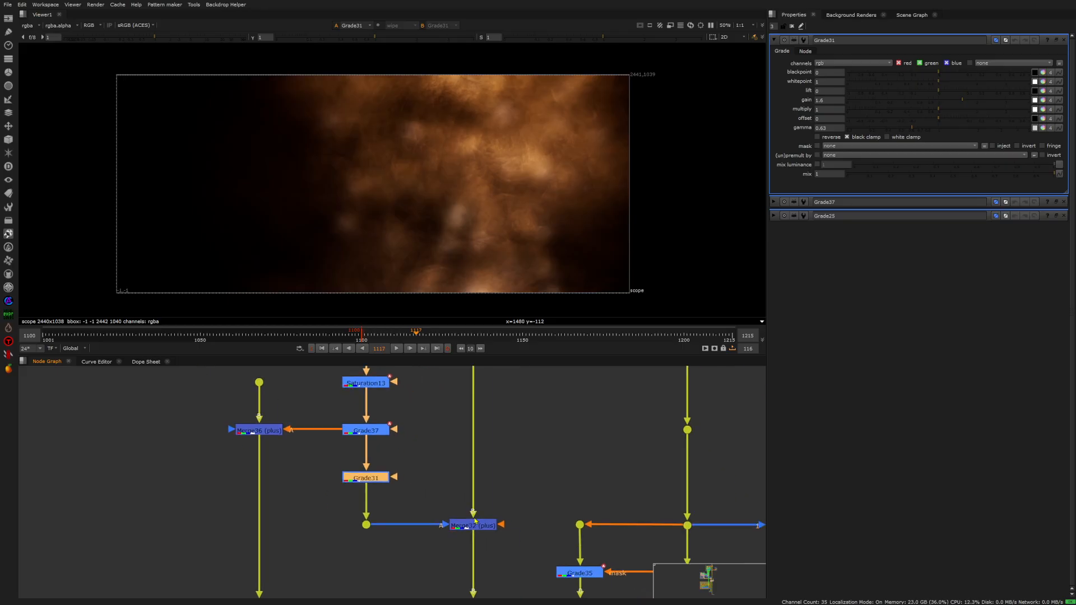
left_click(478, 525)
key("1")
key("d")
key("d")
key("d")
key("d")
key("d")
key("d")
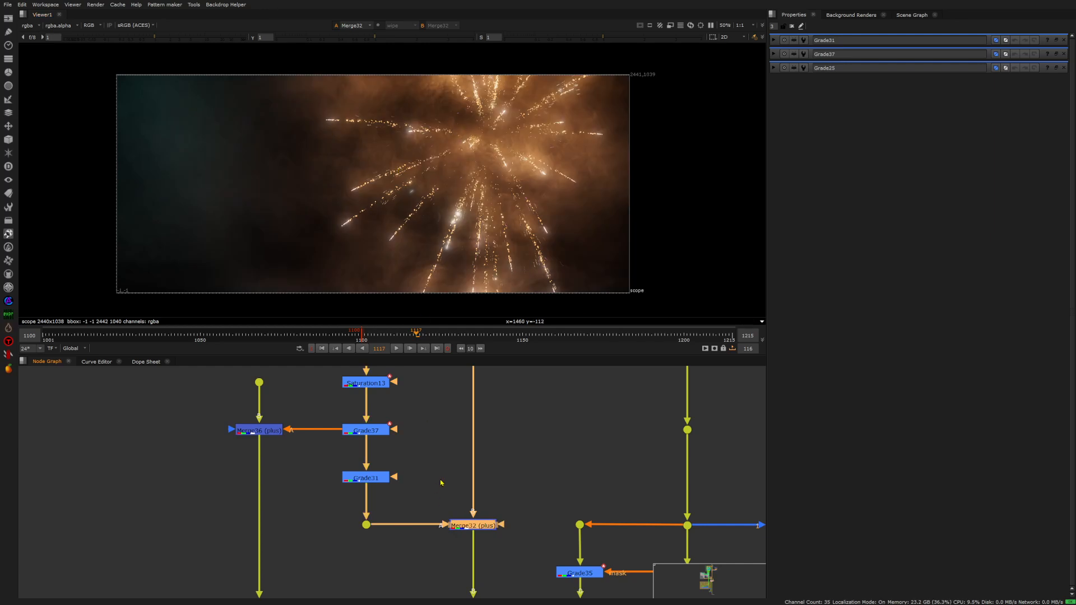
- Toggle Merge34 off and on while viewing Merge32 to check the tighter glow's effect on the final sparks
middle_click_drag(411, 382, 433, 525)
left_click(402, 480)
key("d")
key("d")
key("d")
key("d")
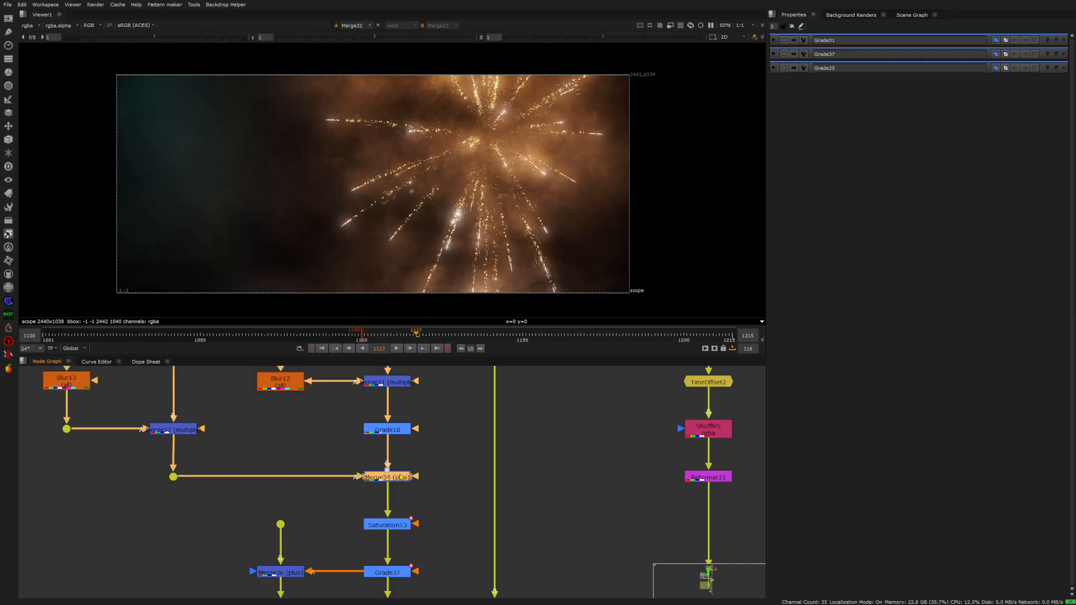
key("d")
key("d")
key("d")
key("d")
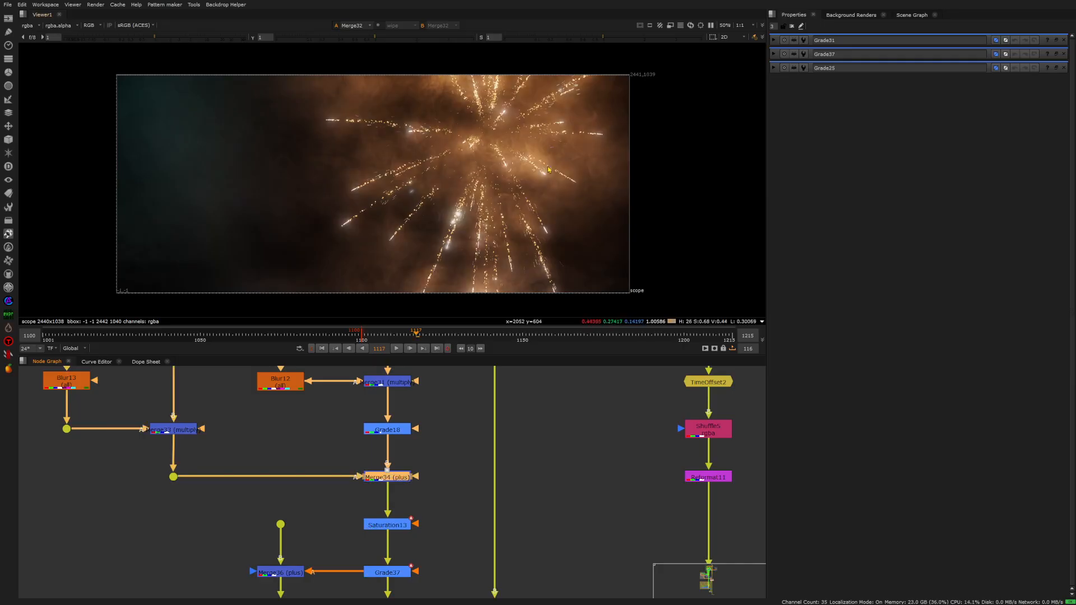
- View Merge38, where the Dissolve1 branch goes over the sparks below Merge32
scroll(427, 120, "down", 2)
scroll(427, 120, "down", 1)
scroll(418, 397, "down", 4)
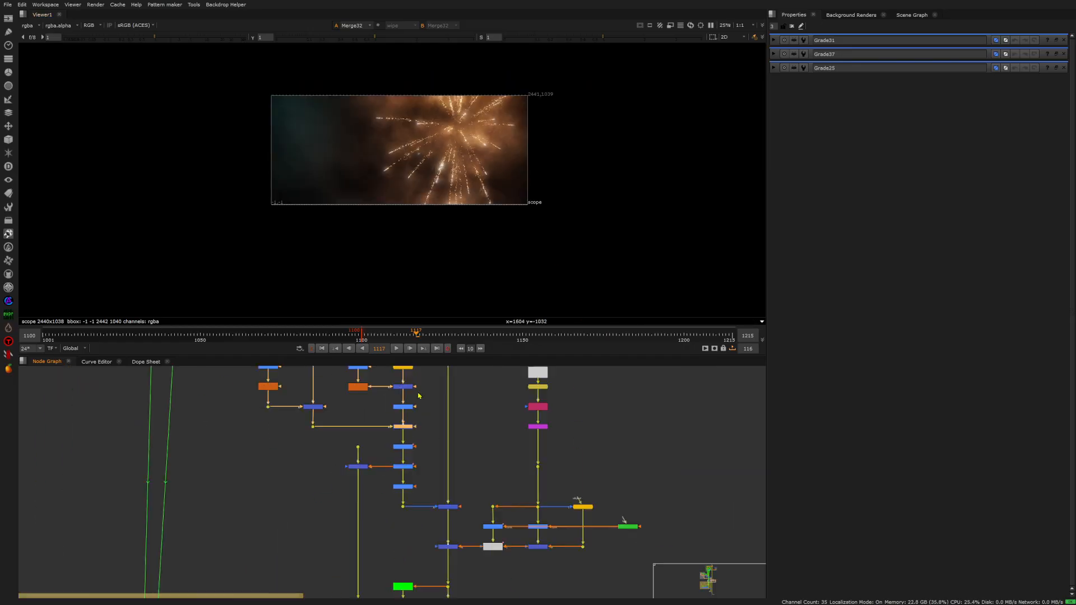
scroll(443, 422, "down", 1)
scroll(468, 508, "up", 5)
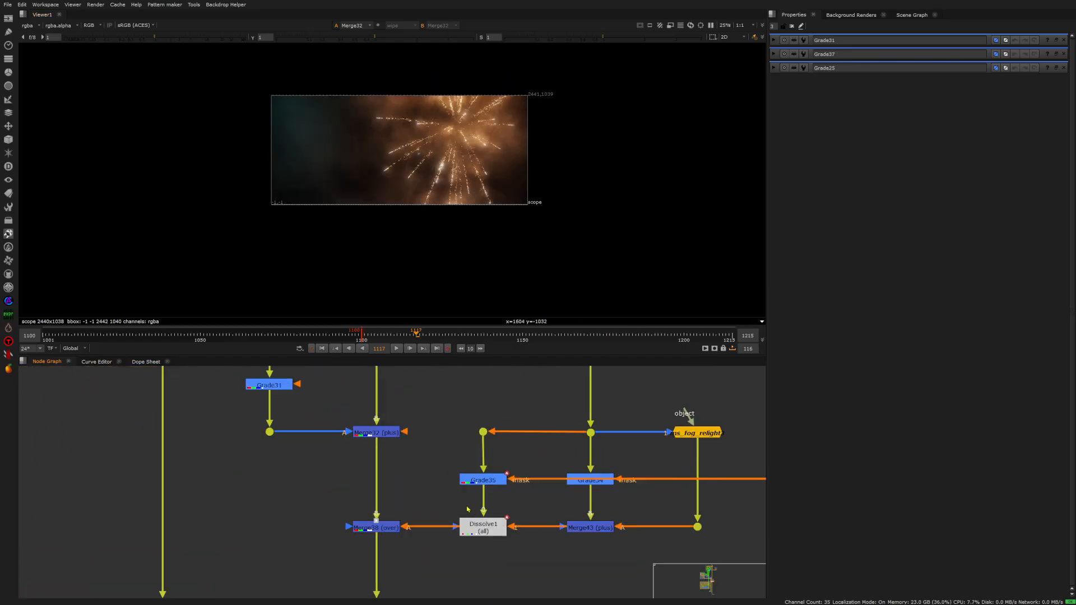
left_click(375, 528)
key("1")
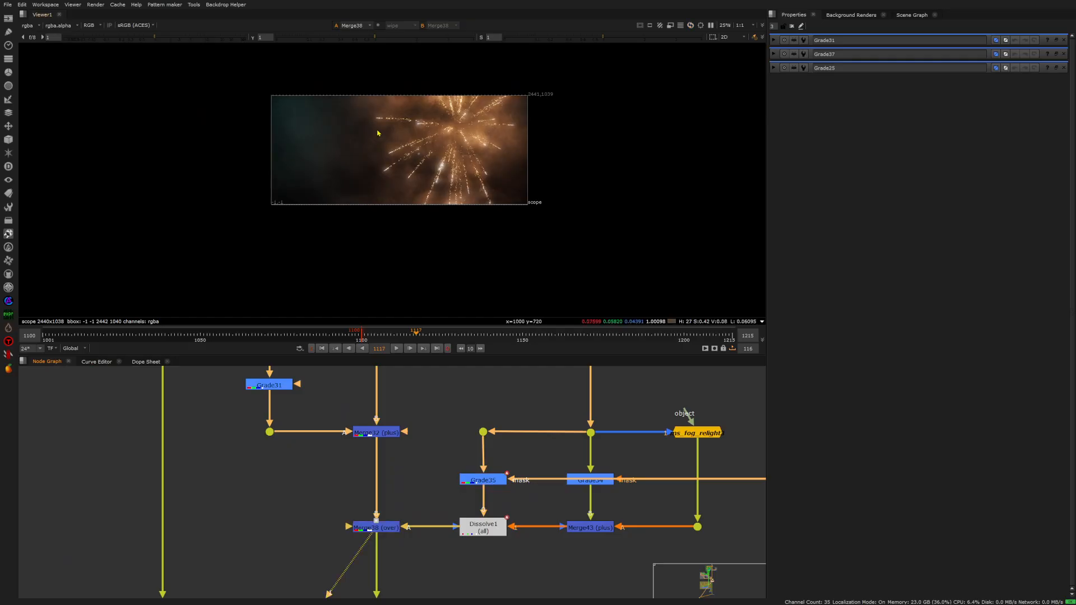
- View the extra fog layer coming out of Dissolve1, and return to the Merge38 result
scroll(379, 129, "up", 3)
left_click(473, 527)
key("1")
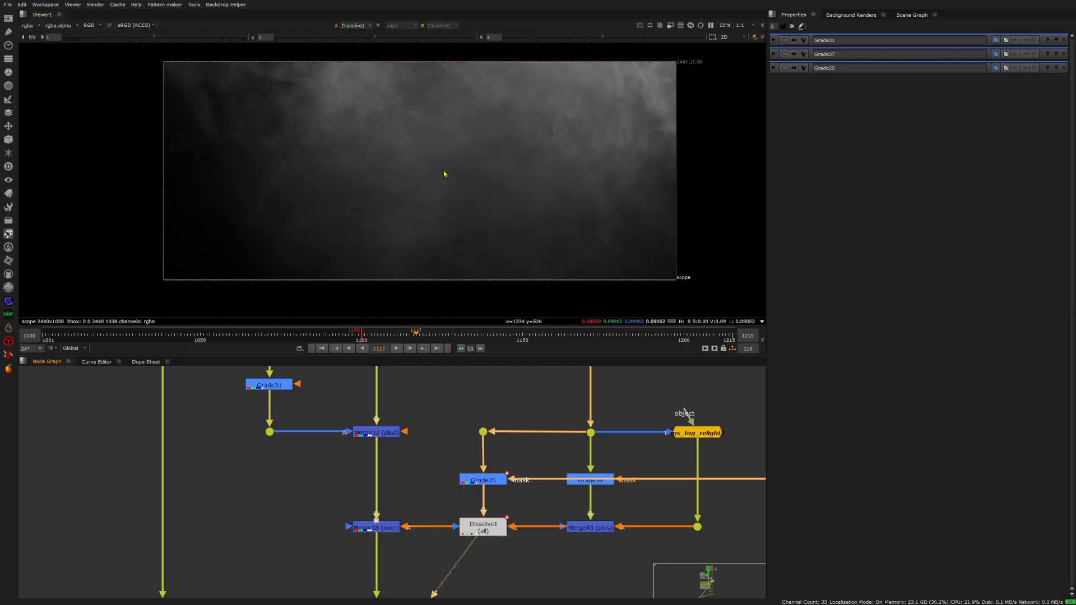
left_click(375, 528)
key("1")
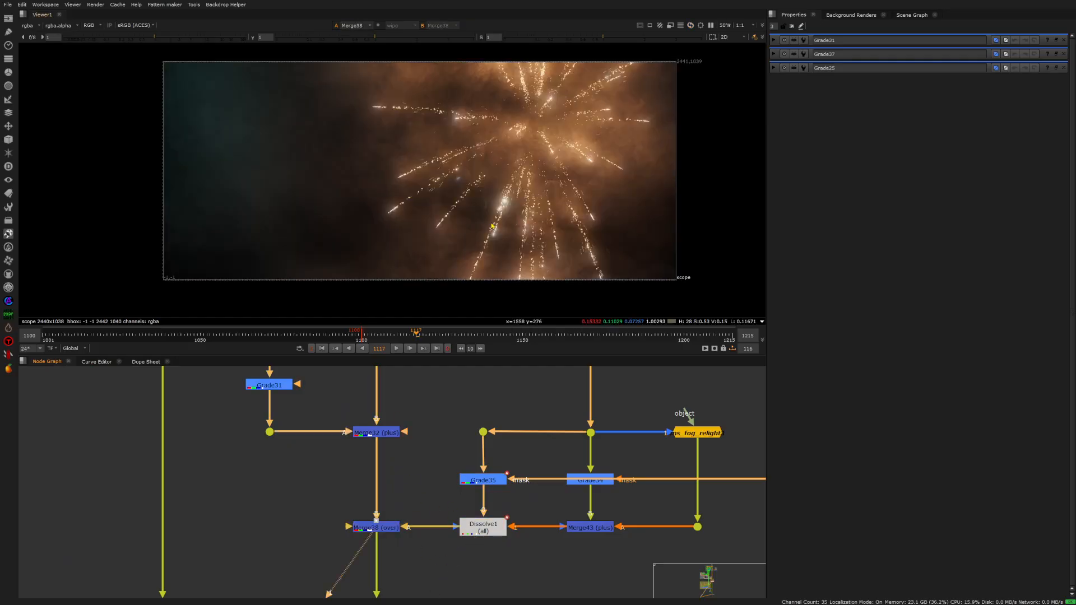
- Select the Keyer2 luminance key below Merge38, and examine the early burst's bright core at frame 1102
scroll(392, 504, "down", 5)
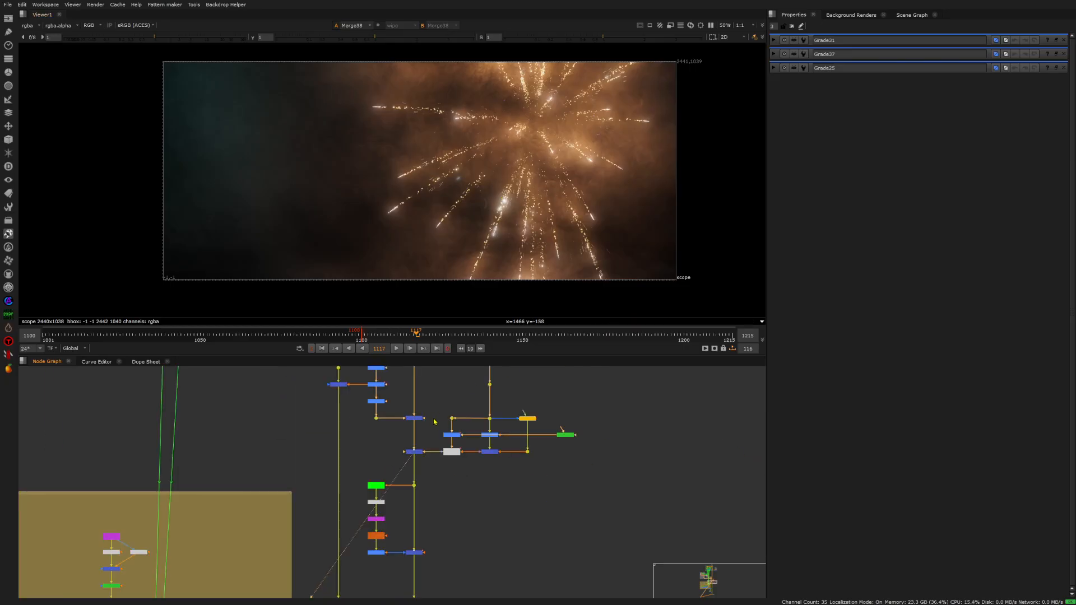
scroll(407, 532, "up", 6)
scroll(407, 531, "up", 2)
left_click_drag(393, 336, 379, 346)
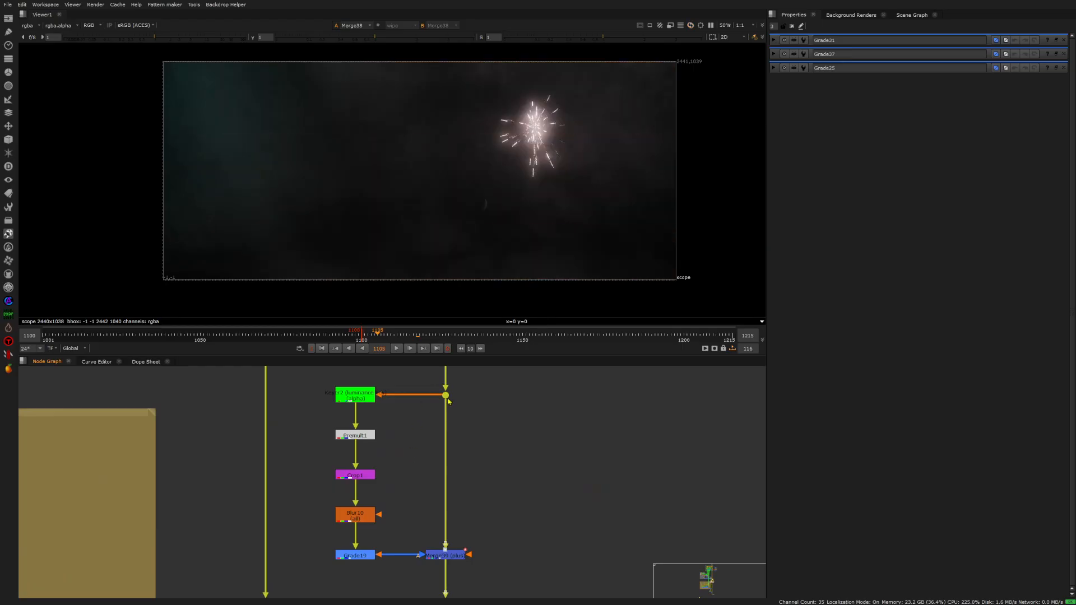
left_click(371, 397)
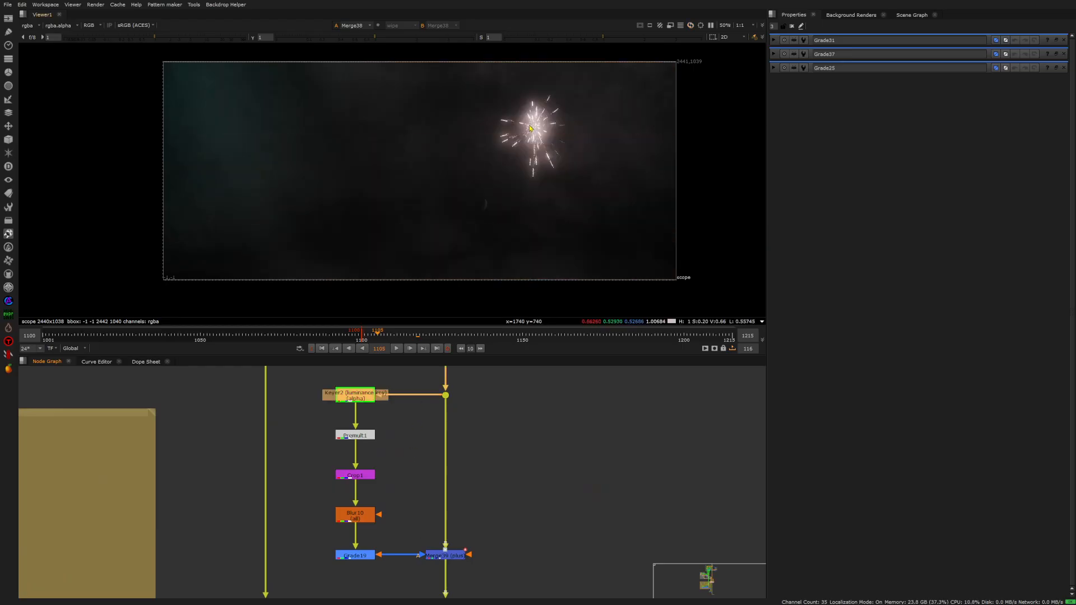
key("Left")
key("Left")
key("Left")
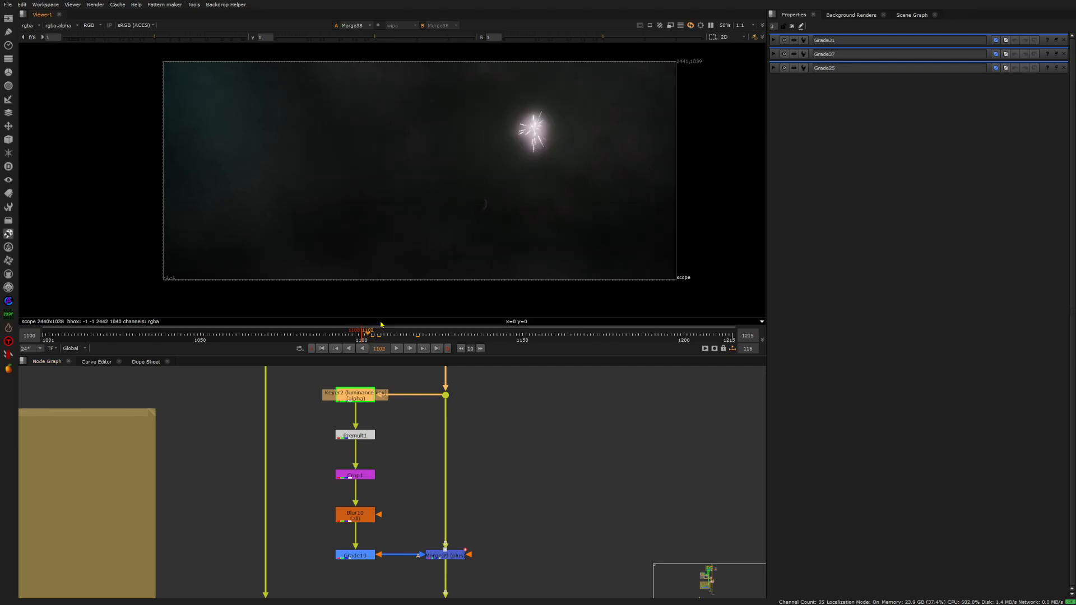
scroll(520, 134, "up", 6)
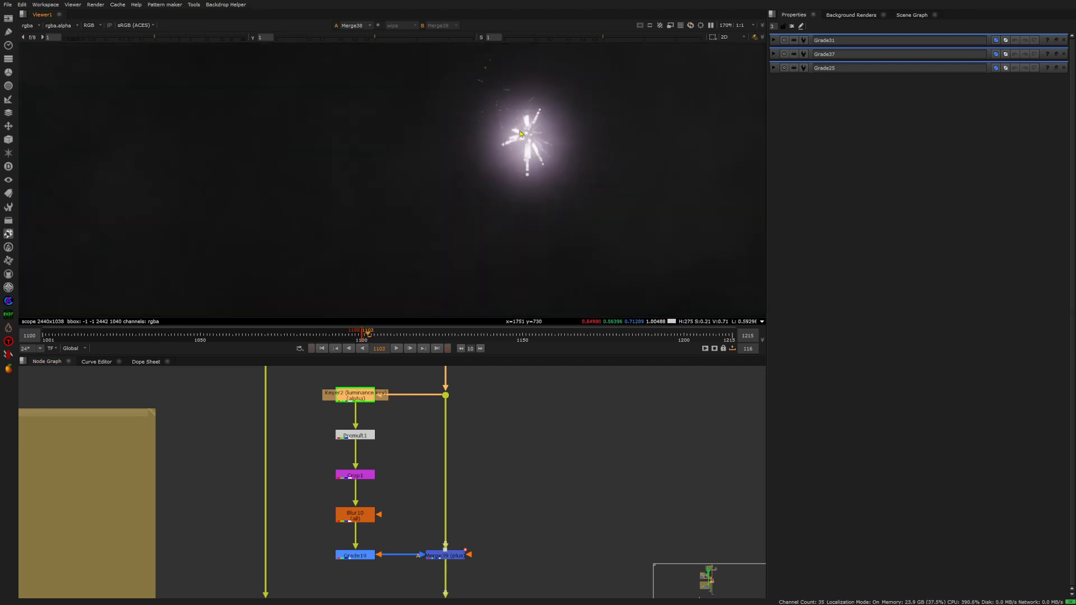
- View the Keyer2 output at frame 1102, switching between its alpha matte and the colour image
scroll(535, 133, "down", 2)
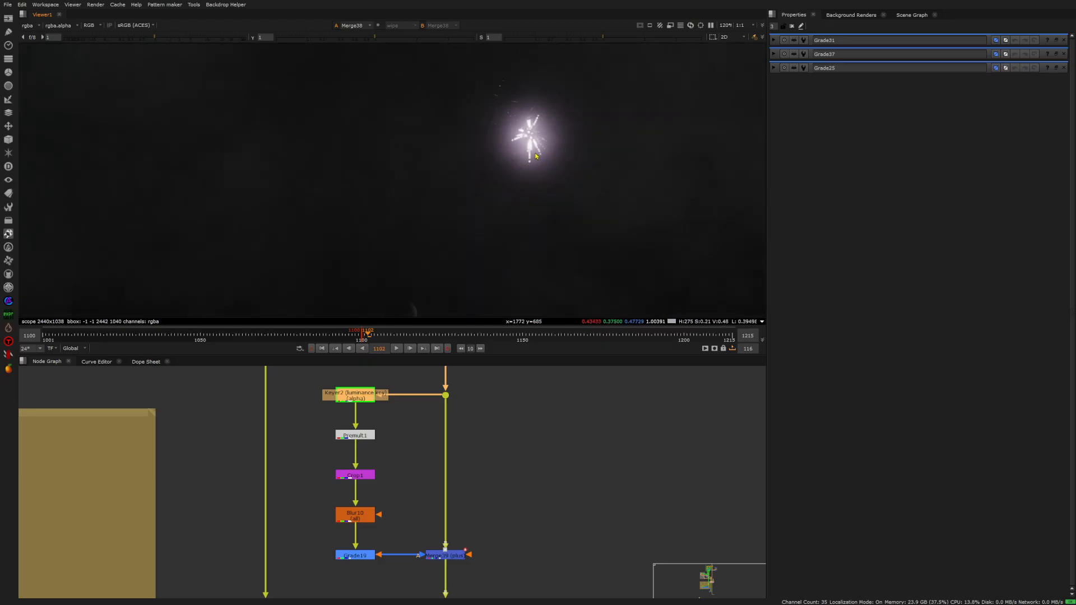
left_click(356, 394)
key("1")
key("a")
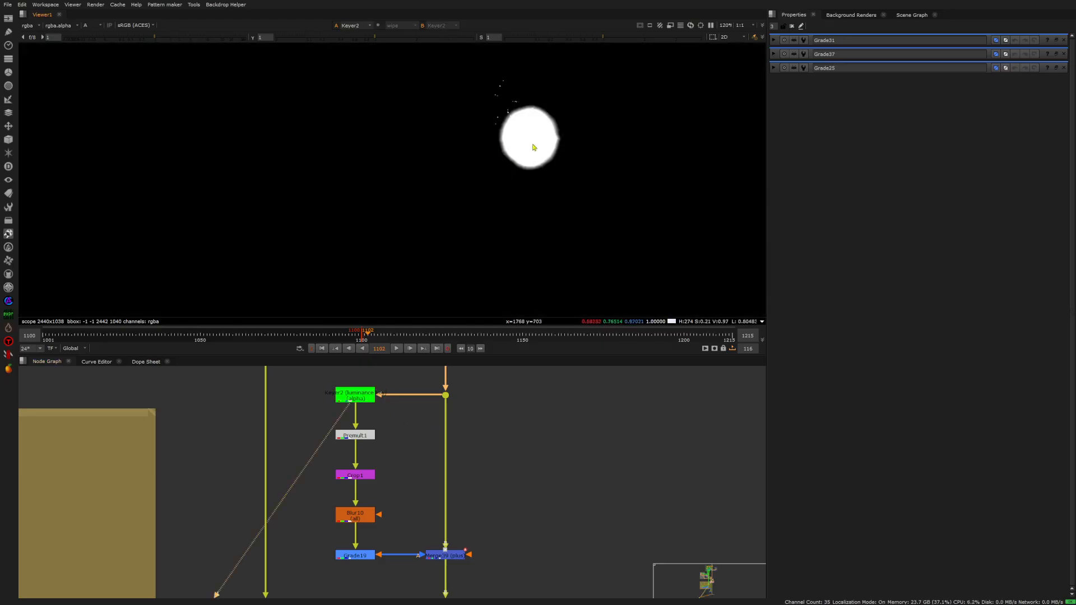
key("a")
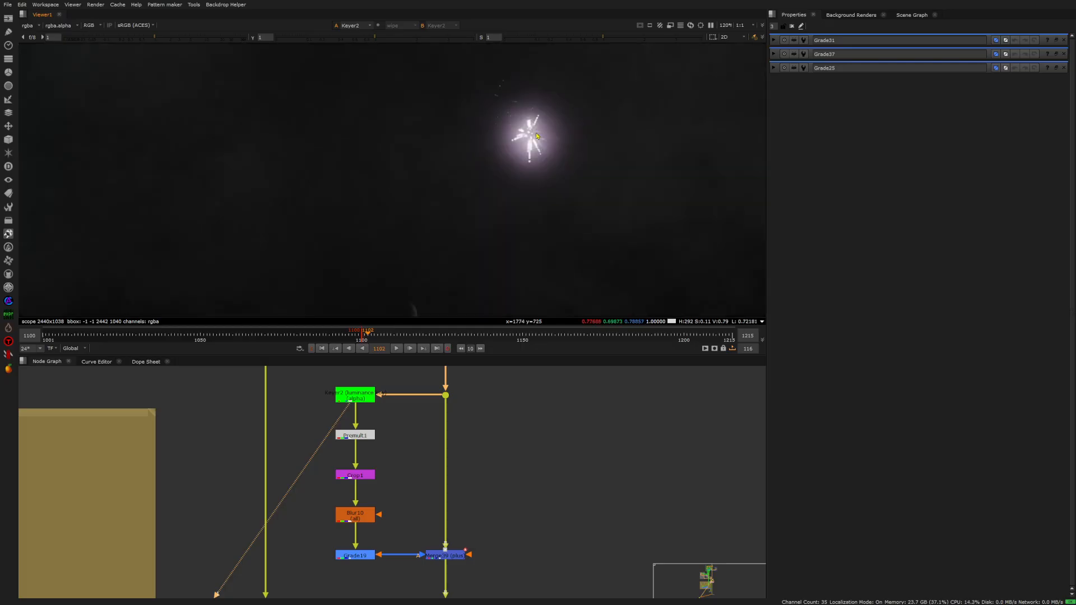
key("a")
key("a")
- View Premult1 below the key, comparing its alpha with the isolated colour of the burst's core
left_click(361, 436)
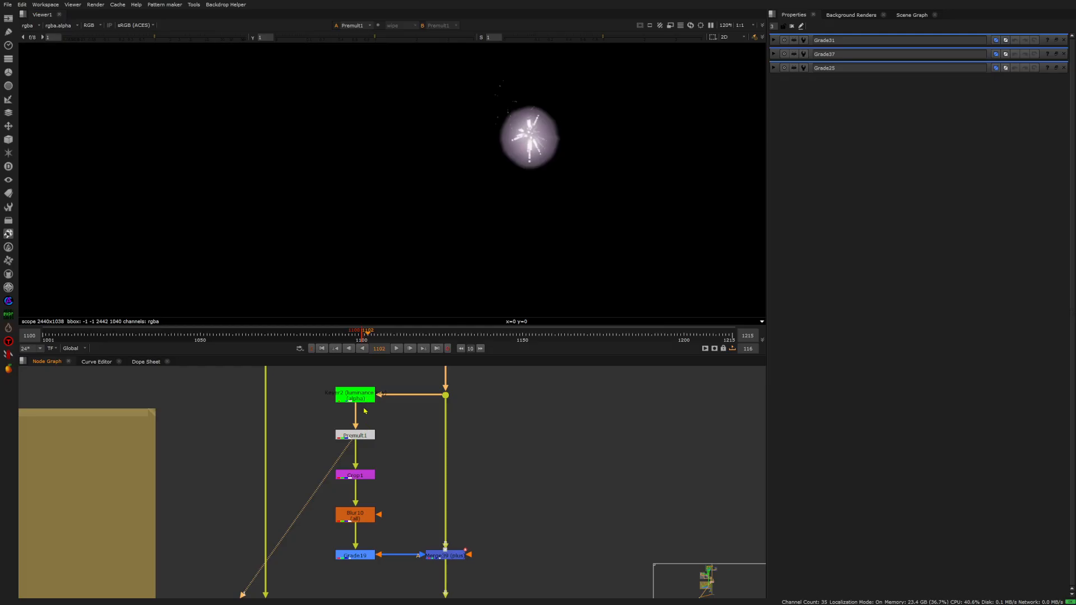
key("a")
key("a")
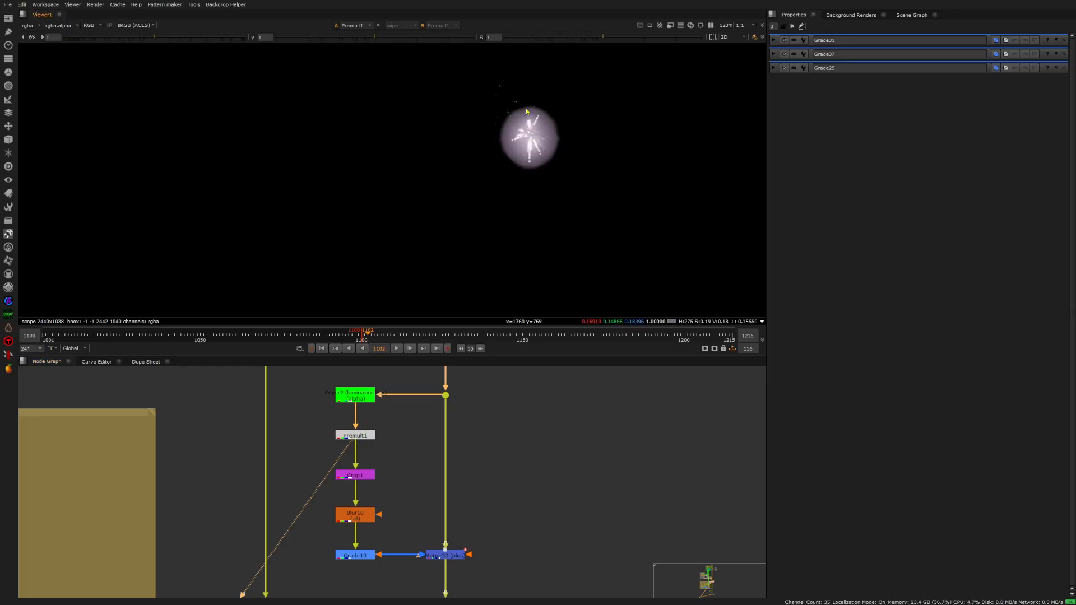
- View the horizontal streak from Blur10 below Crop1, and open the blur's properties to check its size
left_click(359, 480)
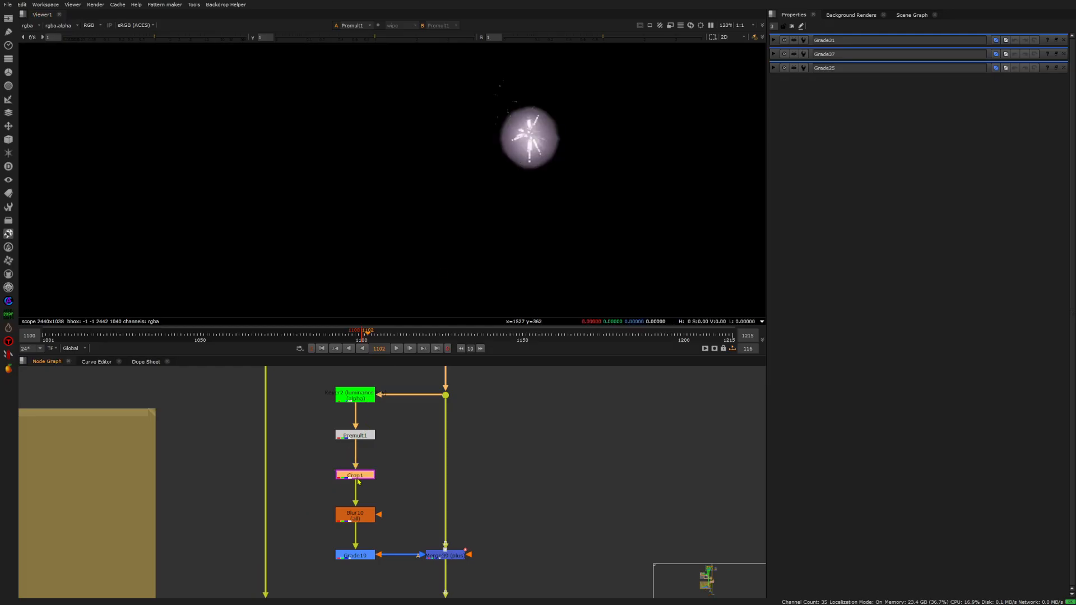
left_click(356, 516)
key("1")
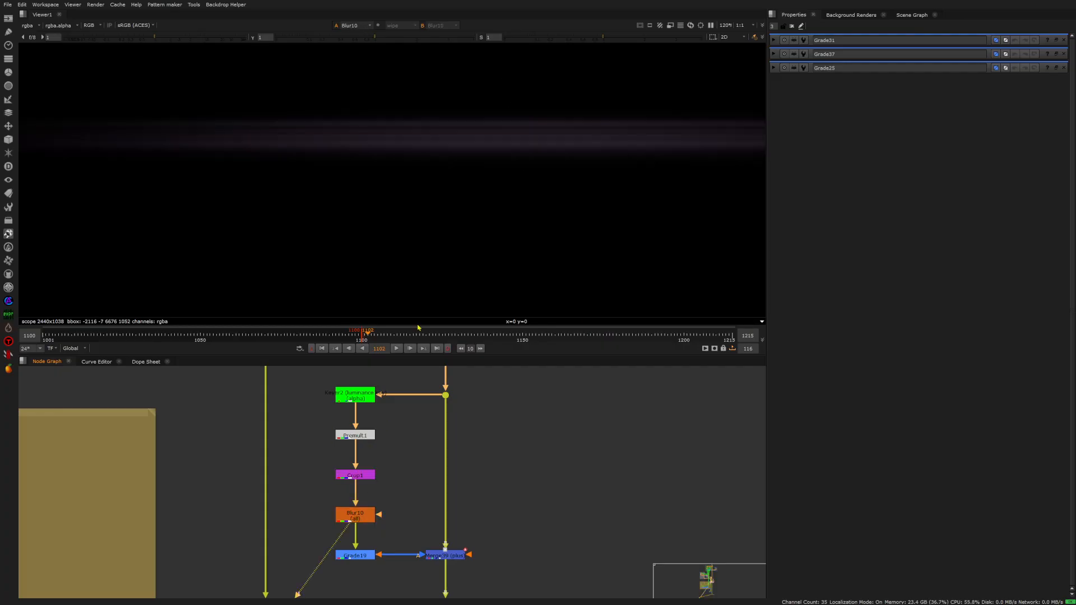
scroll(403, 230, "down", 5)
double_click(359, 515)
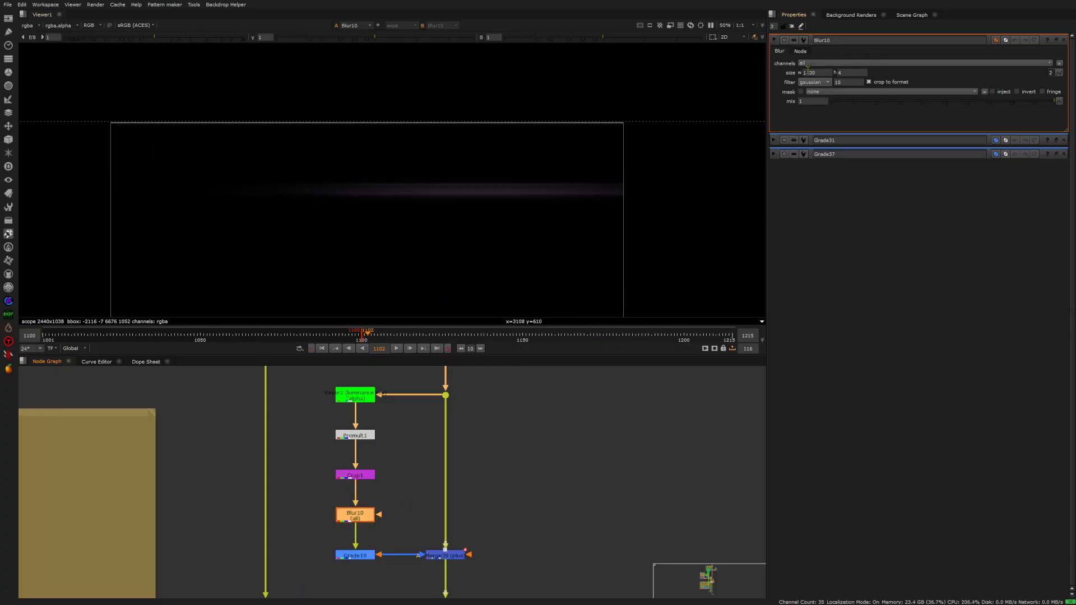
- View Grade19 to inspect the colour grade applied to the blurred streak across the whole frame
left_click(364, 556)
key("1")
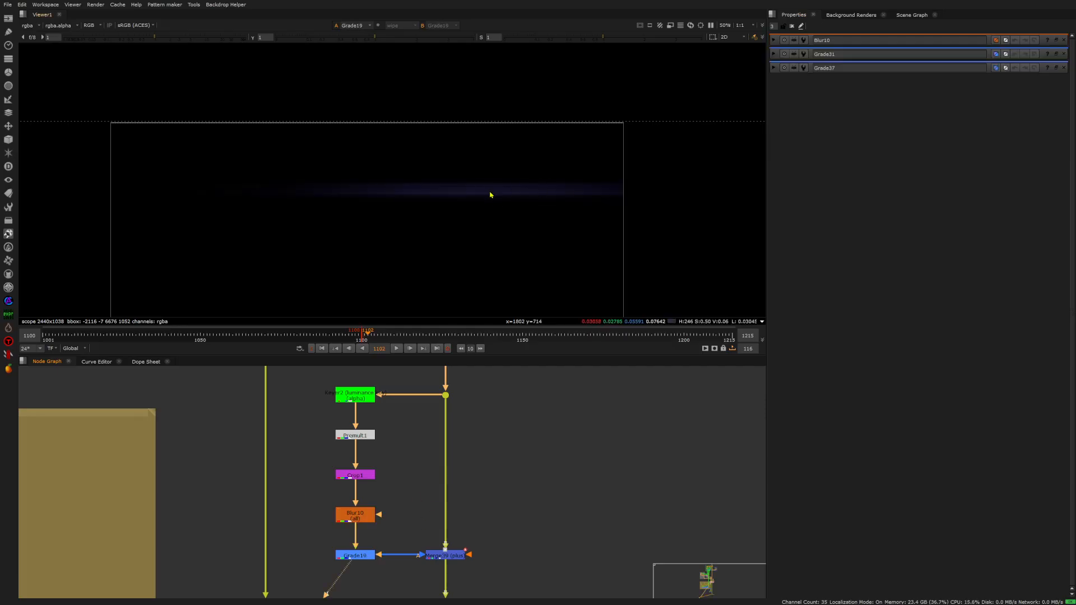
middle_click_drag(470, 244, 477, 206)
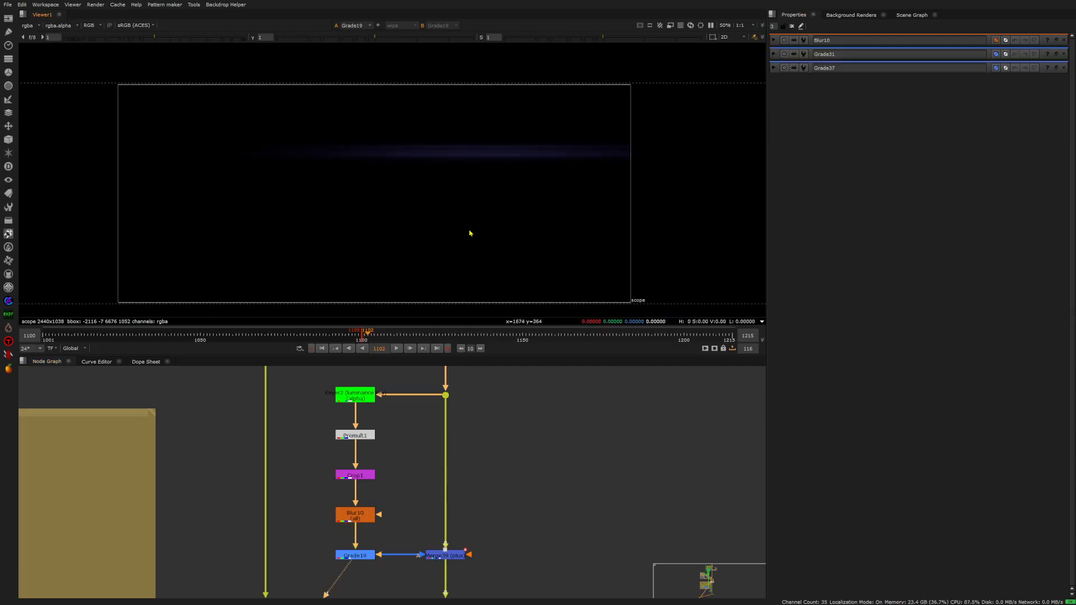
- View the streak added through Merge39, step back one frame, and open the merge's properties
left_click(451, 556)
key("1")
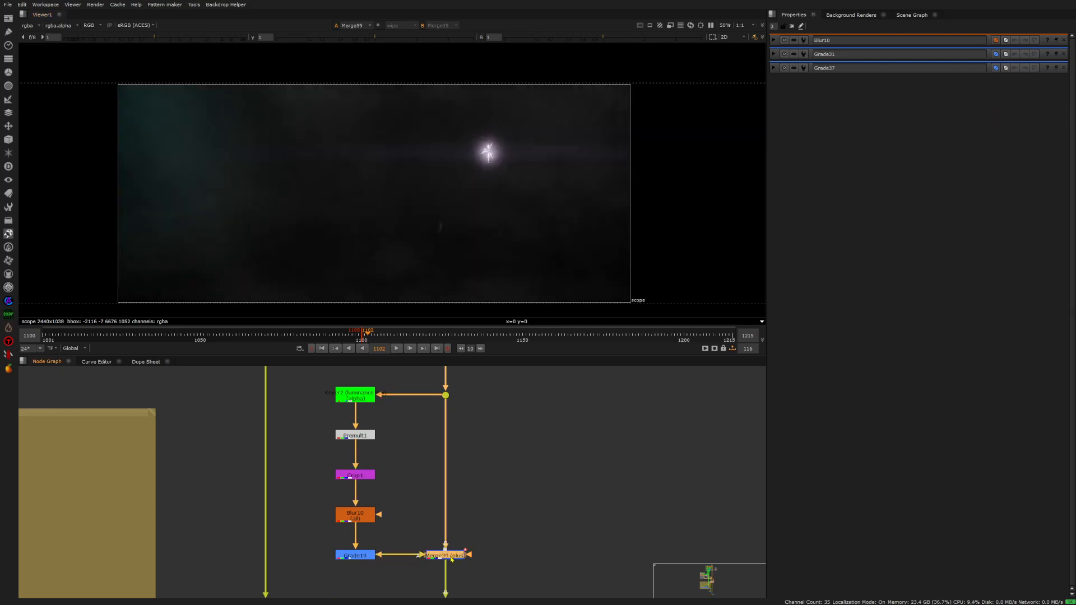
left_click(349, 349)
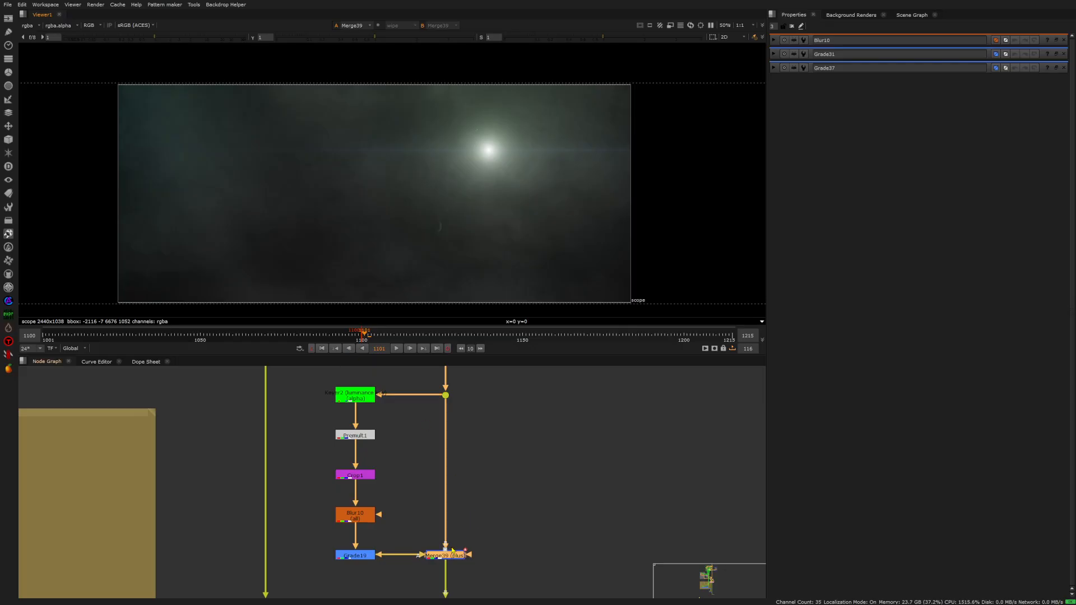
double_click(453, 555)
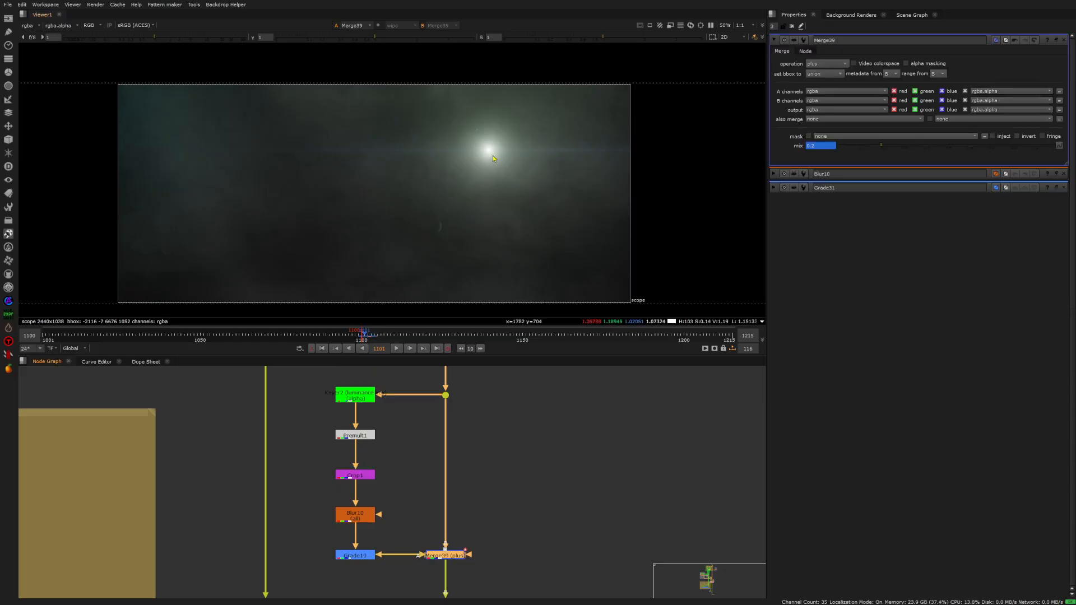
- Step through the burst's frames up to 1104 and return to 1103 to check Merge39's animated mix
left_click(349, 349)
left_click(415, 350)
left_click(413, 349)
left_click(413, 350)
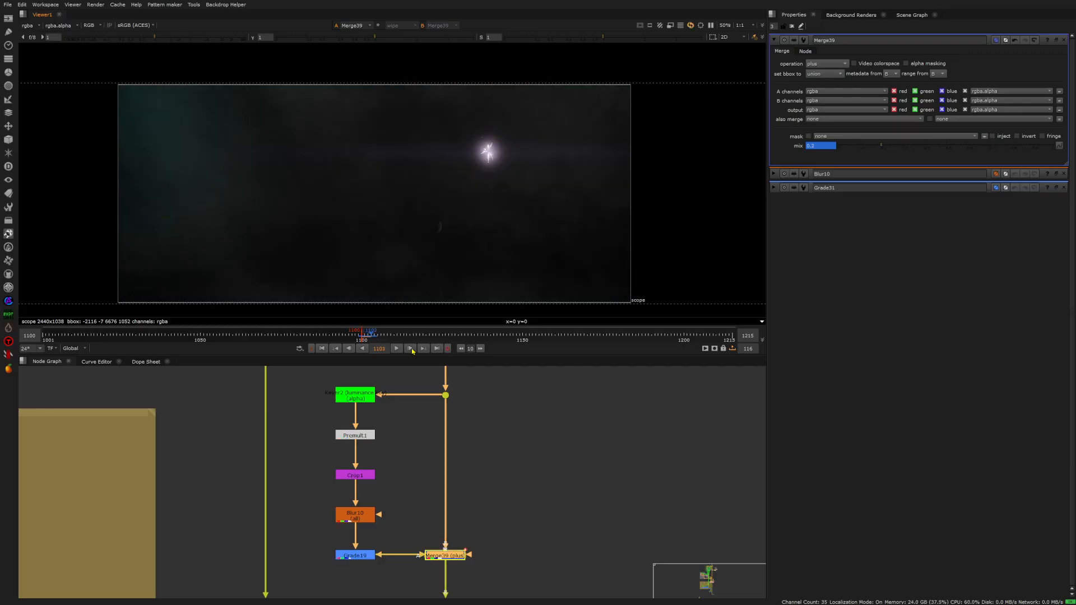
left_click(413, 350)
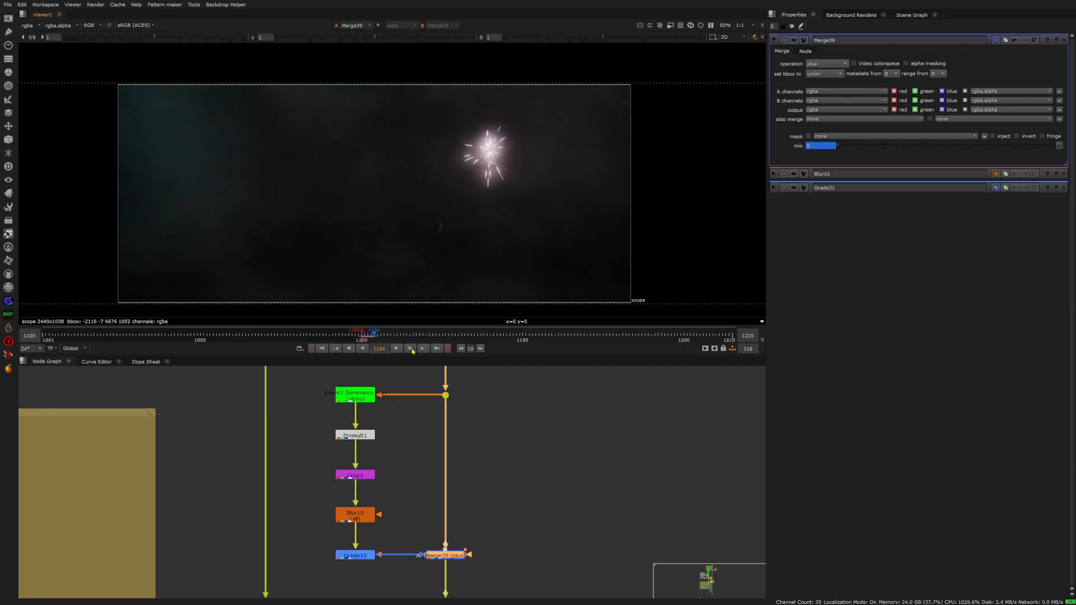
left_click(351, 352)
left_click(472, 434)
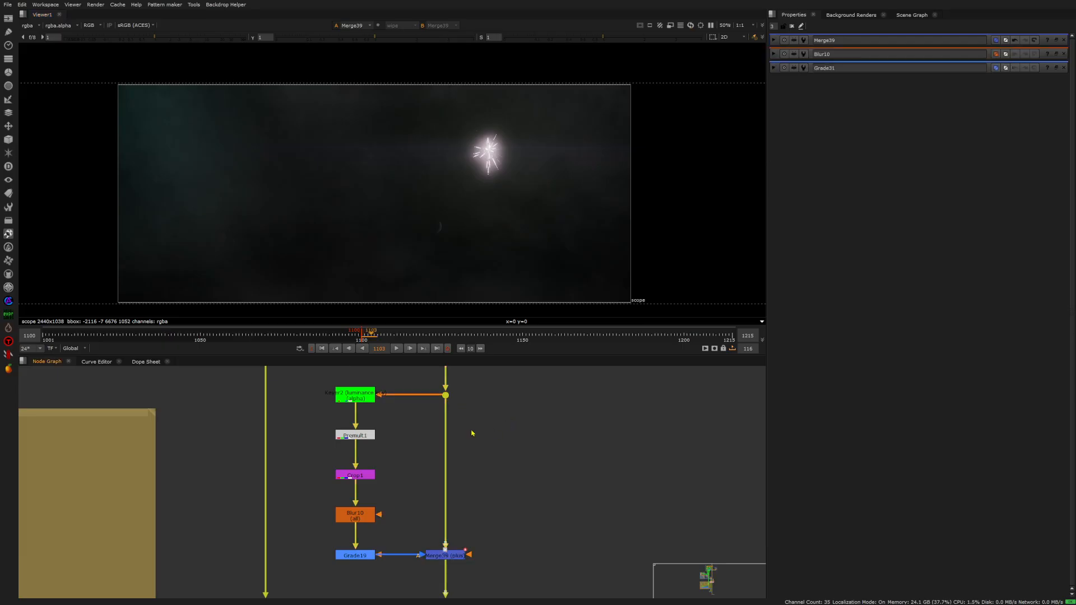
- Locate the lens flare setup further down the node graph and view its final Multiply4 node
scroll(450, 425, "down", 5)
middle_click_drag(464, 508, 461, 401)
scroll(461, 401, "down", 4)
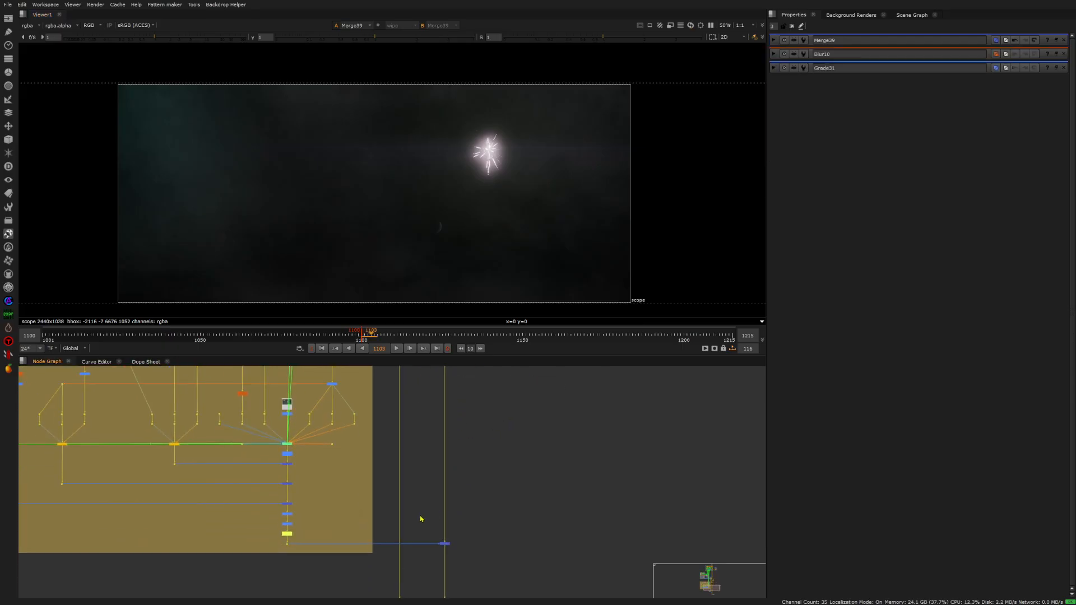
scroll(420, 516, "up", 3)
scroll(443, 520, "down", 3)
scroll(445, 521, "up", 6)
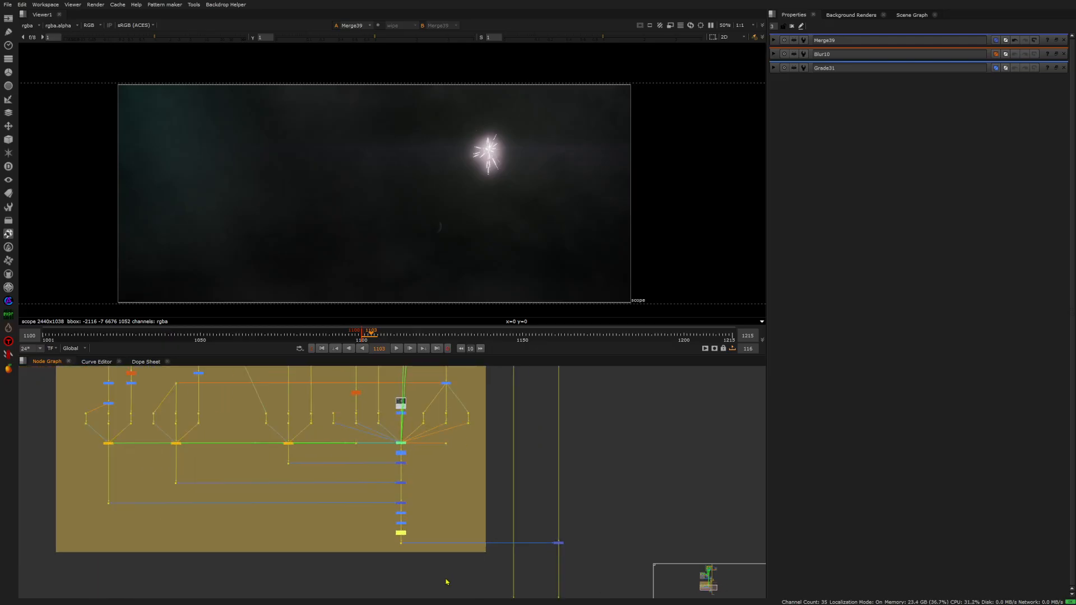
scroll(387, 535, "up", 3)
left_click(407, 509)
key("1")
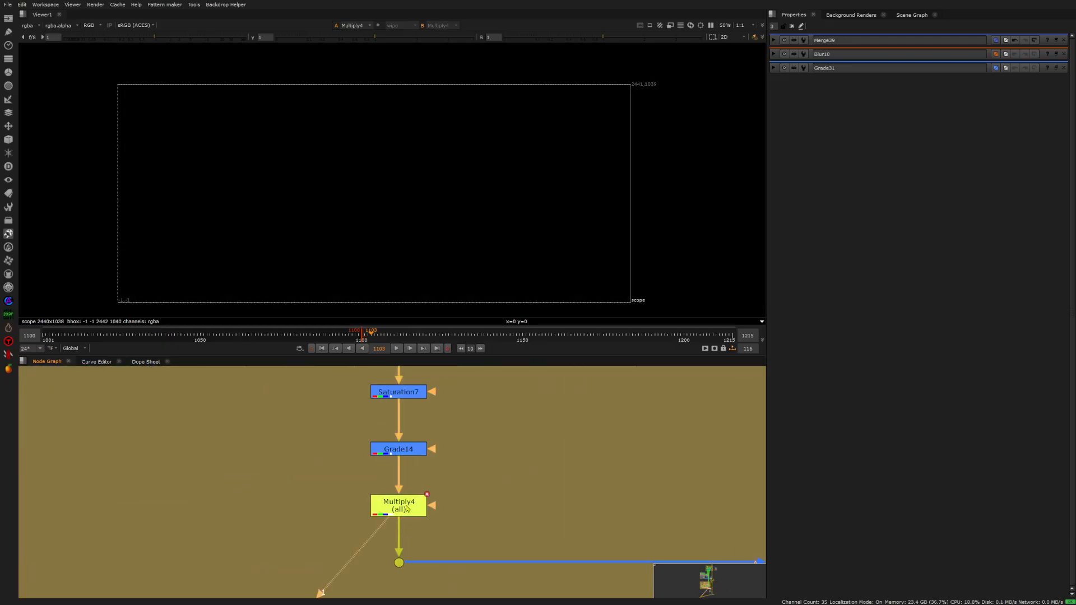
- Raise the viewer gain and play the Multiply4 lens flares from frame 1026
left_click(219, 339)
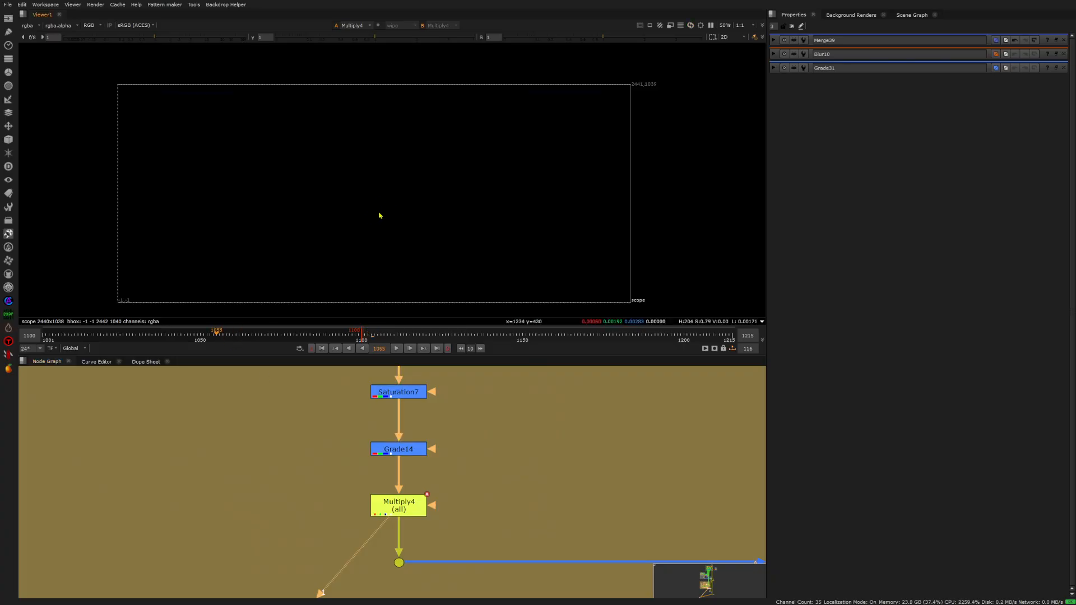
scroll(426, 199, "up", 3)
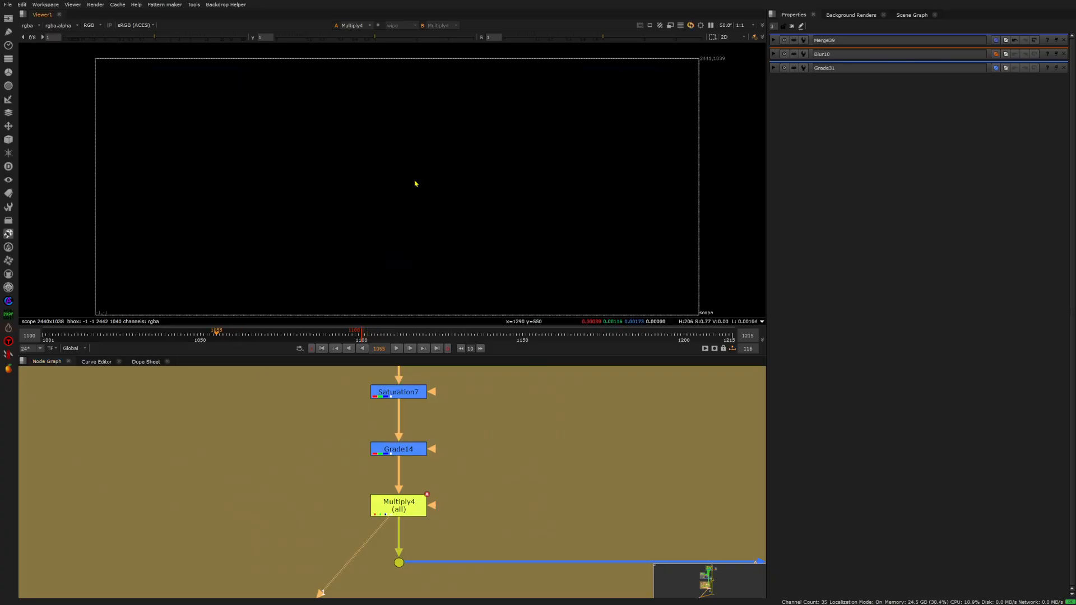
left_click(159, 334)
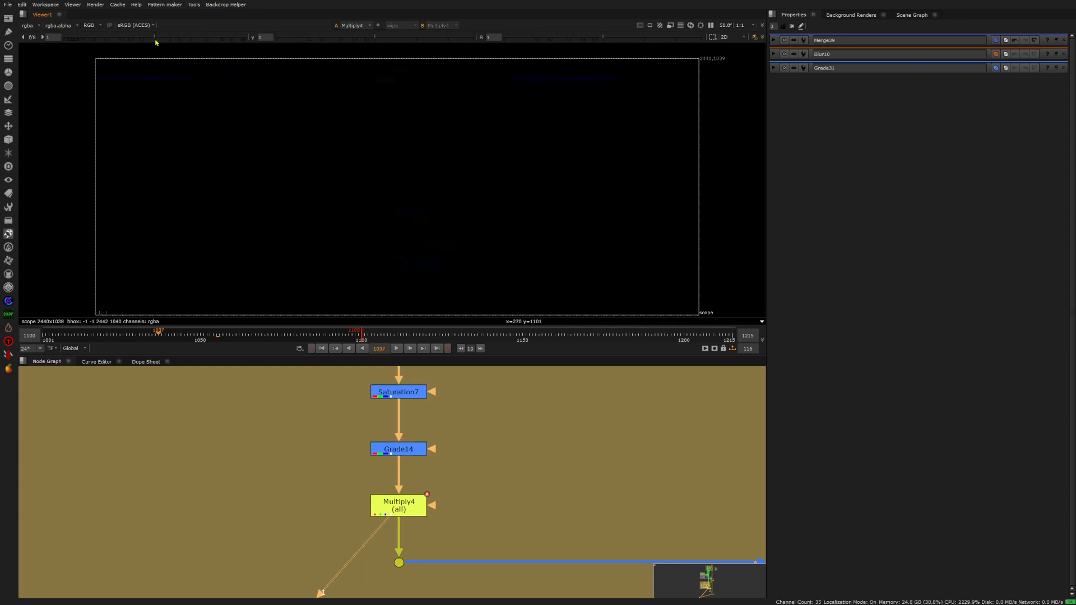
left_click_drag(156, 38, 211, 39)
left_click_drag(158, 337, 123, 336)
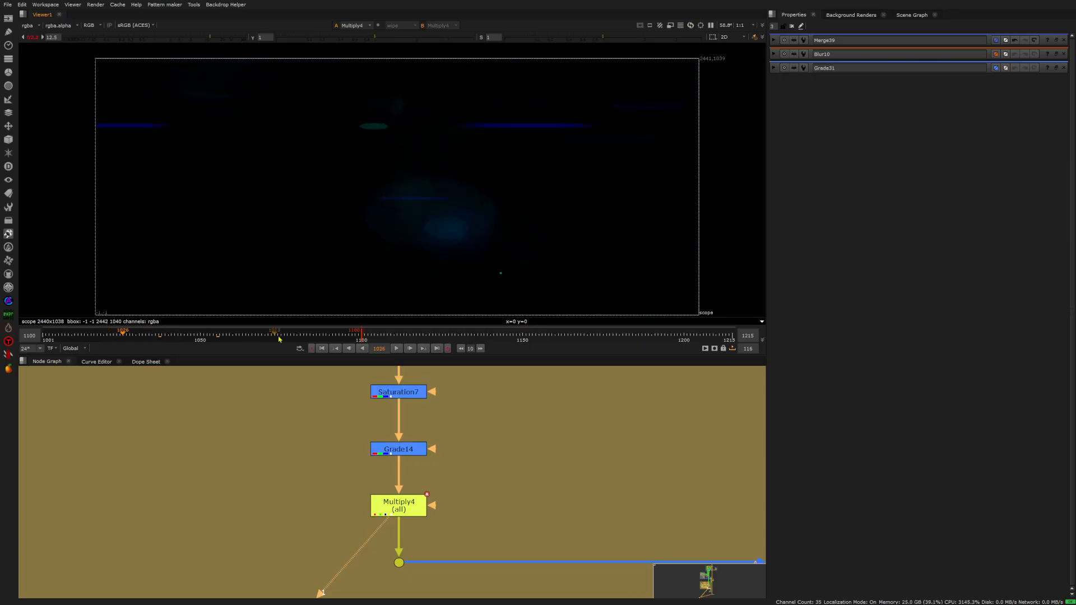
left_click(397, 349)
- Open the properties of MS_arrange_flares2 to inspect its flare centre and on-screen element positions
scroll(413, 491, "down", 6)
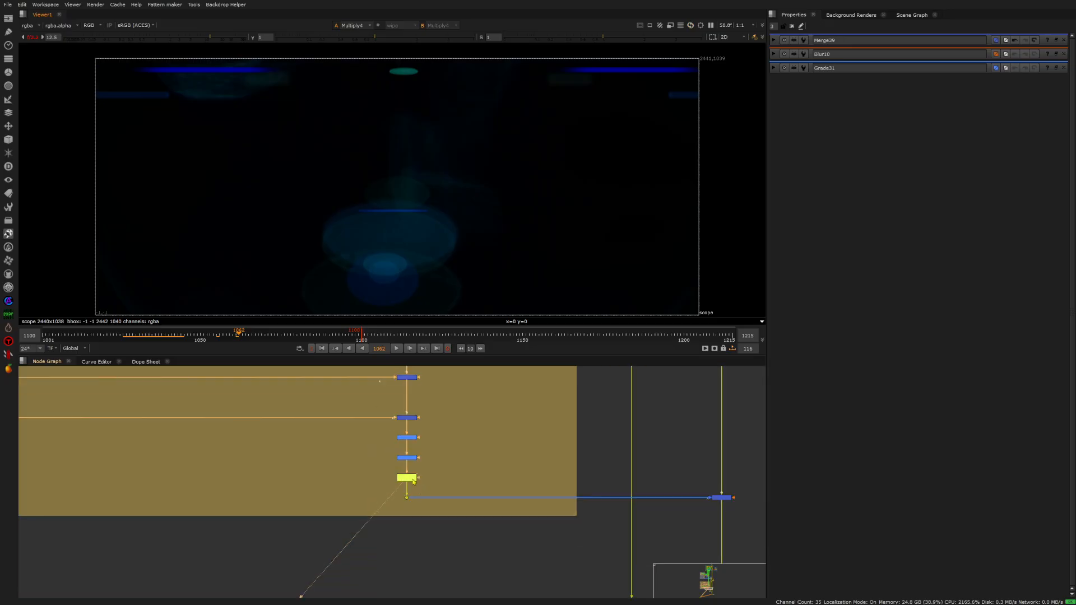
scroll(378, 430, "up", 10)
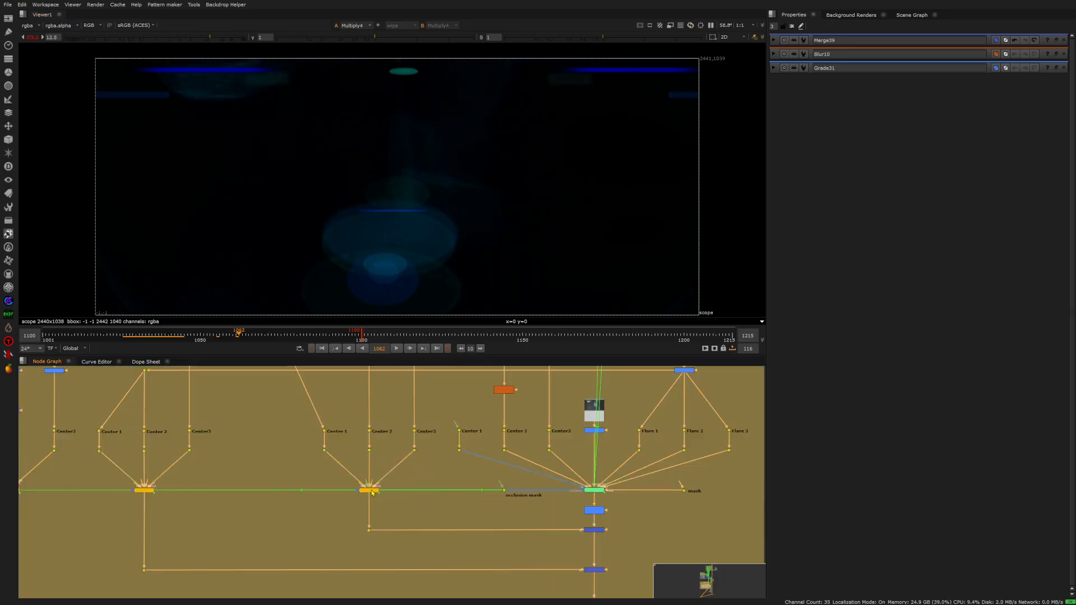
double_click(376, 496)
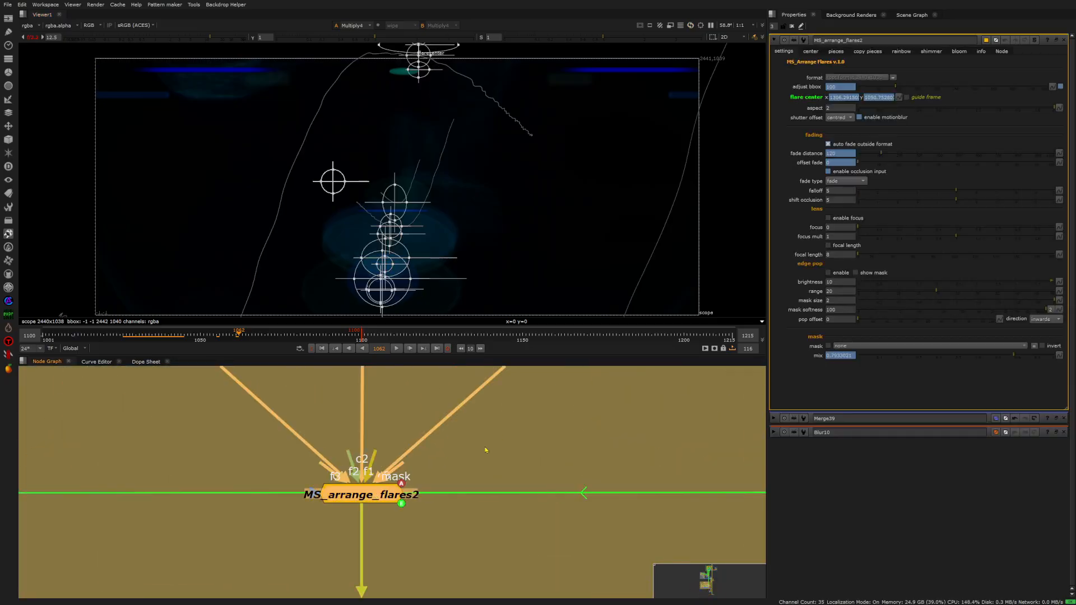
left_click(397, 437)
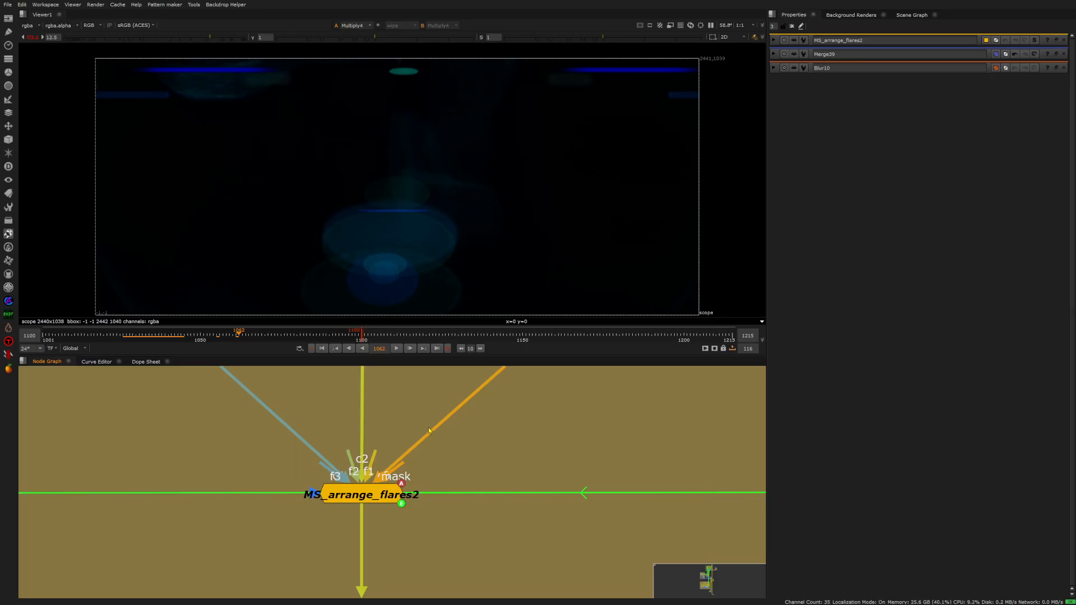
scroll(365, 442, "down", 4)
double_click(362, 469)
scroll(389, 539, "down", 4)
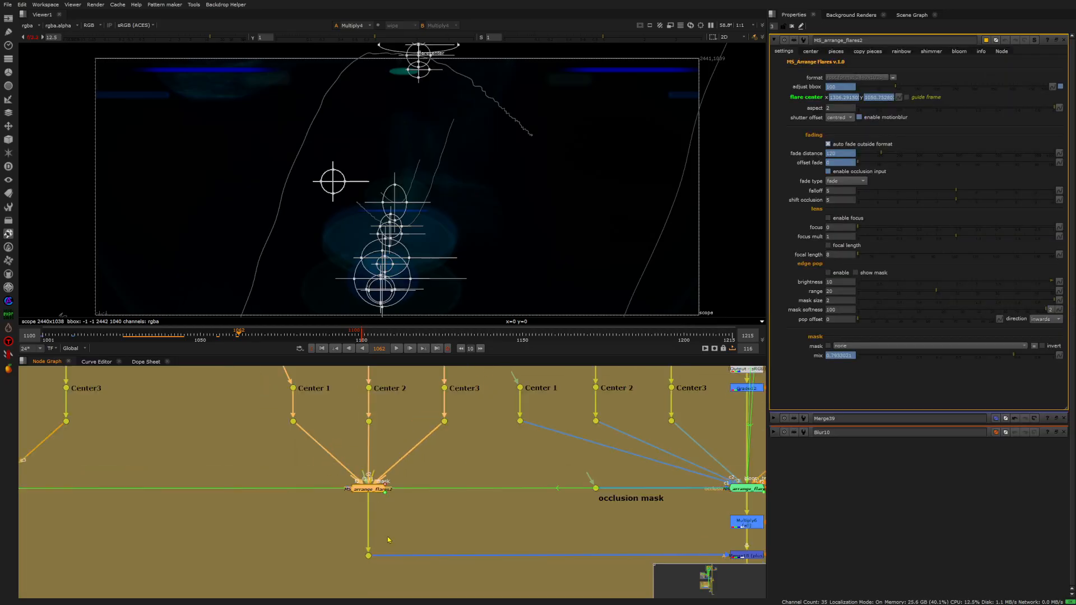
- Examine the individual flare element branches feeding the MS_arrange_flares nodes, and deselect the open flare node
middle_click_drag(379, 449, 418, 555)
middle_click_drag(372, 418, 397, 547)
scroll(397, 548, "up", 4)
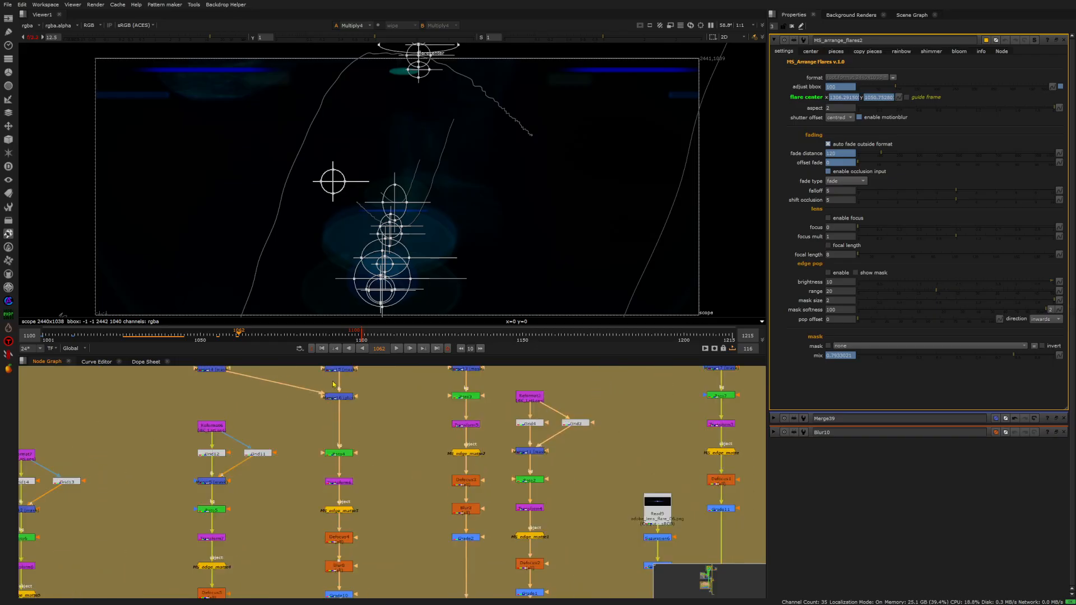
middle_click_drag(329, 378, 369, 523)
scroll(339, 402, "down", 4)
scroll(525, 509, "up", 8)
scroll(474, 453, "down", 8)
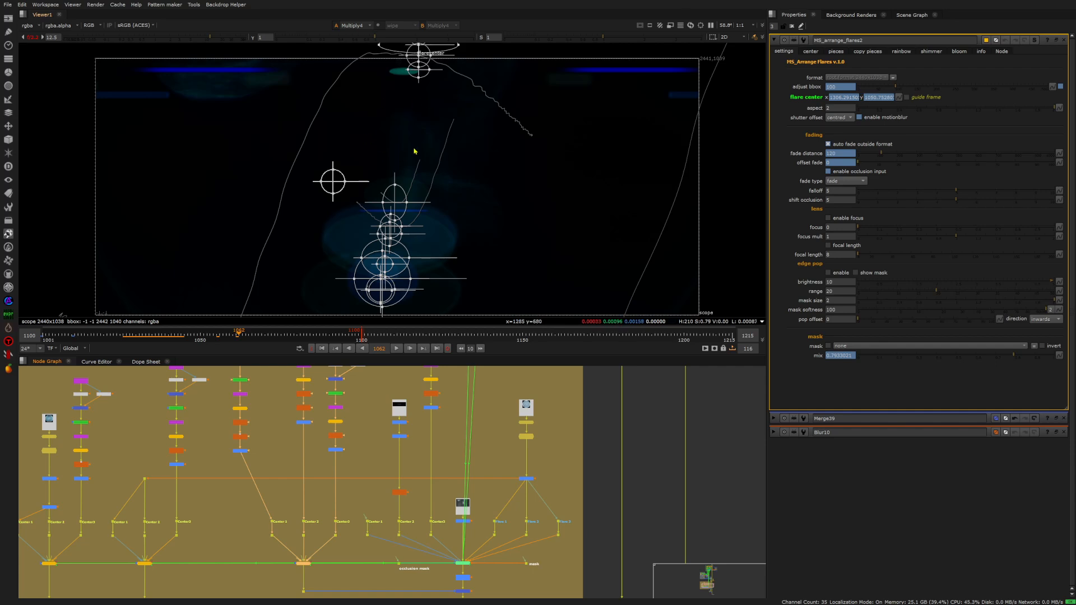
left_click(378, 388)
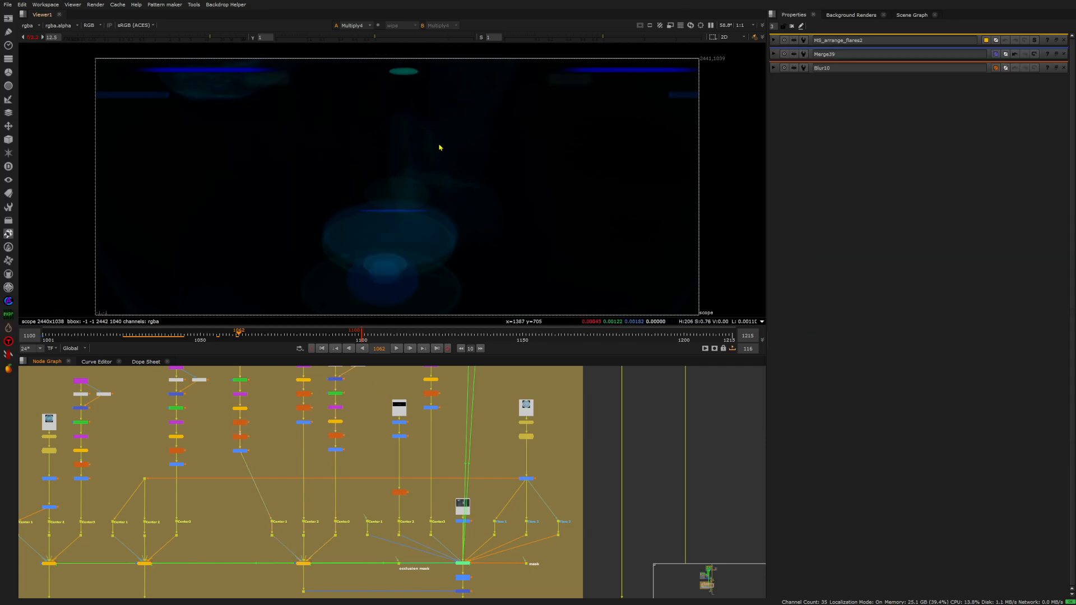
- Play the combined lens flares from frame 1062 to 1074 while reviewing the whole flare setup
scroll(347, 435, "down", 5)
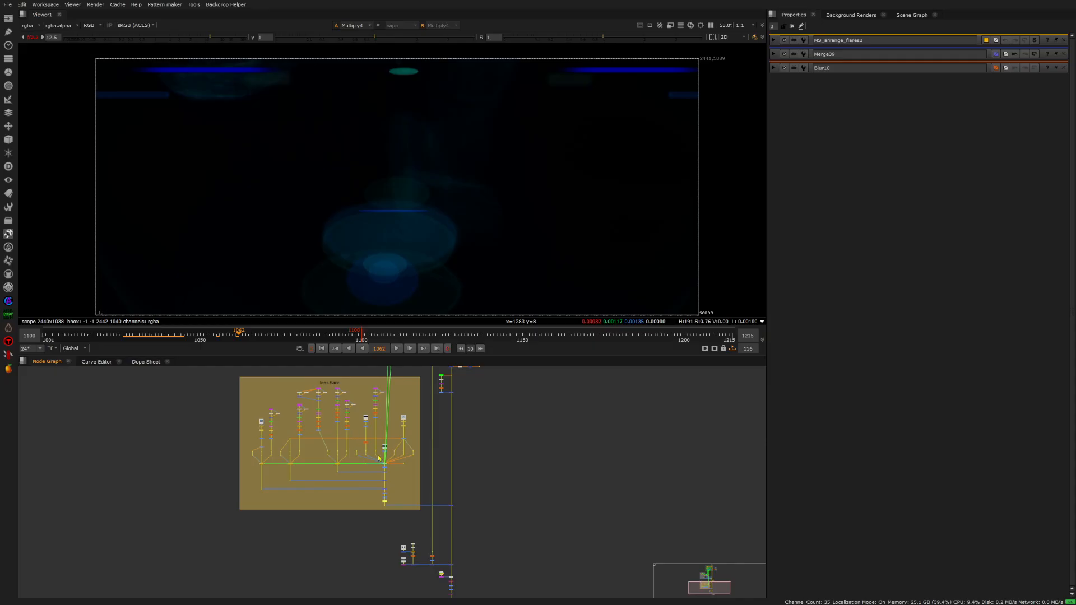
scroll(379, 456, "up", 3)
left_click(400, 350)
scroll(380, 497, "down", 2)
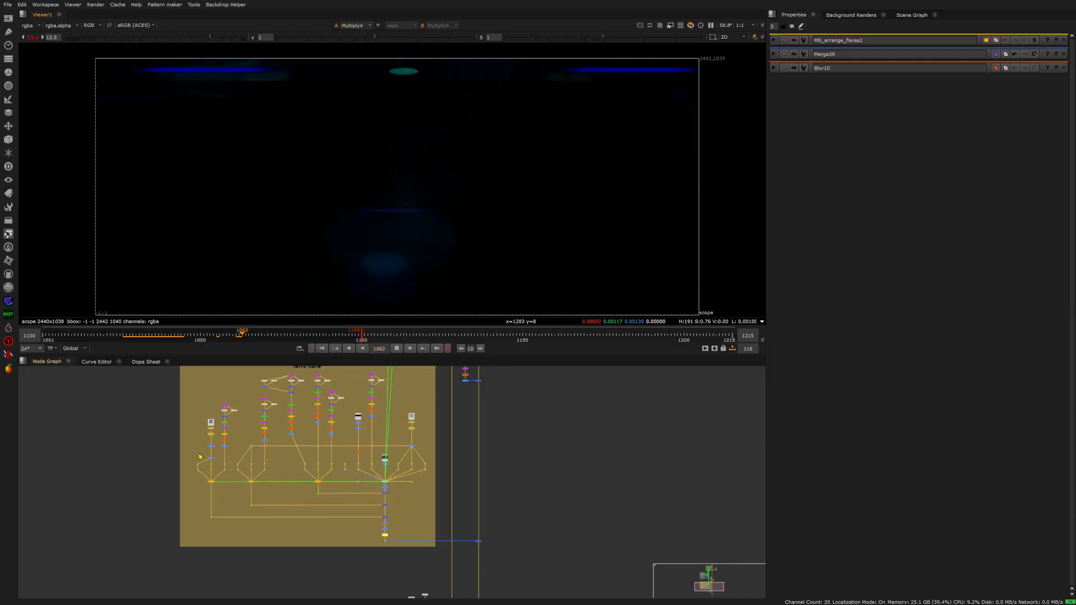
double_click(385, 487)
left_click(445, 495)
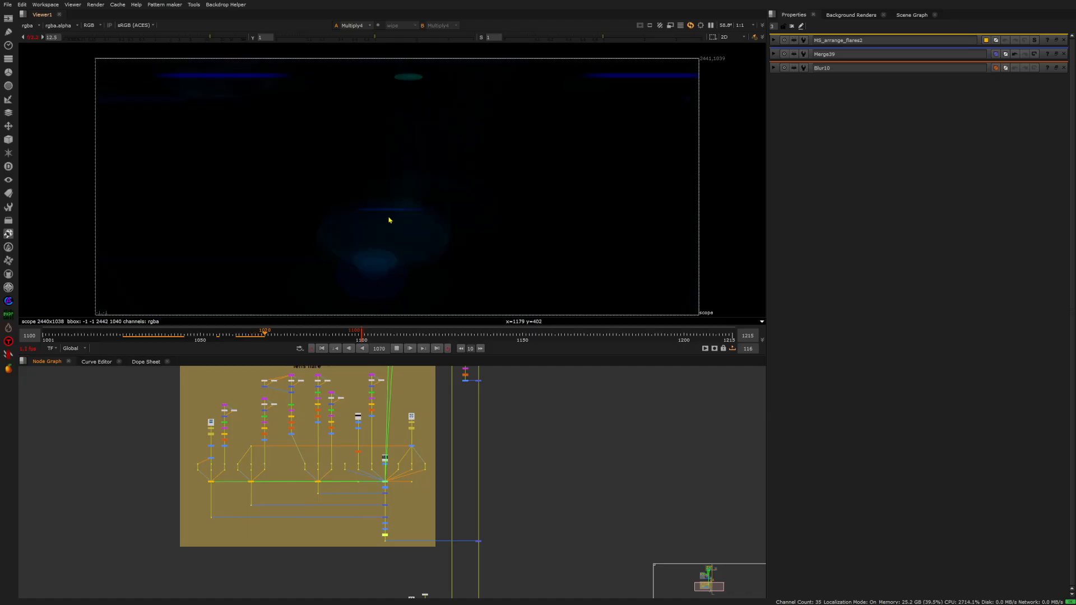
left_click(397, 349)
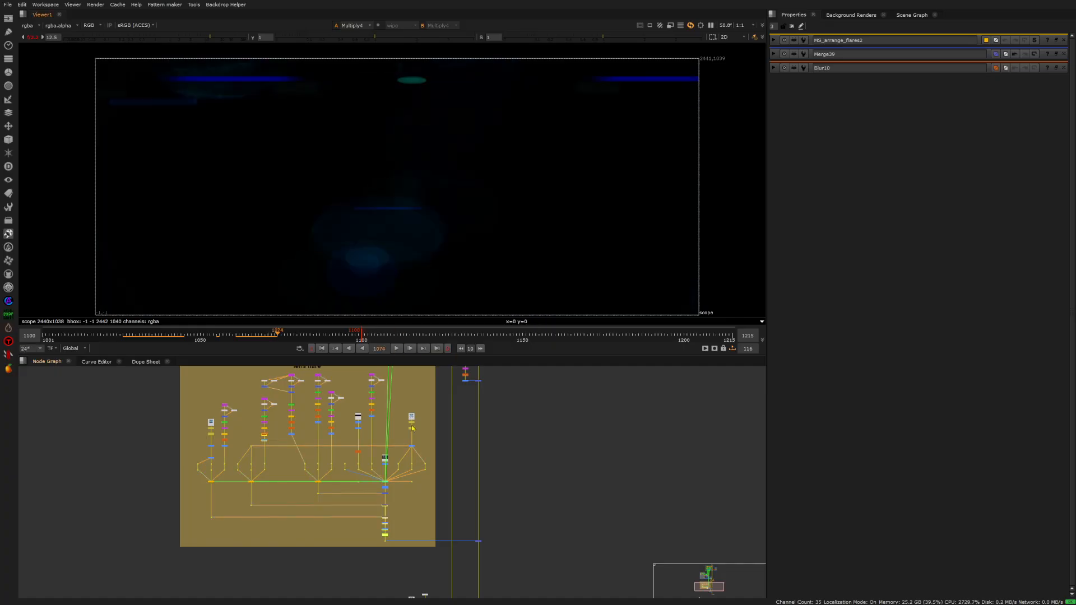
- View Merge21 at normal and slightly raised viewer gain to inspect the lens flares over the comp, with the gain reset at the end
scroll(437, 495, "up", 6)
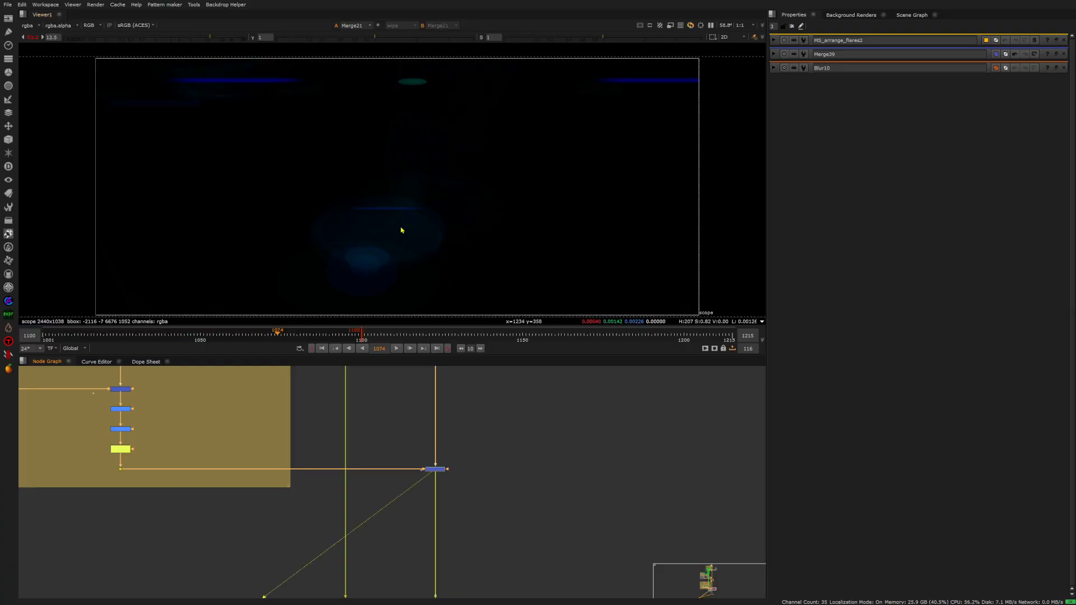
left_click(33, 38)
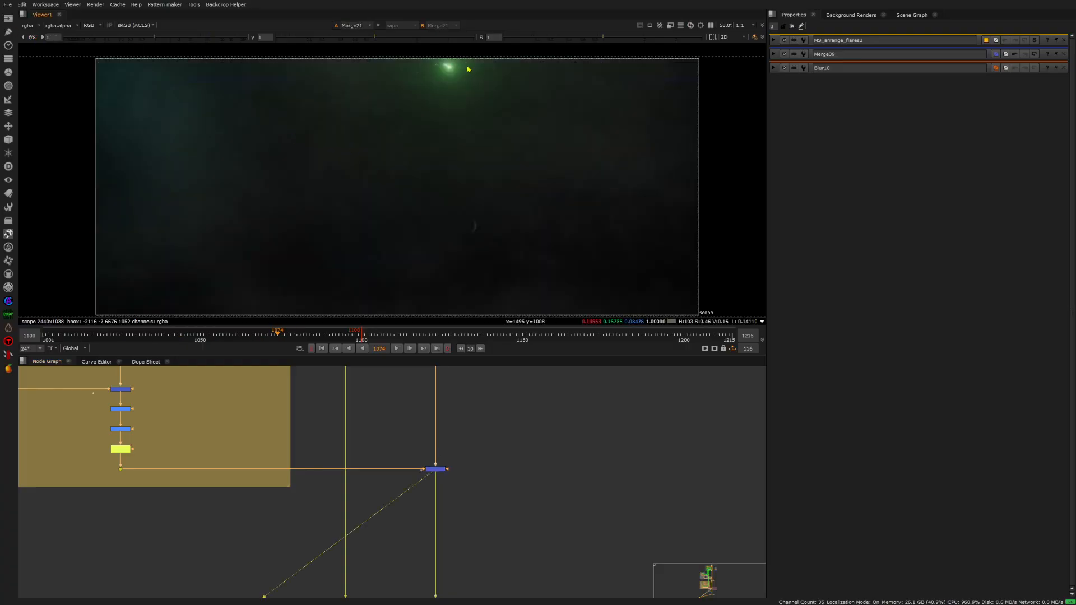
scroll(403, 56, "up", 5)
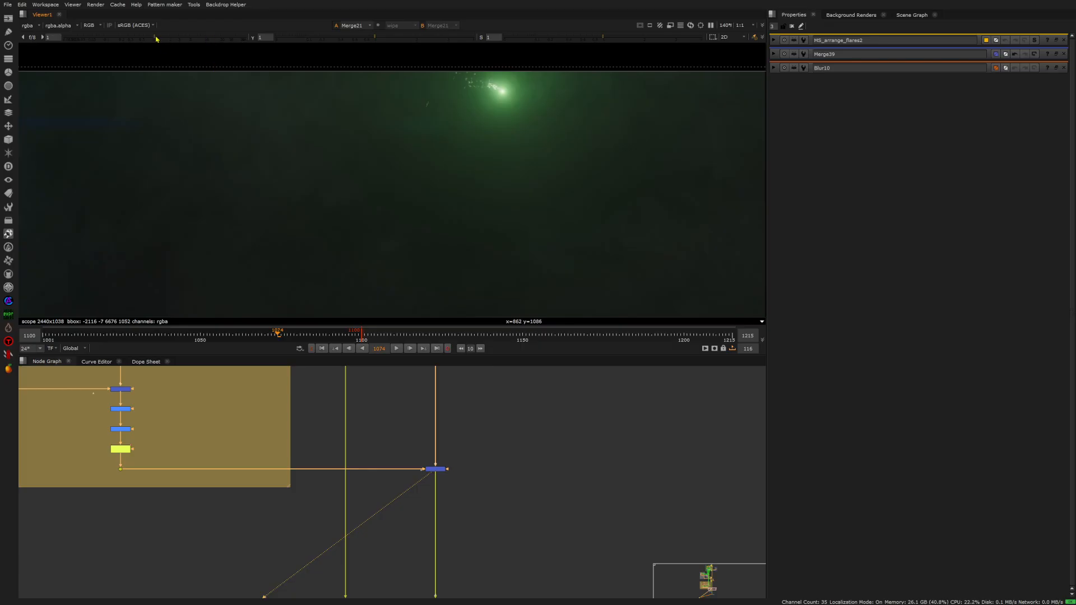
left_click_drag(156, 38, 167, 38)
left_click(444, 469)
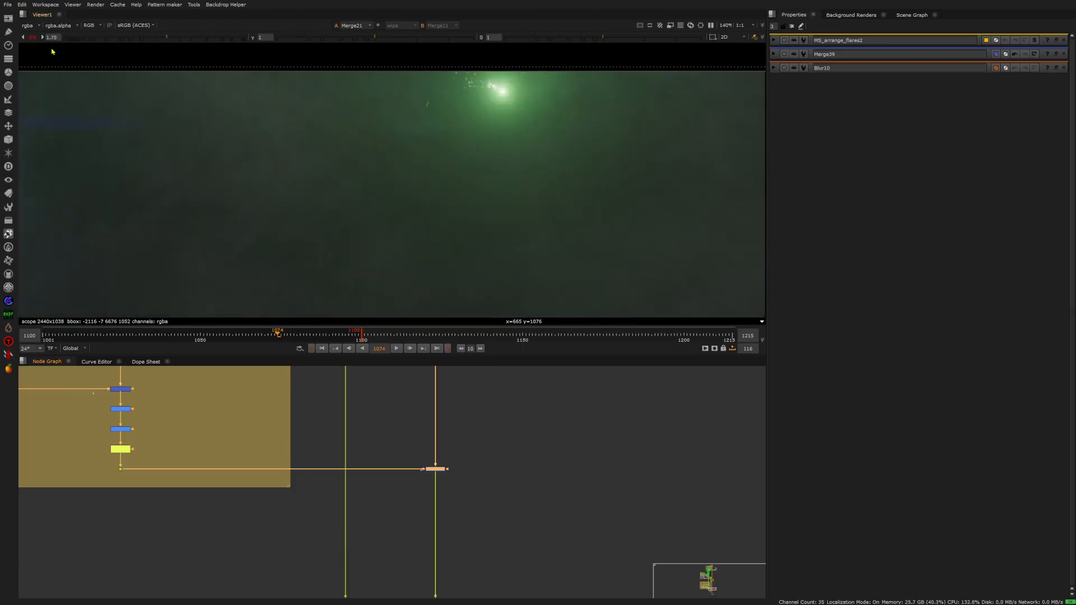
key("f")
- Go to frame 1050 and view the merge that combines the lens dirt branch with the reformatted texture
scroll(442, 524, "down", 3)
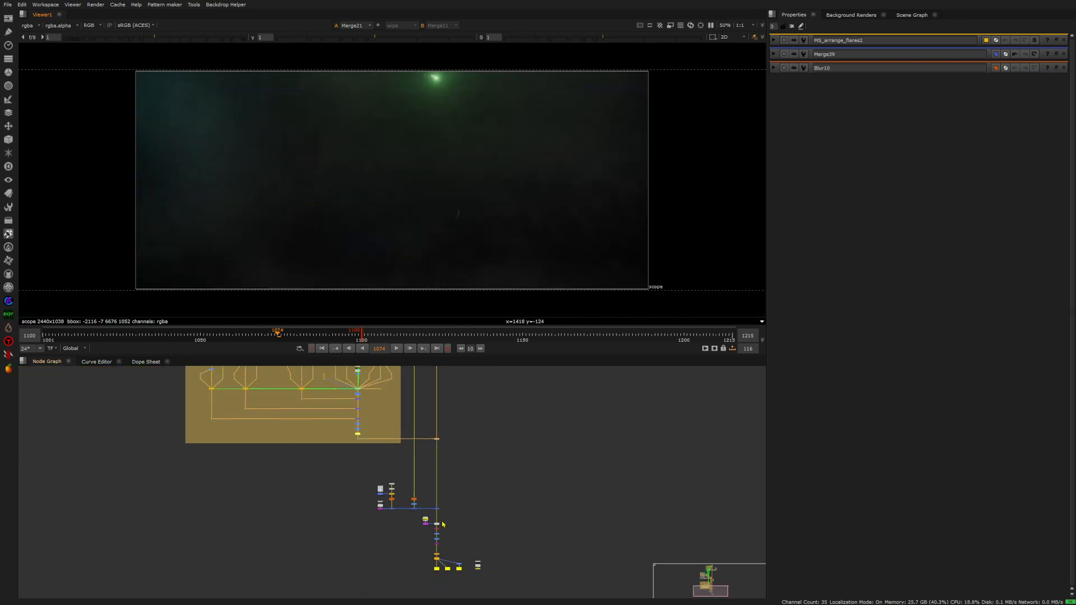
scroll(443, 524, "up", 6)
middle_click_drag(295, 461, 387, 483)
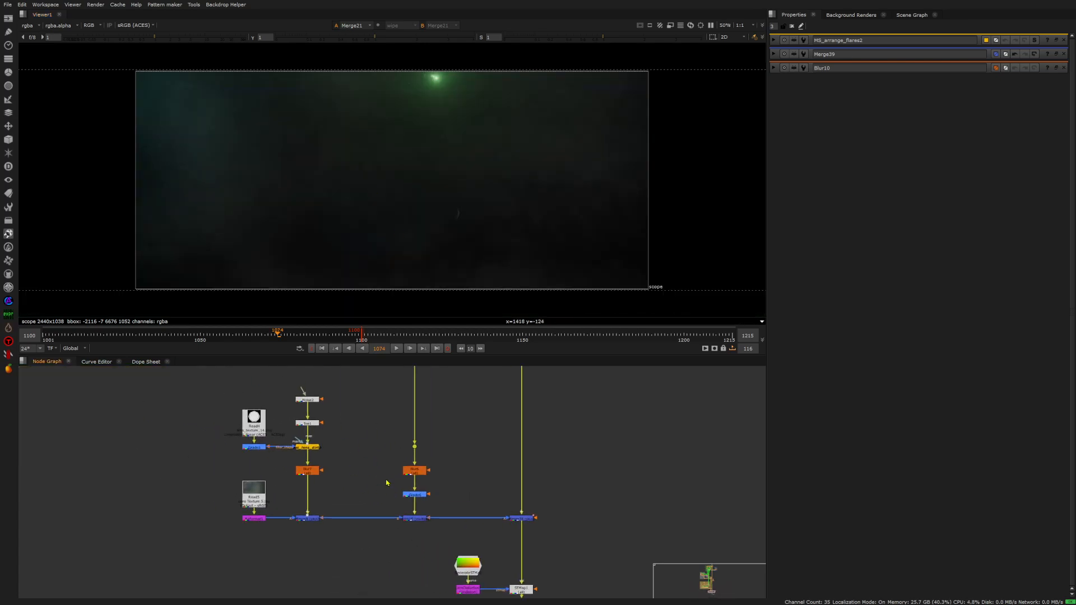
left_click(200, 334)
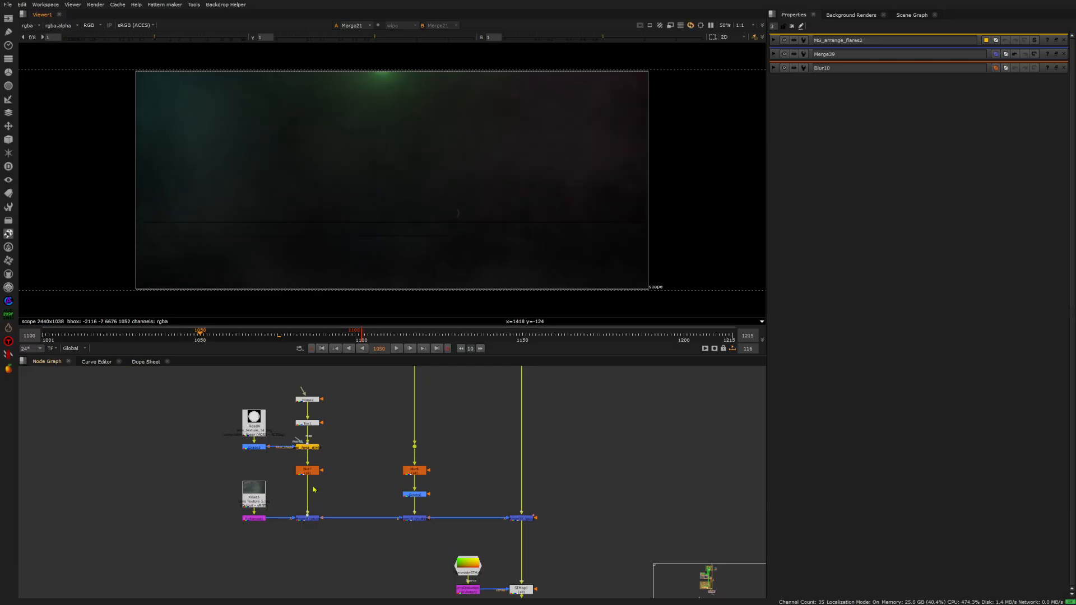
scroll(313, 521, "up", 1)
left_click(313, 526)
key("1")
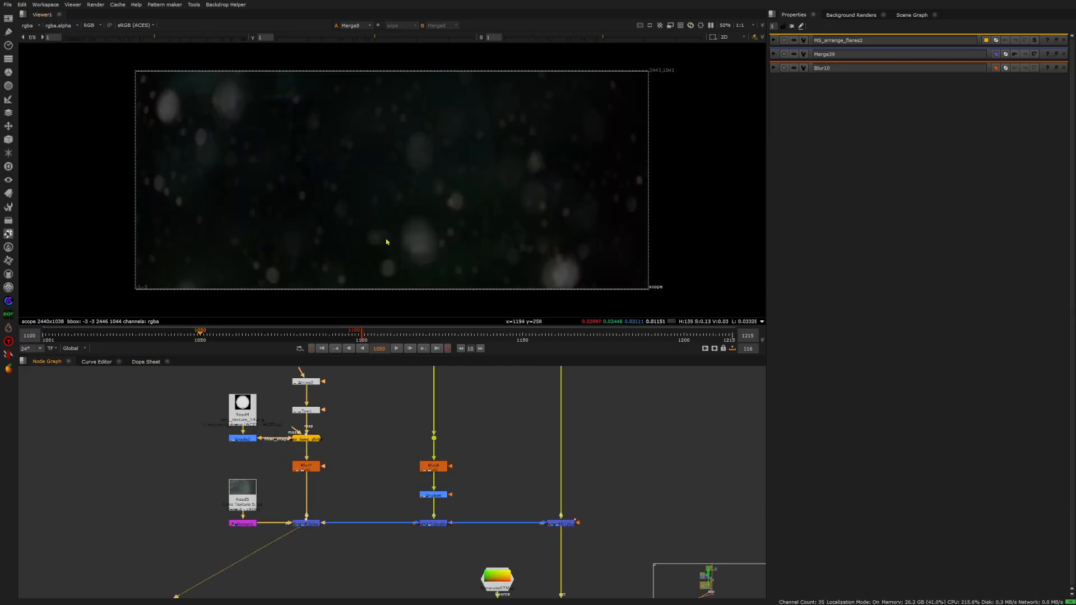
- Inspect the ms_lens_dirt output with the viewer gain raised, reset the gain, and return to the lens dirt merge
key("Page_Up")
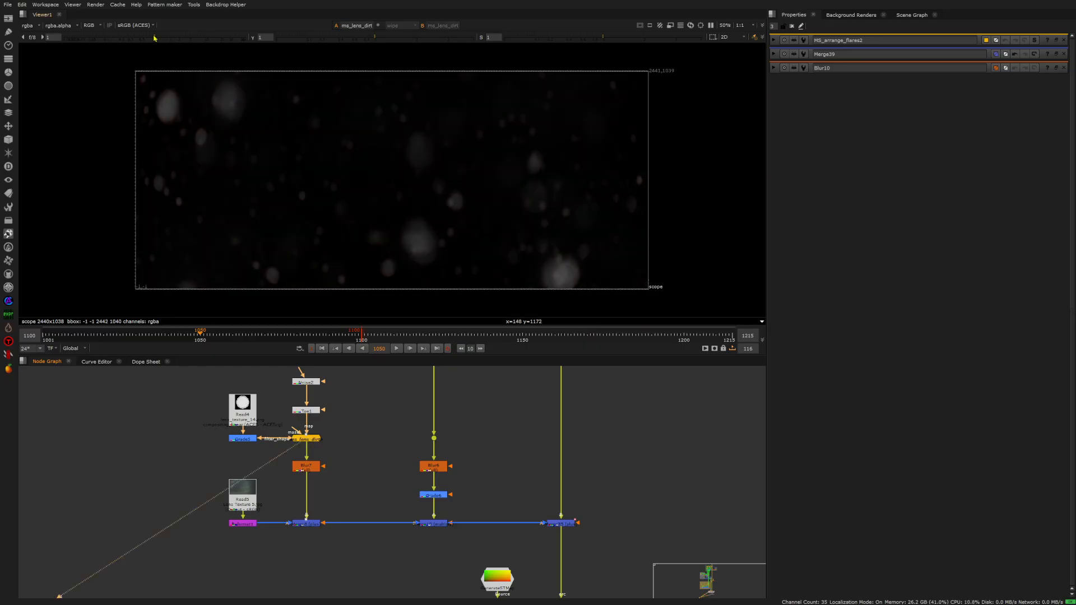
left_click(154, 38)
scroll(425, 123, "up", 2)
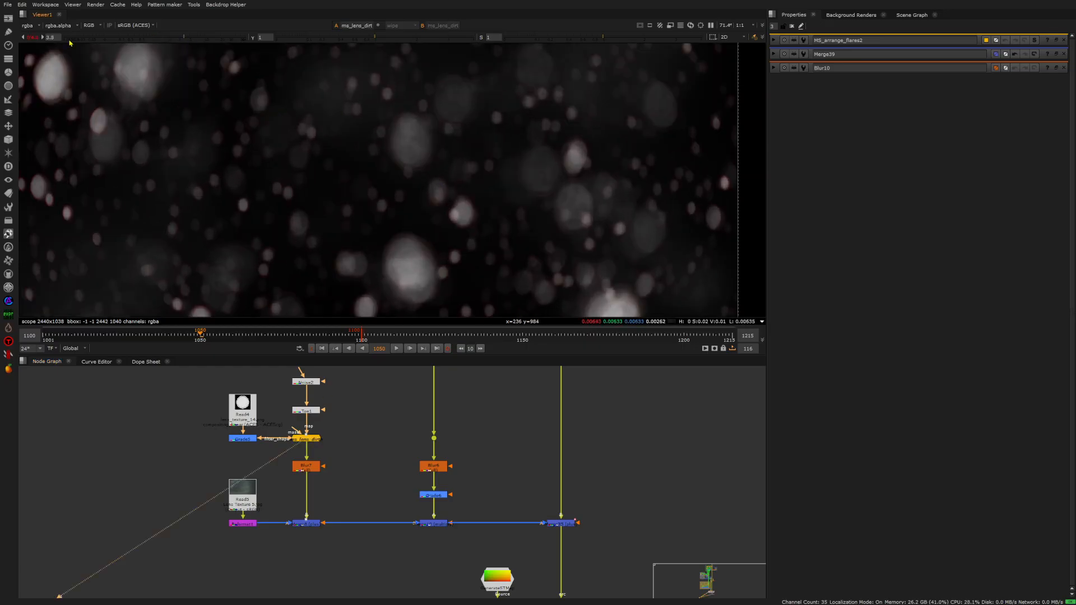
left_click(32, 37)
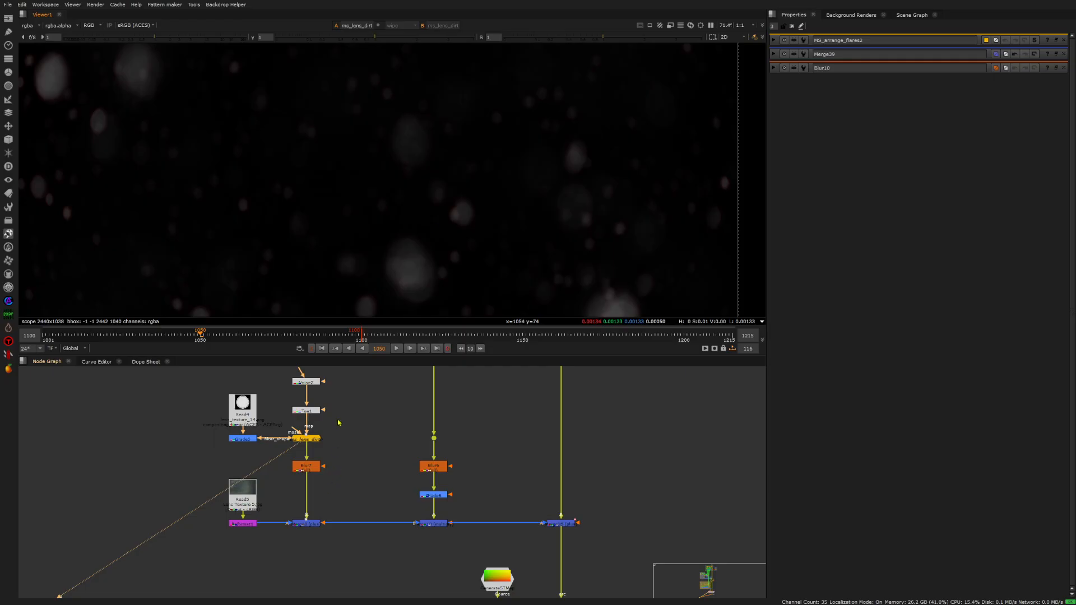
key("Page_Down")
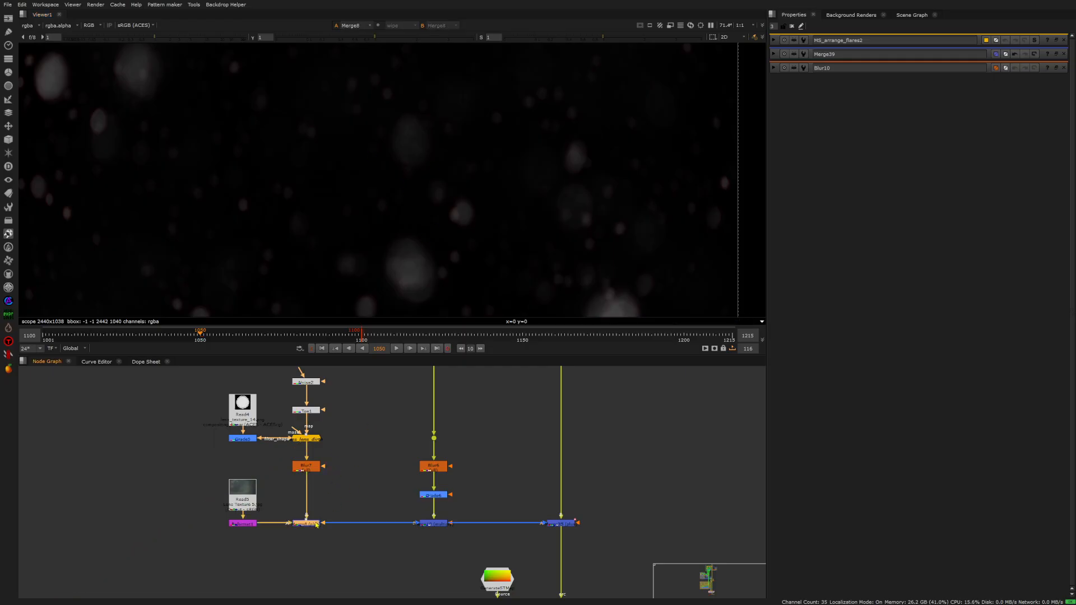
- View the Reformat1 lens texture, and compare it with the merged dirt and texture result
scroll(398, 140, "down", 5)
key("1")
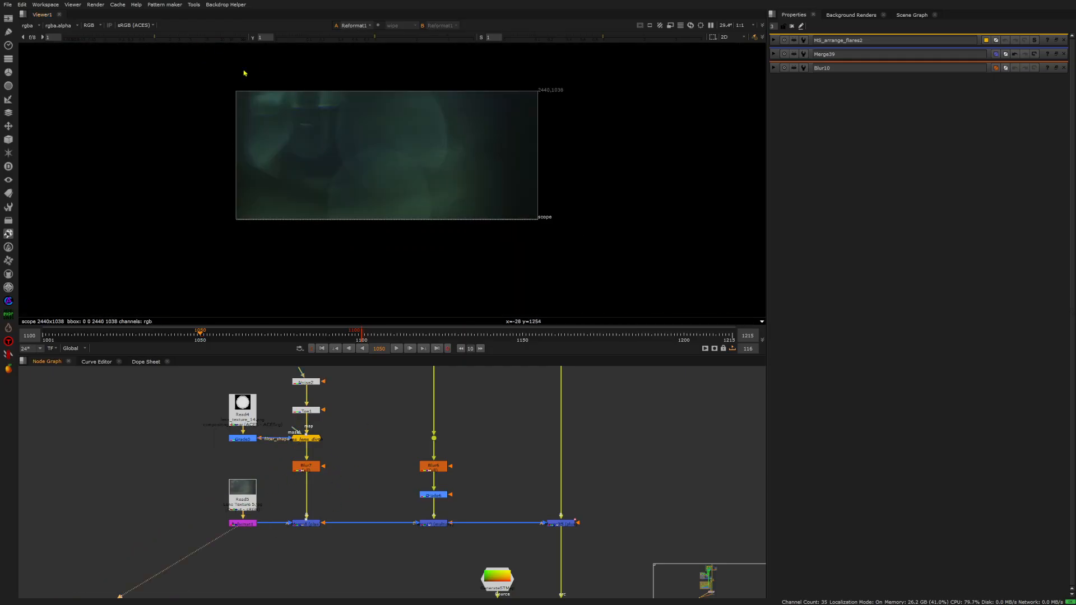
scroll(361, 130, "up", 3)
left_click(313, 524)
key("1")
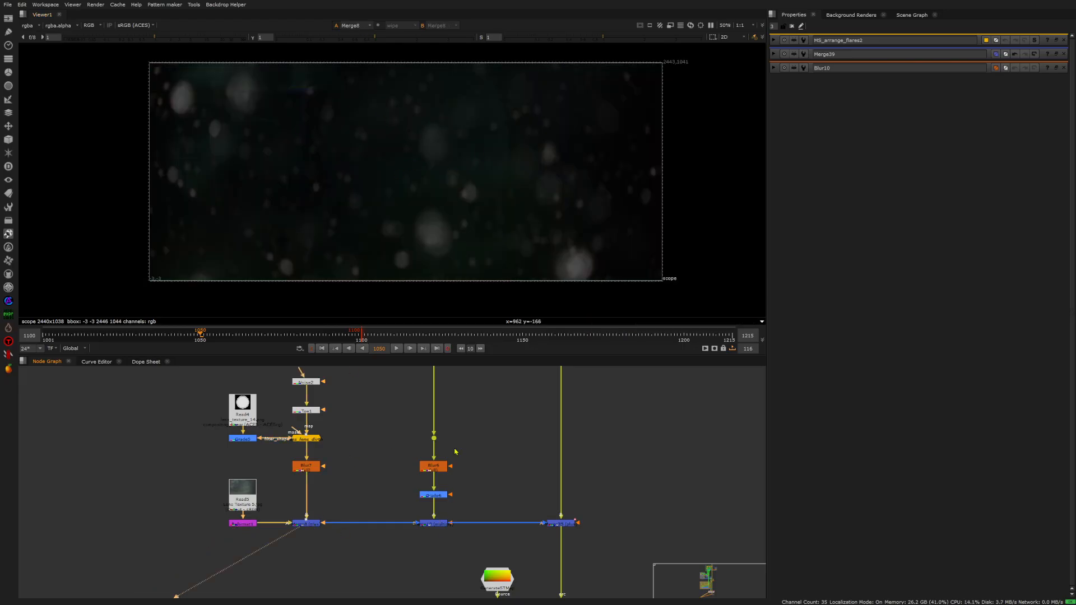
- Compare the blurred glow in Blur6 with its Dot3 source under raised viewer gain, ending at a gain of about 6
middle_click_drag(481, 436, 424, 461)
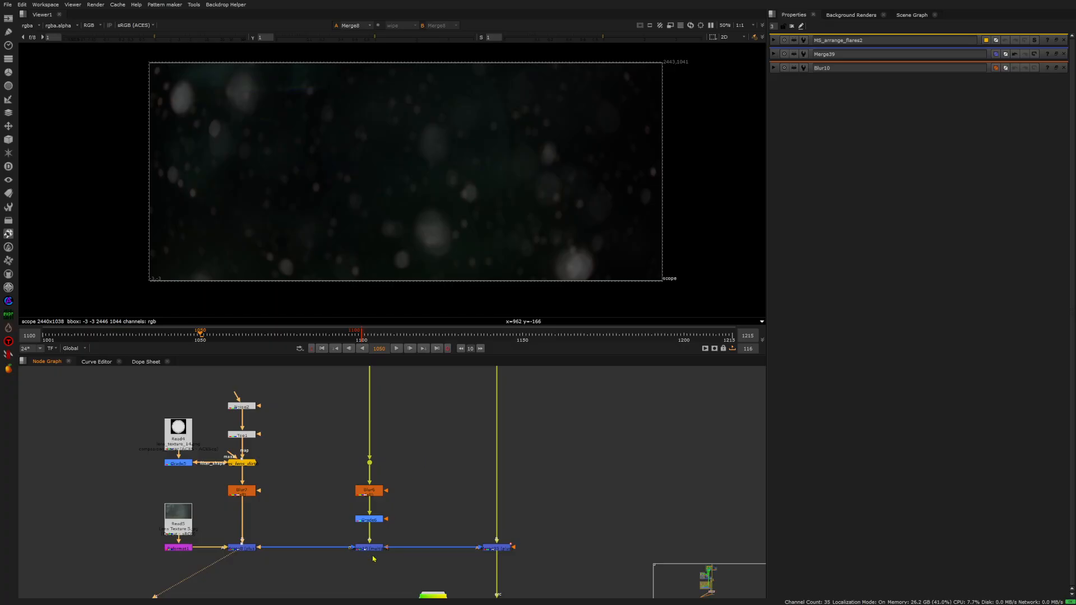
left_click(370, 493)
key("1")
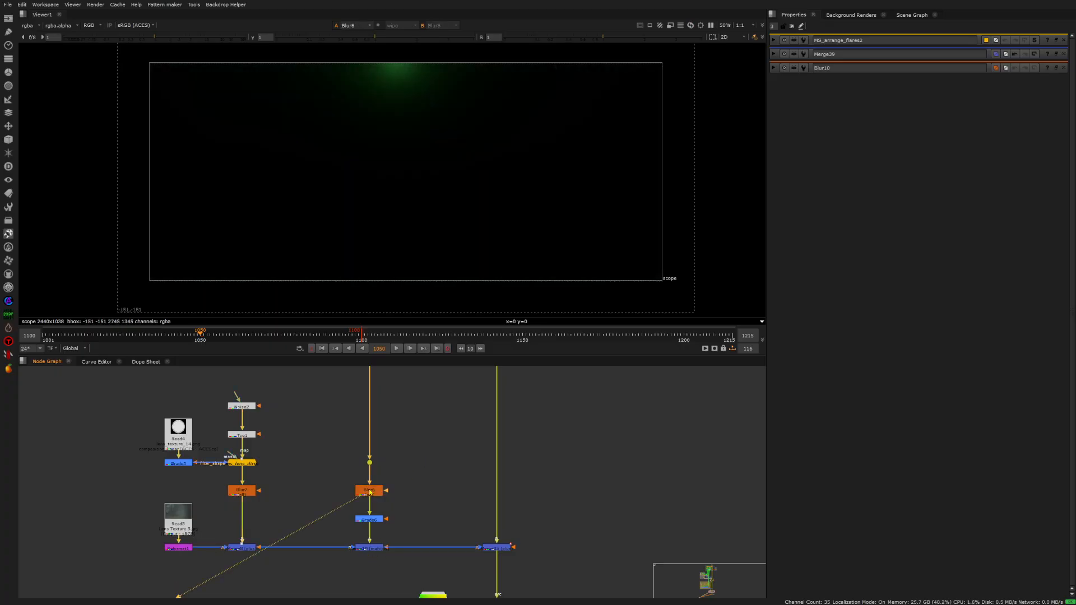
left_click_drag(165, 39, 227, 38)
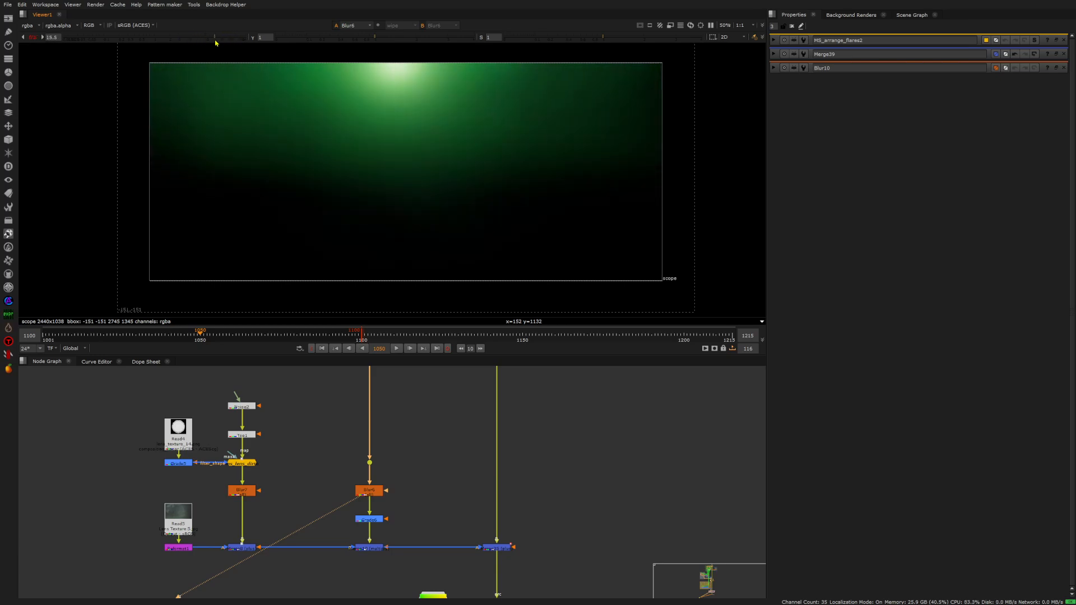
left_click(369, 463)
key("1")
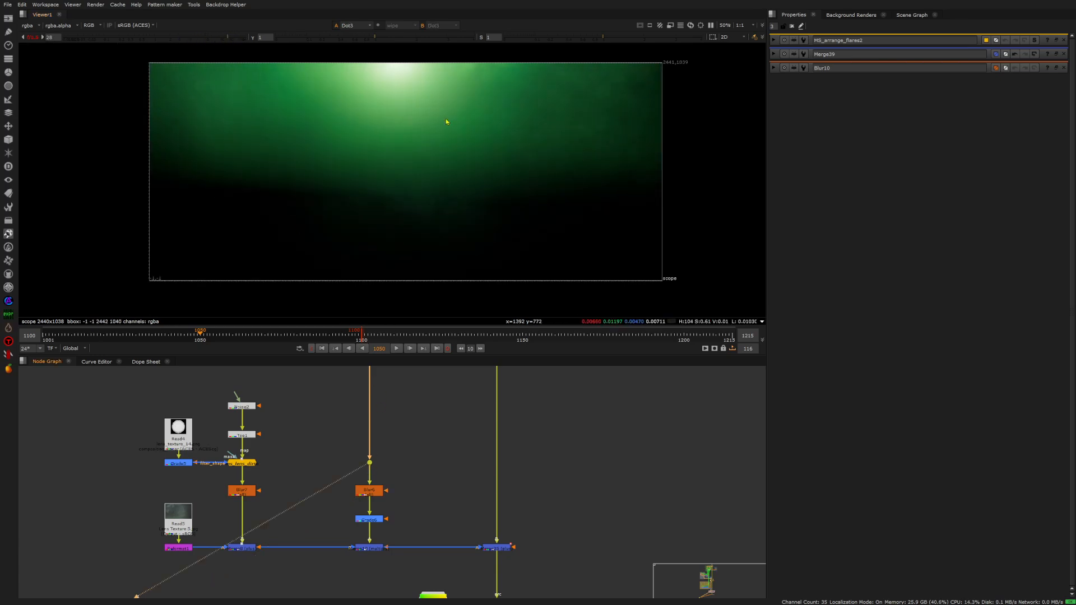
left_click_drag(127, 37, 180, 43)
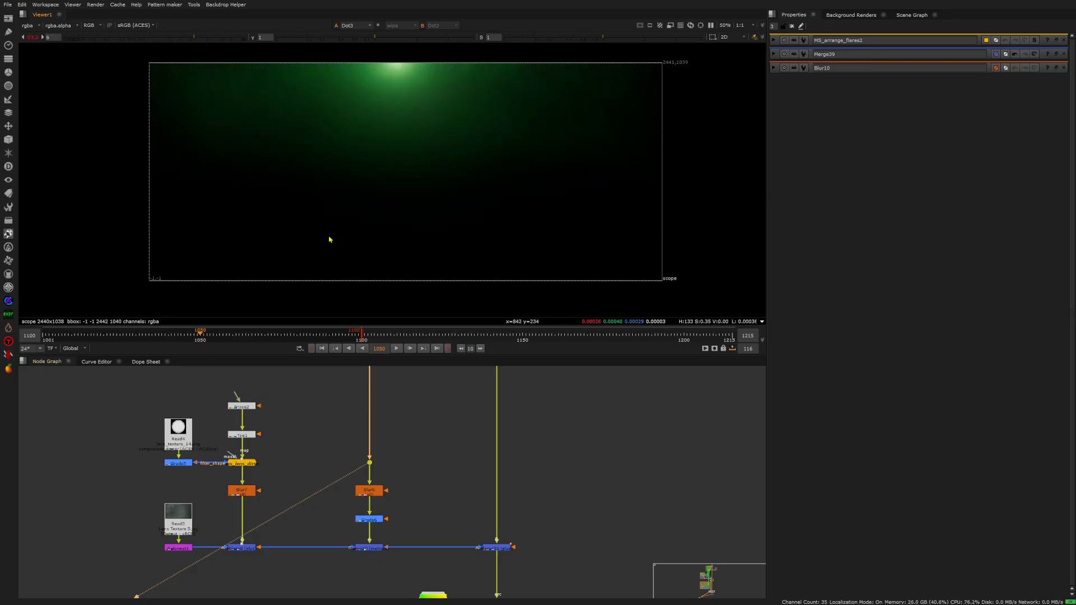
- Move the playhead to frame 1021 and view Grade6 followed by Merge10, where the glow reveals the lens dirt
left_click_drag(151, 335, 143, 338)
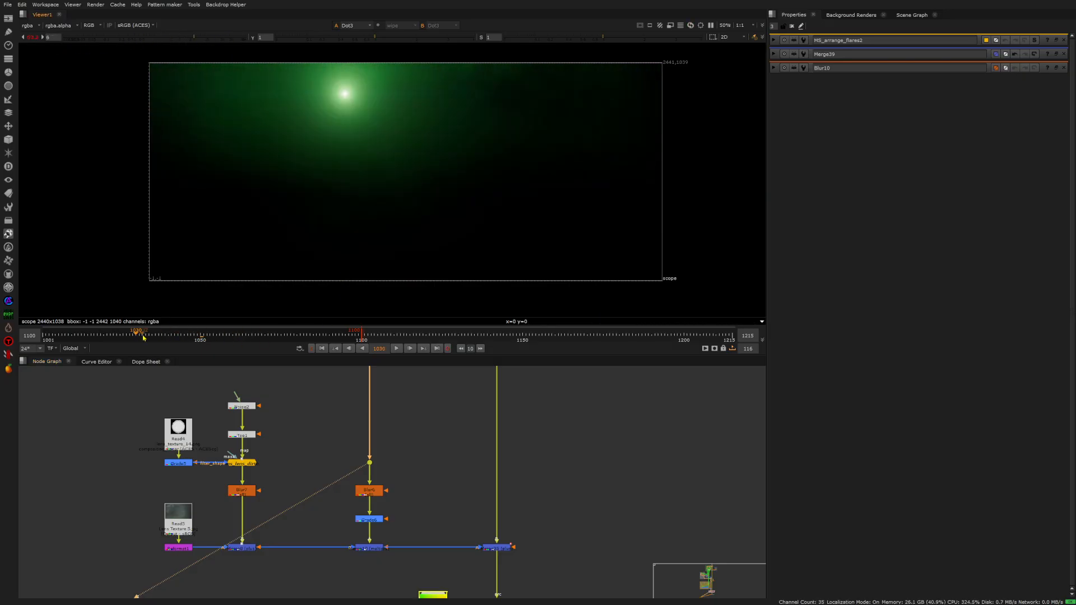
left_click(112, 339)
left_click_drag(377, 457, 372, 522)
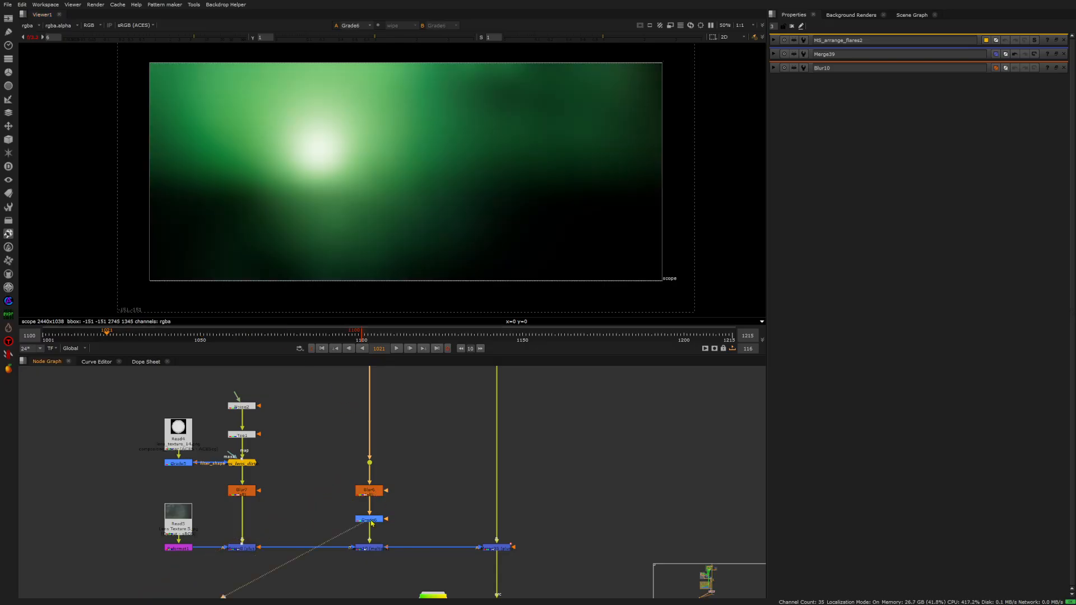
left_click(369, 551)
key("1")
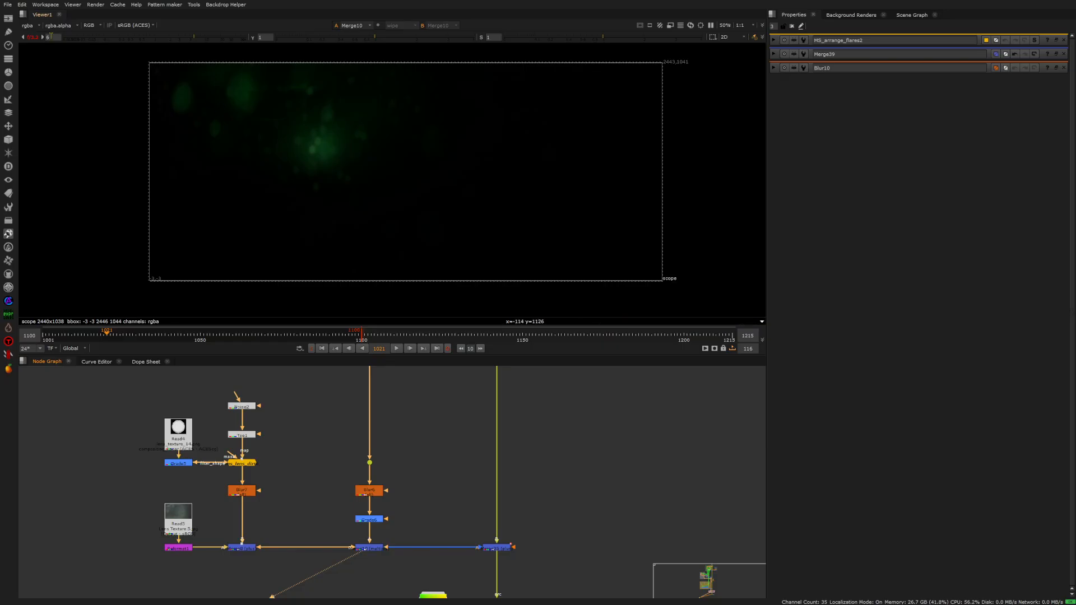
- Set the viewer gain to about 9 and play the Merge10 lens dirt from frame 1021 to 1033
left_click(49, 36)
left_click(182, 39)
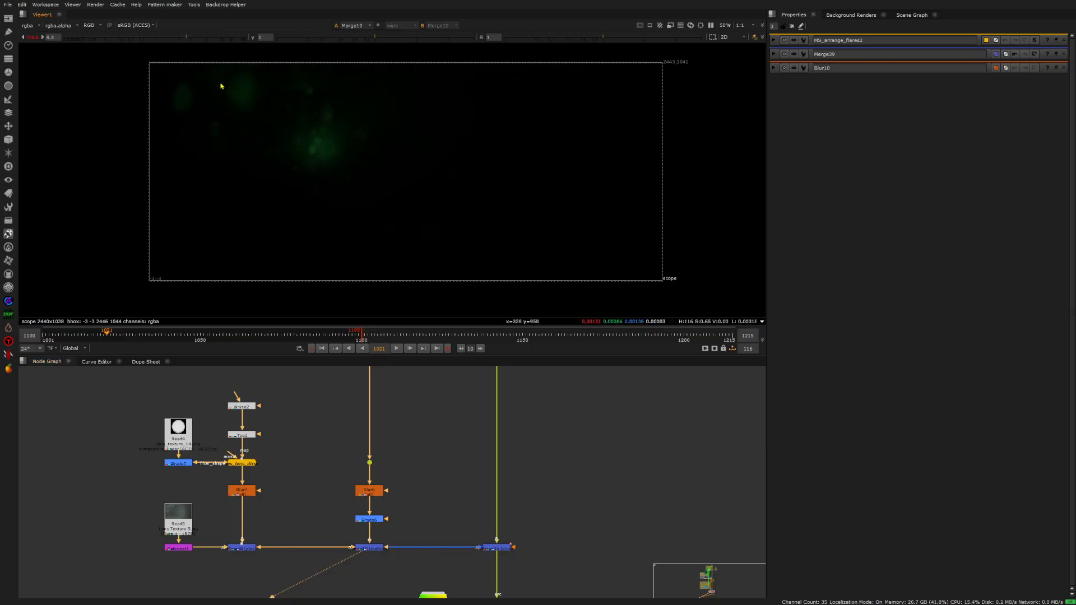
left_click(203, 39)
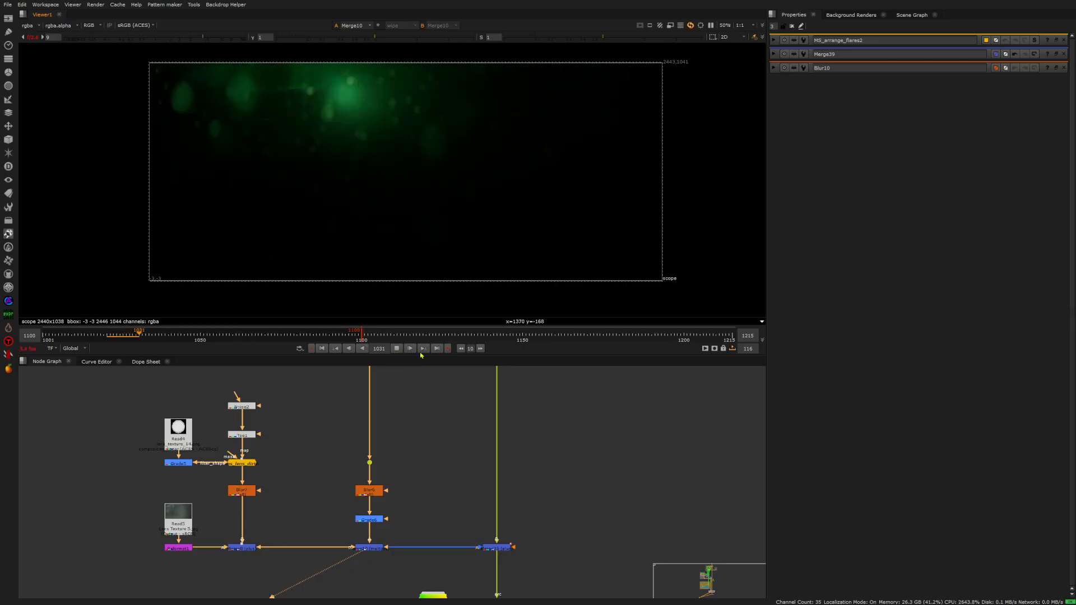
key("k")
- View Merge35 at normal gain, toggle it off and on to compare the lens dirt contribution, and open its properties
left_click(499, 549)
key("1")
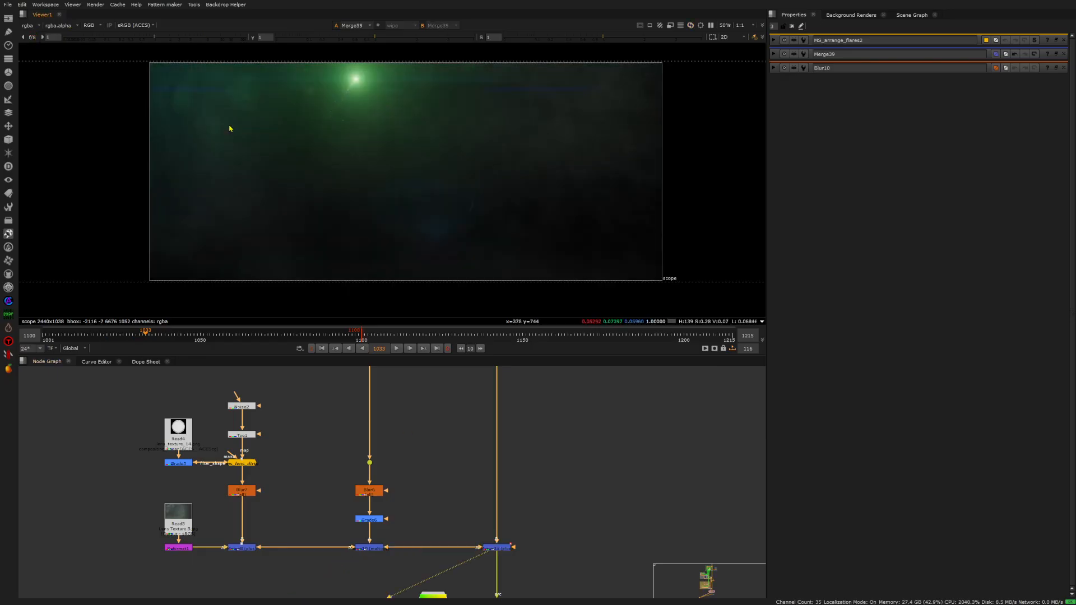
scroll(336, 73, "up", 5)
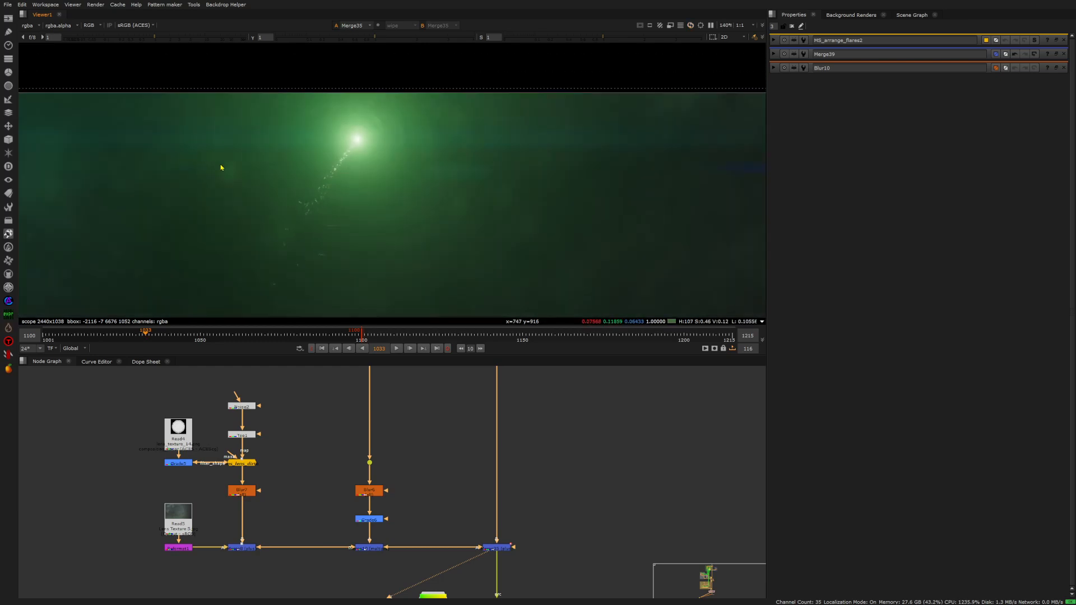
left_click(502, 549)
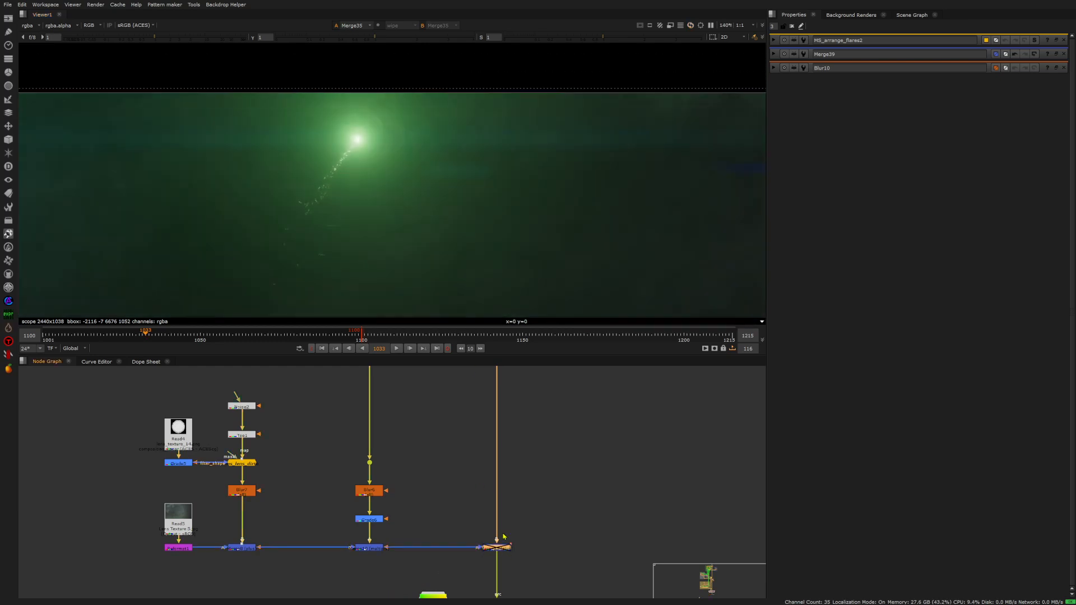
key("minus")
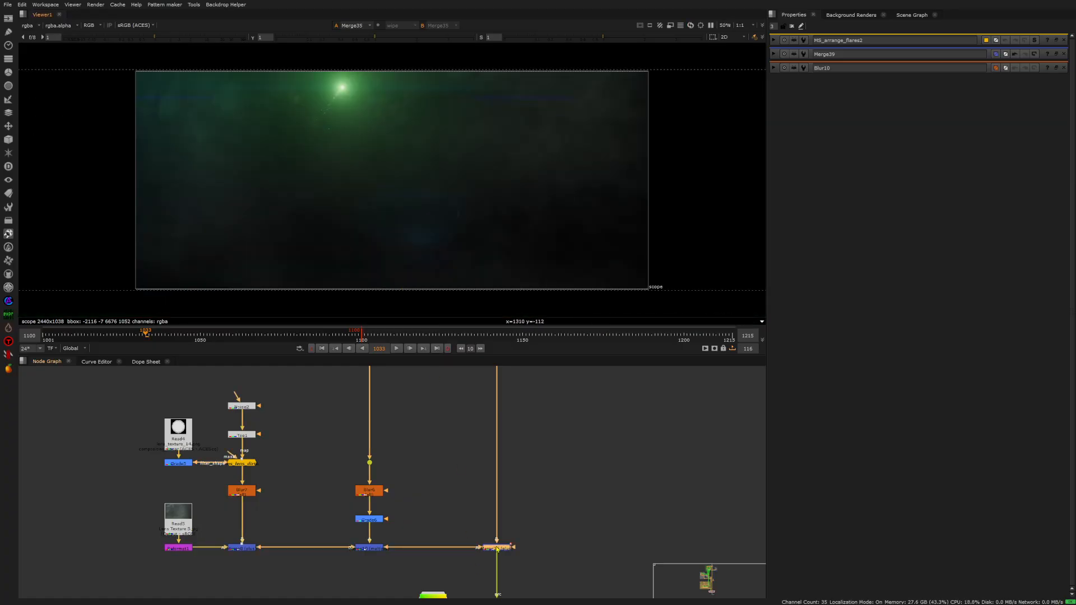
double_click(497, 549)
- View STMap1 below the lens dirt merge and toggle it off and on repeatedly to compare the lens distortion
scroll(497, 548, "down", 3)
scroll(420, 473, "up", 3)
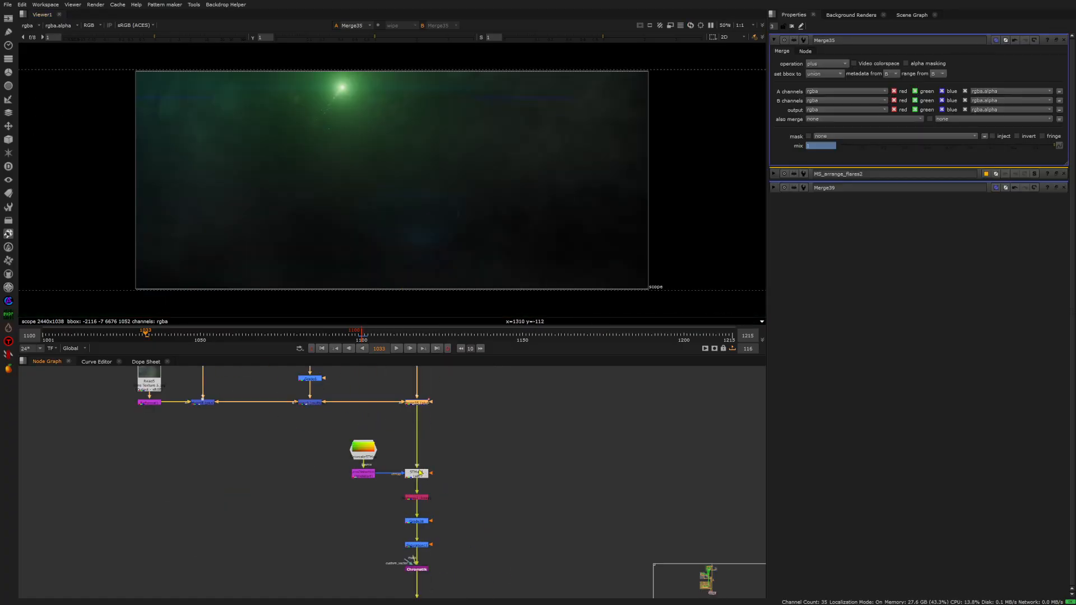
scroll(420, 472, "up", 2)
left_click(419, 473)
key("1")
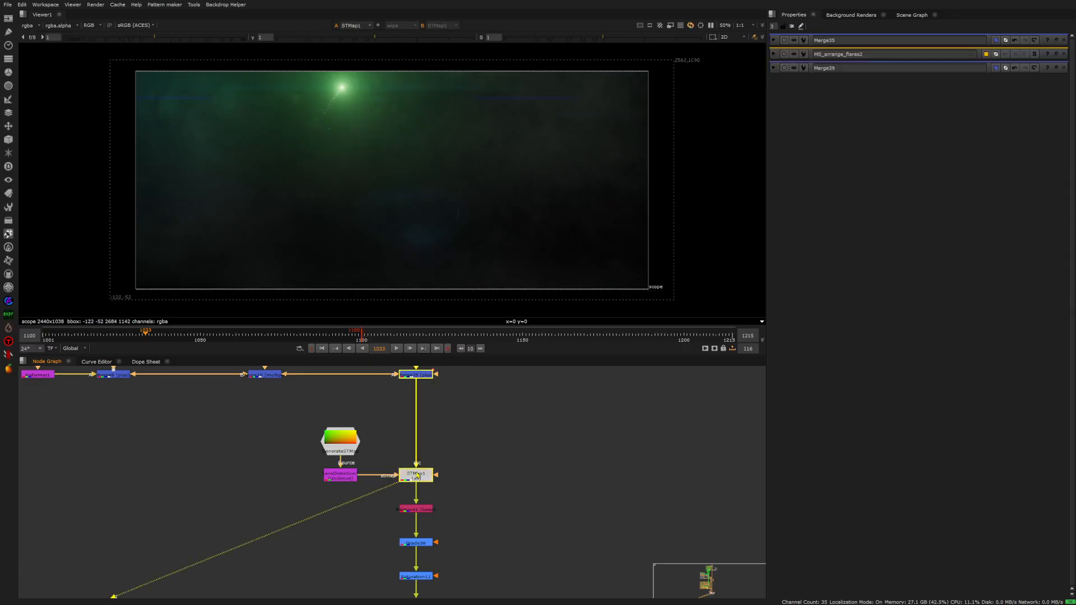
left_click(422, 477)
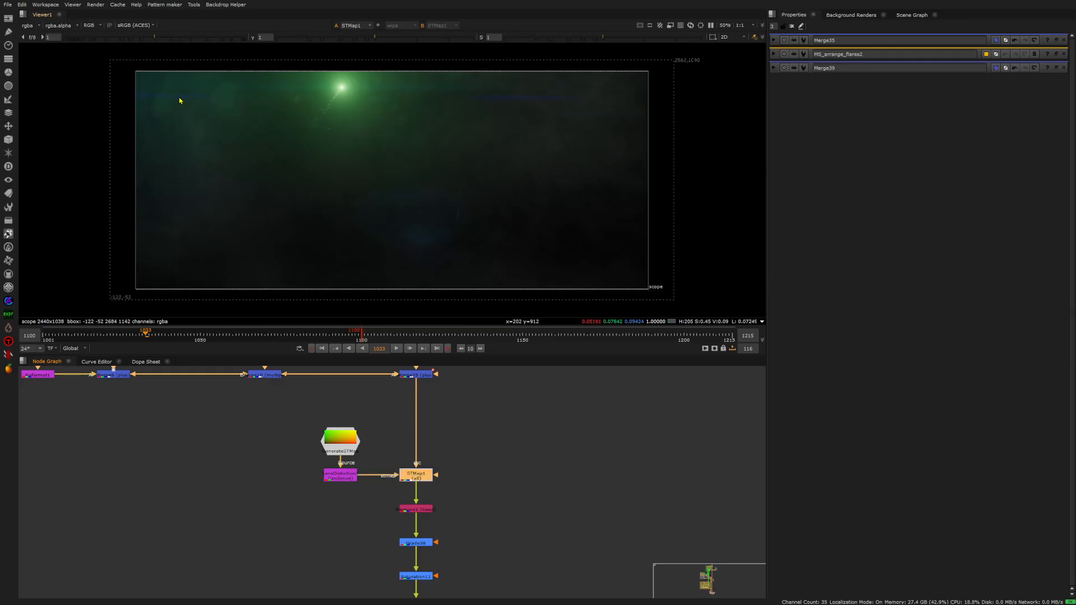
key("d")
key("d")
key("d")
key("d")
- View the Chromatik chromatic aberration node and the MS_grain output at the end of the comp
middle_click_drag(432, 582, 426, 464)
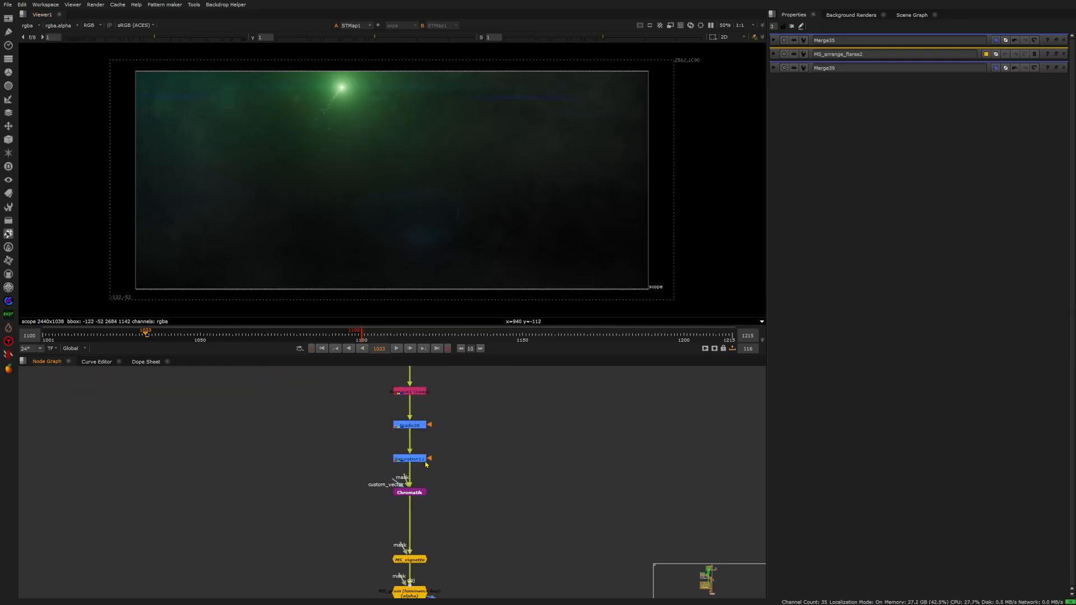
left_click(411, 495)
key("1")
middle_click_drag(447, 522, 446, 403)
key("2")
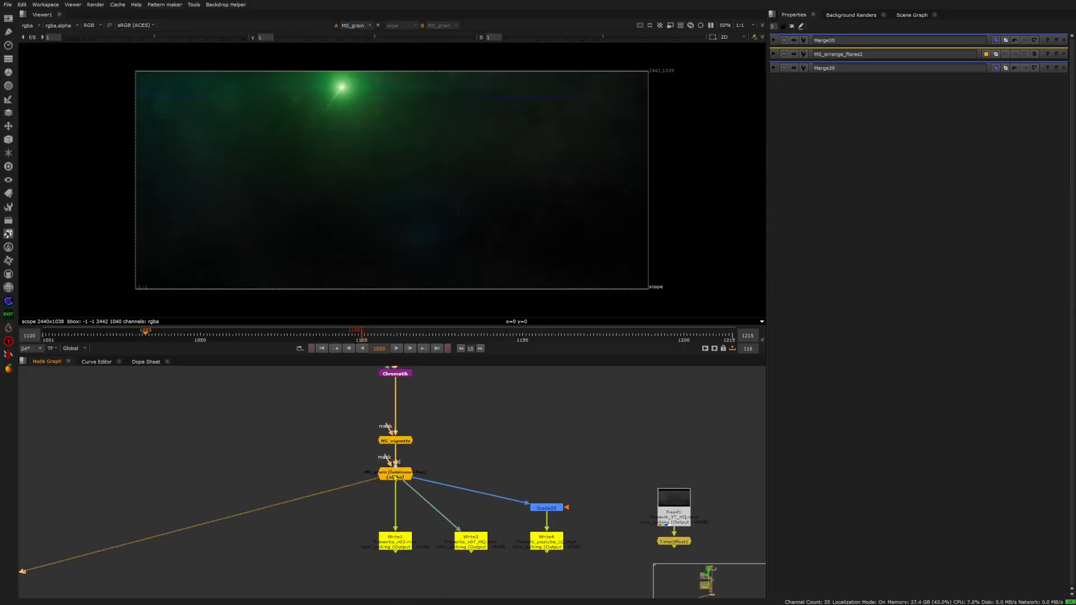
- Look over the node graph from the write nodes back to the rocket and sky backdrops while keeping the final MS_grain output displayed
scroll(415, 517, "down", 6)
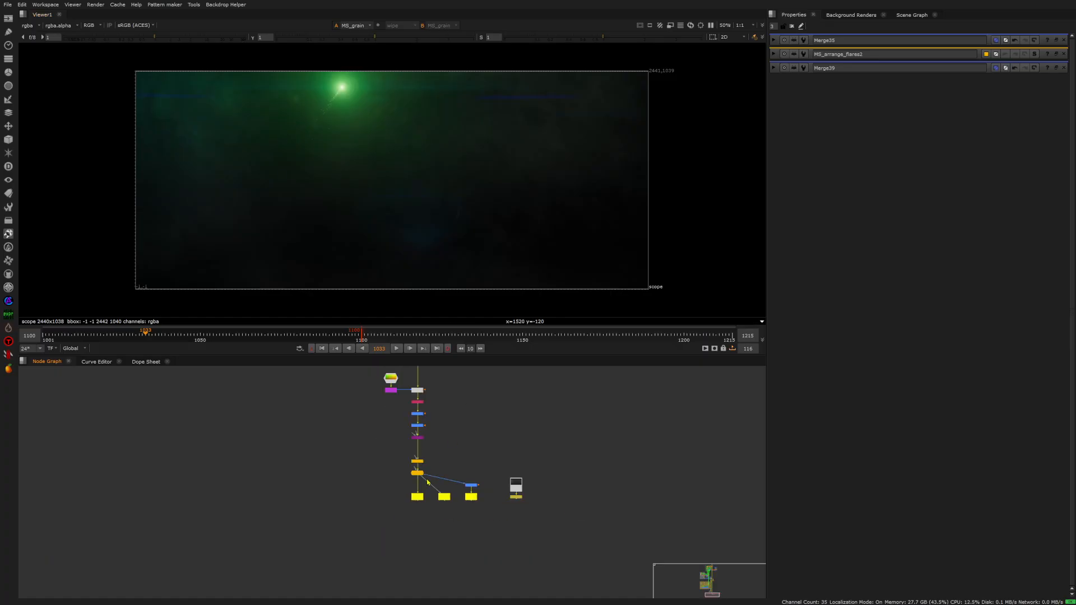
scroll(415, 517, "up", 7)
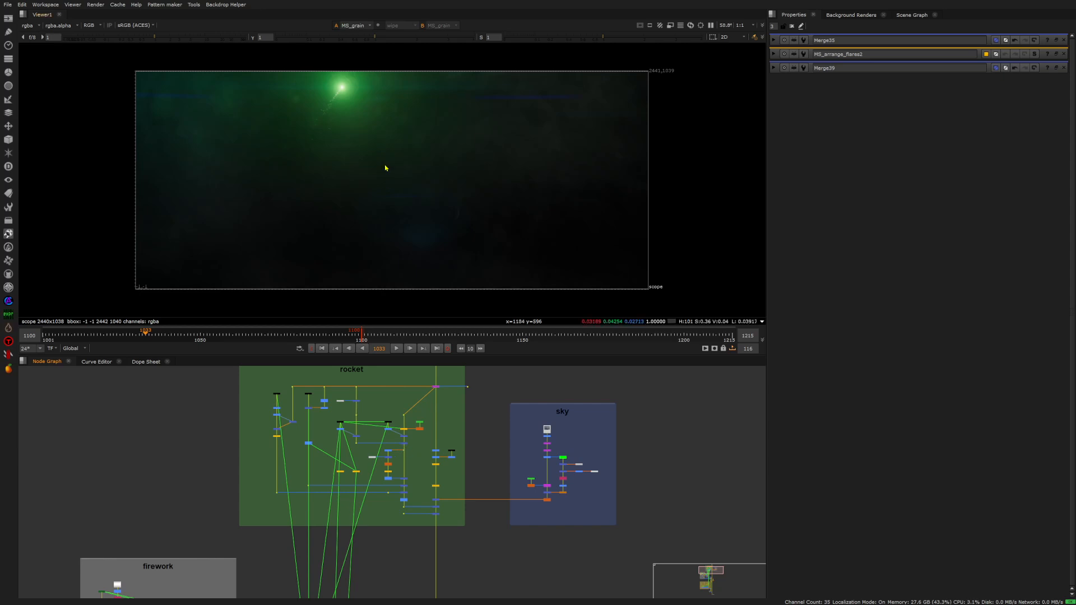
scroll(385, 168, "up", 2)
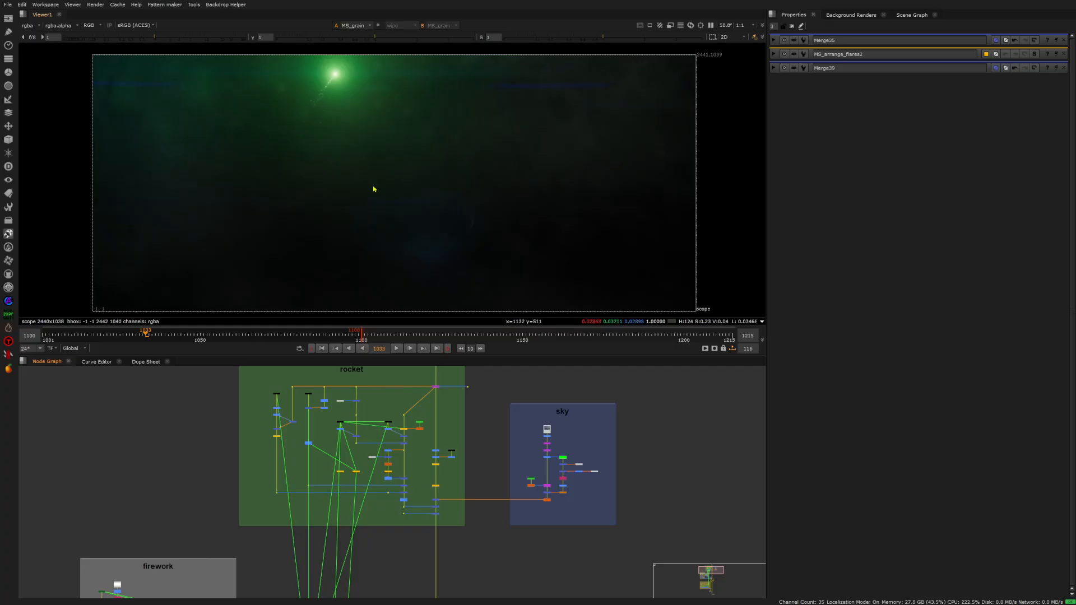